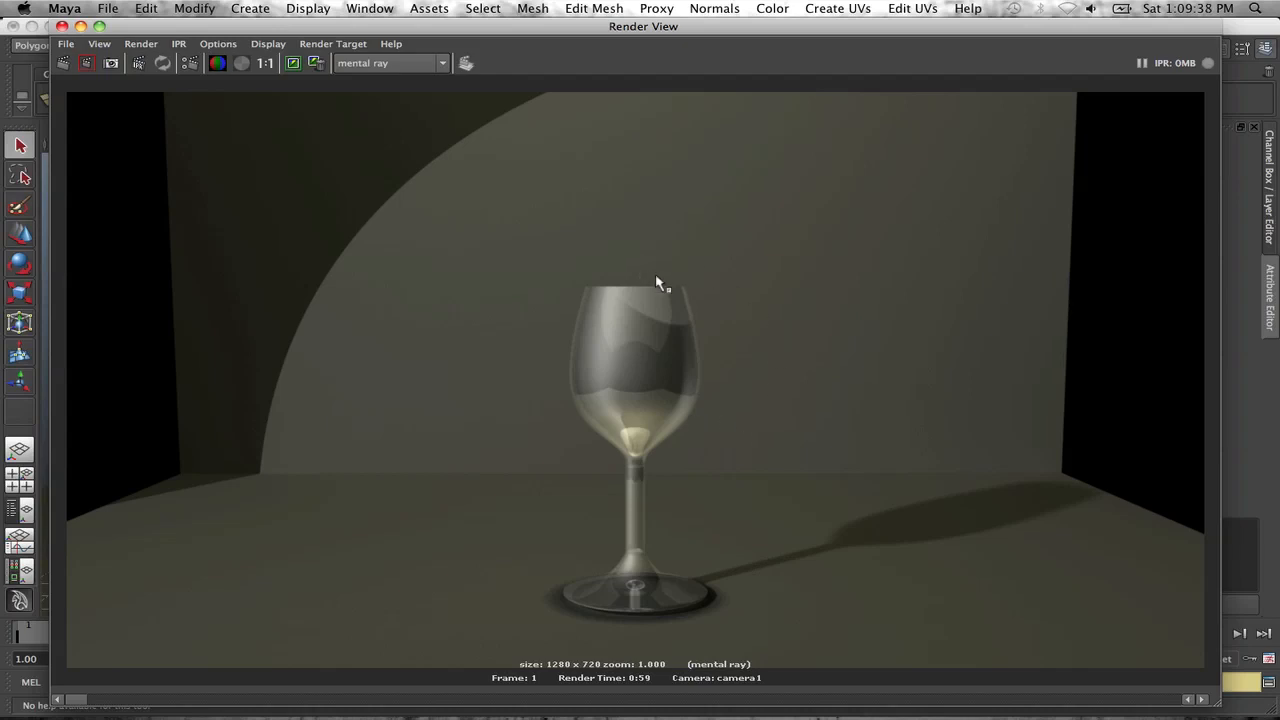
# Step: Close the rendered image and start a new scene without saving the changes to wine_glass_light.mb
pyautogui.click(62, 26)
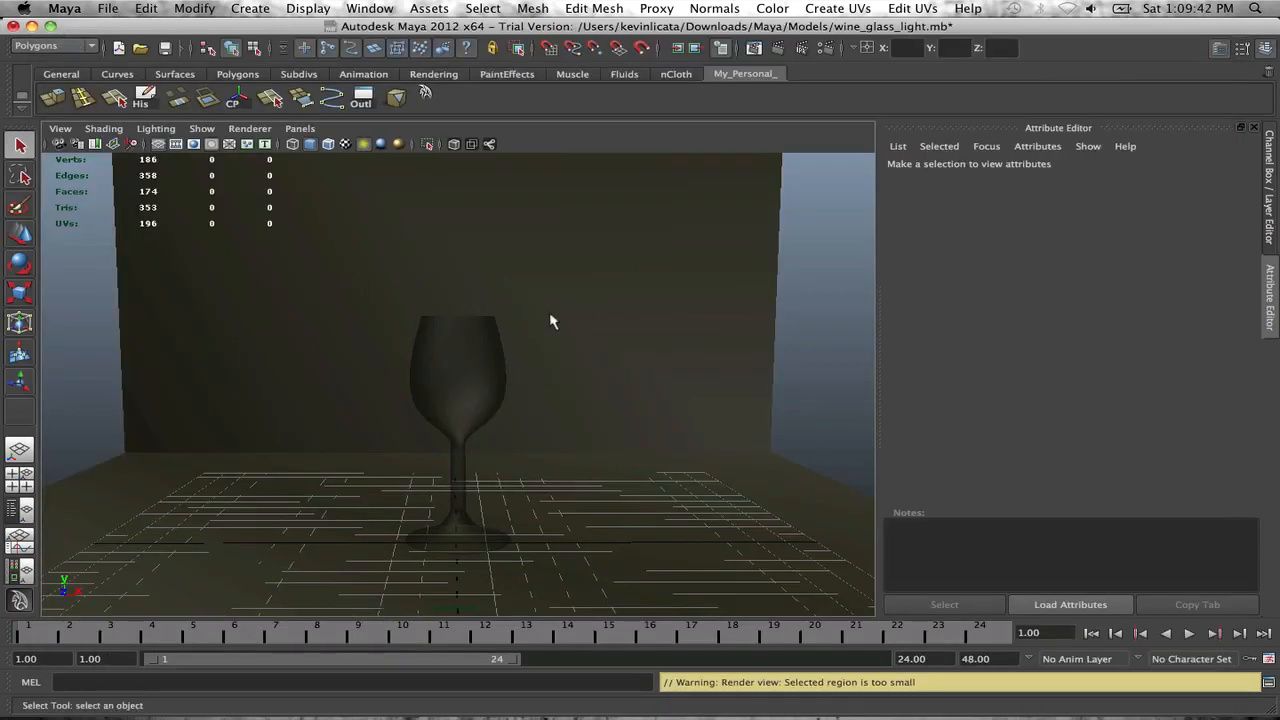
pyautogui.click(118, 49)
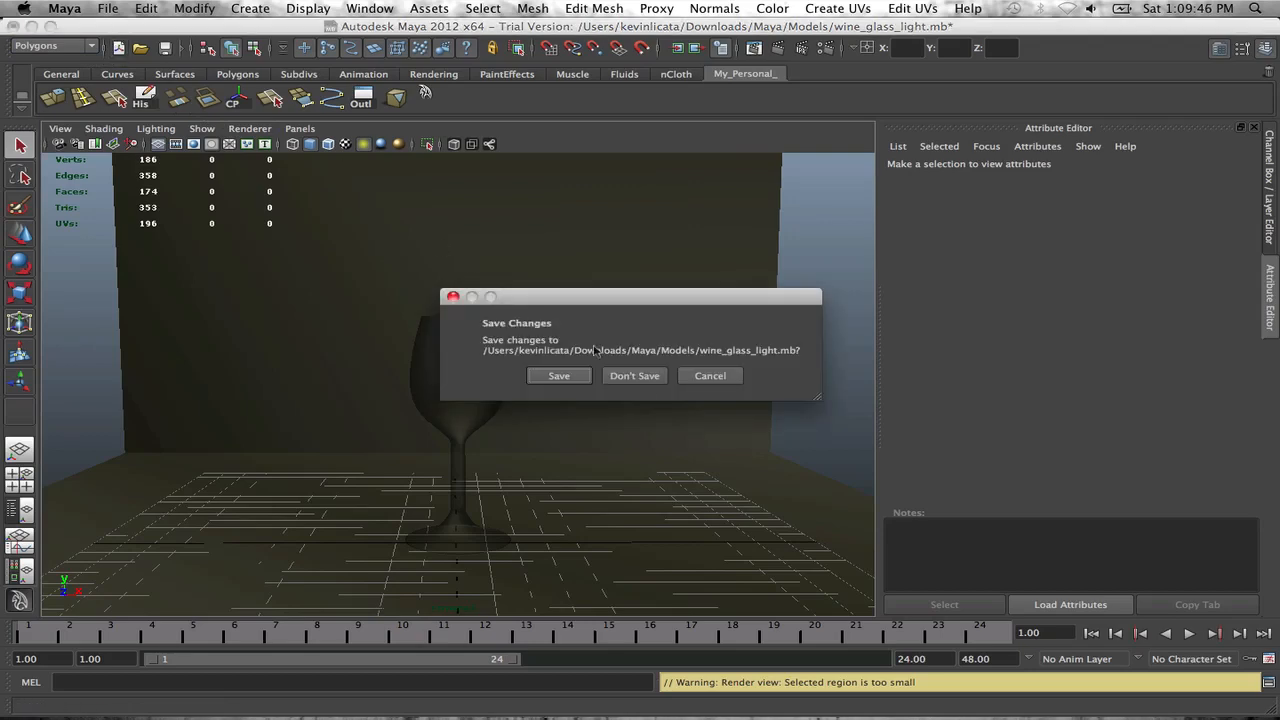
pyautogui.click(635, 376)
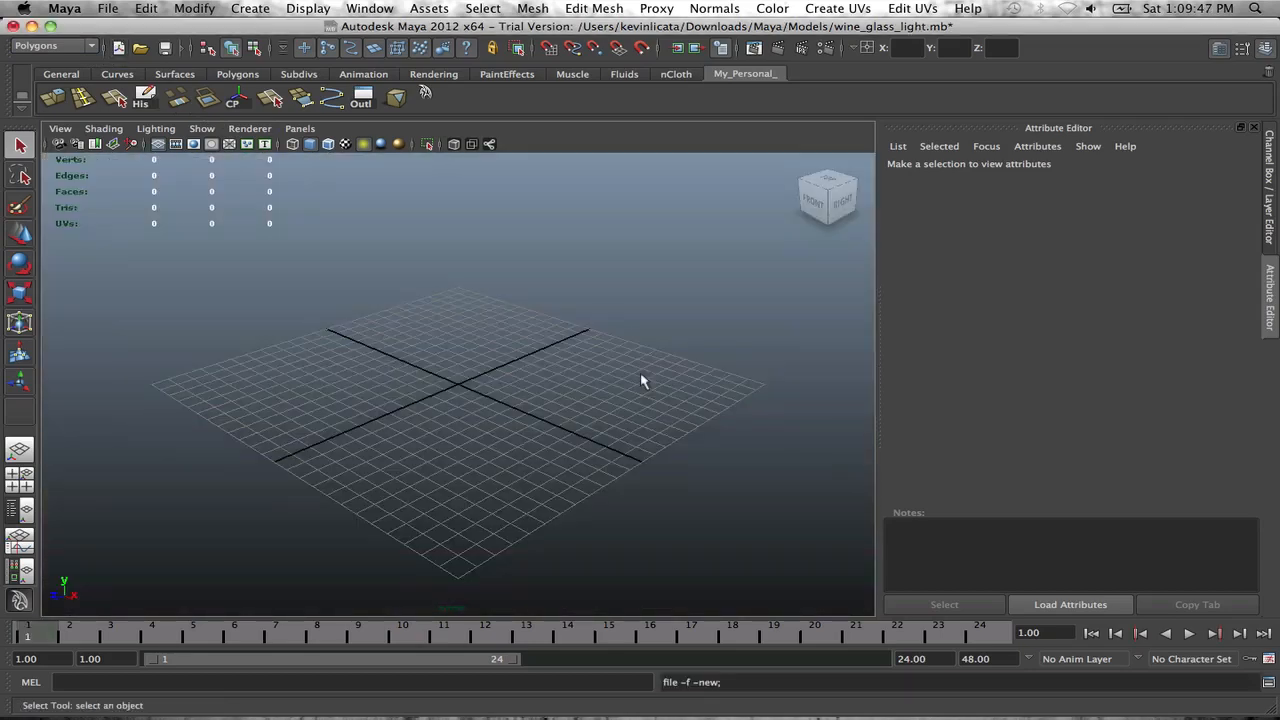
# Step: Open the recent scene wine_glass.mb and show the object channels in place of the attribute editor
pyautogui.click(108, 8)
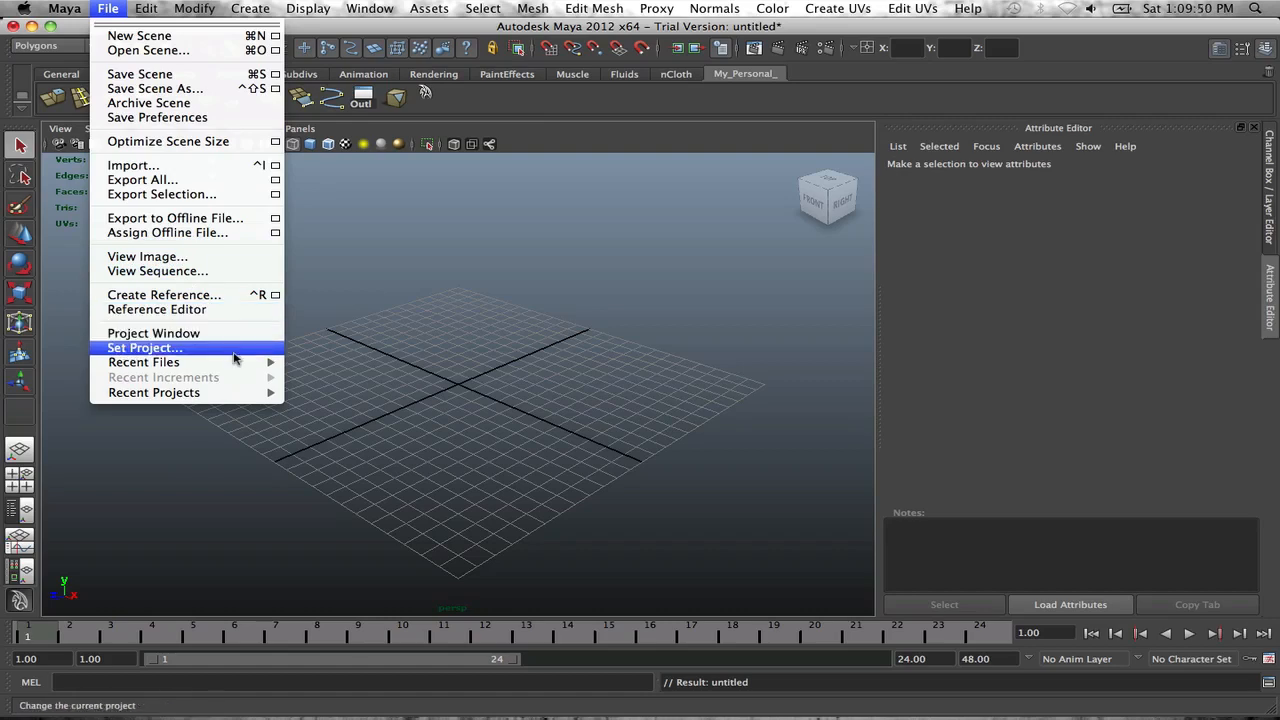
pyautogui.moveTo(230, 362)
pyautogui.click(430, 377)
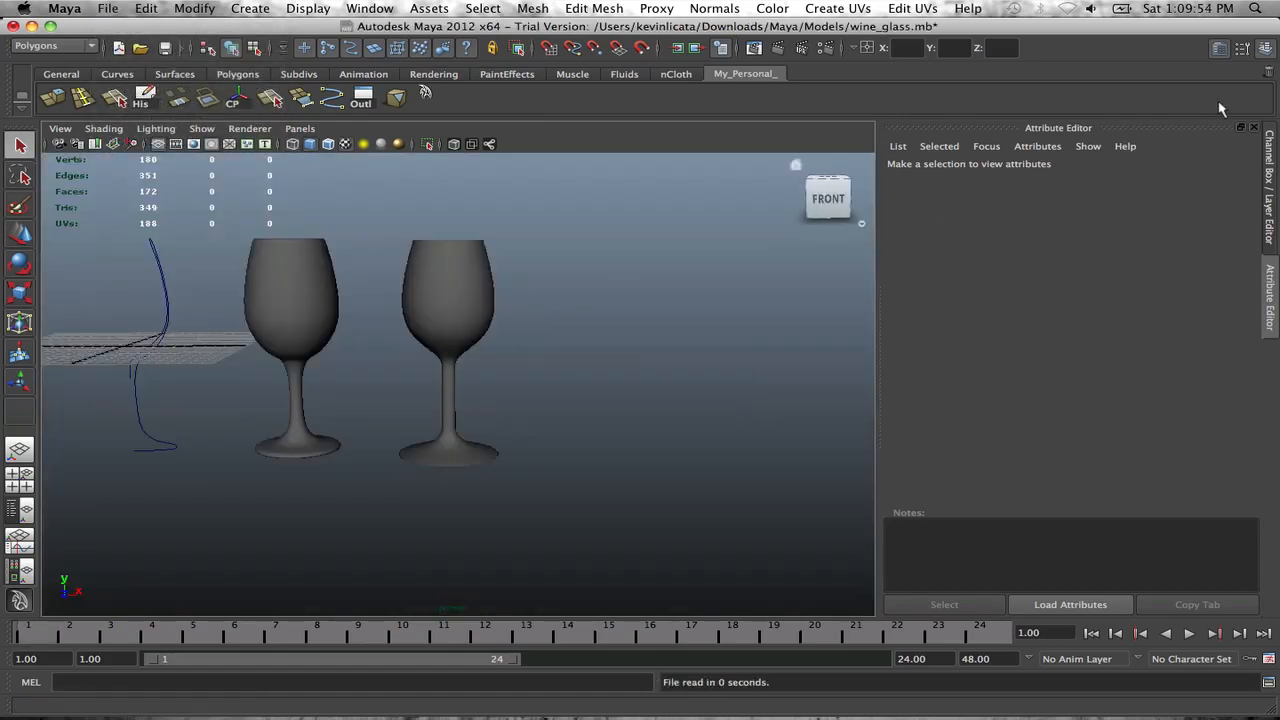
pyautogui.click(1219, 48)
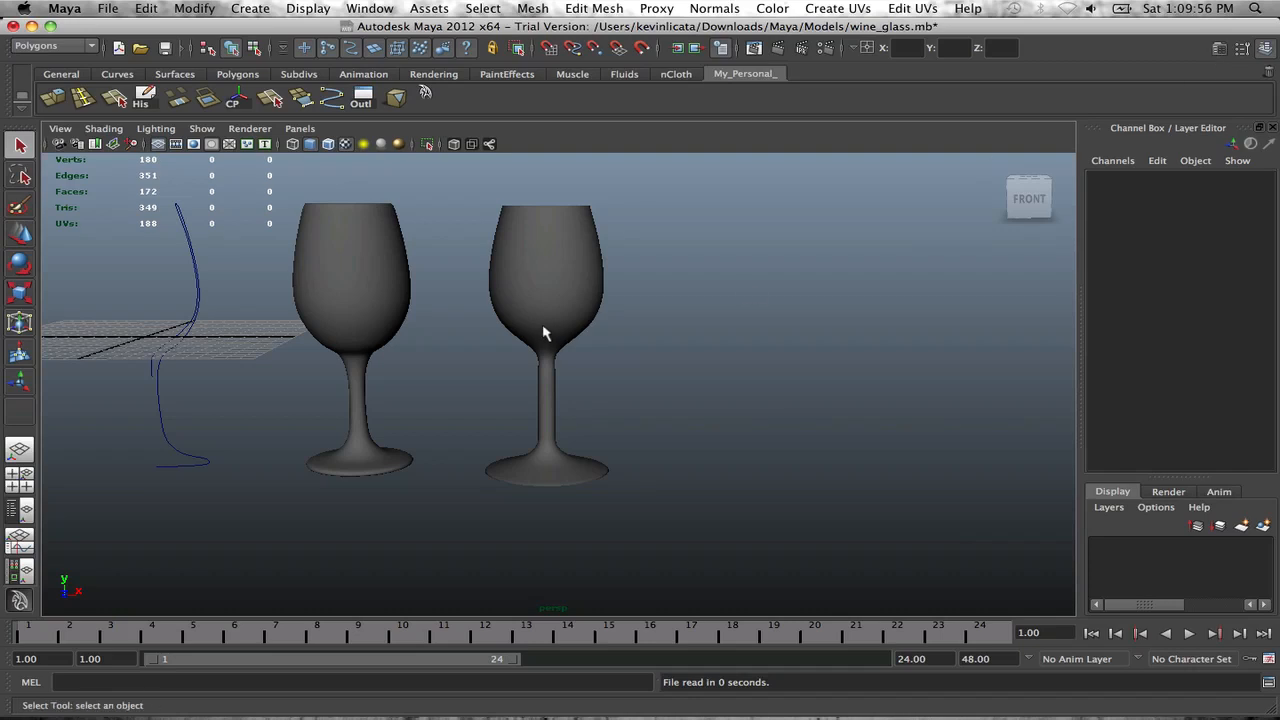
# Step: Delete the profile curve and the revolved surface glass, keeping only the polygon wine glass
pyautogui.keyDown('alt'); pyautogui.moveTo(451, 281); pyautogui.dragTo(535, 294); pyautogui.keyUp('alt')
pyautogui.click(497, 286)
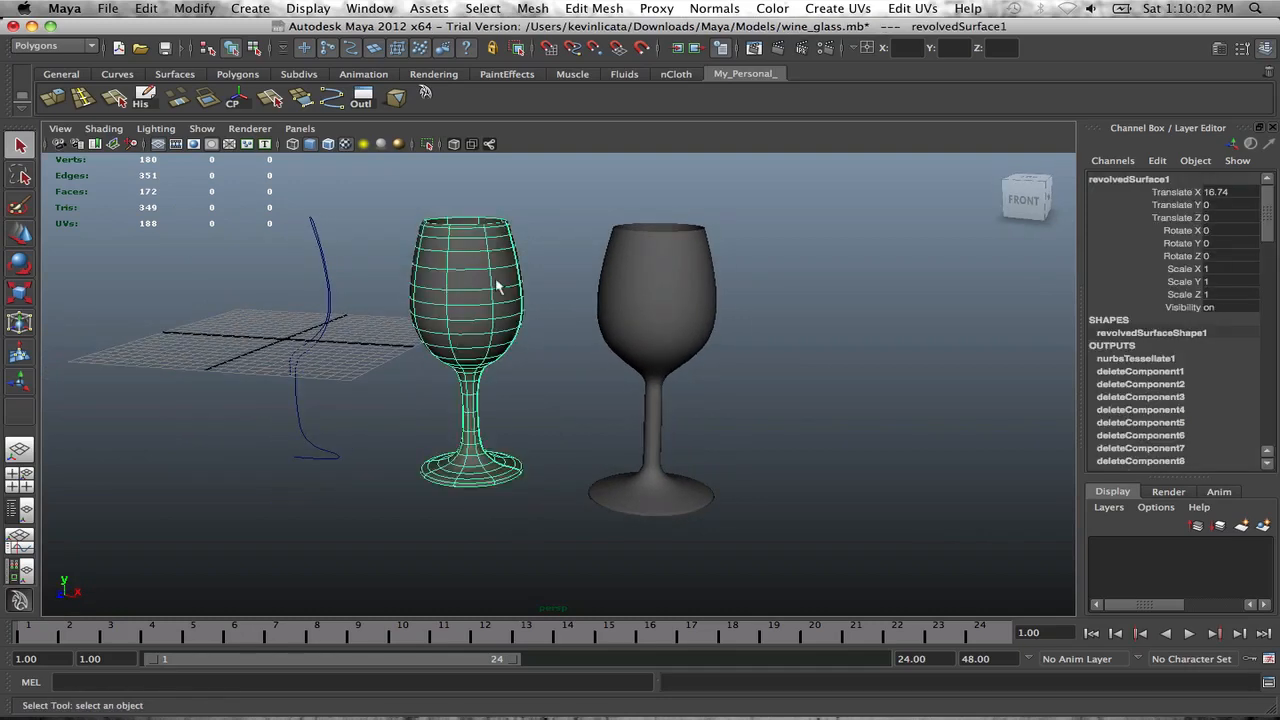
pyautogui.moveTo(457, 303)
pyautogui.keyDown('alt'); pyautogui.mouseDown()
pyautogui.moveTo(486, 286)
pyautogui.moveTo(466, 283)
pyautogui.mouseUp(); pyautogui.keyUp('alt')
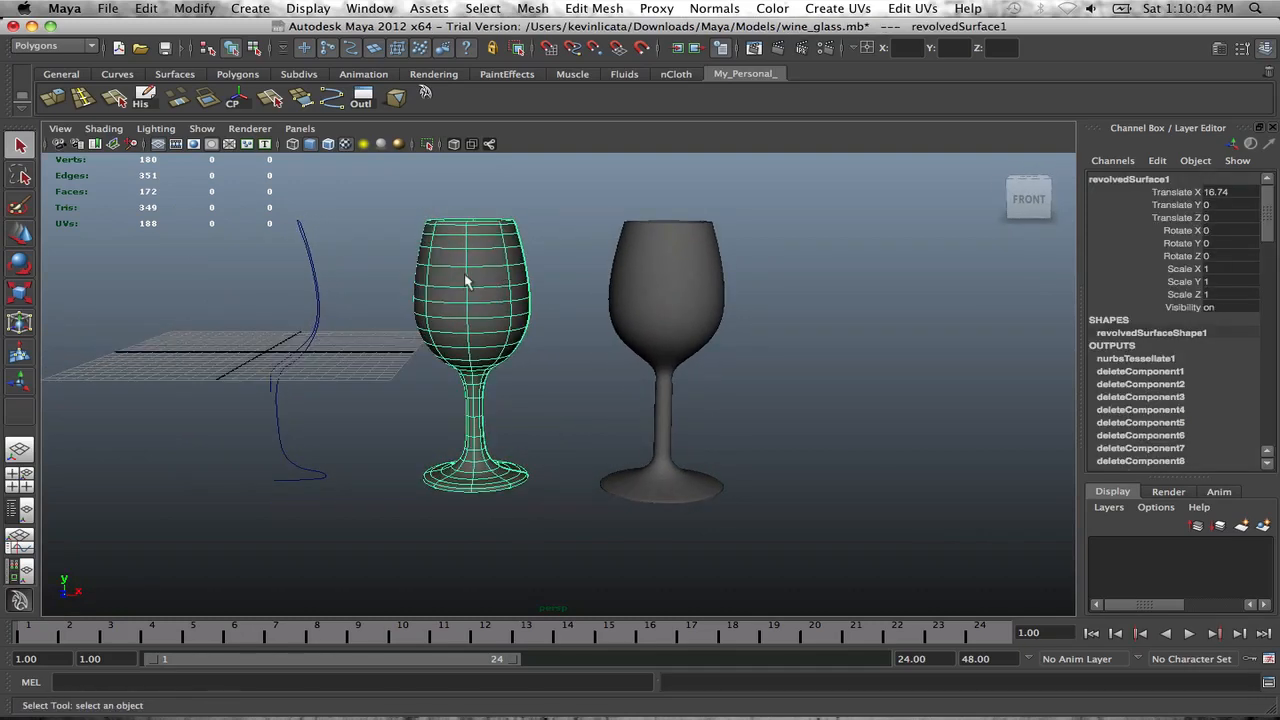
pyautogui.click(318, 310)
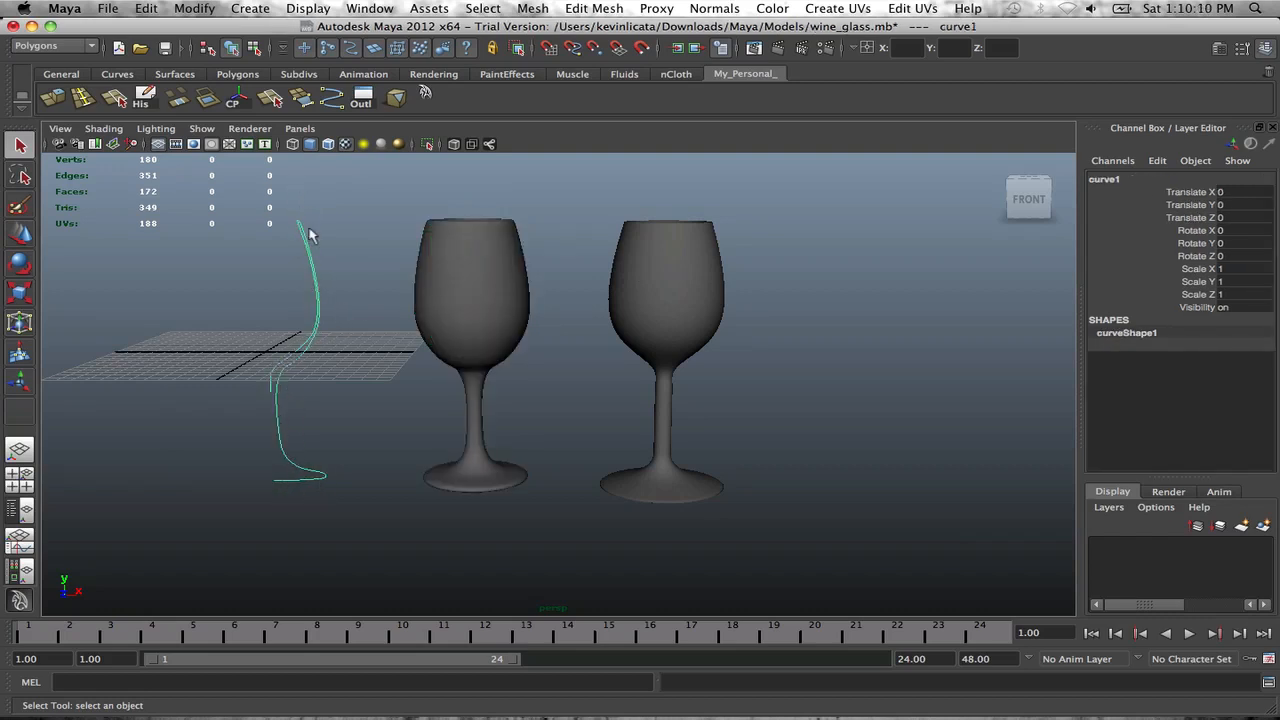
pyautogui.click(469, 271)
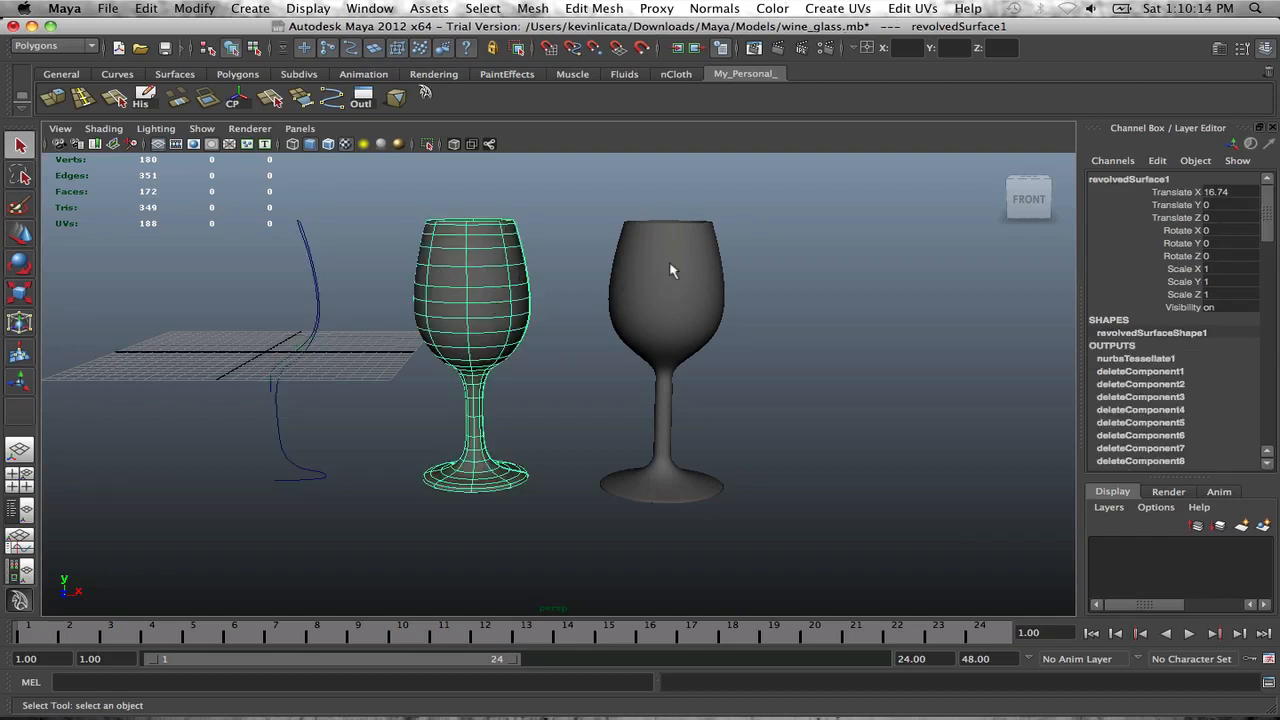
pyautogui.click(671, 270)
pyautogui.click(478, 299)
pyautogui.press('Left')
pyautogui.click(508, 328)
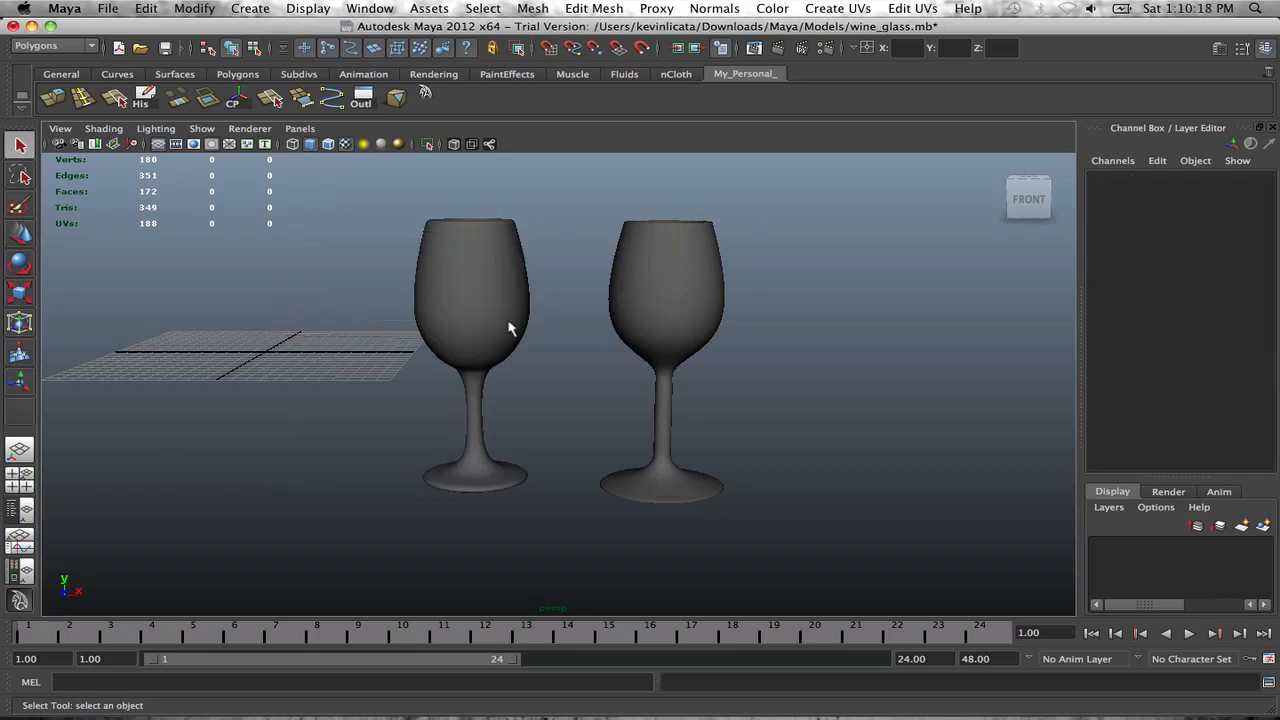
pyautogui.press('Delete')
# Step: Delete the polygon glass's construction history and move it along X to about -17.7, near the grid centre
pyautogui.click(623, 280)
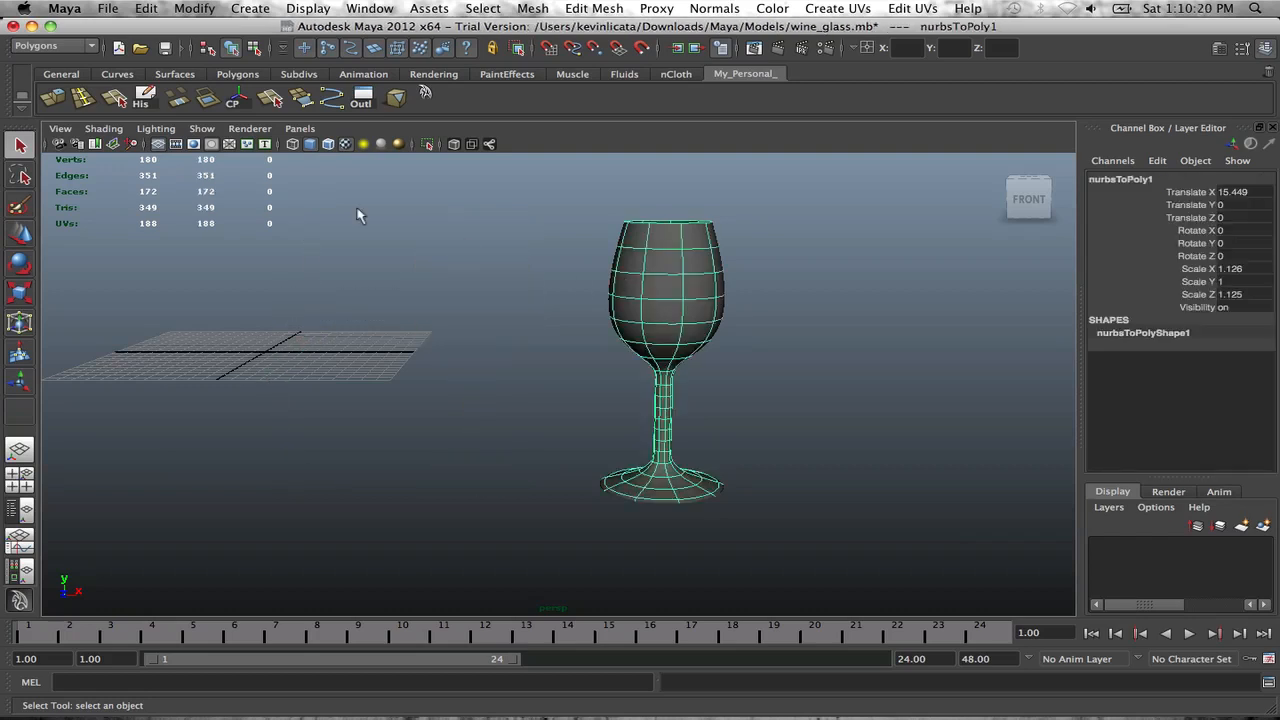
pyautogui.click(146, 100)
pyautogui.press('w')
pyautogui.moveTo(745, 366); pyautogui.dragTo(326, 362)
# Step: Rename the polygon glass as wine_glass
pyautogui.click(1152, 179)
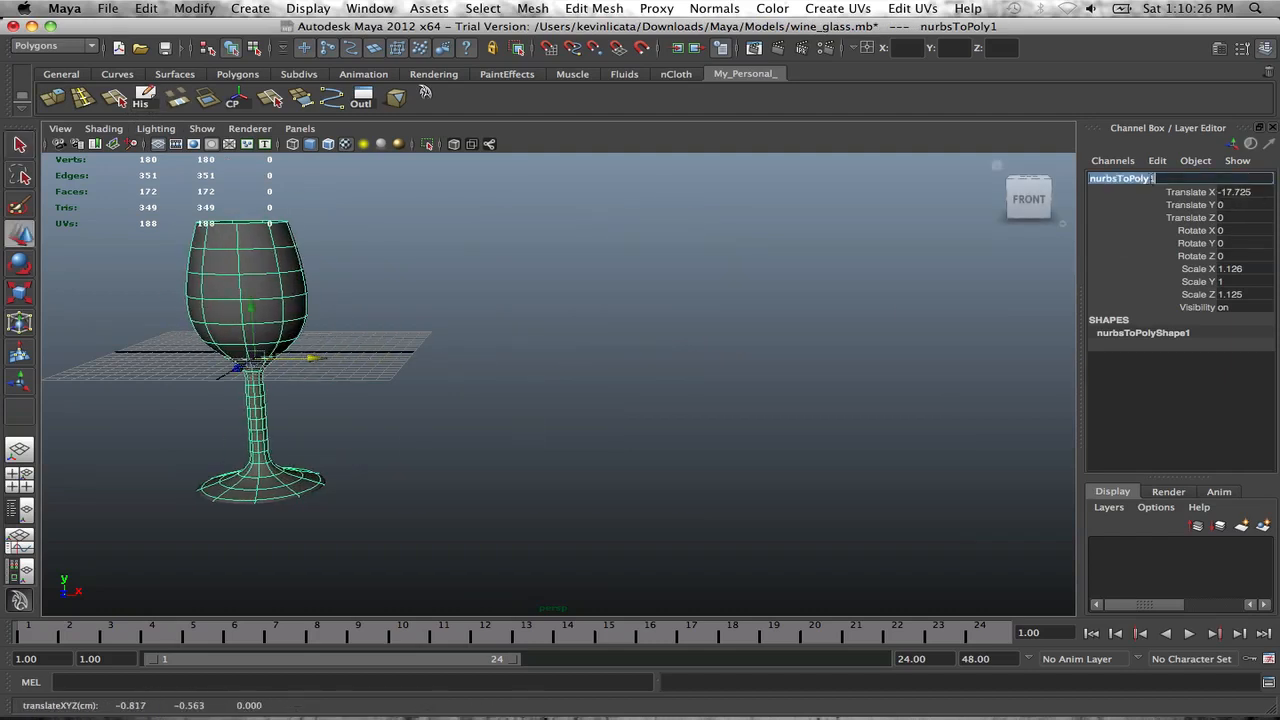
pyautogui.write('wine_glass')
pyautogui.press('Return')
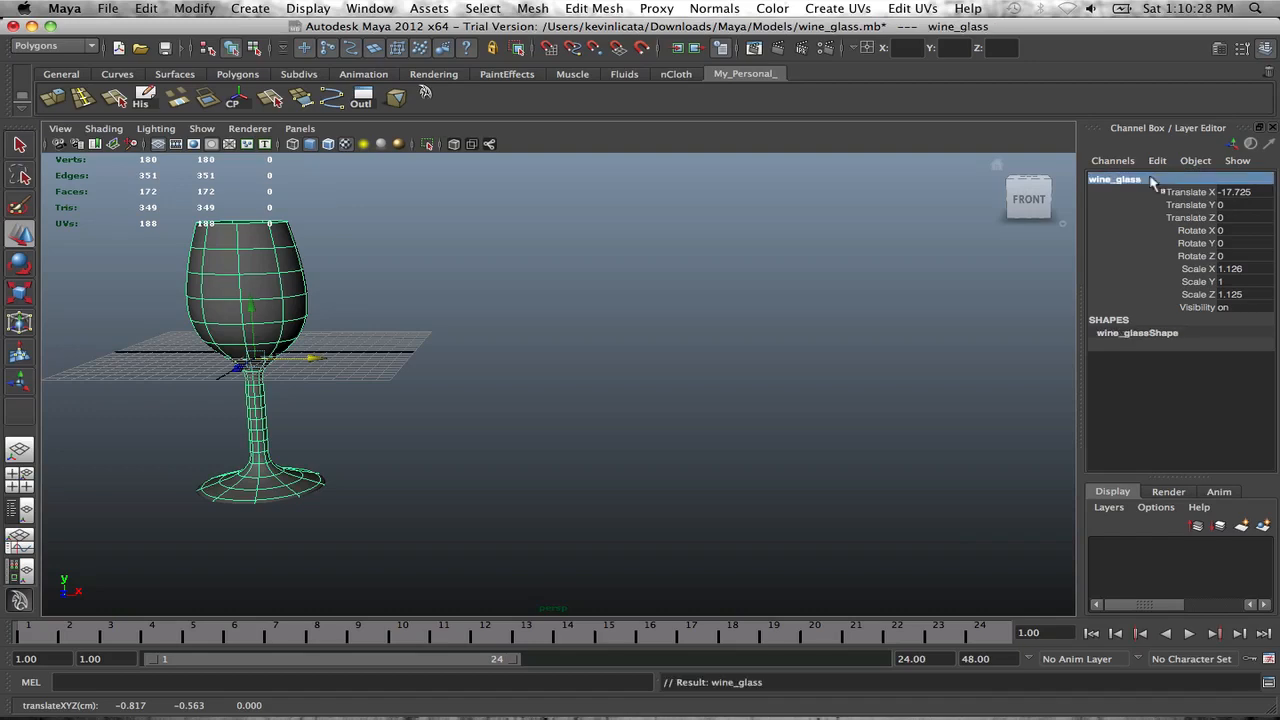
# Step: Raise the wine glass to a Translate Y of about 12.8 so its base sits on the grid
pyautogui.keyDown('alt'); pyautogui.moveTo(440, 284); pyautogui.dragTo(737, 314, button='middle'); pyautogui.keyUp('alt')
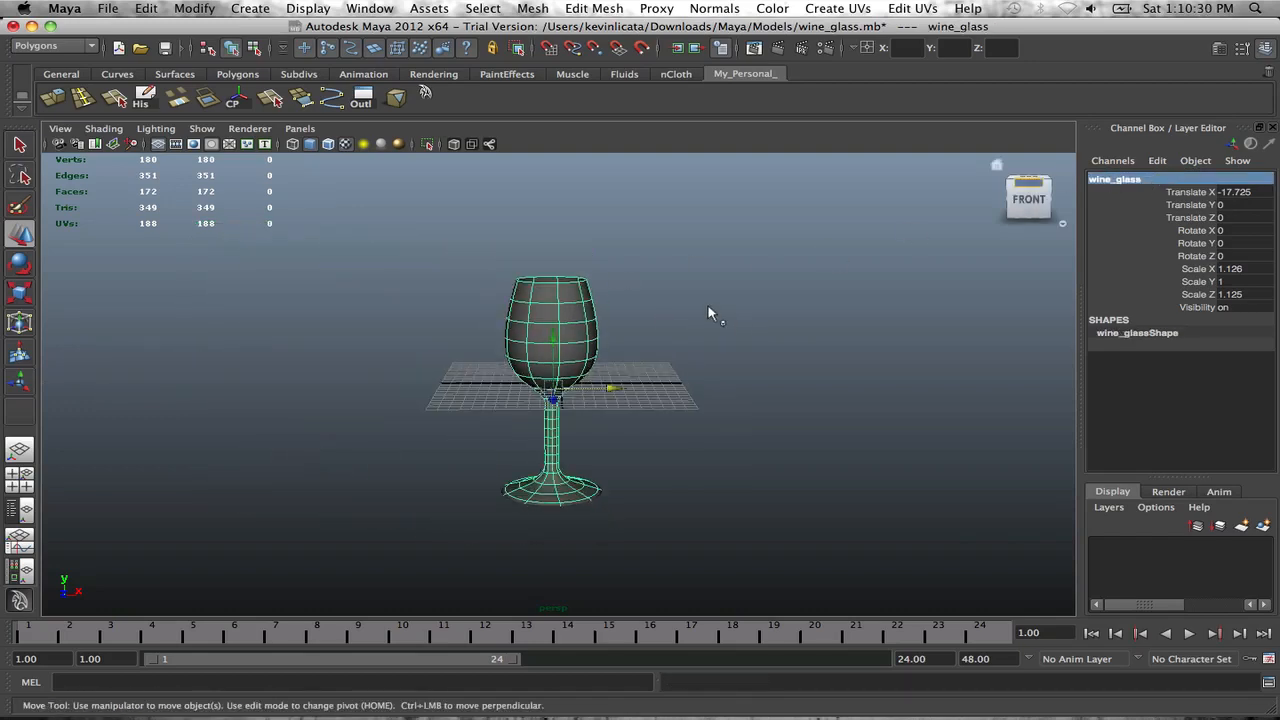
pyautogui.scroll(5, 726, 312)
pyautogui.scroll(-5, 728, 314)
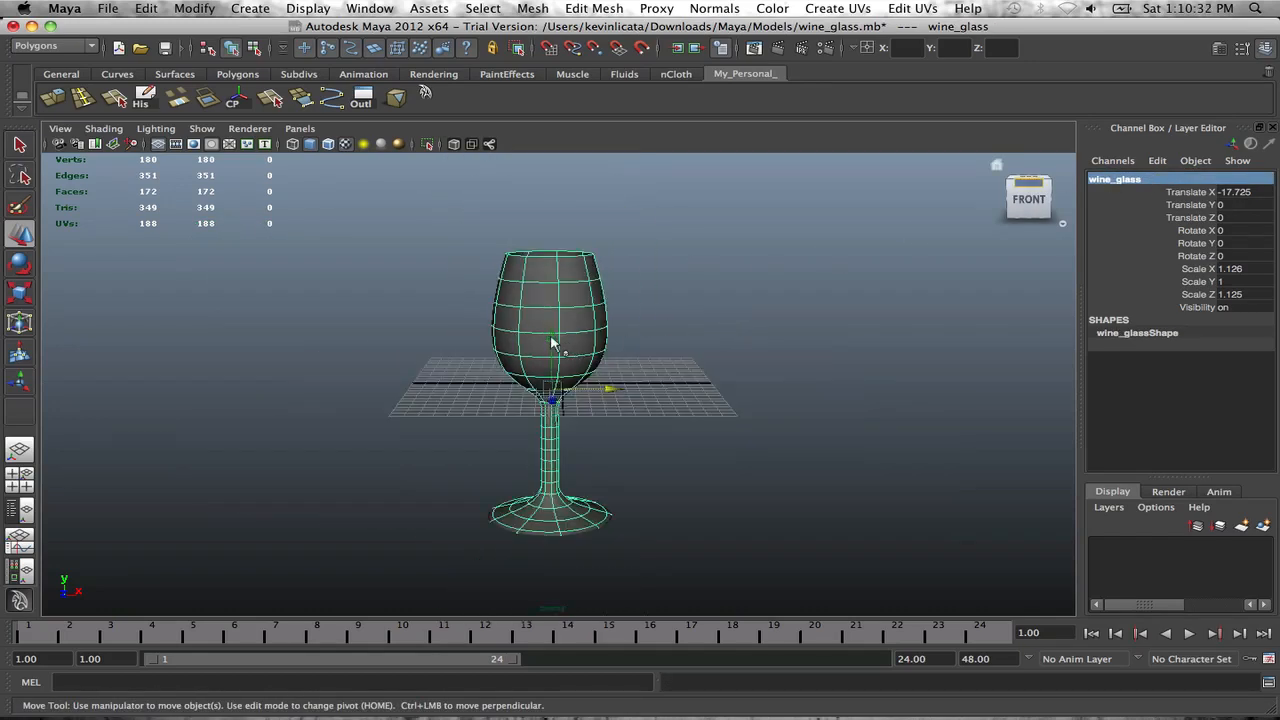
pyautogui.click(862, 305)
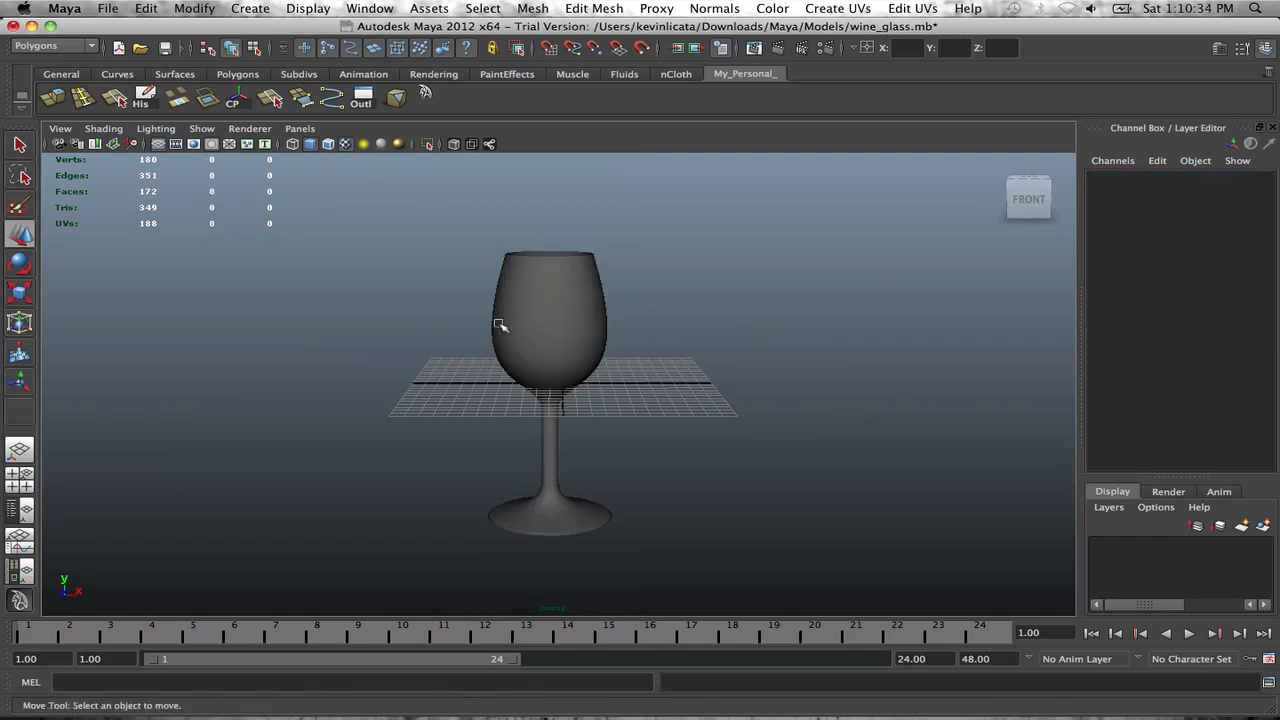
pyautogui.click(500, 325)
pyautogui.moveTo(557, 343); pyautogui.dragTo(560, 185)
pyautogui.keyDown('alt'); pyautogui.moveTo(569, 228); pyautogui.dragTo(540, 257, button='middle'); pyautogui.keyUp('alt')
# Step: Scale the wine glass down uniformly to about 0.39 in X and lower it to a Translate Y of about 4.87
pyautogui.press('e')
pyautogui.press('r')
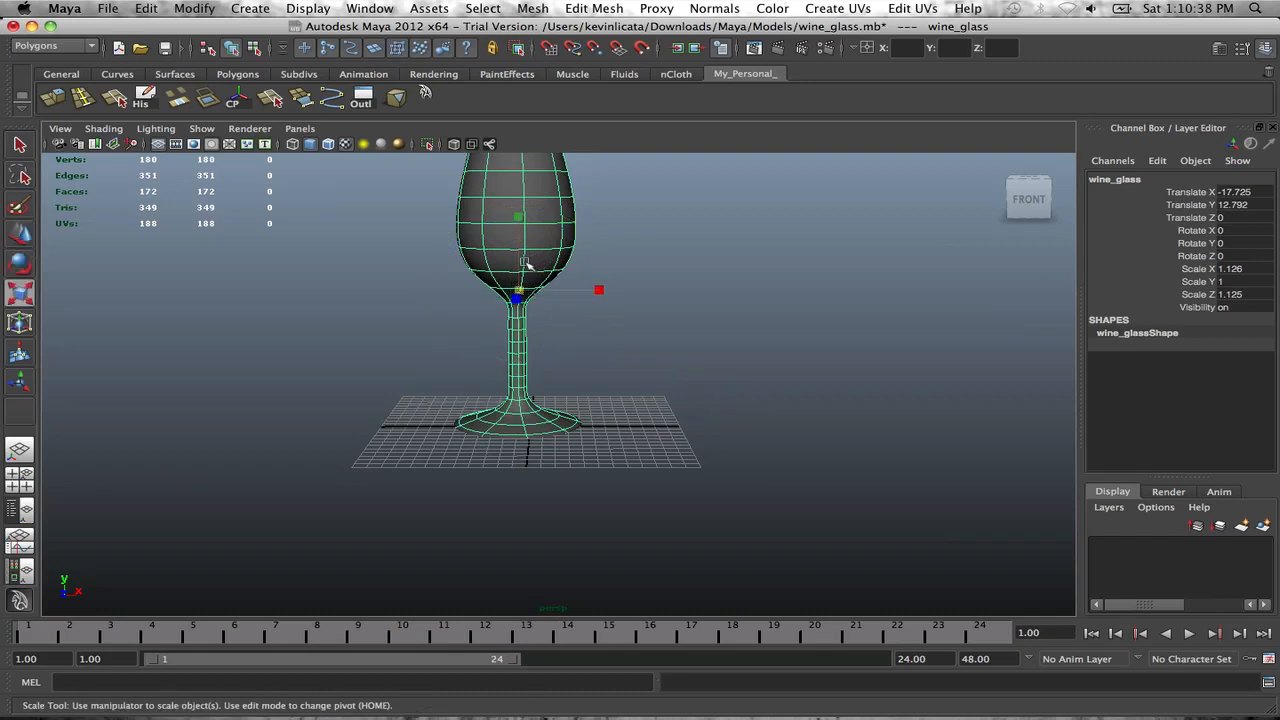
pyautogui.moveTo(530, 293); pyautogui.dragTo(440, 286)
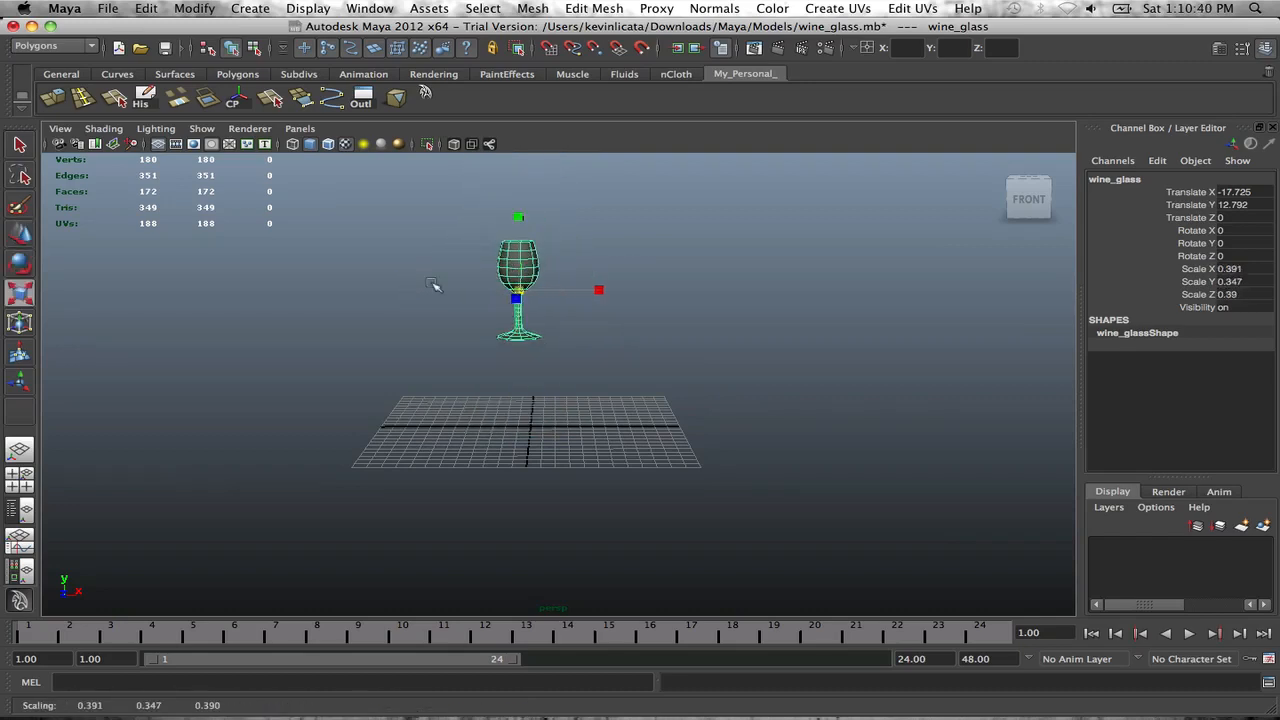
pyautogui.press('w')
pyautogui.moveTo(522, 221); pyautogui.dragTo(522, 326)
pyautogui.press('f')
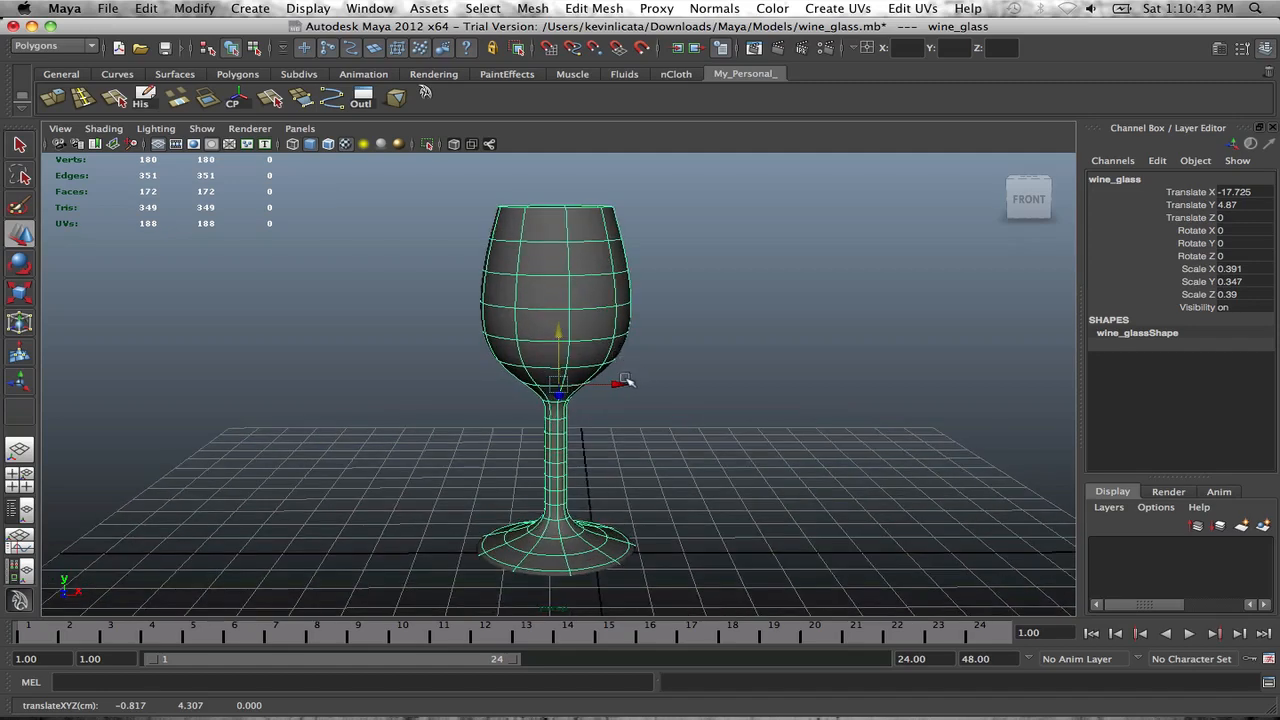
# Step: Shrink the wine glass to a Scale X of about 0.312 and centre it on the grid at Translate X about -16.94
pyautogui.moveTo(624, 380)
pyautogui.mouseDown()
pyautogui.moveTo(670, 385)
pyautogui.moveTo(558, 377)
pyautogui.moveTo(604, 374)
pyautogui.mouseUp()
pyautogui.press('r')
pyautogui.press('w')
pyautogui.click(711, 331)
pyautogui.keyDown('alt'); pyautogui.moveTo(711, 331); pyautogui.dragTo(623, 327); pyautogui.keyUp('alt')
pyautogui.click(489, 334)
pyautogui.moveTo(523, 420); pyautogui.dragTo(596, 416)
pyautogui.click(824, 278)
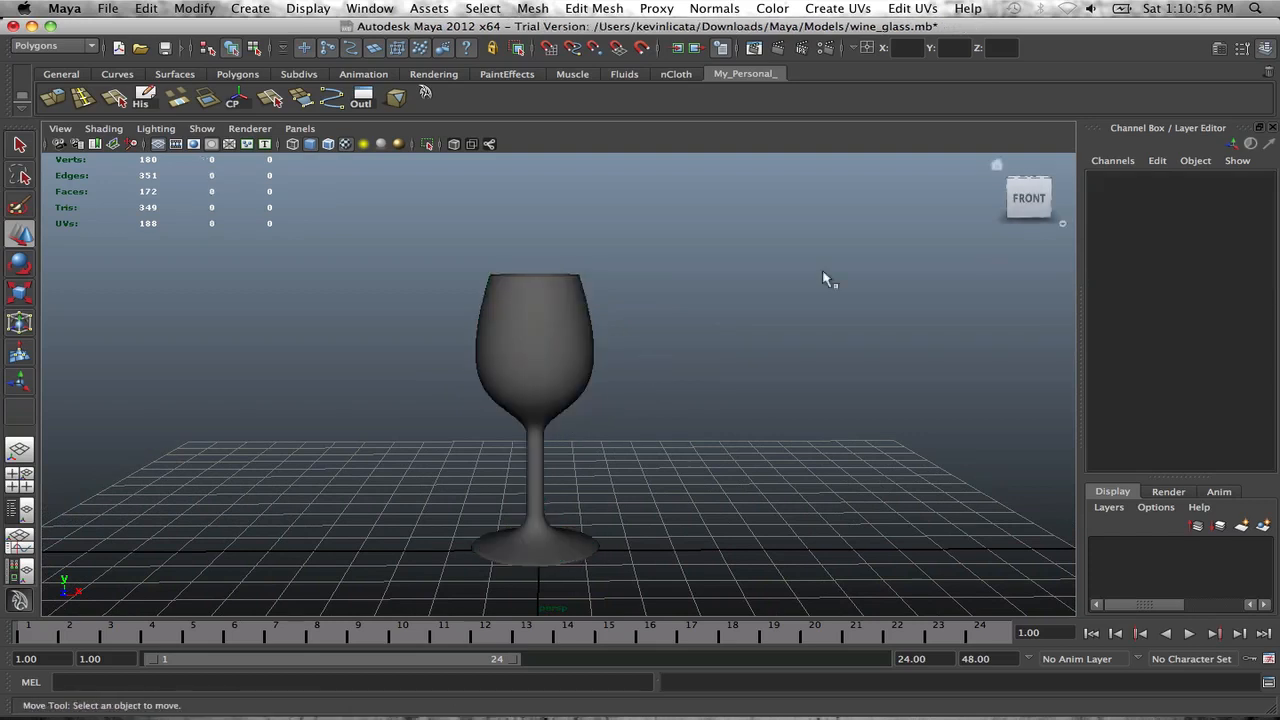
# Step: Try setting the wine glass's Translate Y to 0 and undo that change
pyautogui.click(491, 349)
pyautogui.click(1235, 204)
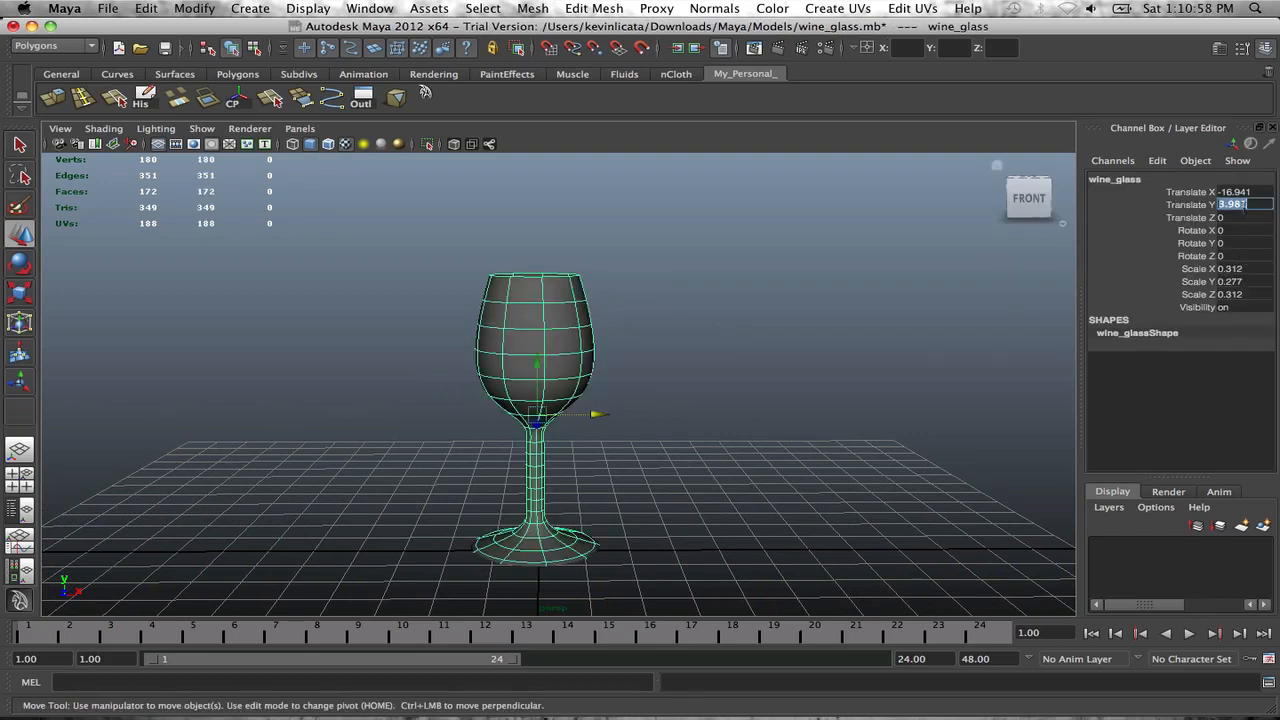
pyautogui.write('0')
pyautogui.press('Return')
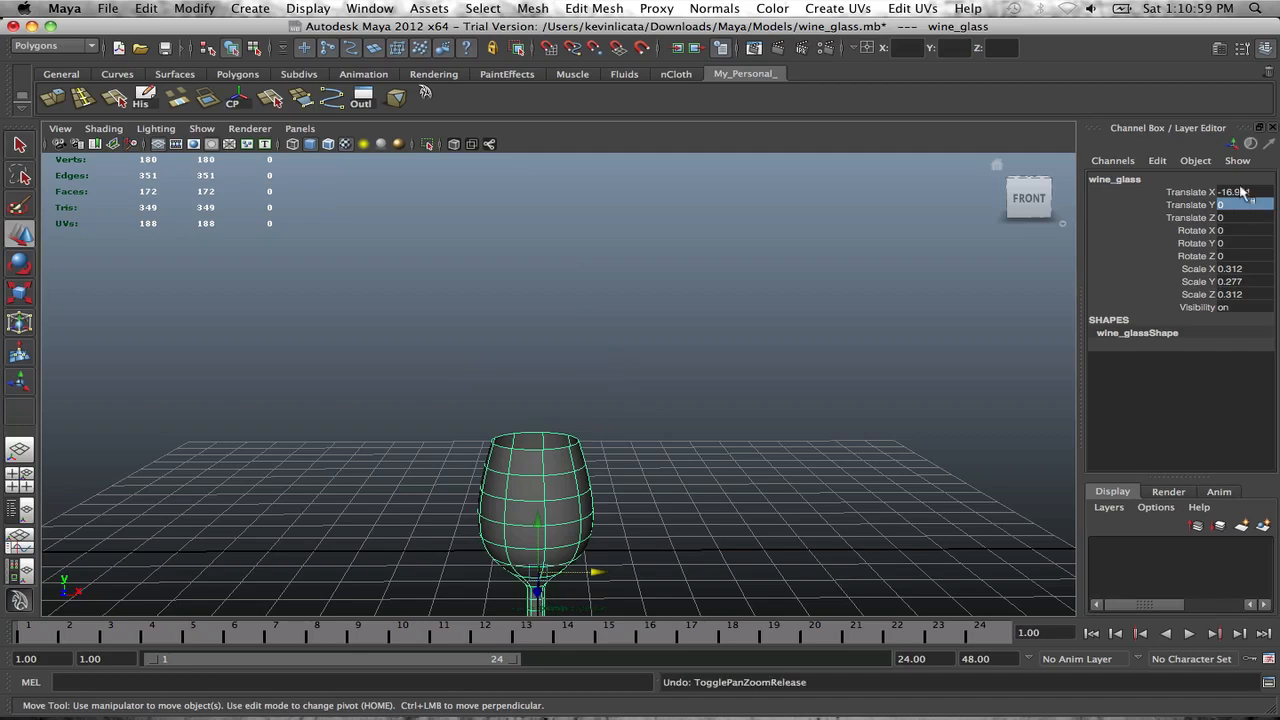
pyautogui.click(791, 316)
pyautogui.hotkey('ctrl', 'z')
pyautogui.hotkey('ctrl', 'z')
pyautogui.click(683, 336)
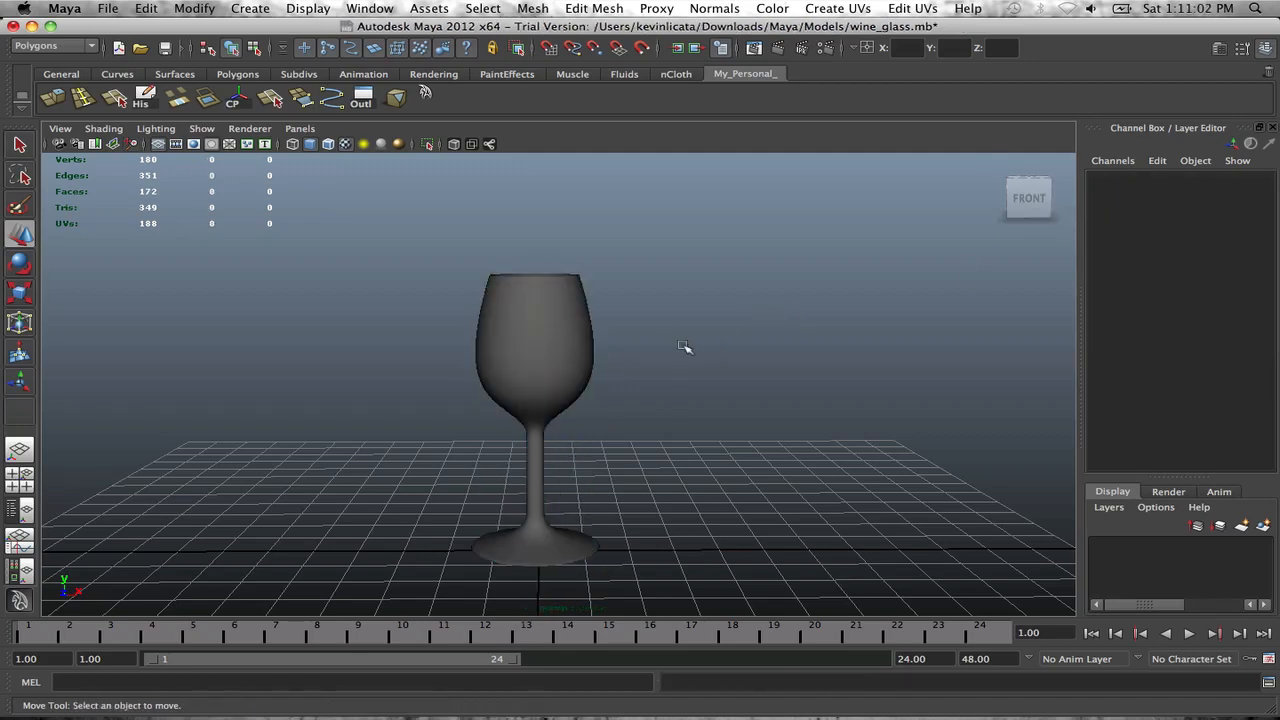
# Step: Create a polygon plane under the wine glass, extending somewhat beyond the grid on all sides
pyautogui.keyDown('alt'); pyautogui.moveTo(683, 346); pyautogui.dragTo(646, 371); pyautogui.keyUp('alt')
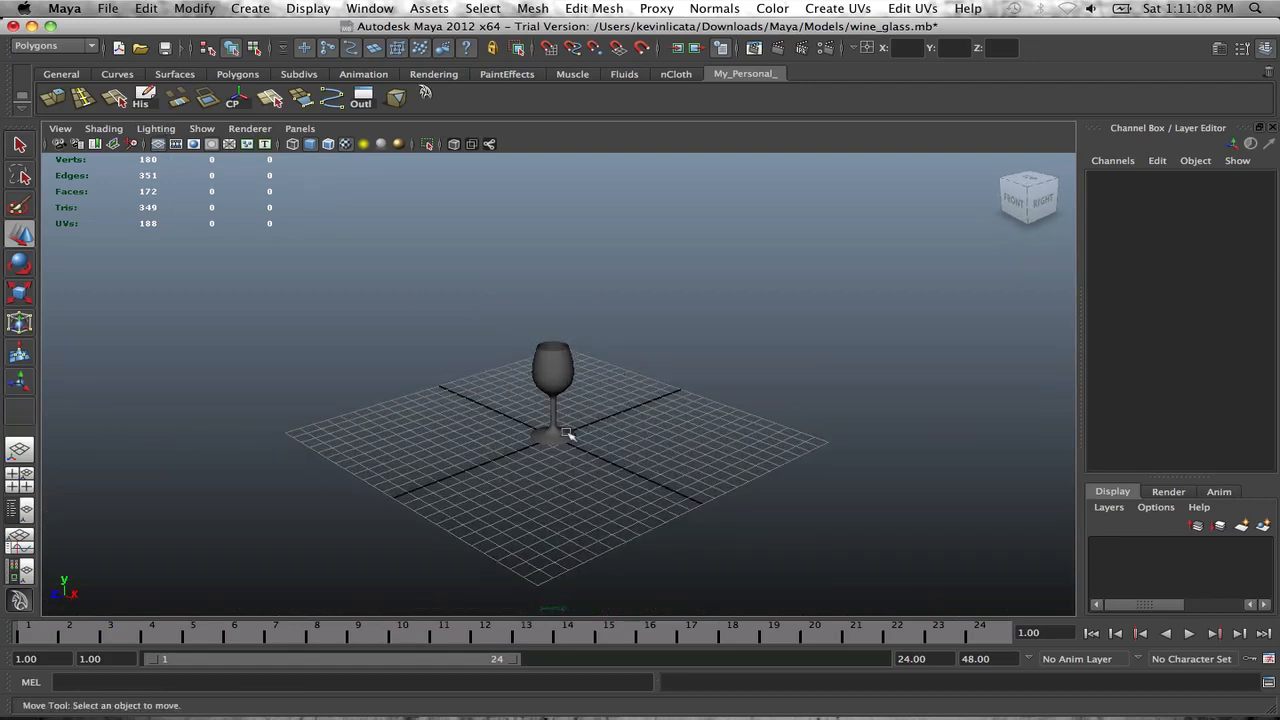
pyautogui.keyDown('shift'); pyautogui.moveTo(644, 479); pyautogui.dragTo(566, 454, button='right'); pyautogui.keyUp('shift')
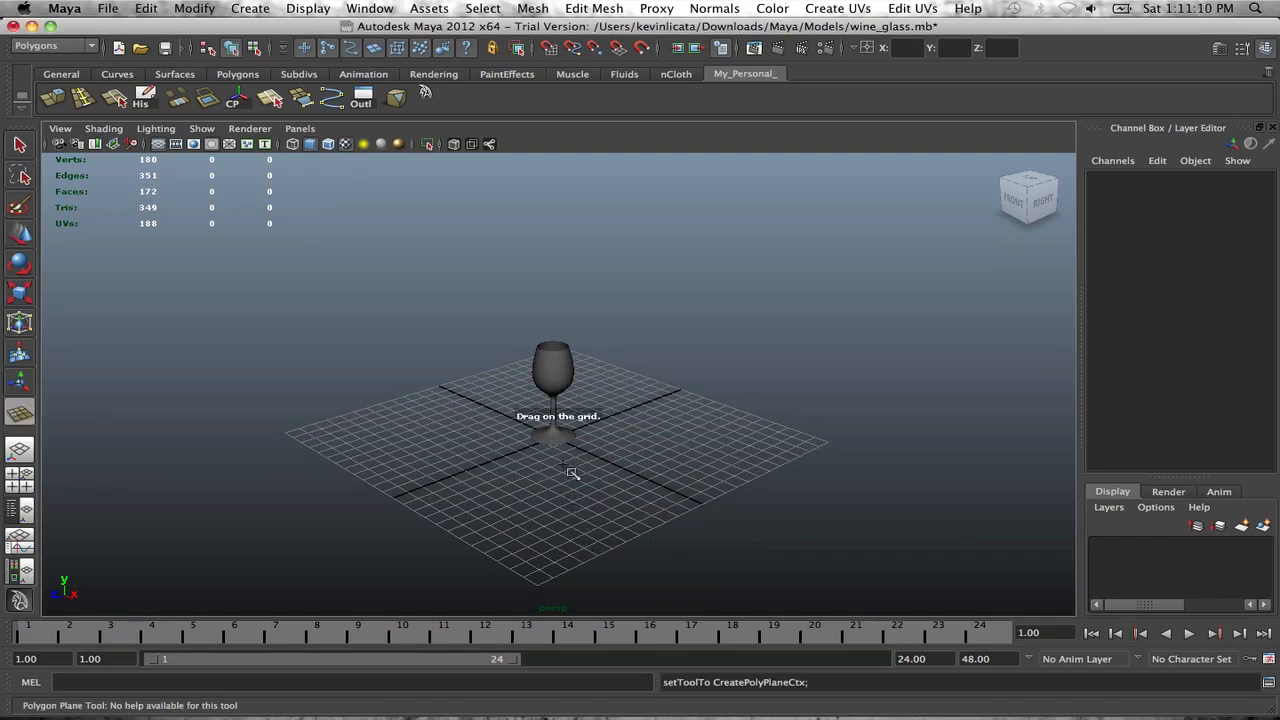
pyautogui.moveTo(568, 443); pyautogui.dragTo(851, 491)
# Step: Extrude the plane's back edge upward about 21.6 units to form a wall behind the glass
pyautogui.keyDown('alt'); pyautogui.moveTo(851, 491); pyautogui.dragTo(636, 349); pyautogui.keyUp('alt')
pyautogui.moveTo(636, 349); pyautogui.dragTo(617, 334, button='right')
pyautogui.moveTo(534, 329); pyautogui.dragTo(694, 374)
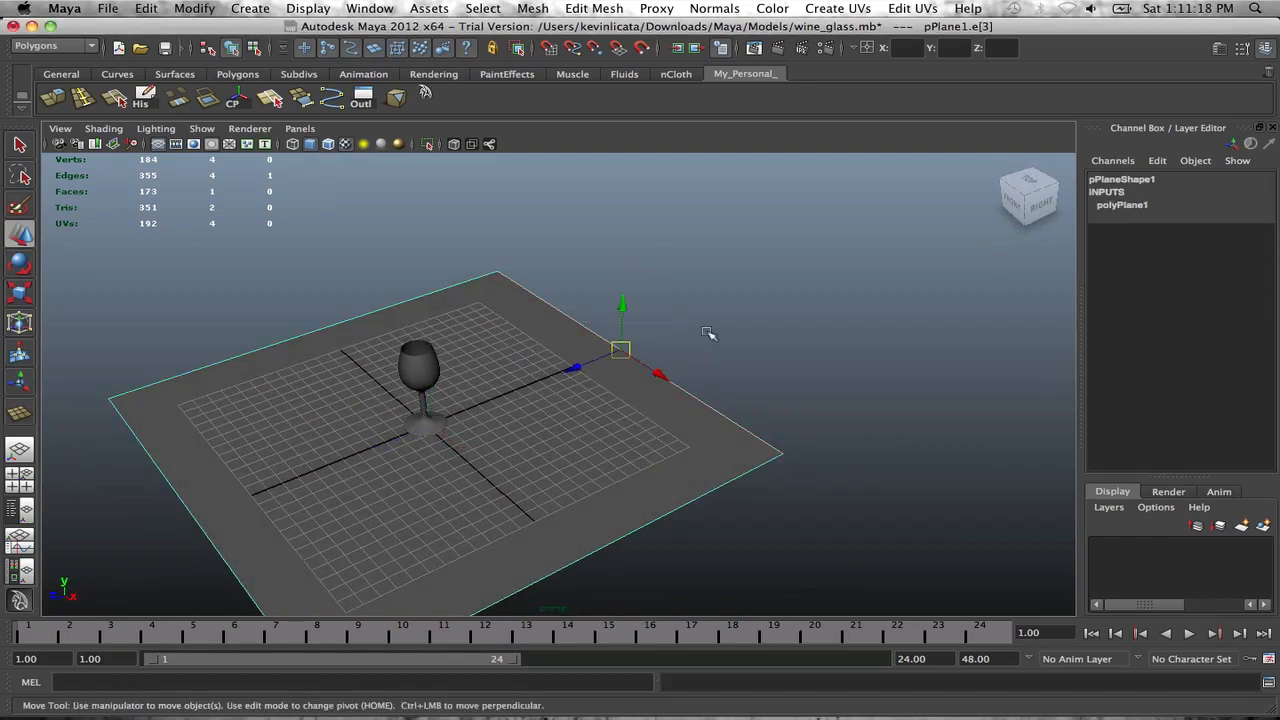
pyautogui.keyDown('shift'); pyautogui.moveTo(707, 332); pyautogui.dragTo(708, 370, button='right'); pyautogui.keyUp('shift')
pyautogui.keyDown('alt'); pyautogui.moveTo(708, 370); pyautogui.dragTo(686, 309); pyautogui.keyUp('alt')
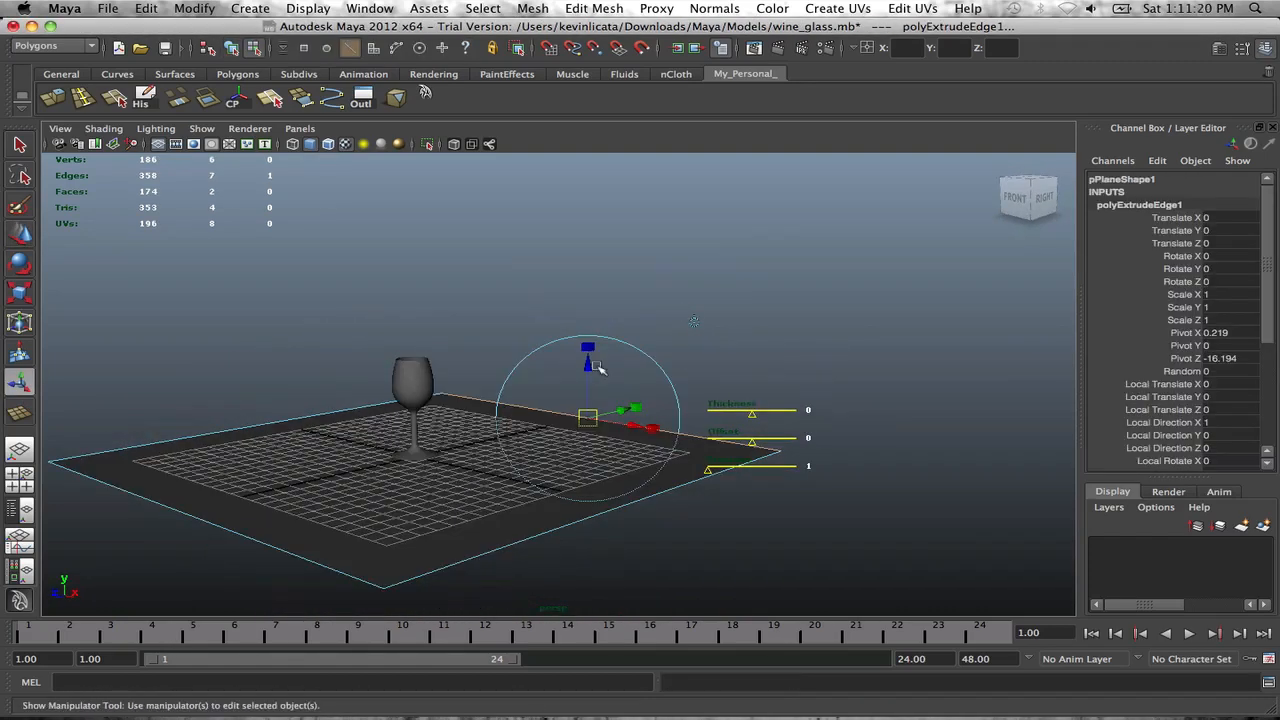
pyautogui.moveTo(594, 355); pyautogui.dragTo(677, 268)
pyautogui.keyDown('alt'); pyautogui.moveTo(689, 294); pyautogui.dragTo(792, 372, button='middle'); pyautogui.keyUp('alt')
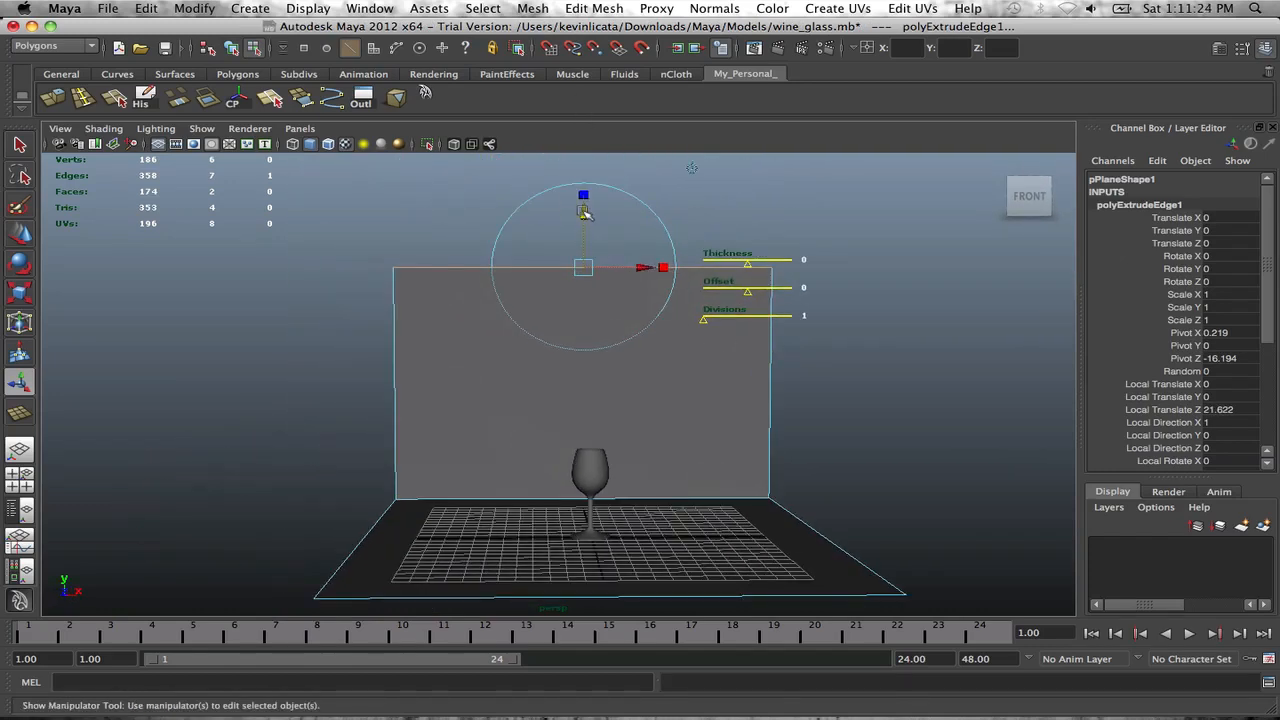
pyautogui.click(811, 400)
# Step: Centre the floor-and-wall plane at the origin by setting its Translate X, Y and Z to 0
pyautogui.keyDown('alt'); pyautogui.moveTo(811, 400); pyautogui.dragTo(686, 364, button='right'); pyautogui.keyUp('alt')
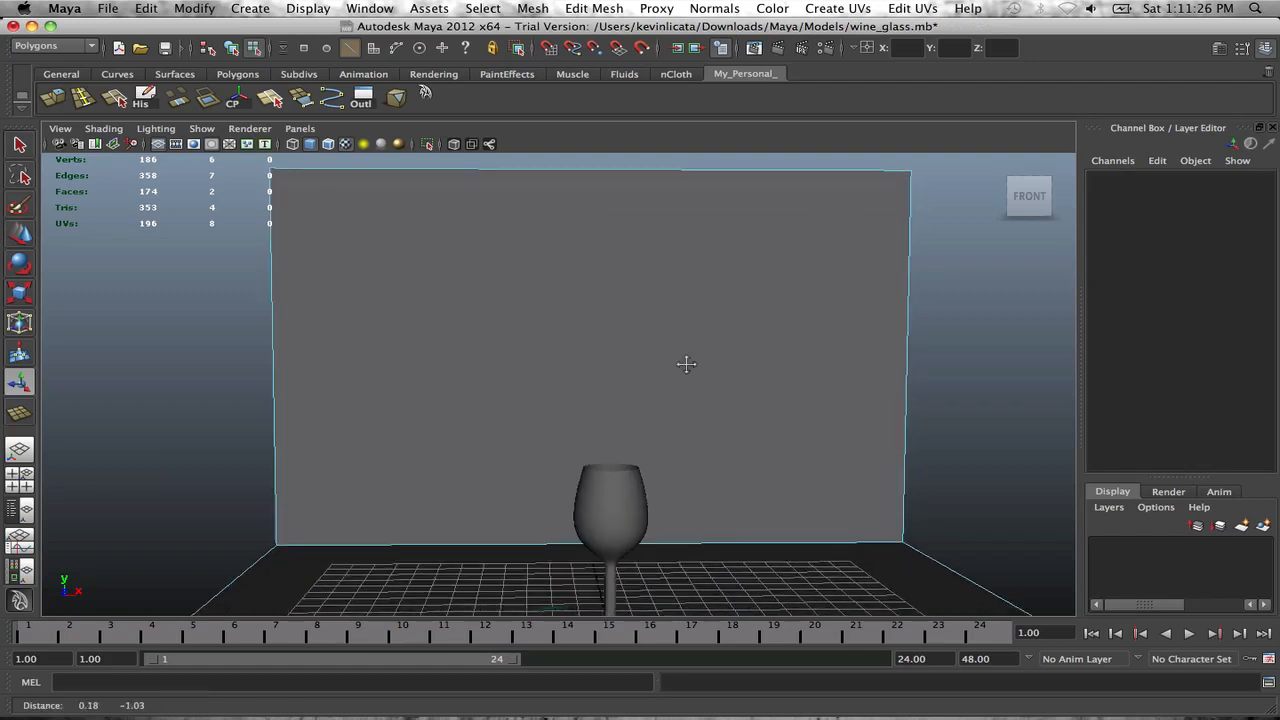
pyautogui.keyDown('alt'); pyautogui.moveTo(686, 364); pyautogui.dragTo(678, 324, button='middle'); pyautogui.keyUp('alt')
pyautogui.keyDown('alt'); pyautogui.moveTo(681, 383); pyautogui.dragTo(679, 392); pyautogui.keyUp('alt')
pyautogui.keyDown('alt'); pyautogui.moveTo(681, 396); pyautogui.dragTo(666, 317, button='middle'); pyautogui.keyUp('alt')
pyautogui.keyDown('alt'); pyautogui.moveTo(668, 366); pyautogui.dragTo(663, 364); pyautogui.keyUp('alt')
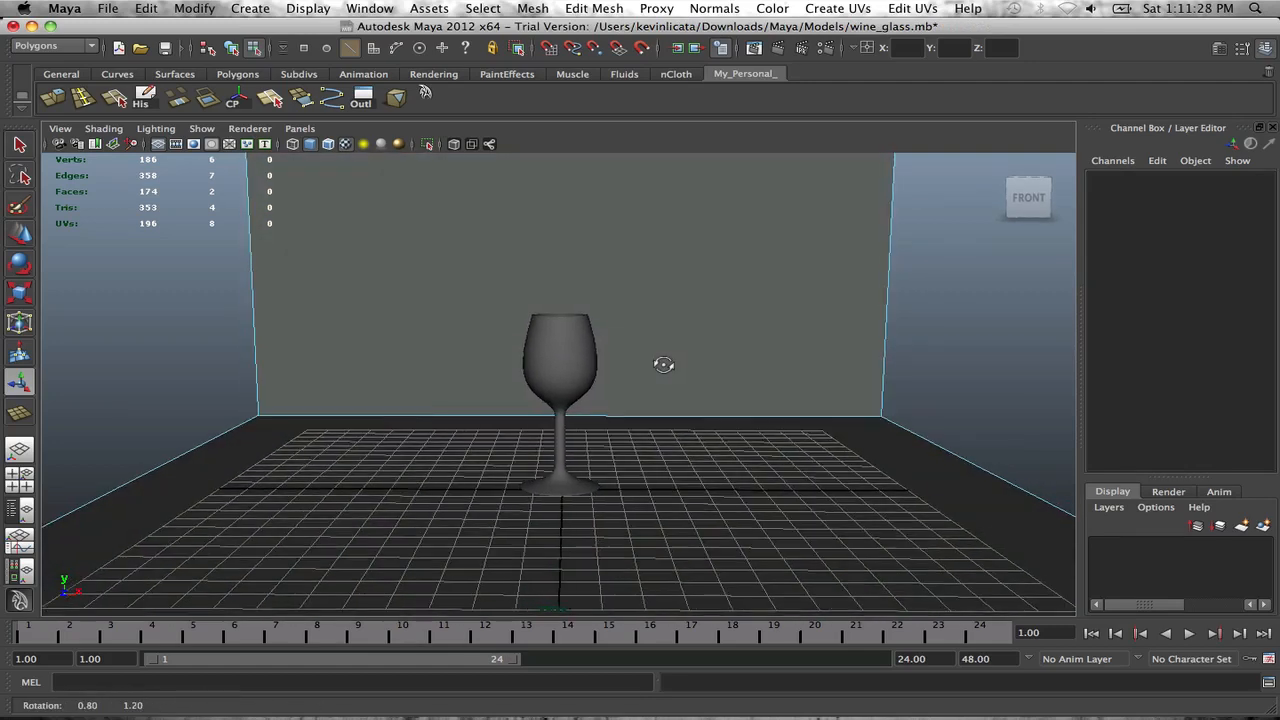
pyautogui.click(715, 300)
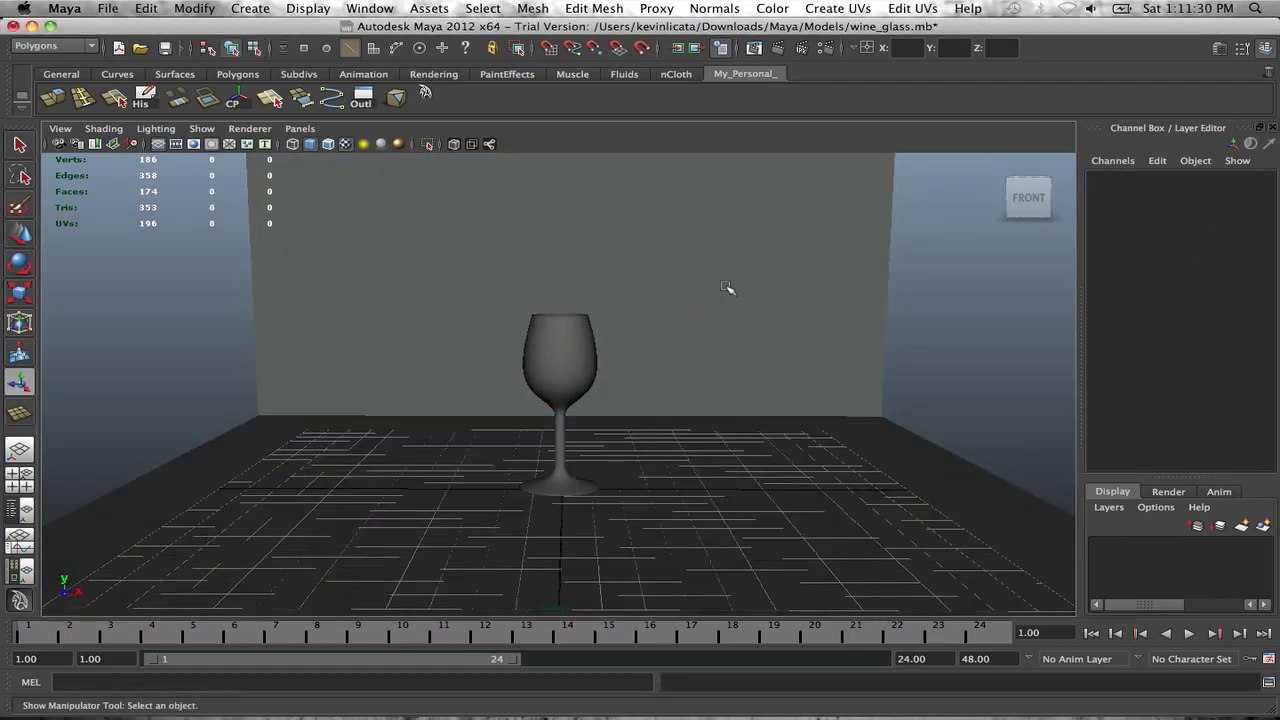
pyautogui.moveTo(1240, 193); pyautogui.dragTo(1240, 218)
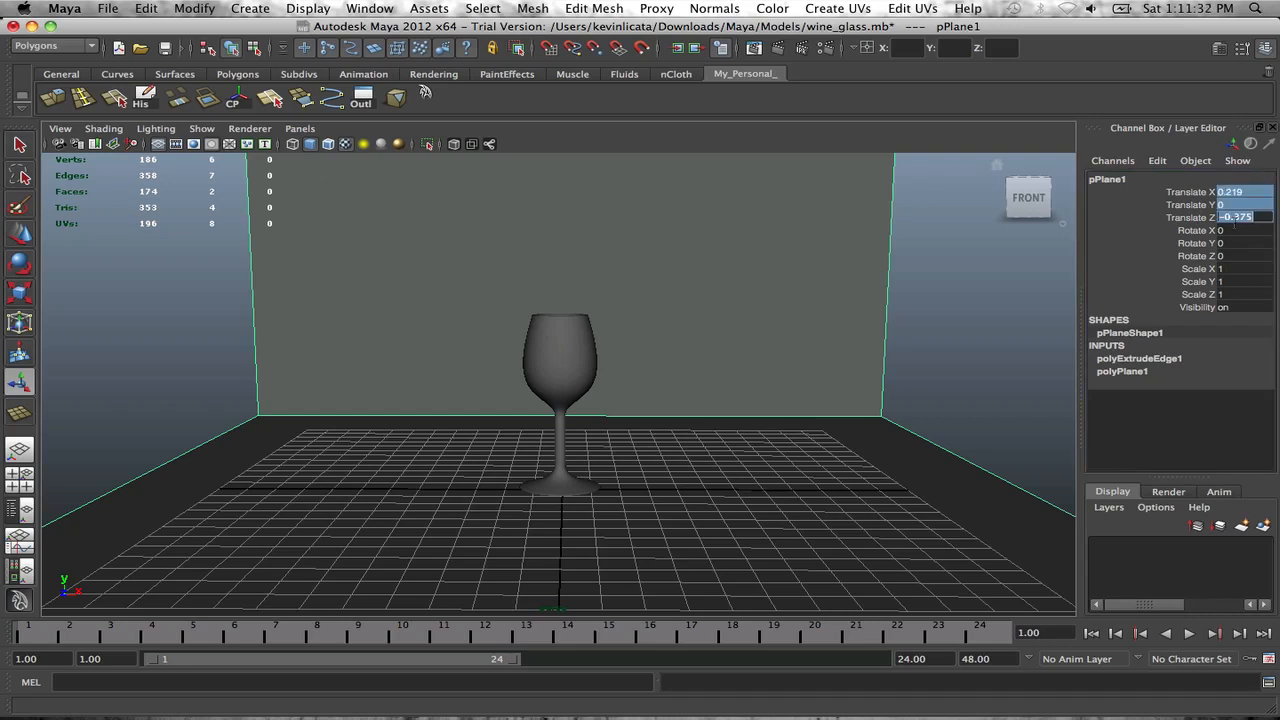
pyautogui.write('0')
pyautogui.press('Return')
pyautogui.click(940, 363)
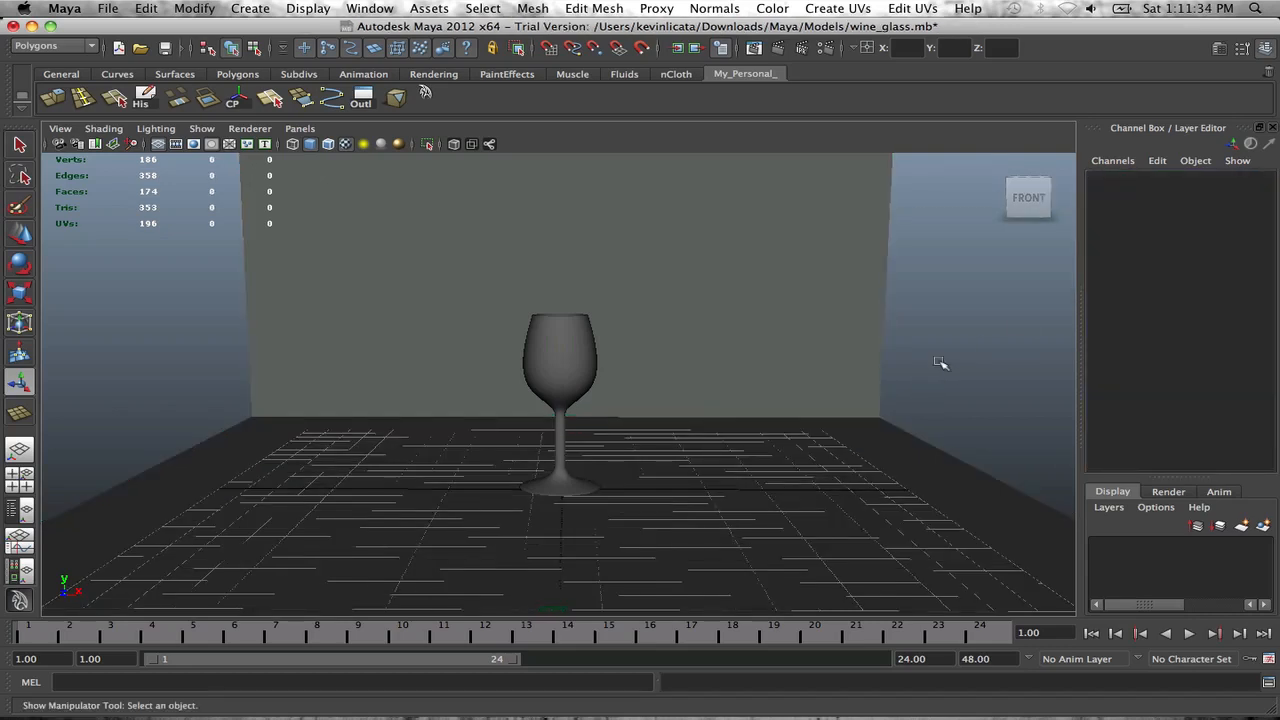
pyautogui.keyDown('alt'); pyautogui.moveTo(805, 435); pyautogui.dragTo(748, 414); pyautogui.keyUp('alt')
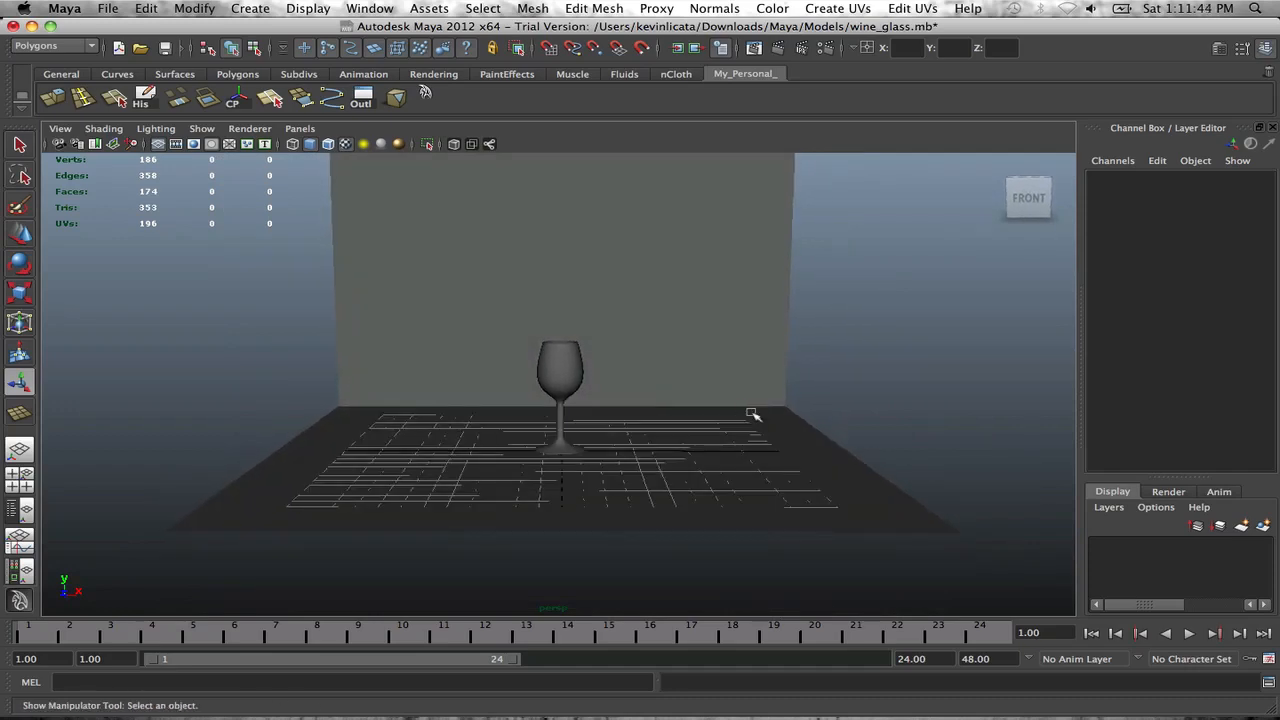
pyautogui.scroll(6, 630, 404)
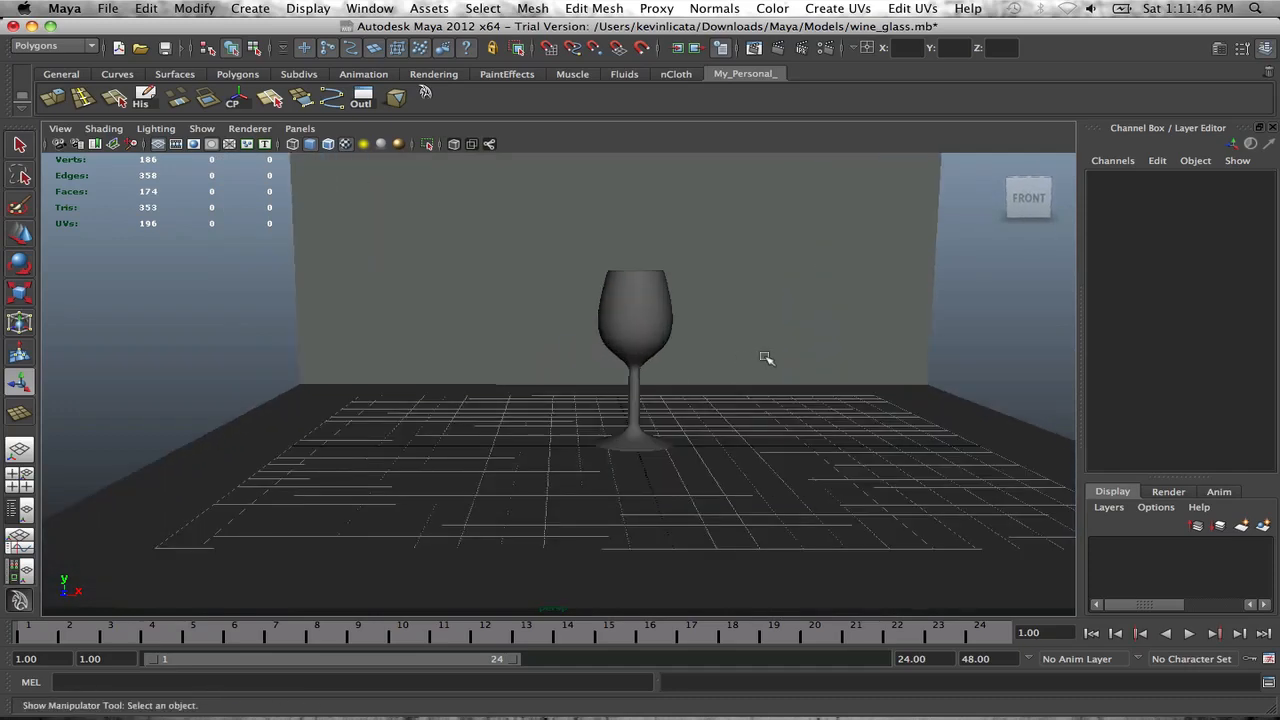
pyautogui.keyDown('alt'); pyautogui.moveTo(684, 379); pyautogui.dragTo(694, 383, button='middle'); pyautogui.keyUp('alt')
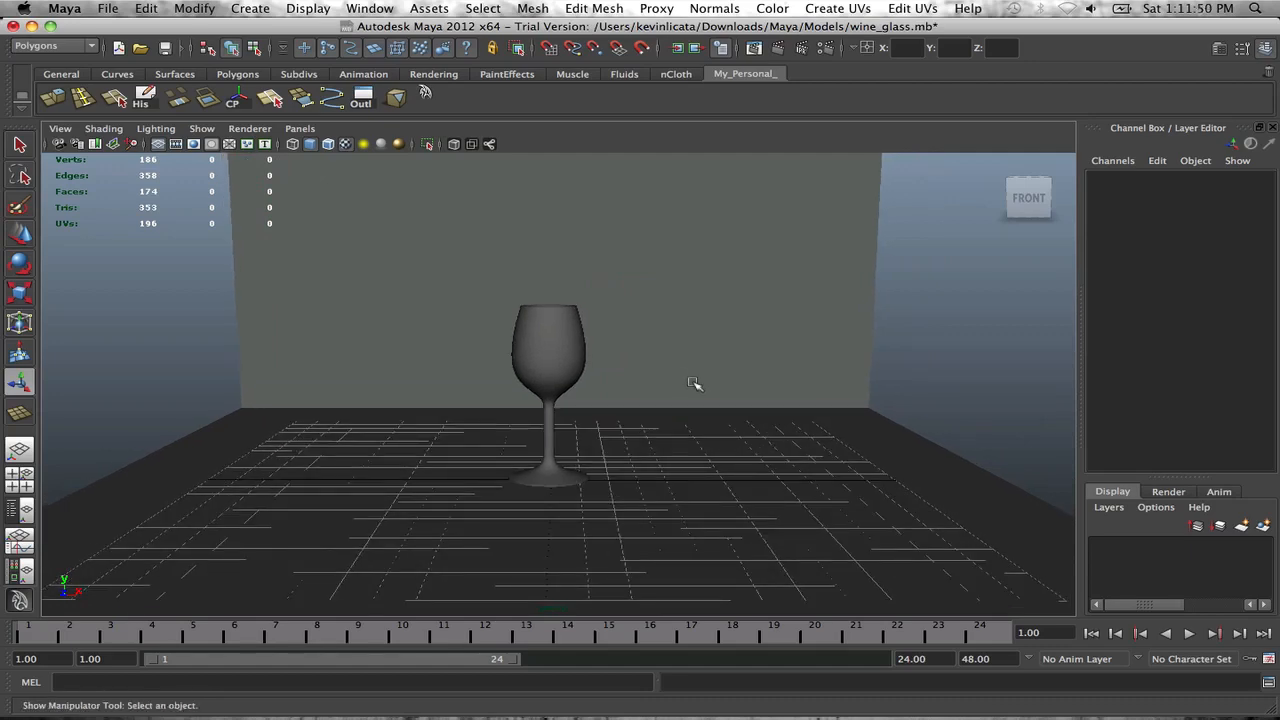
pyautogui.rightClick(426, 94)
pyautogui.click(467, 148)
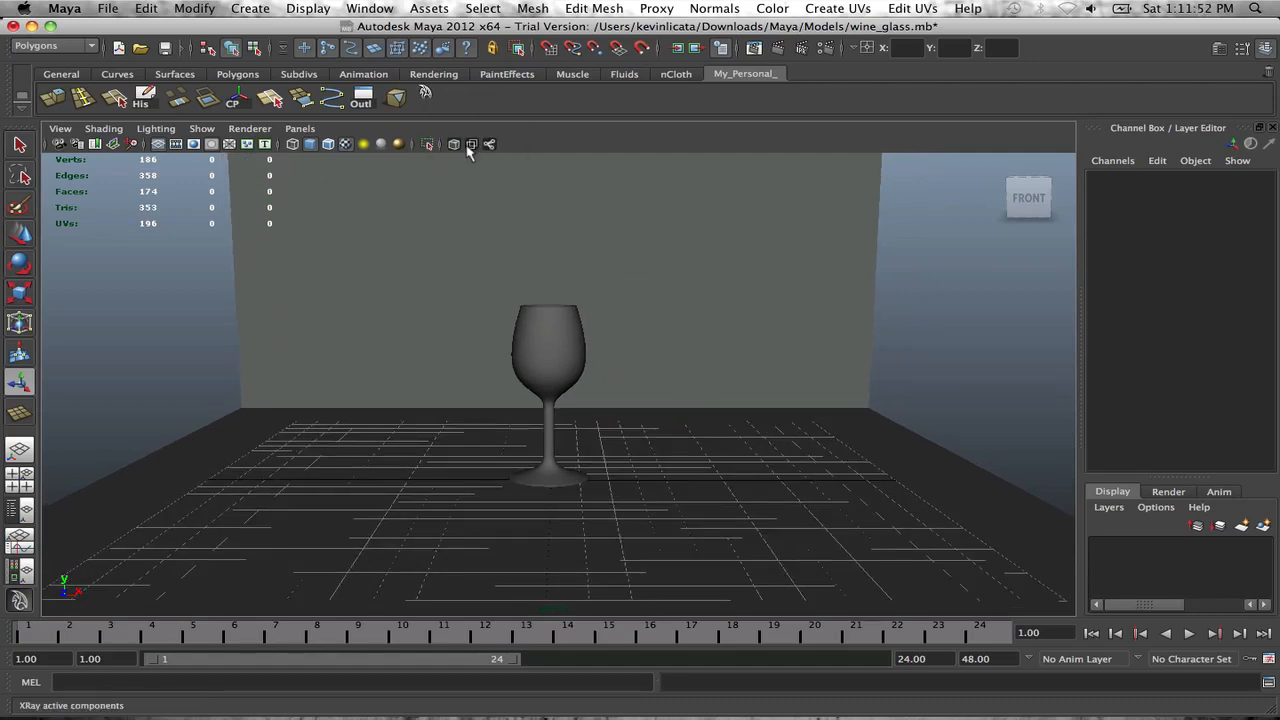
pyautogui.moveTo(666, 369)
pyautogui.keyDown('alt'); pyautogui.mouseDown()
pyautogui.moveTo(637, 376)
pyautogui.moveTo(663, 369)
pyautogui.mouseUp(); pyautogui.keyUp('alt')
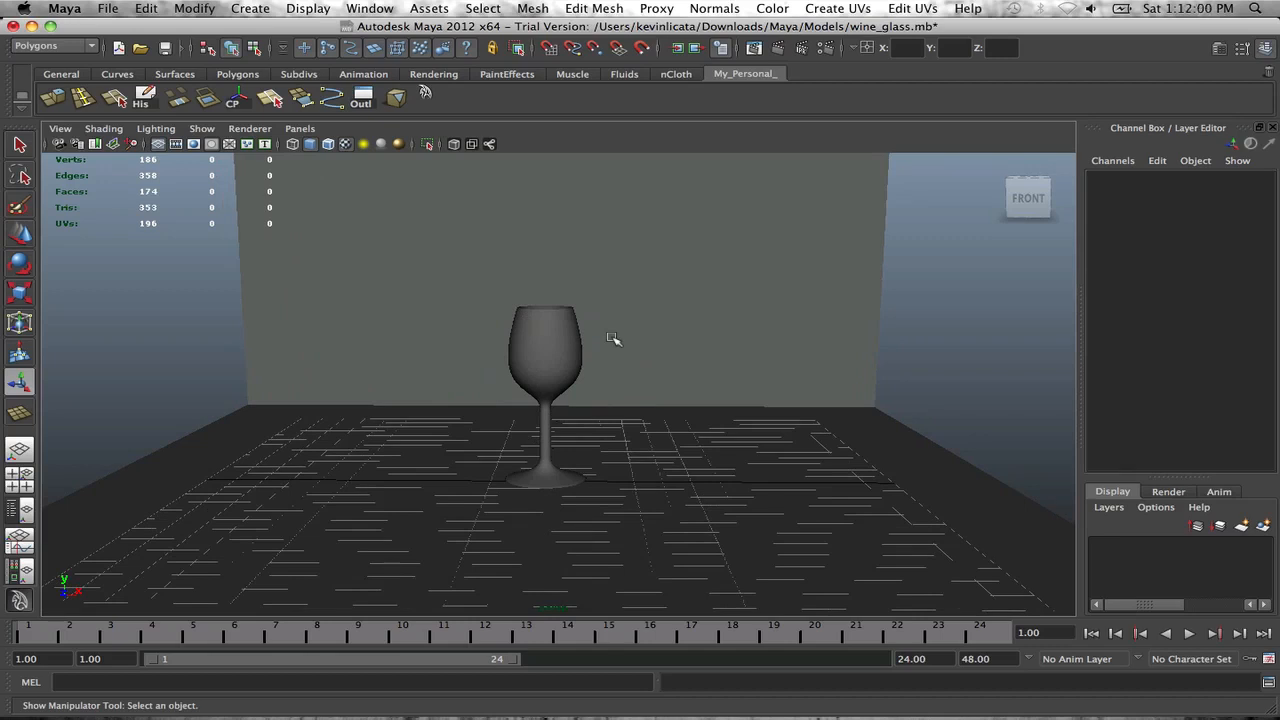
# Step: Create a new camera at the origin and look through it in the viewport
pyautogui.click(250, 8)
pyautogui.moveTo(390, 111)
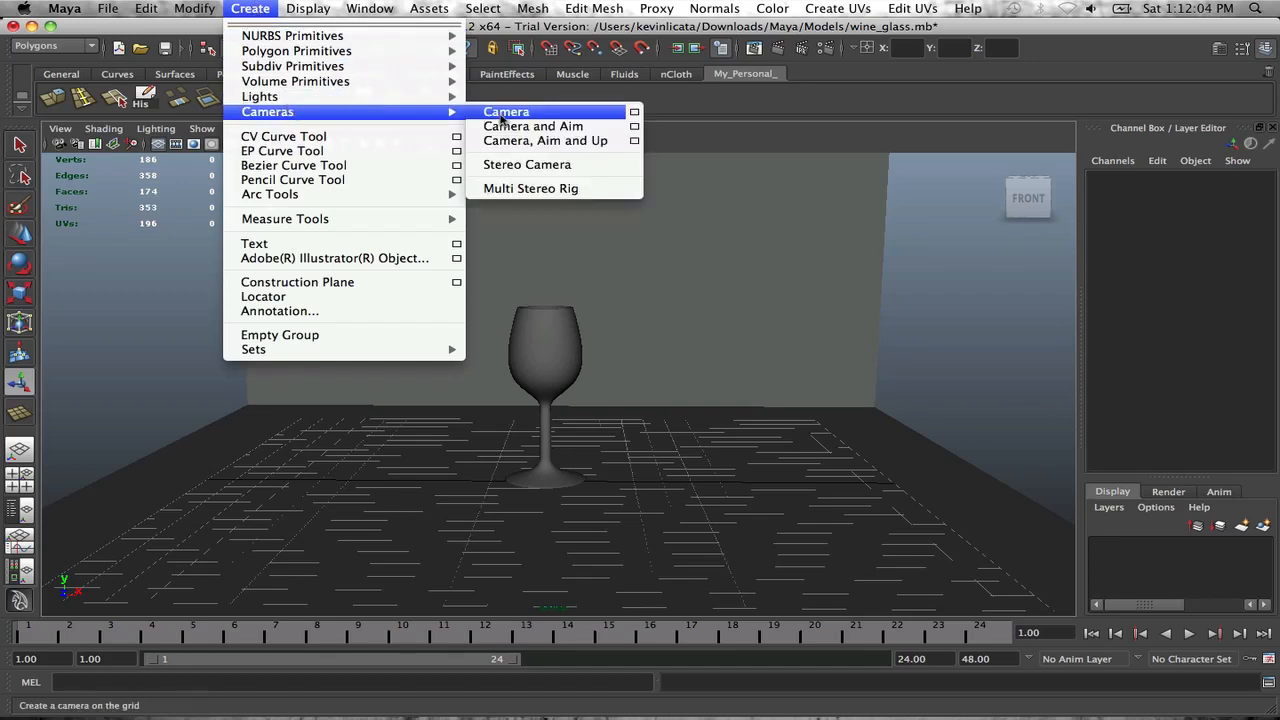
pyautogui.click(500, 111)
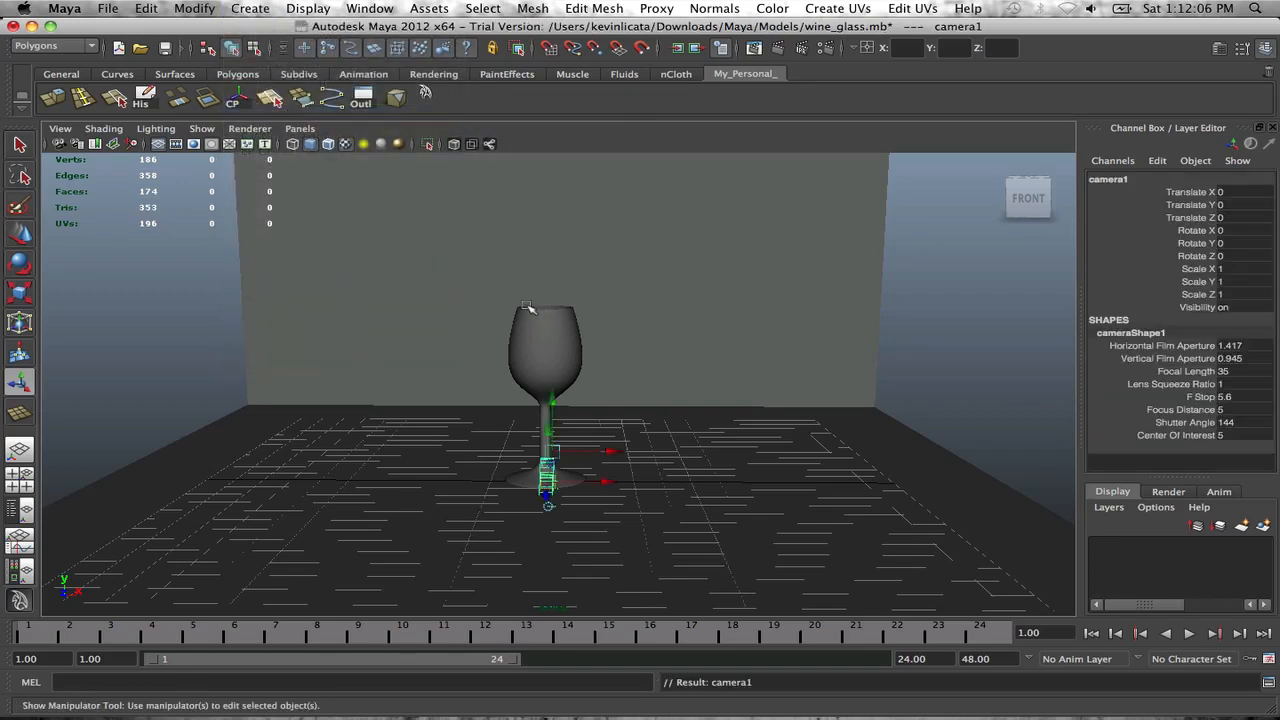
pyautogui.click(300, 128)
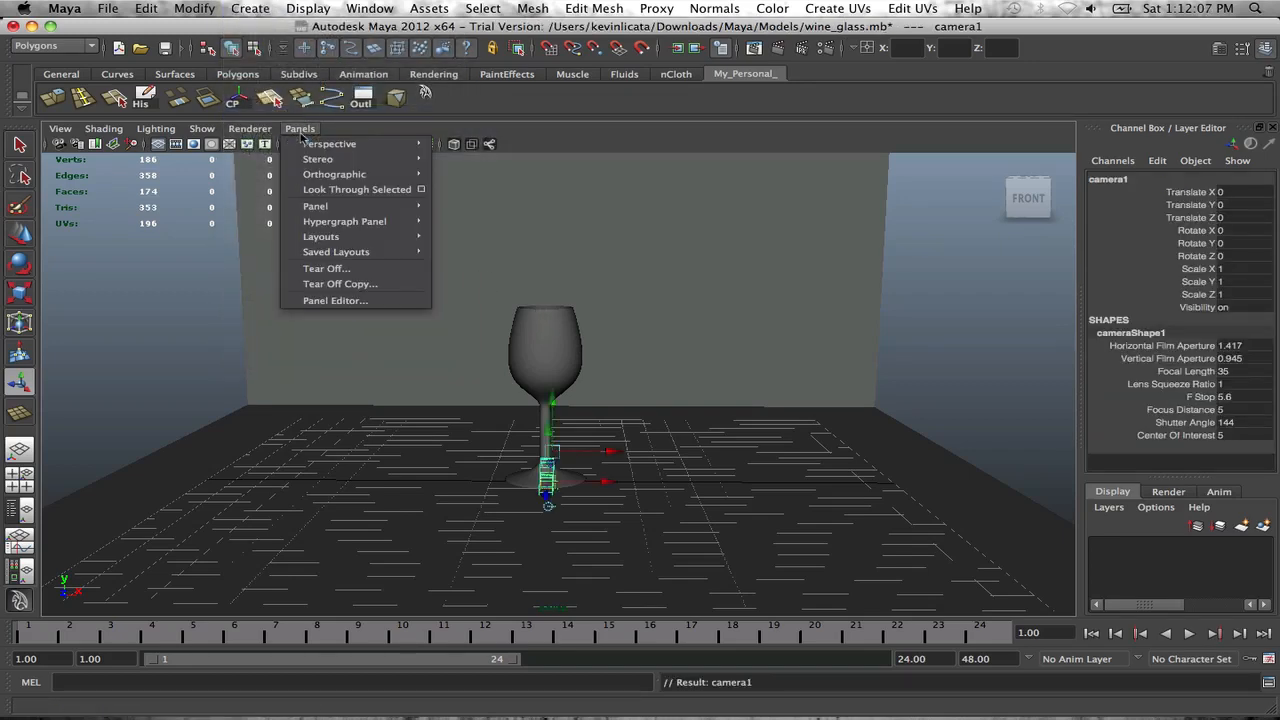
pyautogui.click(337, 190)
# Step: Frame the whole wine glass centrally through the new camera, with floor and wall around it, and keyframe the camera at frame 1
pyautogui.scroll(-10, 595, 268)
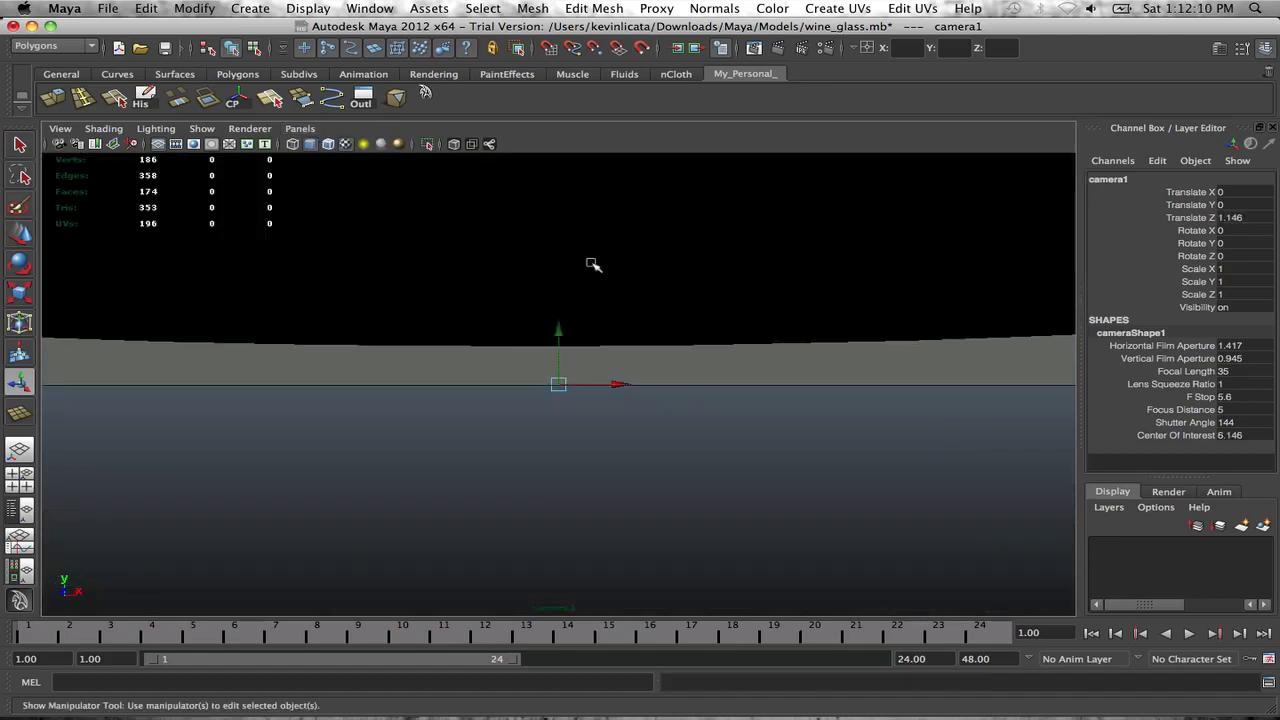
pyautogui.keyDown('alt'); pyautogui.moveTo(595, 265); pyautogui.dragTo(592, 331); pyautogui.keyUp('alt')
pyautogui.scroll(5, 598, 330)
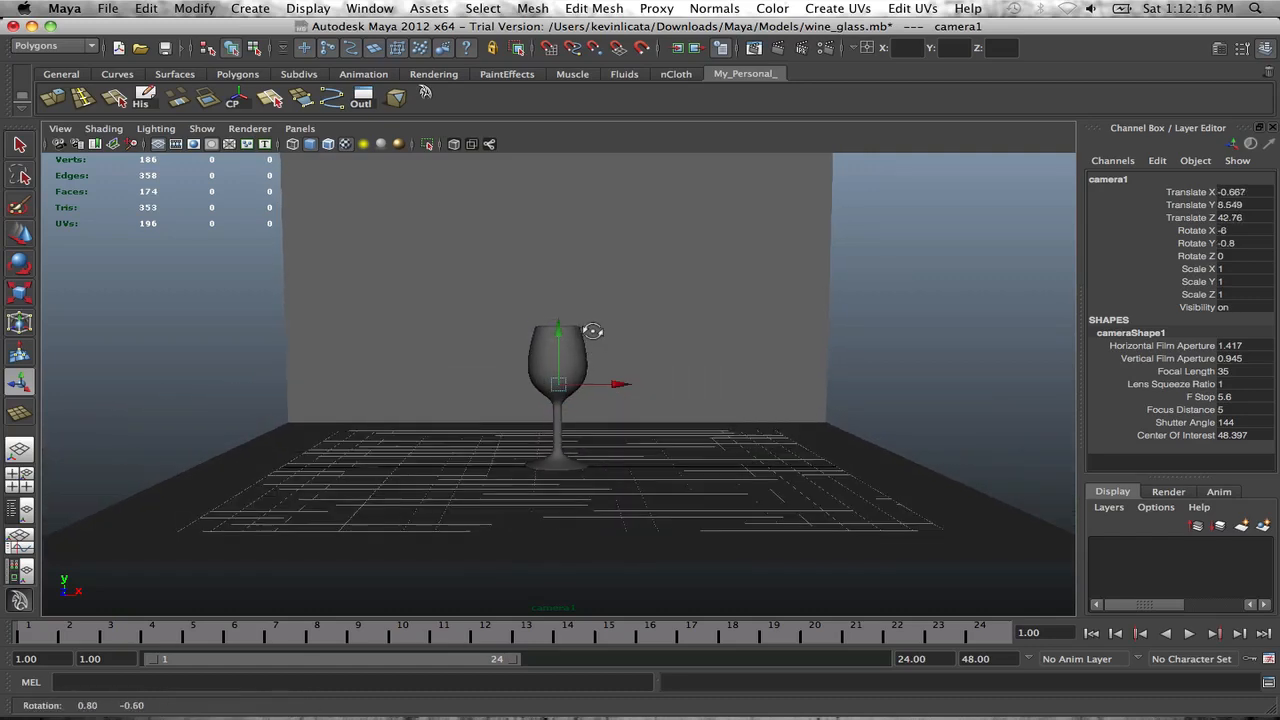
pyautogui.keyDown('alt'); pyautogui.moveTo(600, 331); pyautogui.dragTo(606, 349, button='middle'); pyautogui.keyUp('alt')
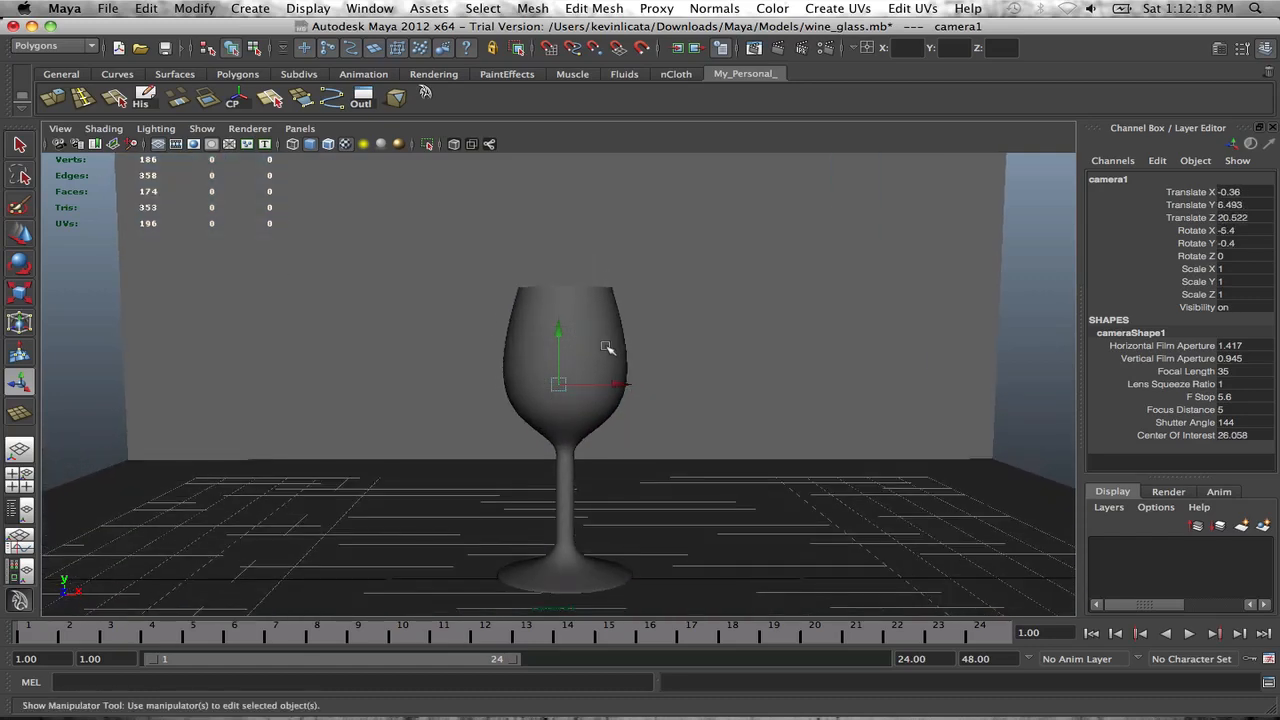
pyautogui.keyDown('alt'); pyautogui.moveTo(606, 349); pyautogui.dragTo(609, 346); pyautogui.keyUp('alt')
pyautogui.keyDown('alt'); pyautogui.moveTo(626, 343); pyautogui.dragTo(620, 346, button='middle'); pyautogui.keyUp('alt')
pyautogui.keyDown('alt'); pyautogui.moveTo(620, 346); pyautogui.dragTo(626, 342); pyautogui.keyUp('alt')
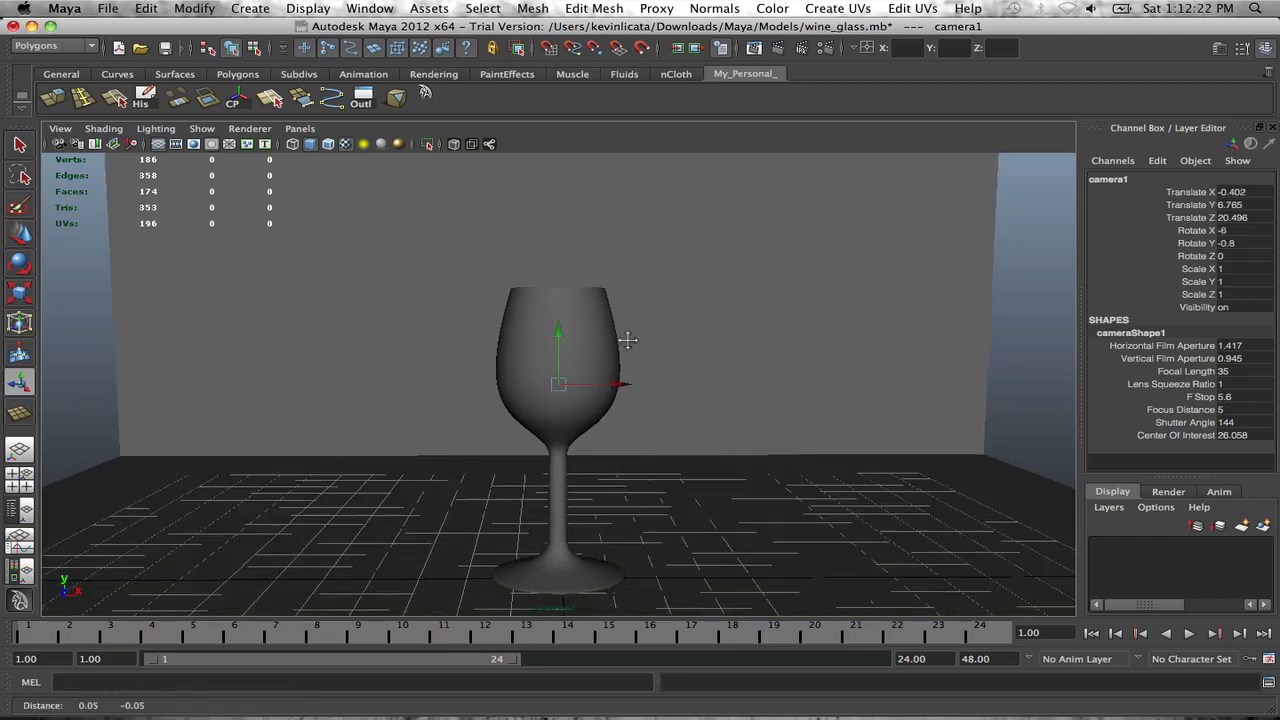
pyautogui.keyDown('alt'); pyautogui.moveTo(626, 342); pyautogui.dragTo(630, 342, button='middle'); pyautogui.keyUp('alt')
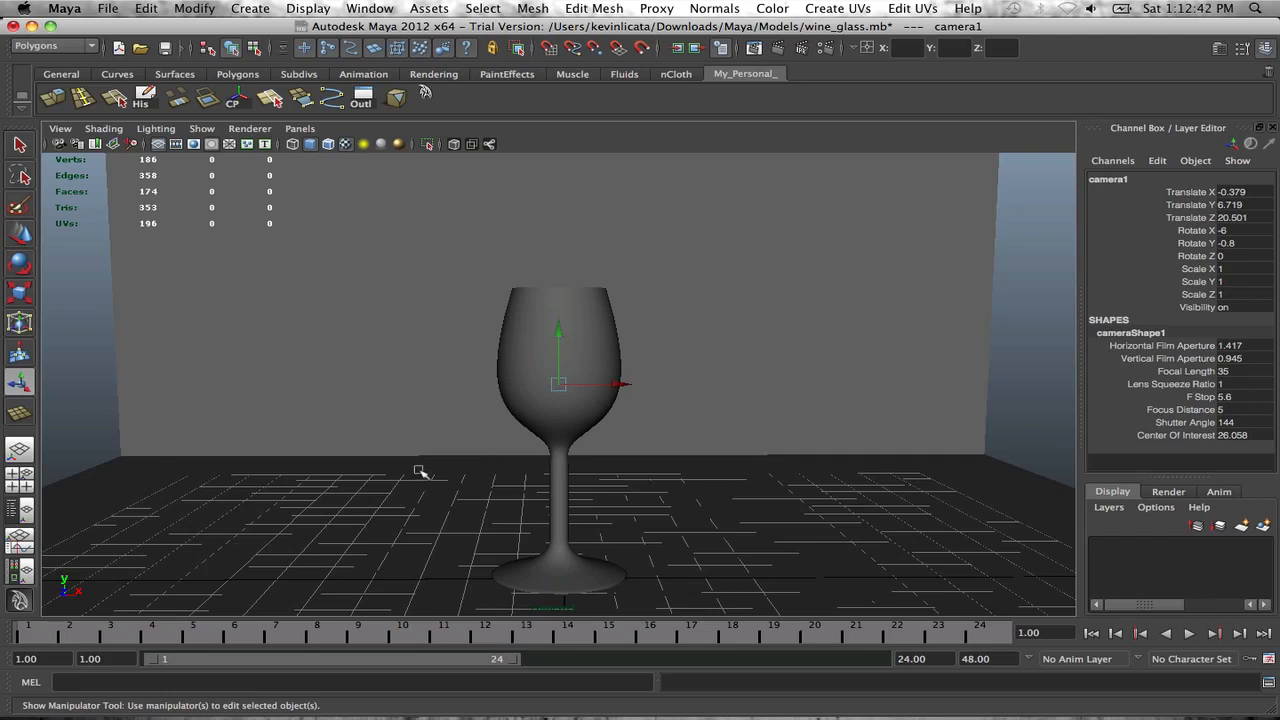
pyautogui.press('s')
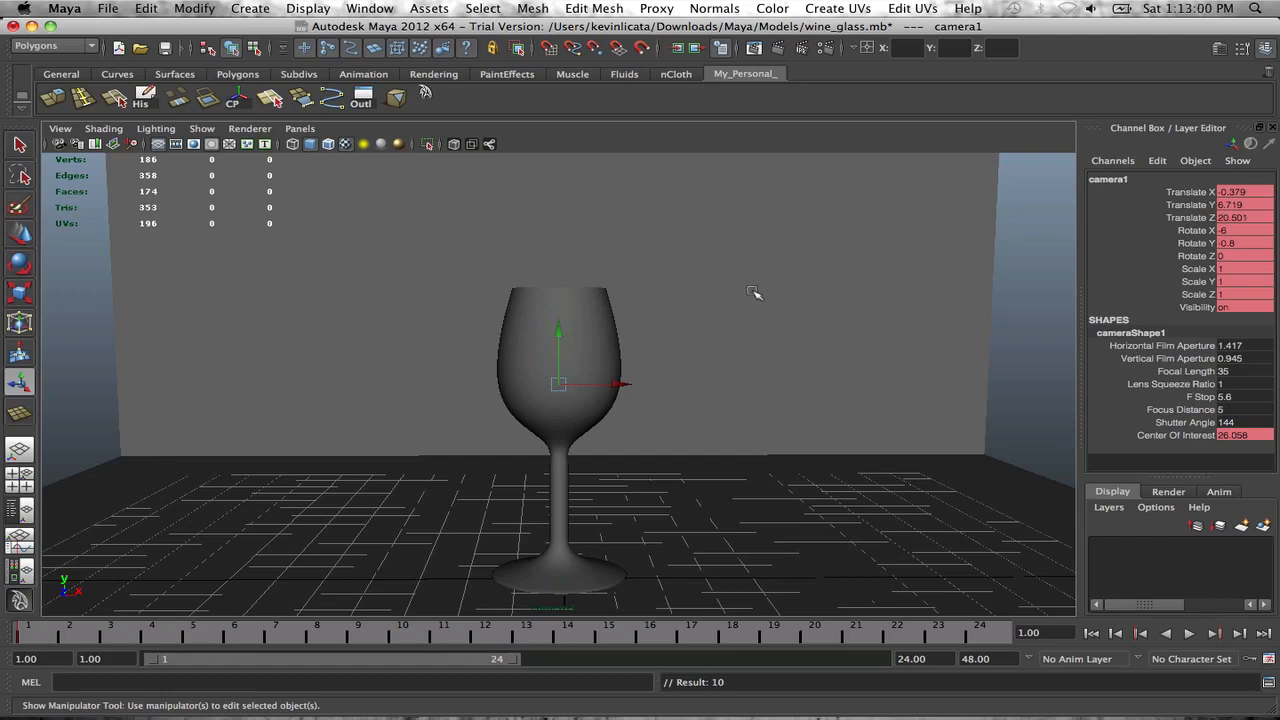
# Step: Orbit the camera away, restore its keyed view at frame 1, refine the framing to about Rotate Y -0.4, and key it again
pyautogui.keyDown('alt'); pyautogui.moveTo(753, 292); pyautogui.dragTo(635, 323); pyautogui.keyUp('alt')
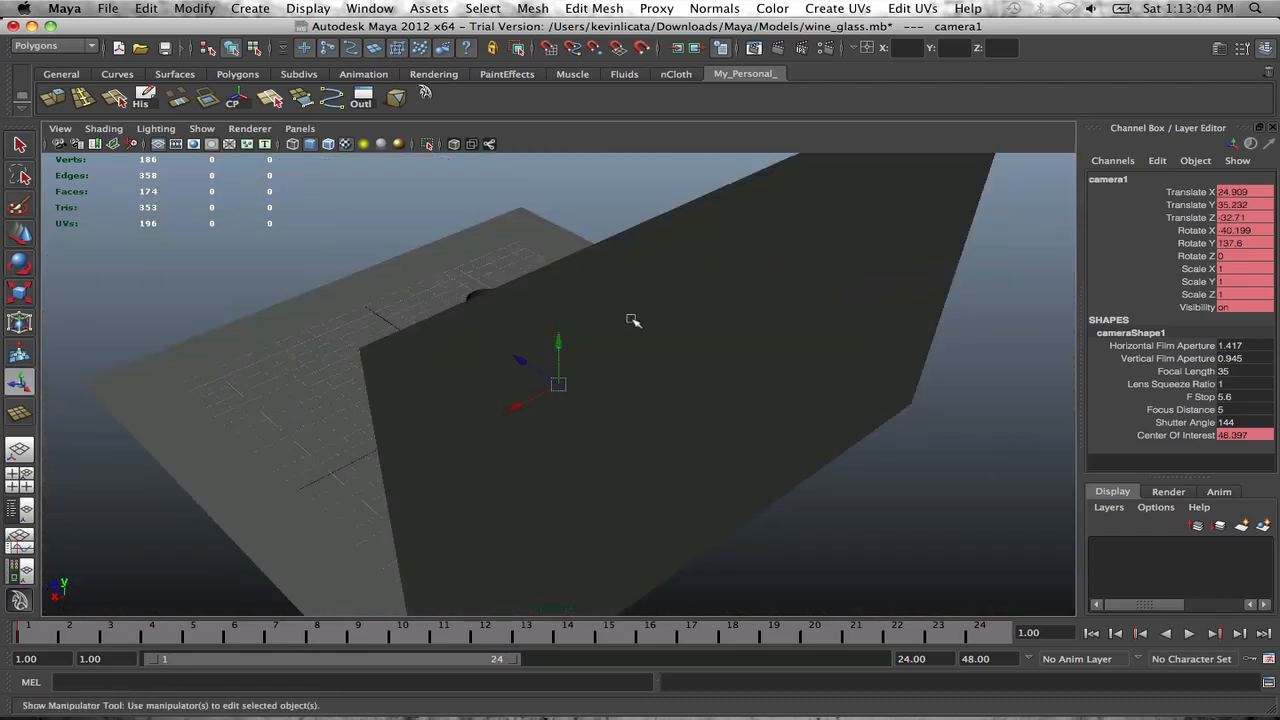
pyautogui.click(23, 637)
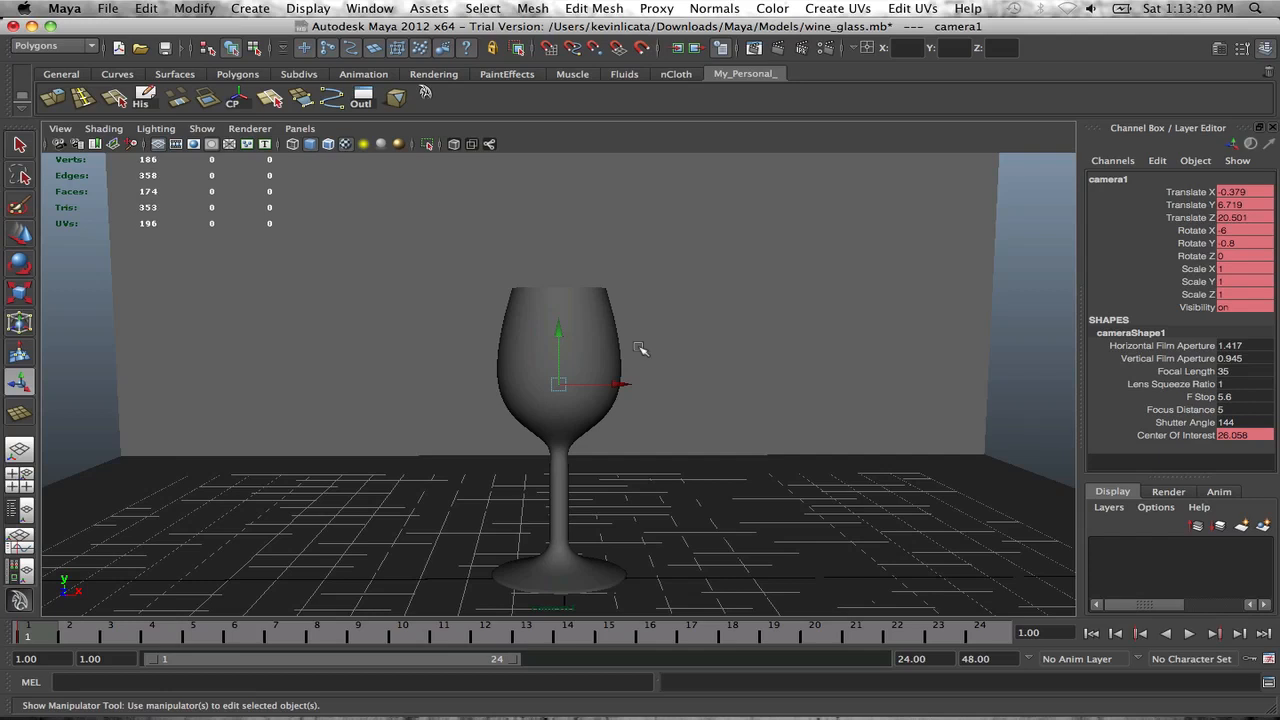
pyautogui.keyDown('alt'); pyautogui.moveTo(638, 347); pyautogui.dragTo(635, 346); pyautogui.keyUp('alt')
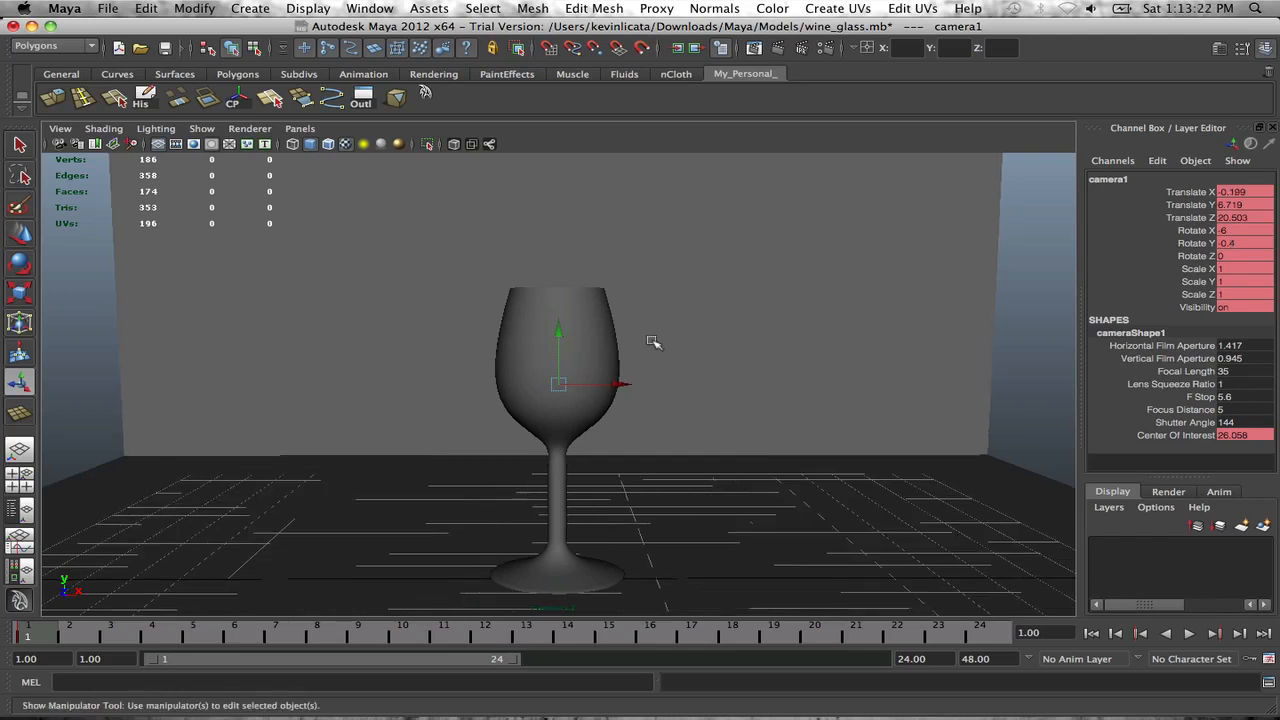
pyautogui.keyDown('alt'); pyautogui.moveTo(660, 340); pyautogui.dragTo(657, 337, button='middle'); pyautogui.keyUp('alt')
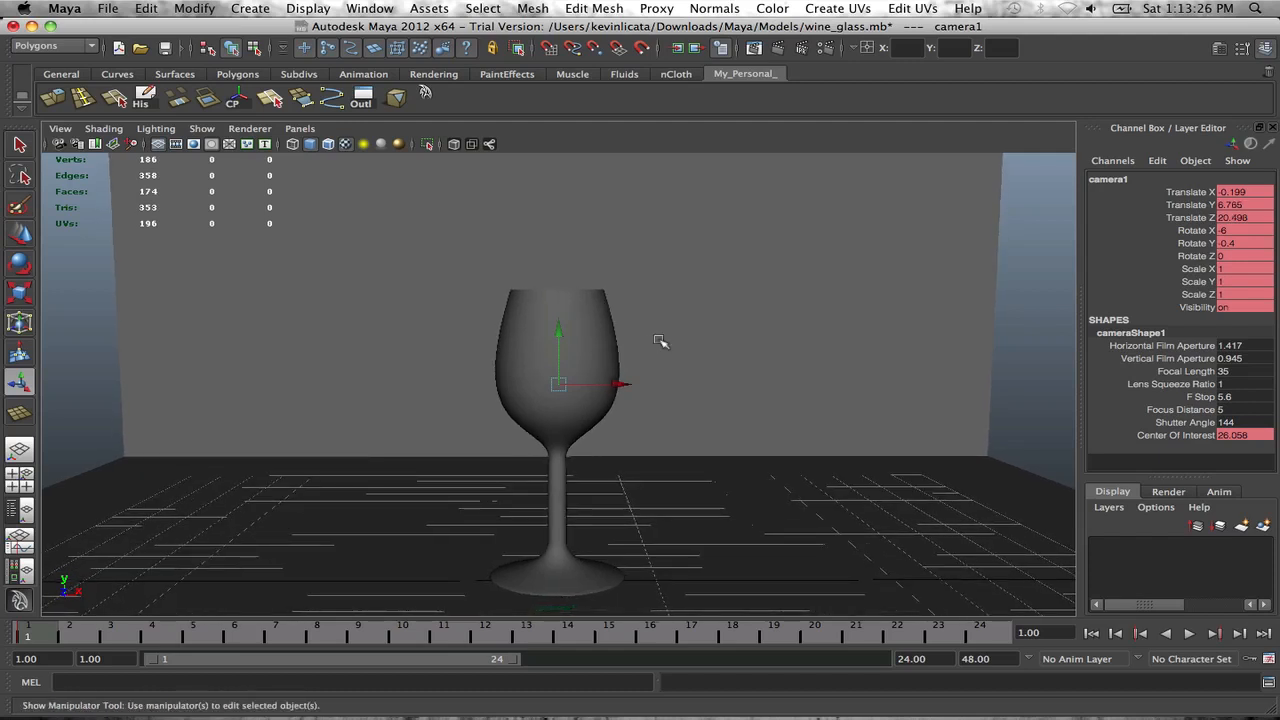
pyautogui.press('s')
# Step: Test the restored frame 1 view again, tilt the camera to about Rotate X -6.6 and Rotate Y -0.8, and update its keyframe
pyautogui.keyDown('alt'); pyautogui.moveTo(624, 431); pyautogui.dragTo(437, 459); pyautogui.keyUp('alt')
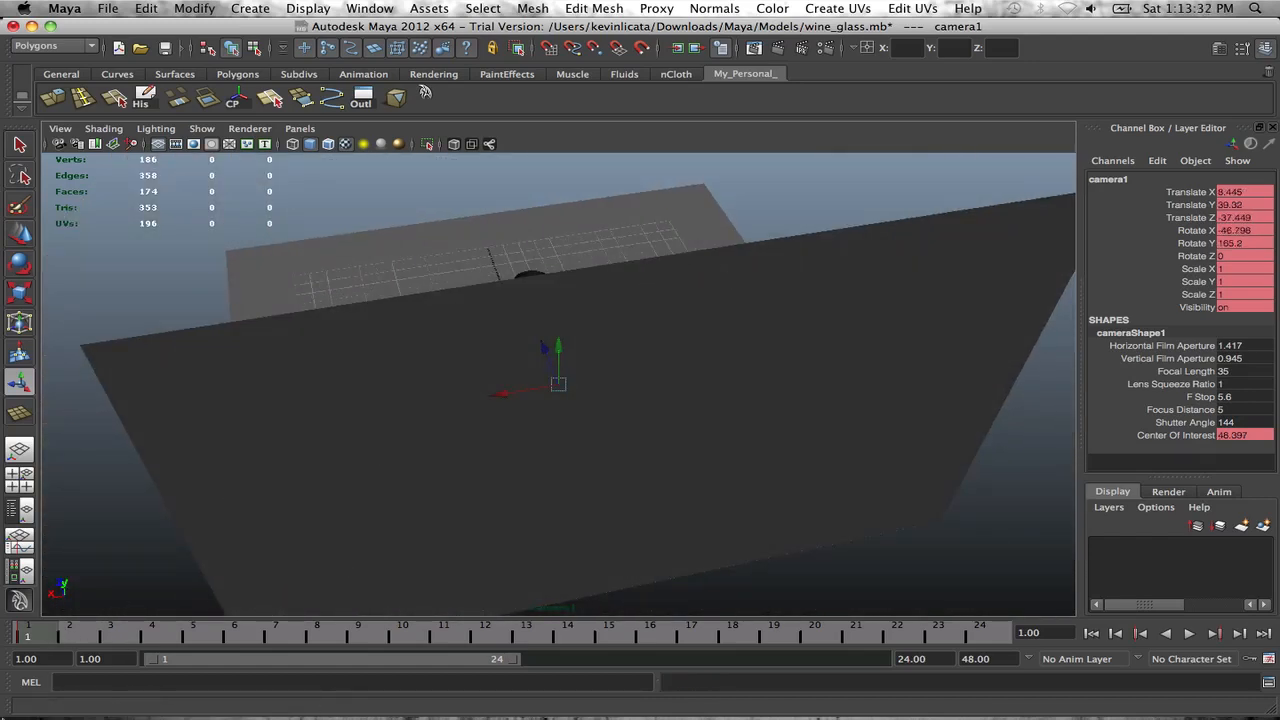
pyautogui.moveTo(62, 637); pyautogui.dragTo(8, 634)
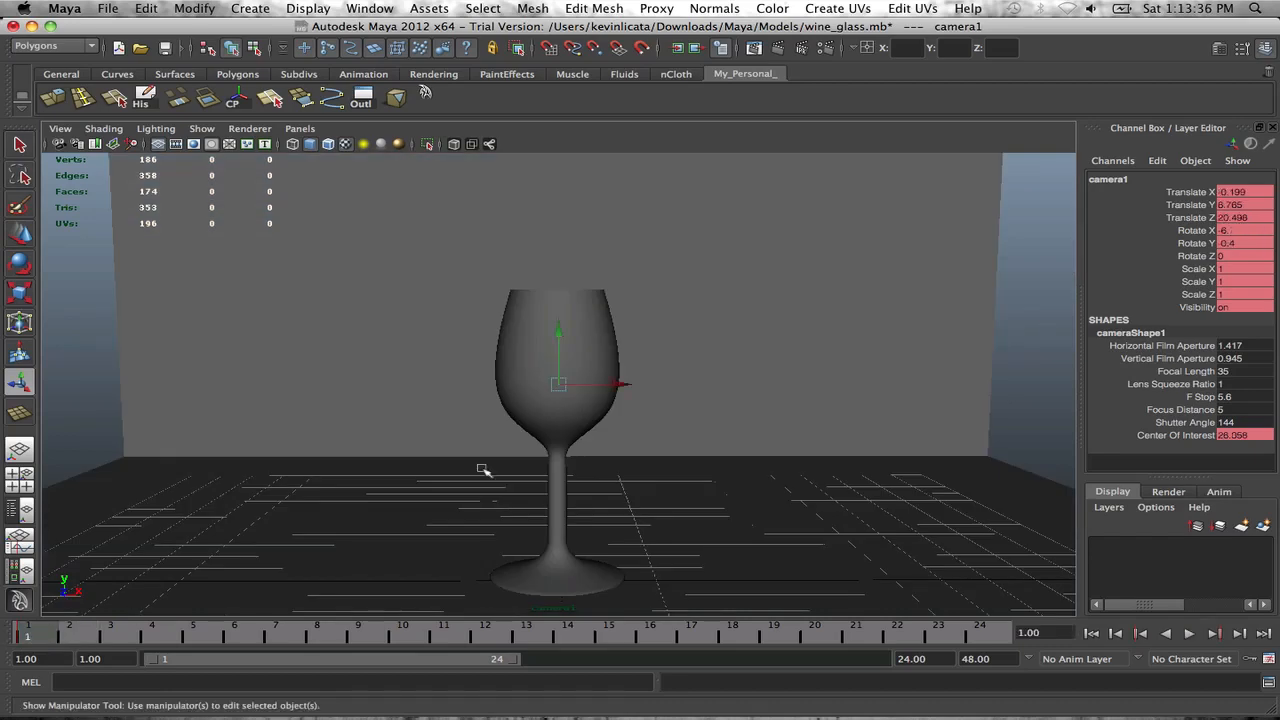
pyautogui.keyDown('alt'); pyautogui.moveTo(500, 434); pyautogui.dragTo(491, 429); pyautogui.keyUp('alt')
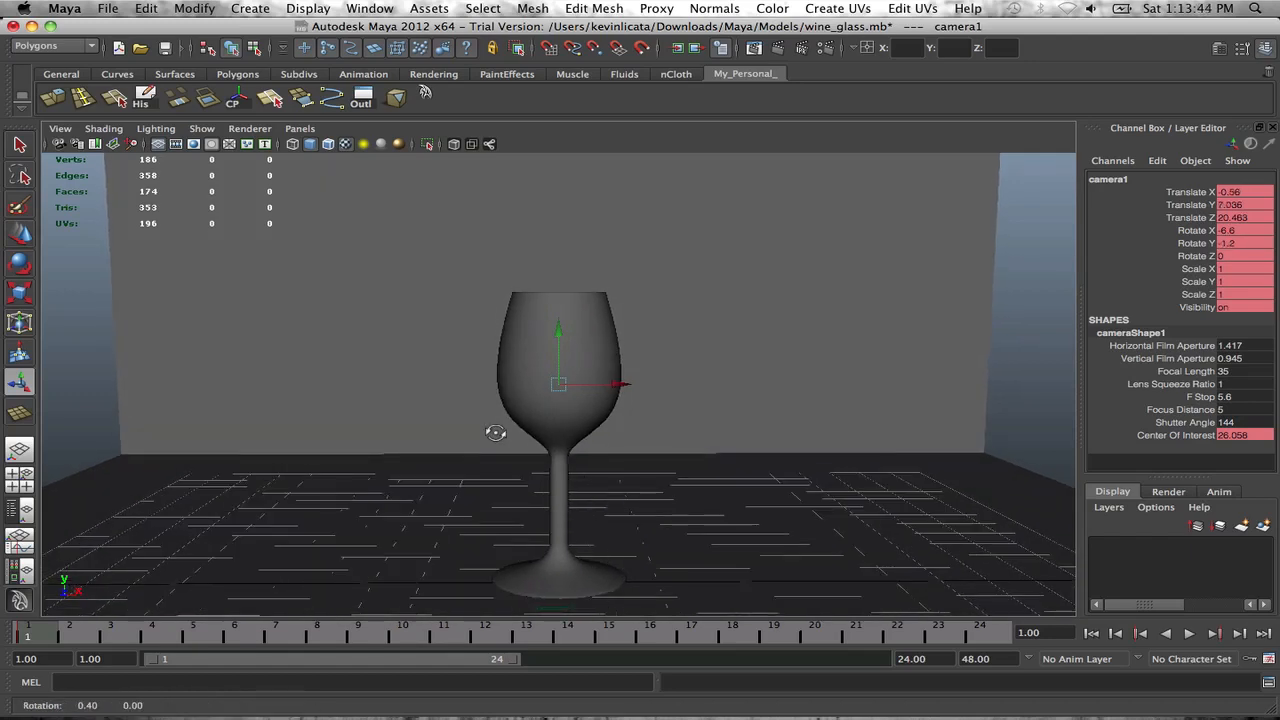
pyautogui.press('s')
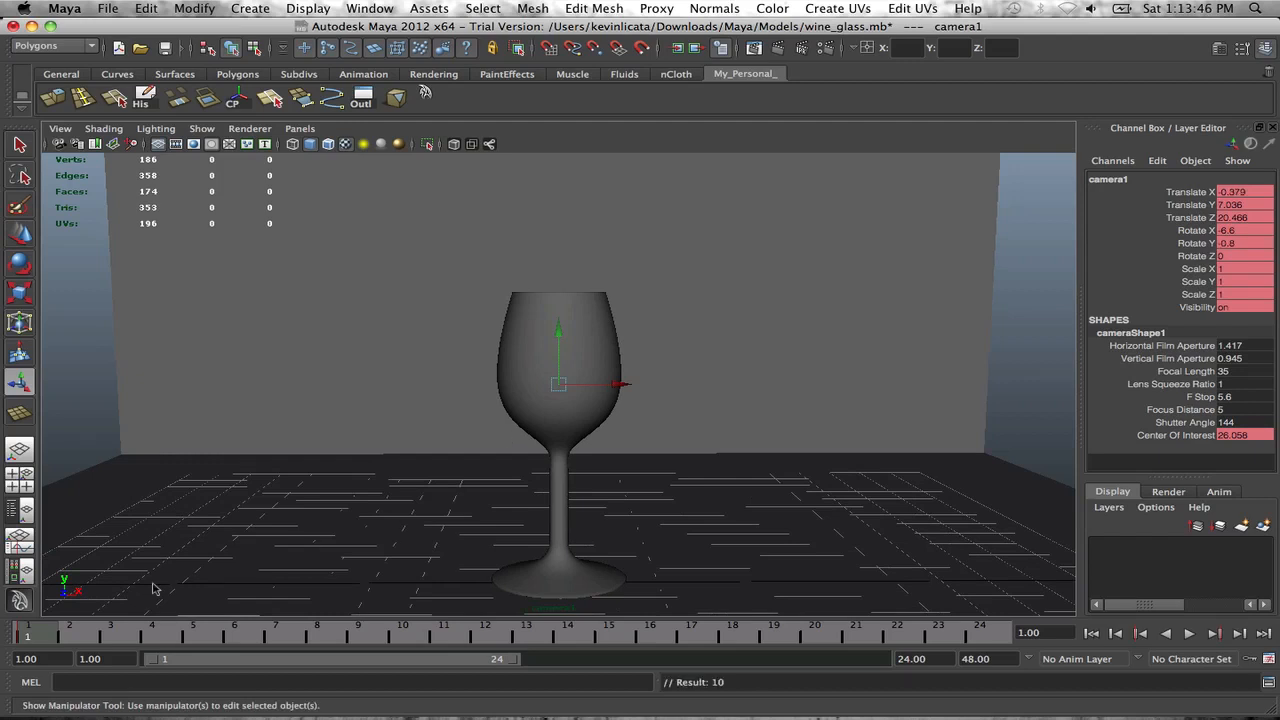
# Step: Deselect the camera, switch the viewport back to the persp view, and orbit to see the camera beside the glass scene
pyautogui.click(1022, 364)
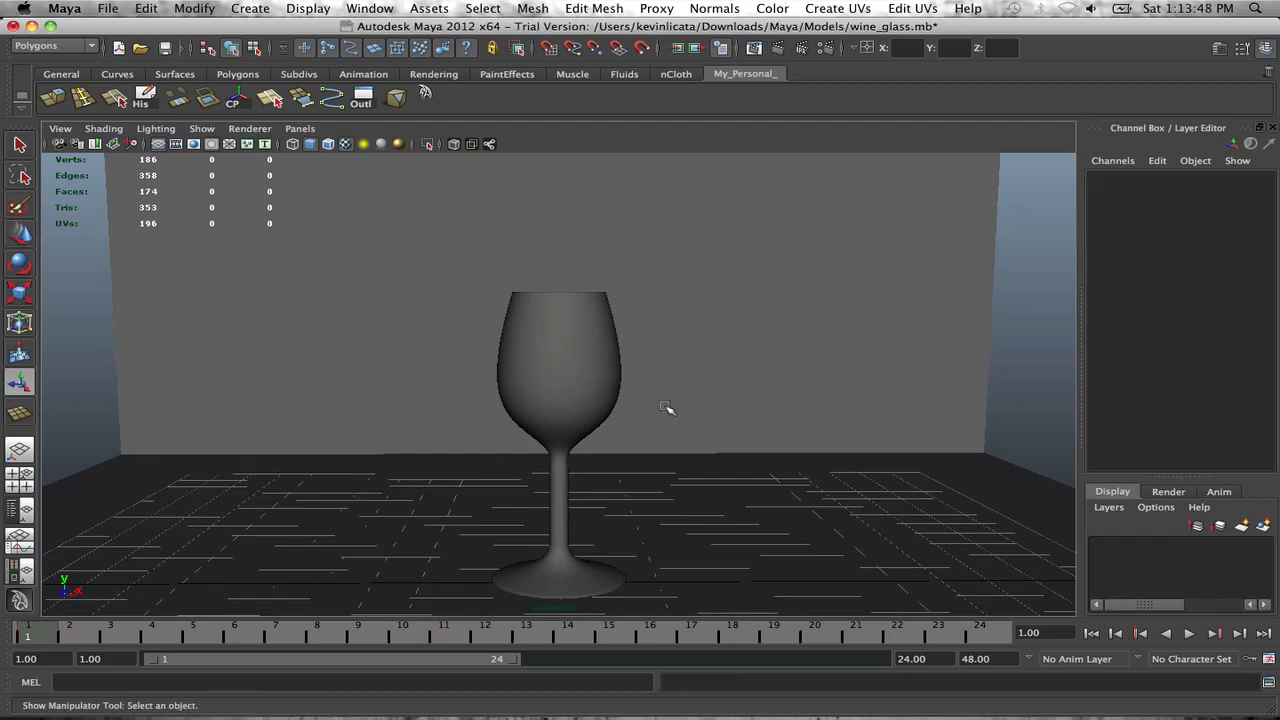
pyautogui.click(299, 128)
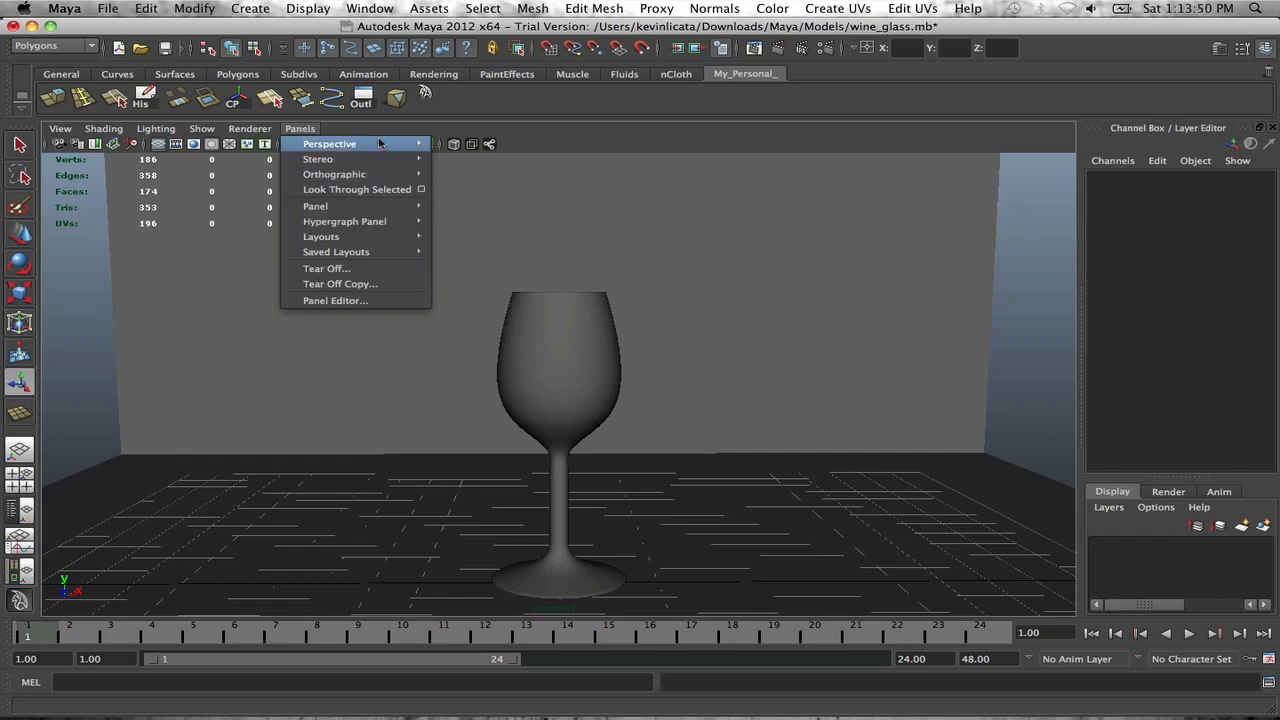
pyautogui.moveTo(381, 145)
pyautogui.click(463, 160)
pyautogui.keyDown('alt'); pyautogui.moveTo(608, 327); pyautogui.dragTo(488, 338); pyautogui.keyUp('alt')
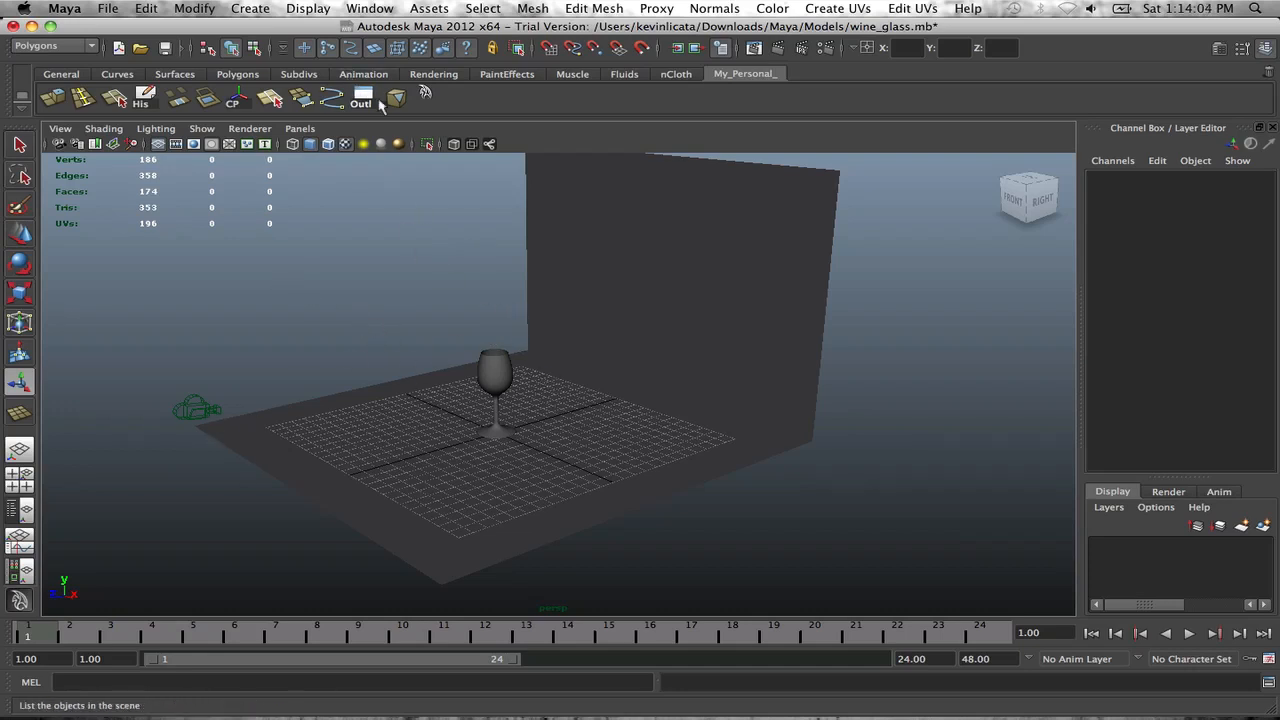
pyautogui.click(352, 6)
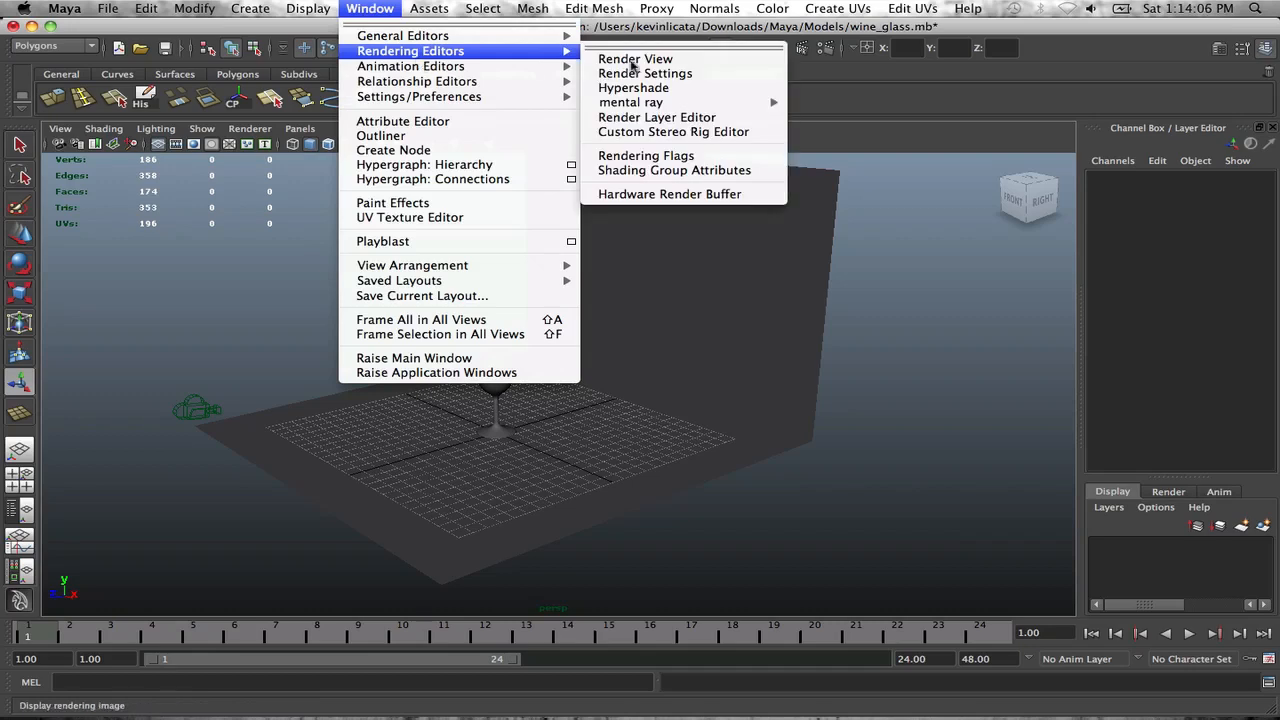
pyautogui.moveTo(530, 96)
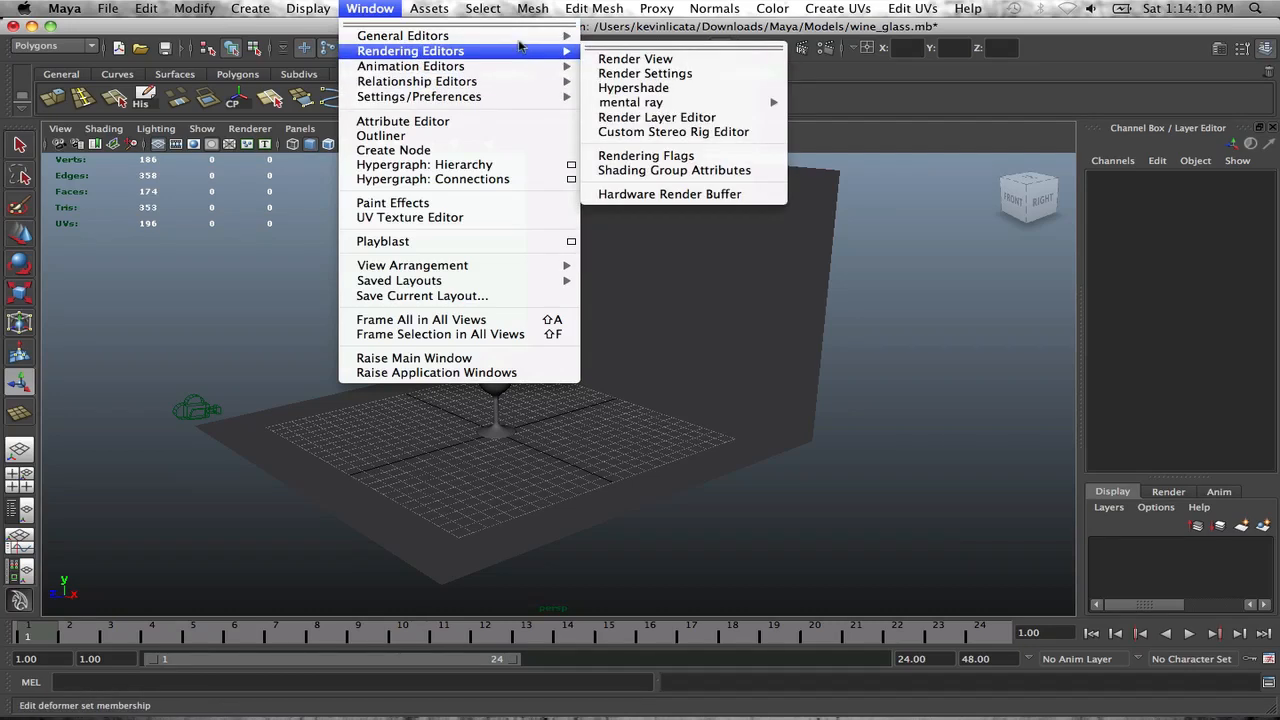
pyautogui.moveTo(540, 36)
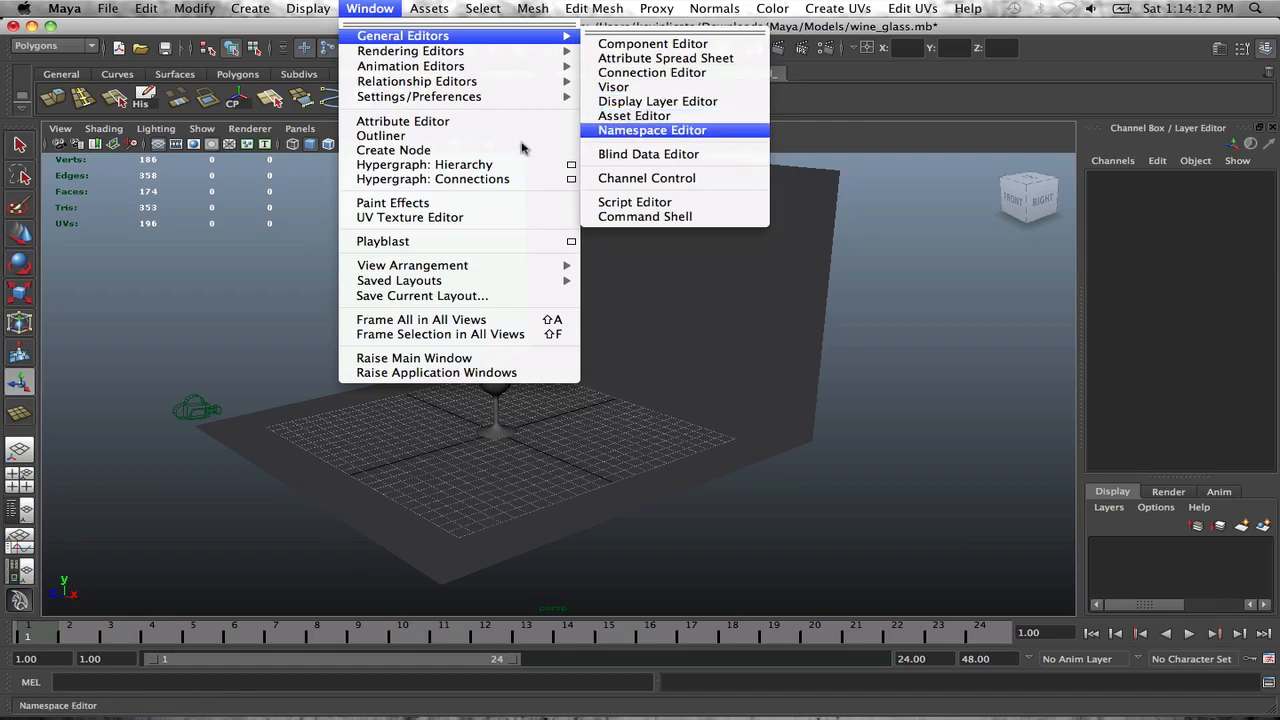
pyautogui.click(230, 332)
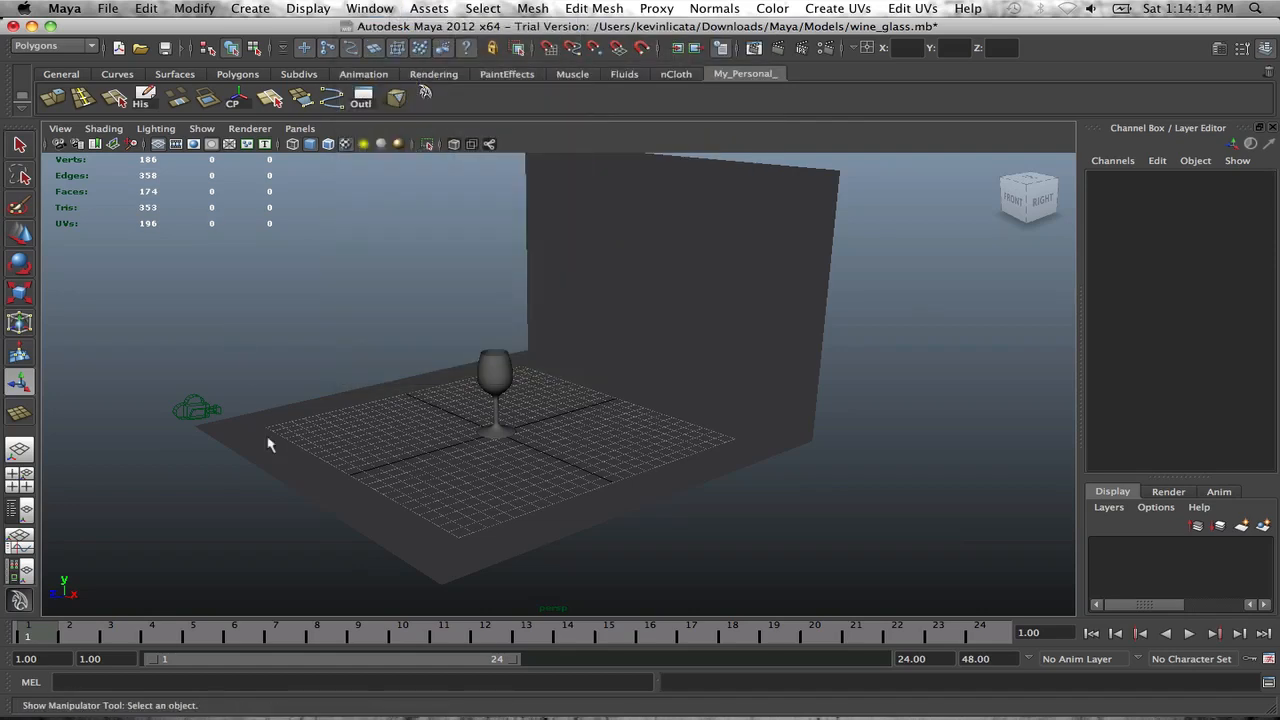
pyautogui.click(193, 412)
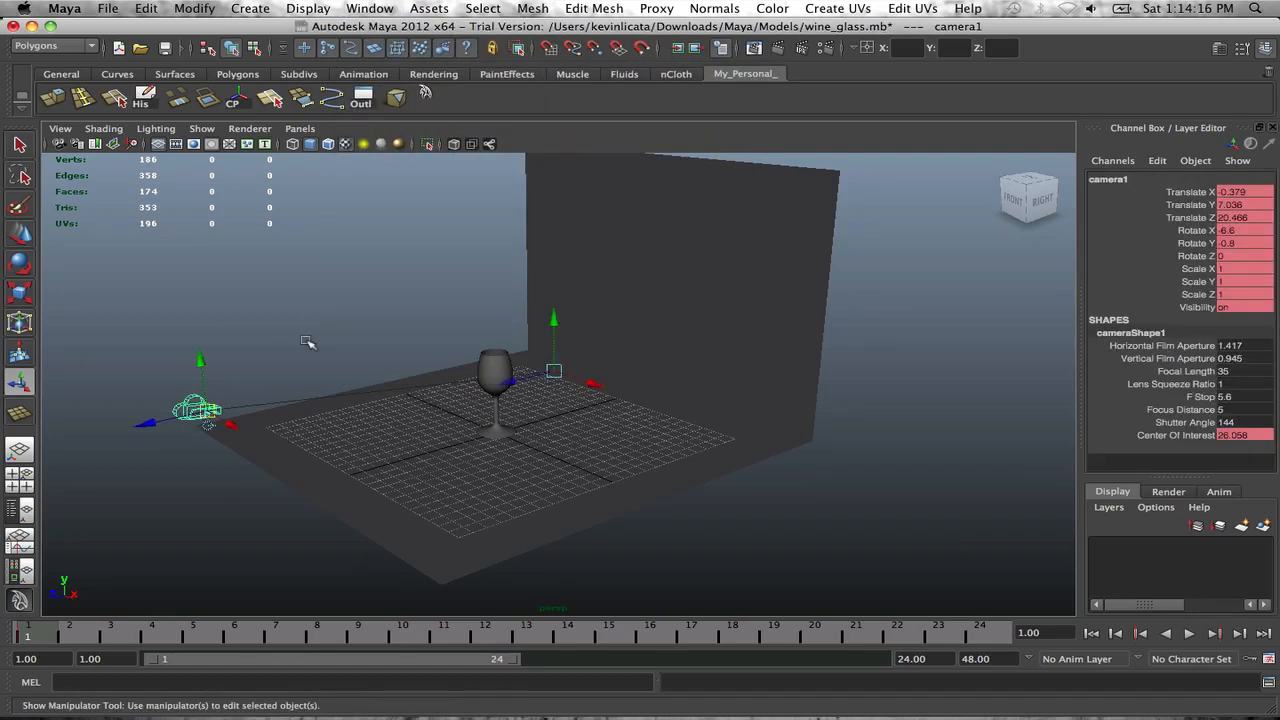
pyautogui.click(375, 325)
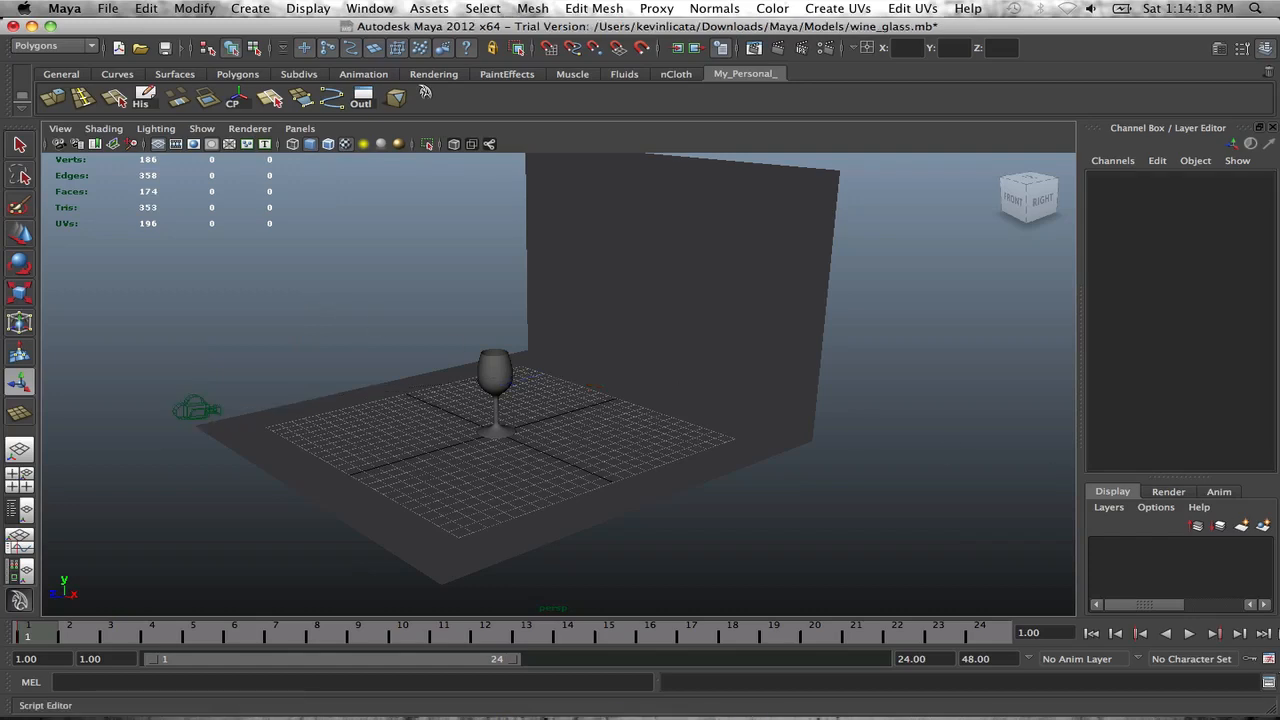
# Step: Open the Script Editor and clear its history
pyautogui.click(1268, 682)
pyautogui.click(510, 122)
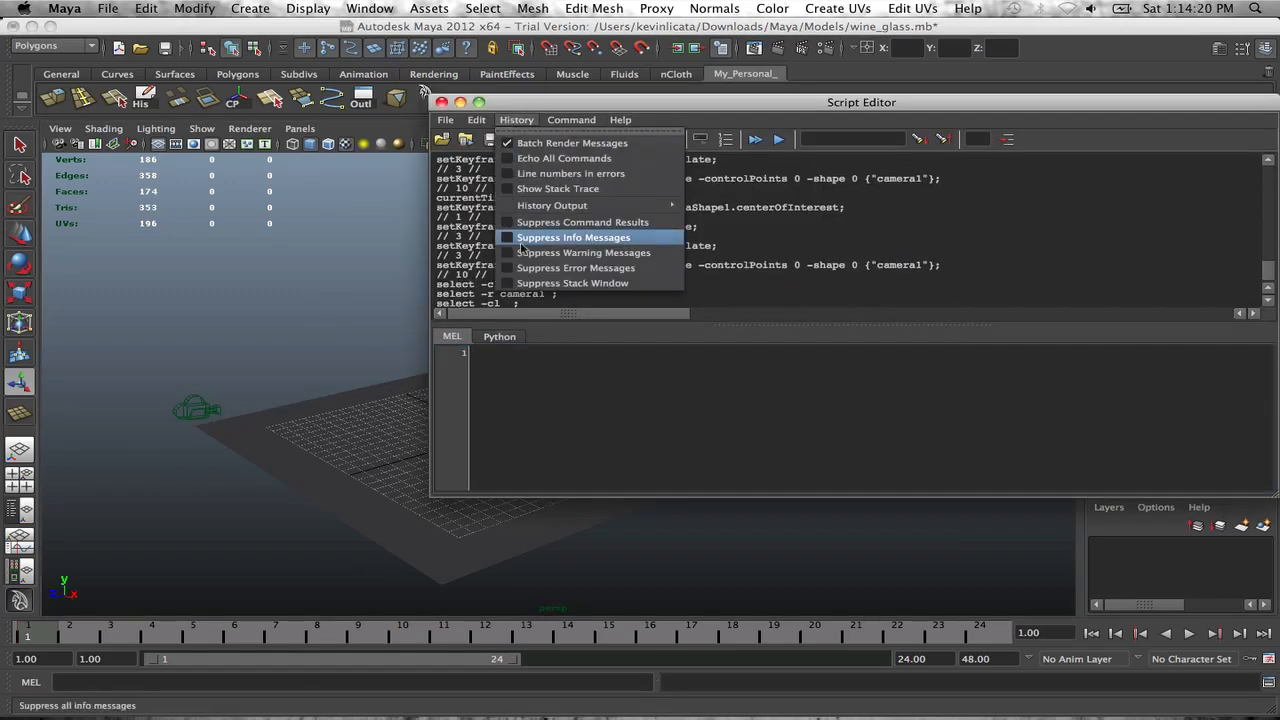
pyautogui.moveTo(476, 120)
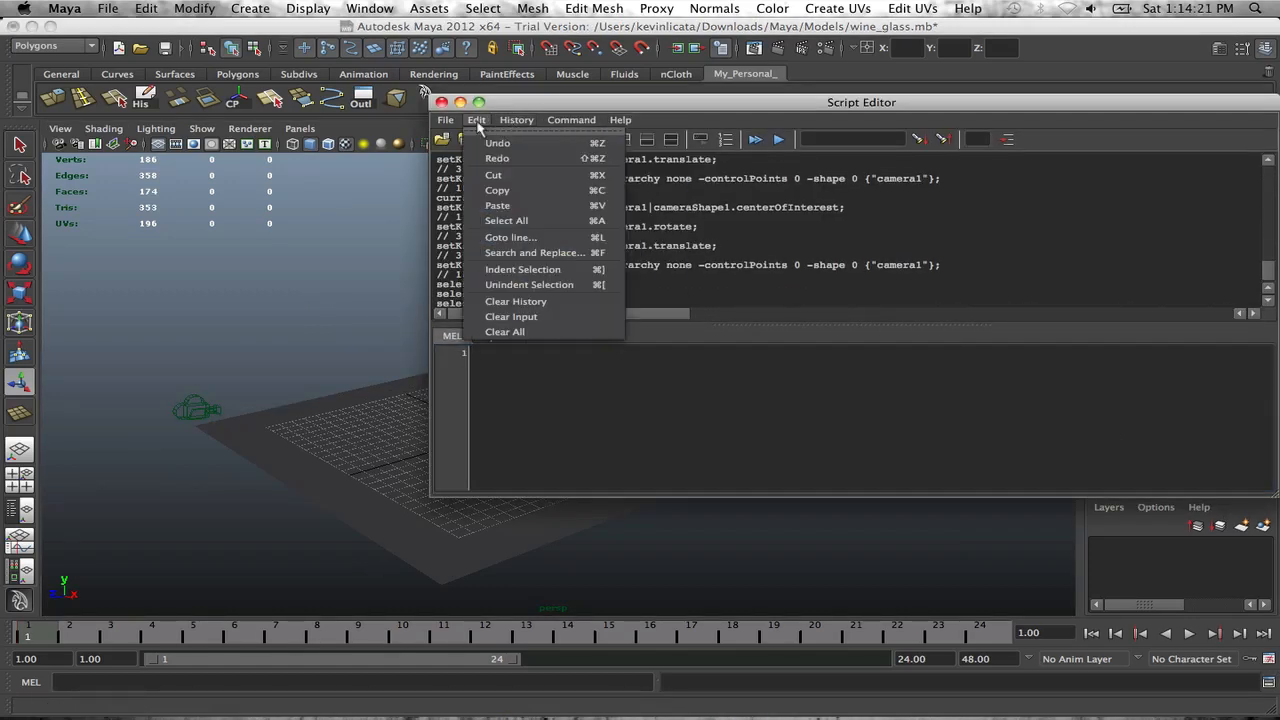
pyautogui.click(515, 301)
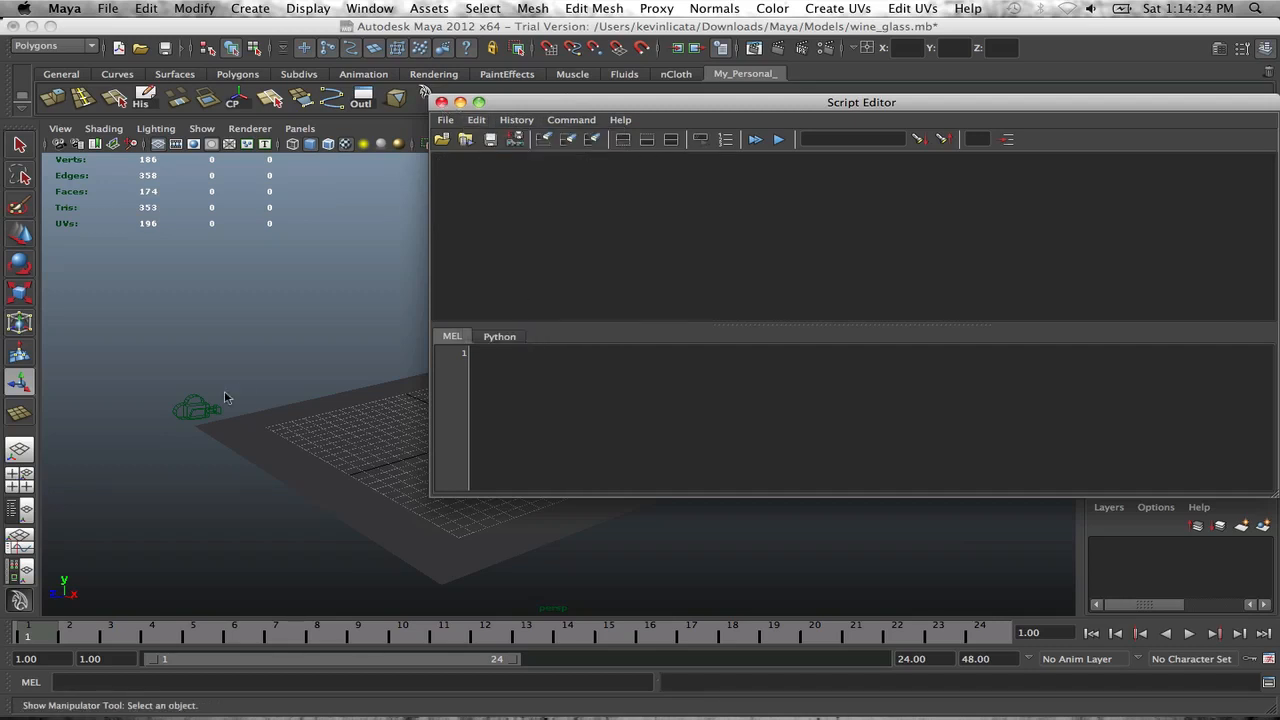
# Step: Select the camera and save its logged select -r camera1 command to the My_Personal_ shelf as a MEL script, closing the Script Editor
pyautogui.click(196, 410)
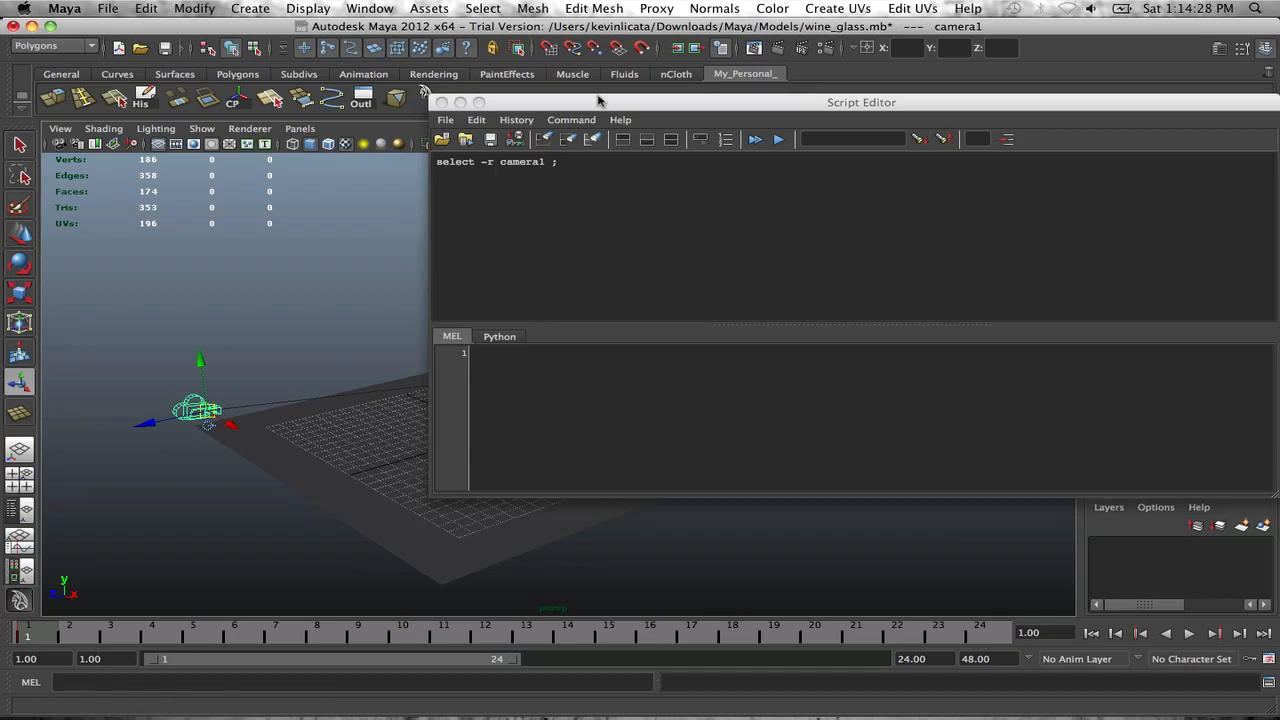
pyautogui.moveTo(608, 102); pyautogui.dragTo(954, 184)
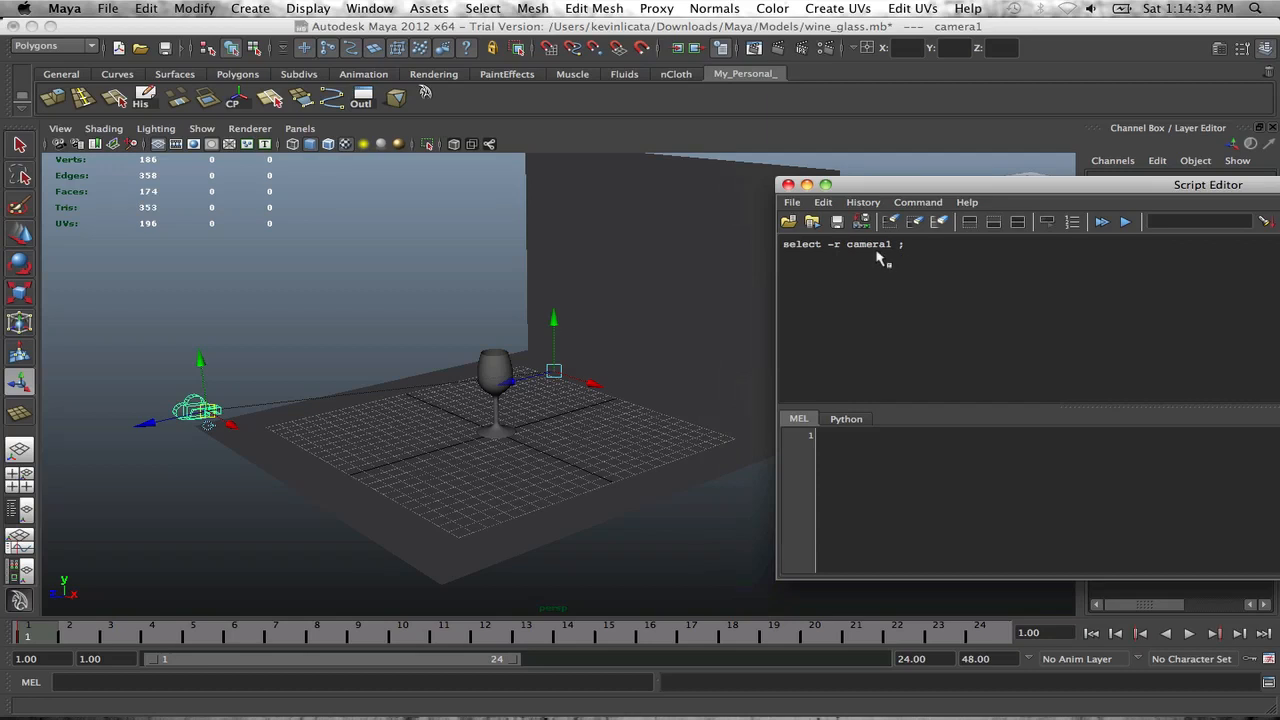
pyautogui.click(899, 253)
pyautogui.moveTo(899, 253); pyautogui.dragTo(775, 253)
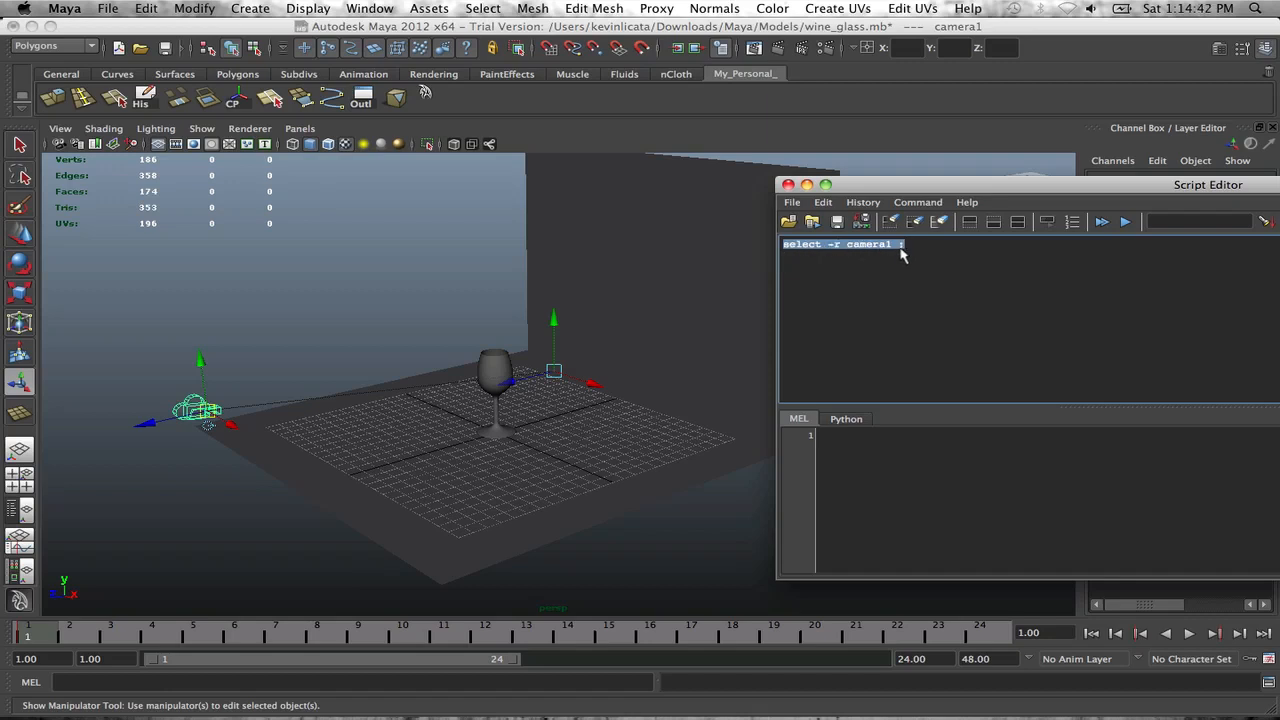
pyautogui.moveTo(836, 249); pyautogui.dragTo(502, 109)
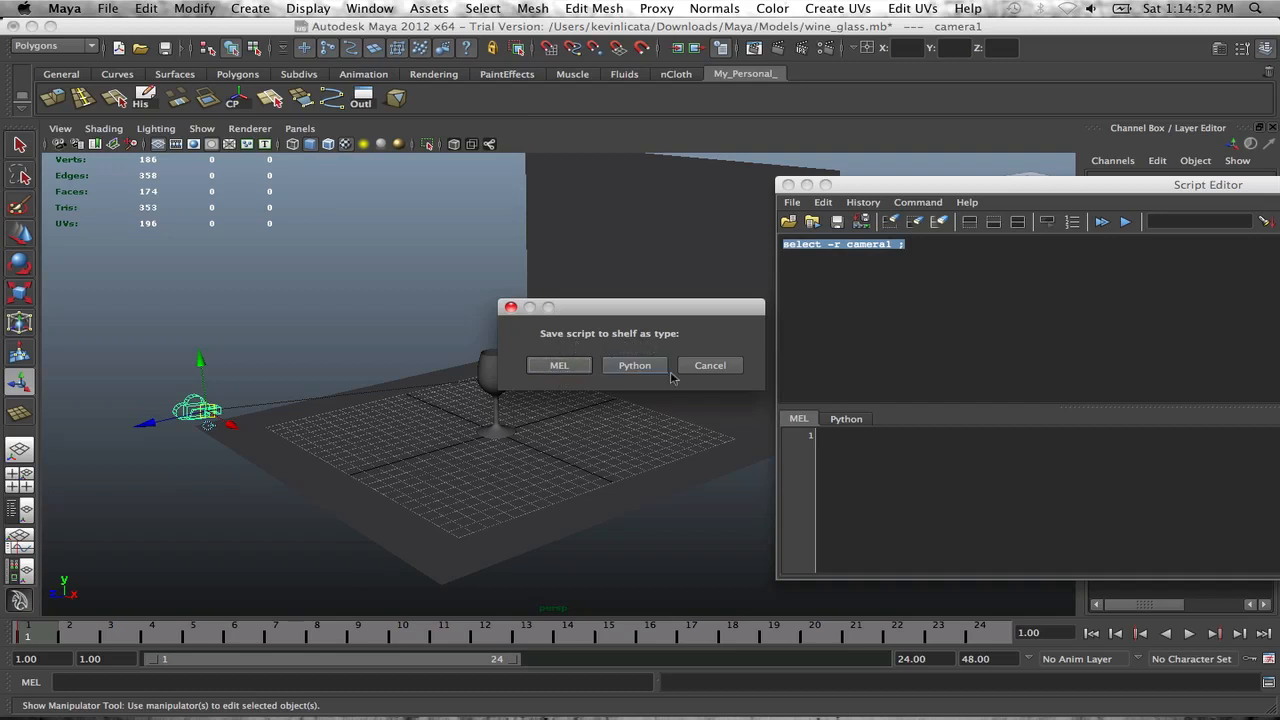
pyautogui.click(559, 366)
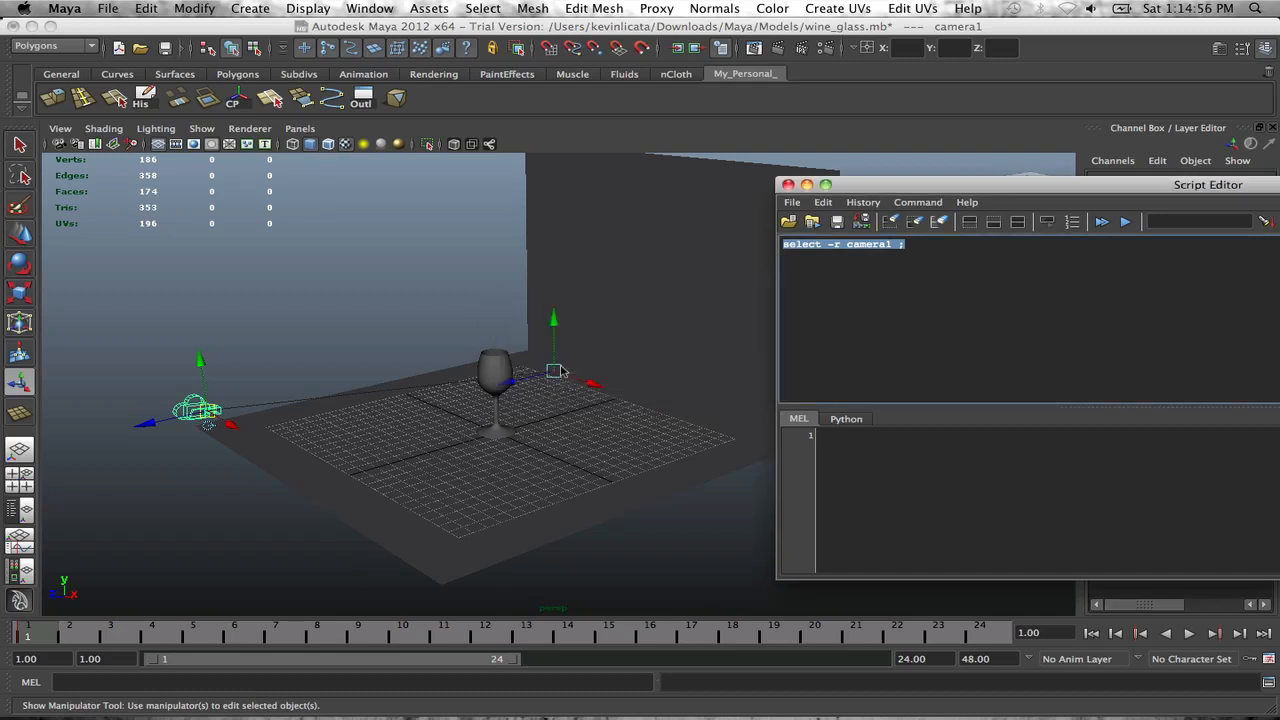
pyautogui.click(788, 184)
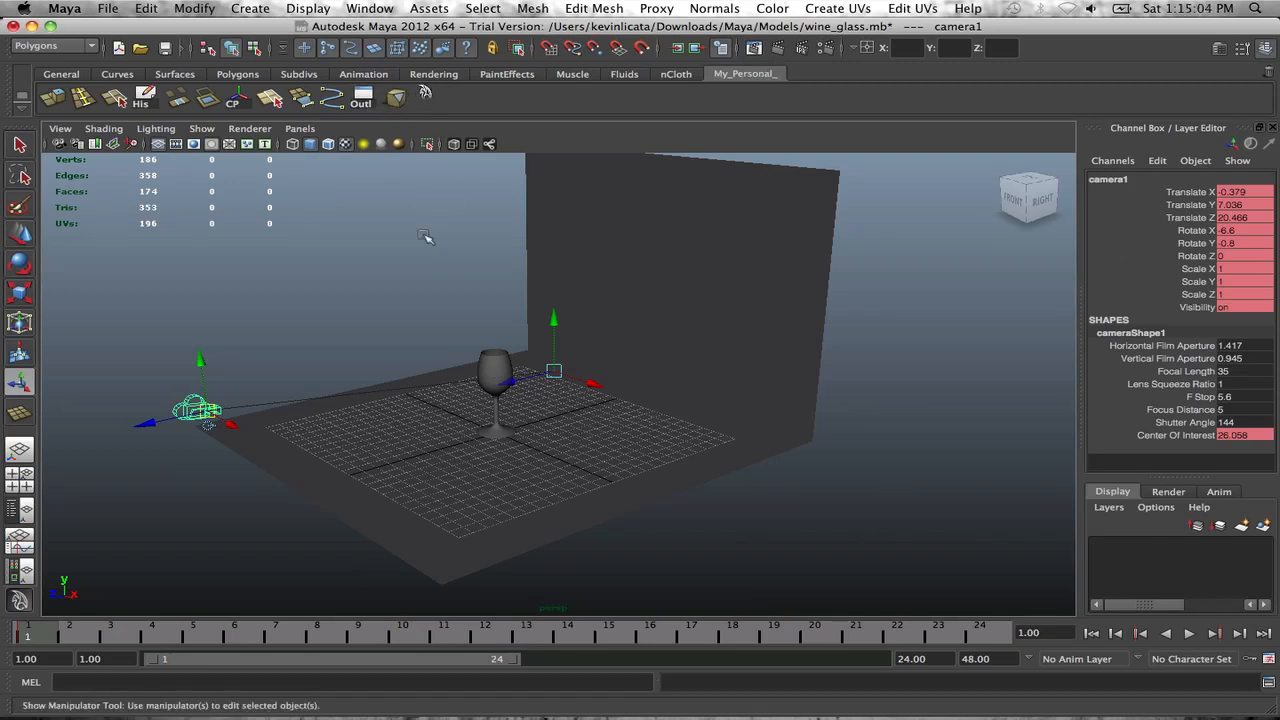
# Step: Test the shelf script by deselecting and reselecting the camera, check the logged commands in the Script Editor, and deselect the camera again
pyautogui.click(463, 297)
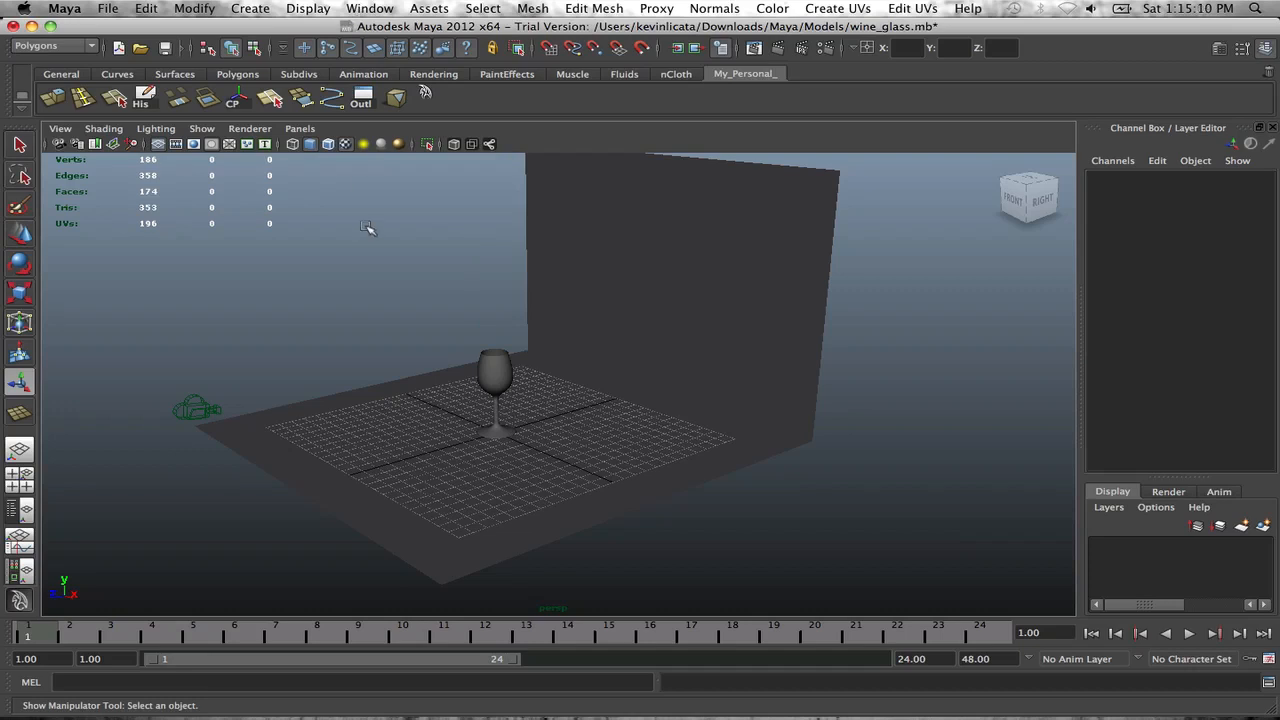
pyautogui.click(426, 95)
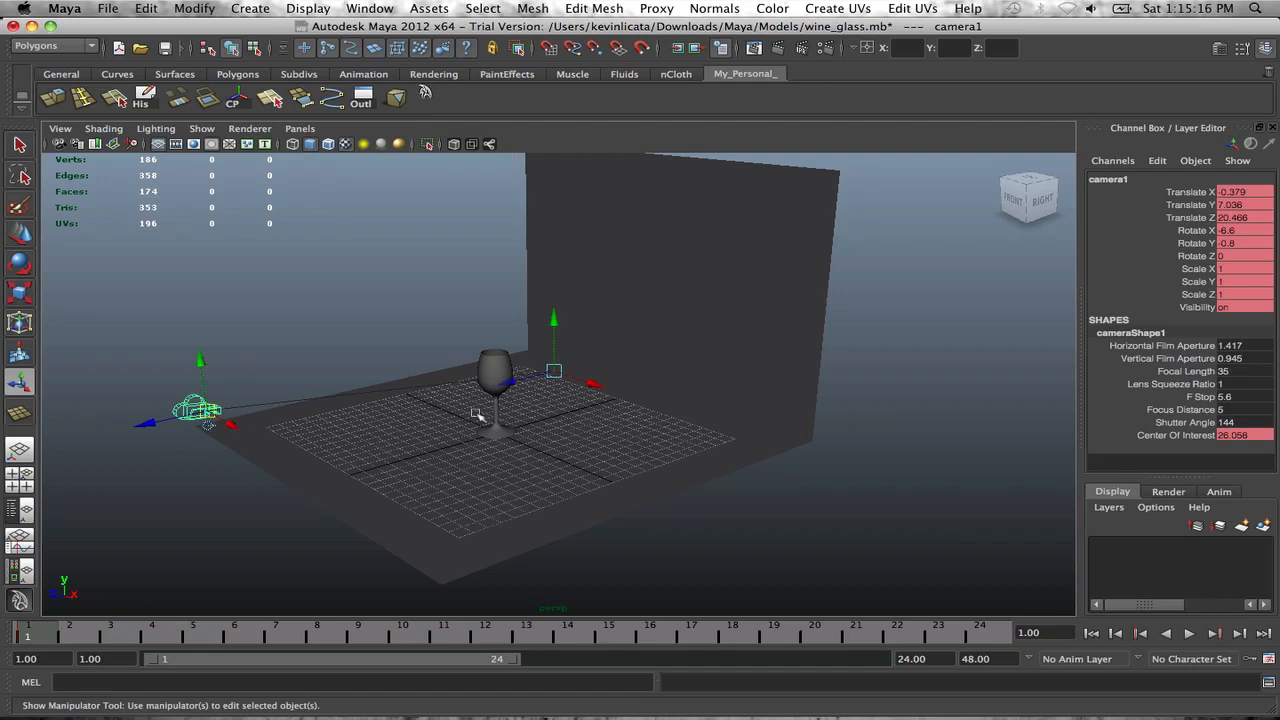
pyautogui.click(1267, 681)
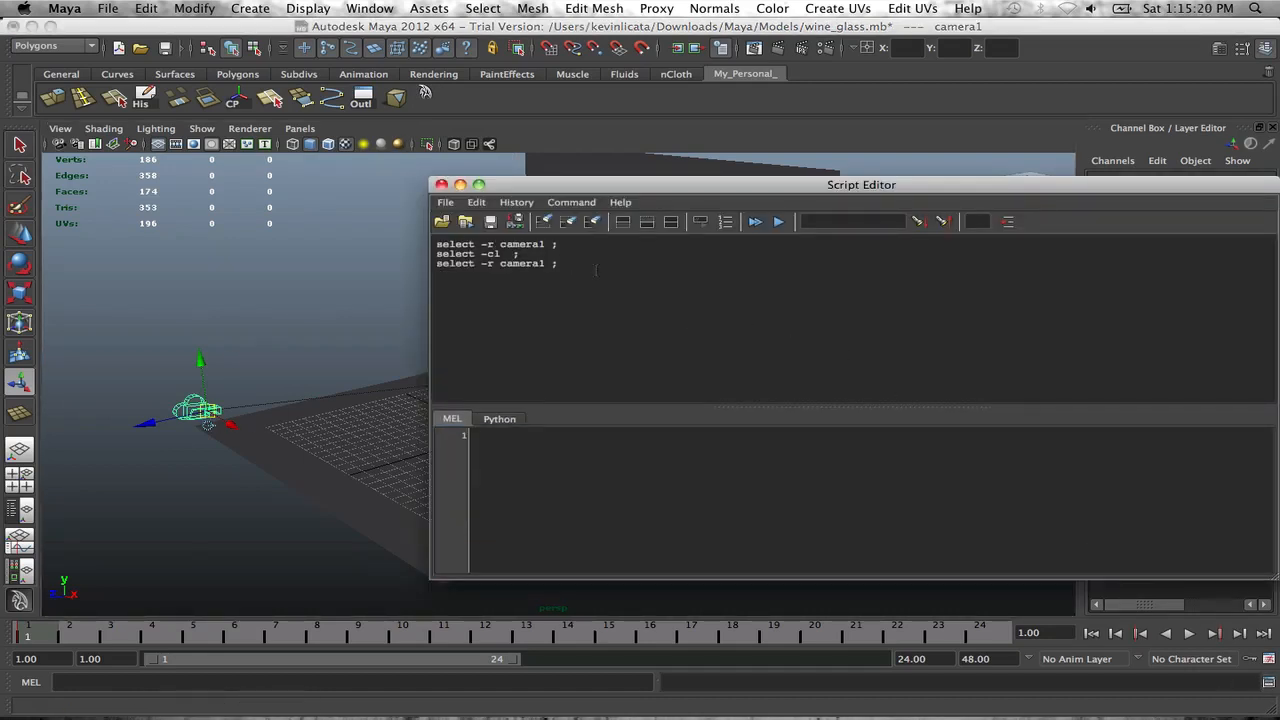
pyautogui.click(441, 185)
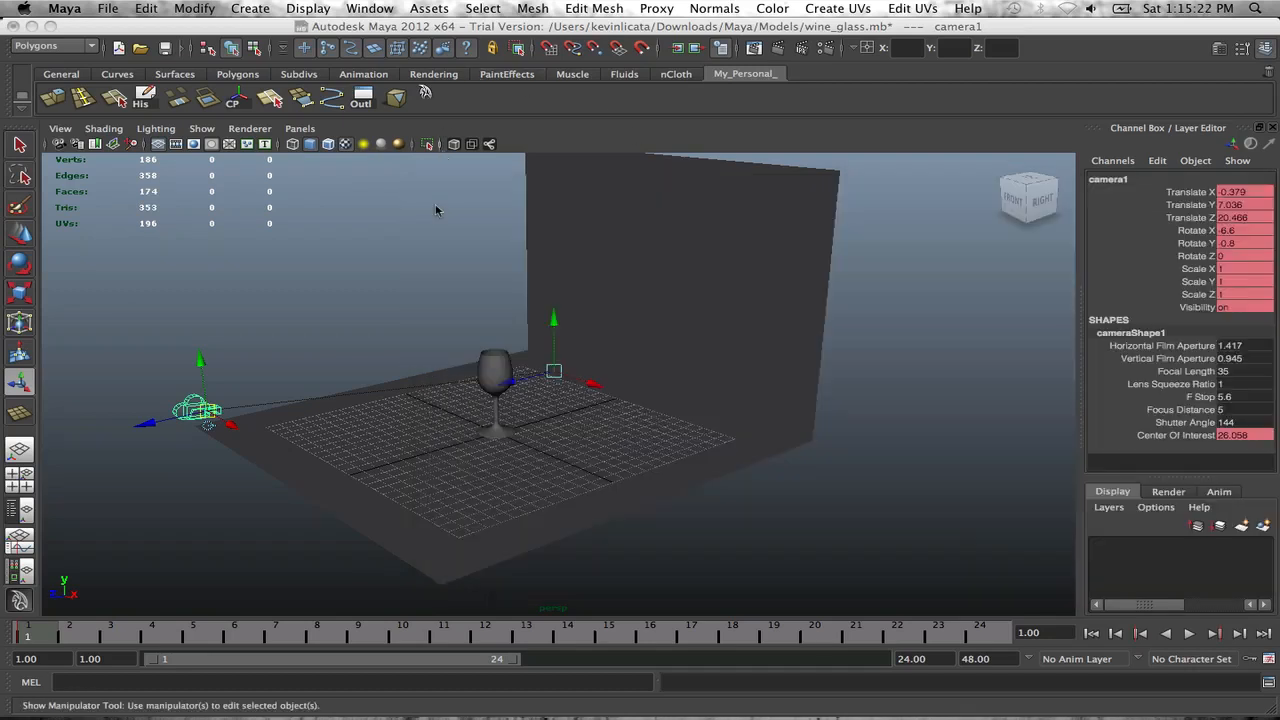
pyautogui.click(418, 270)
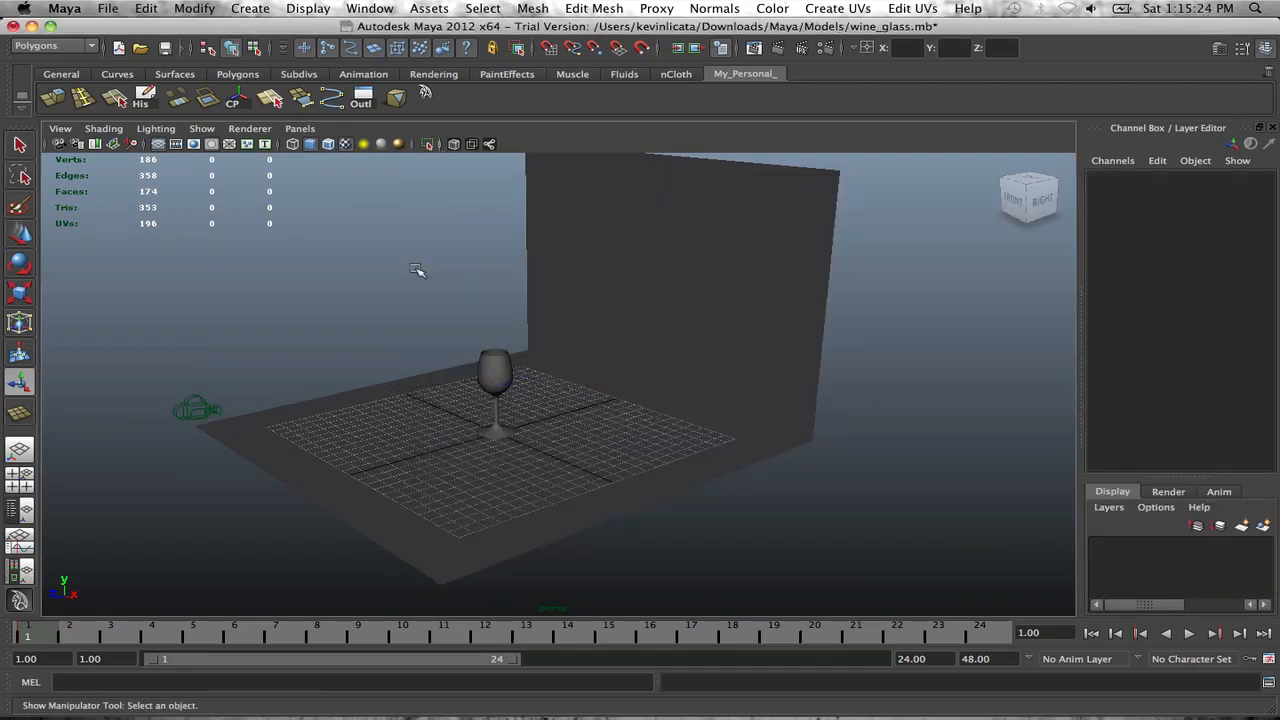
pyautogui.click(310, 130)
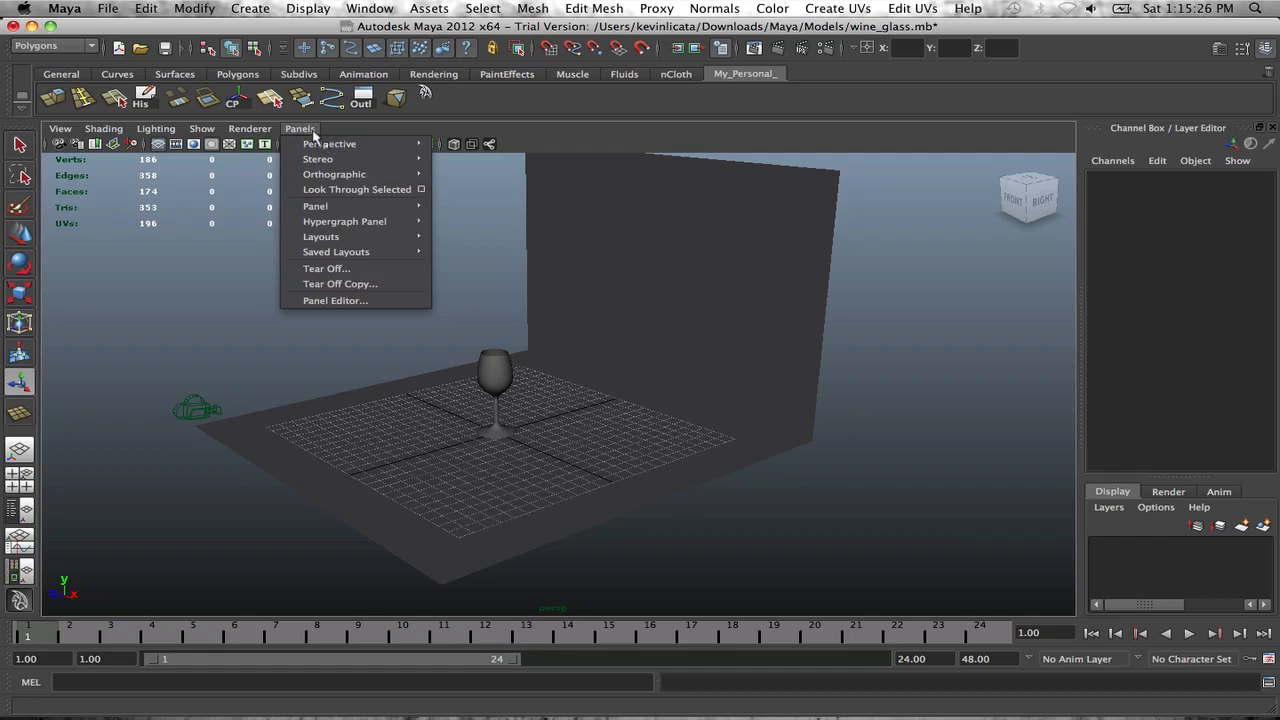
pyautogui.moveTo(314, 145)
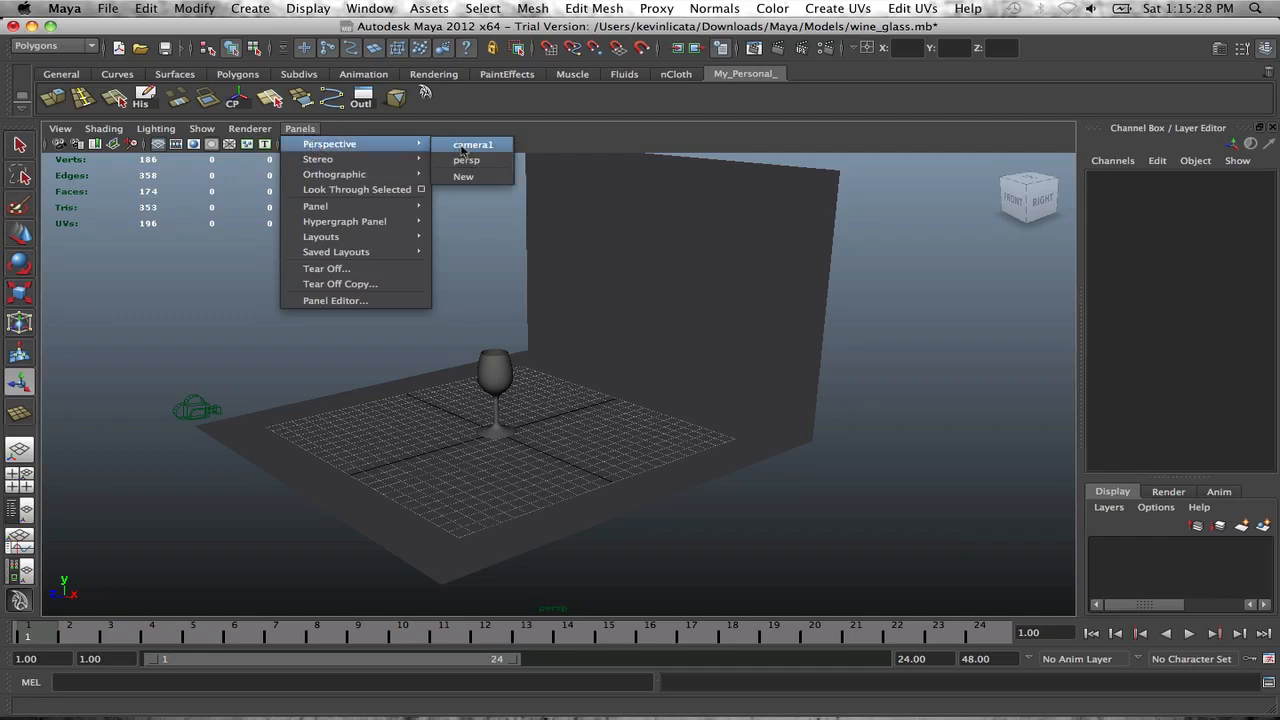
pyautogui.click(369, 8)
pyautogui.moveTo(385, 37)
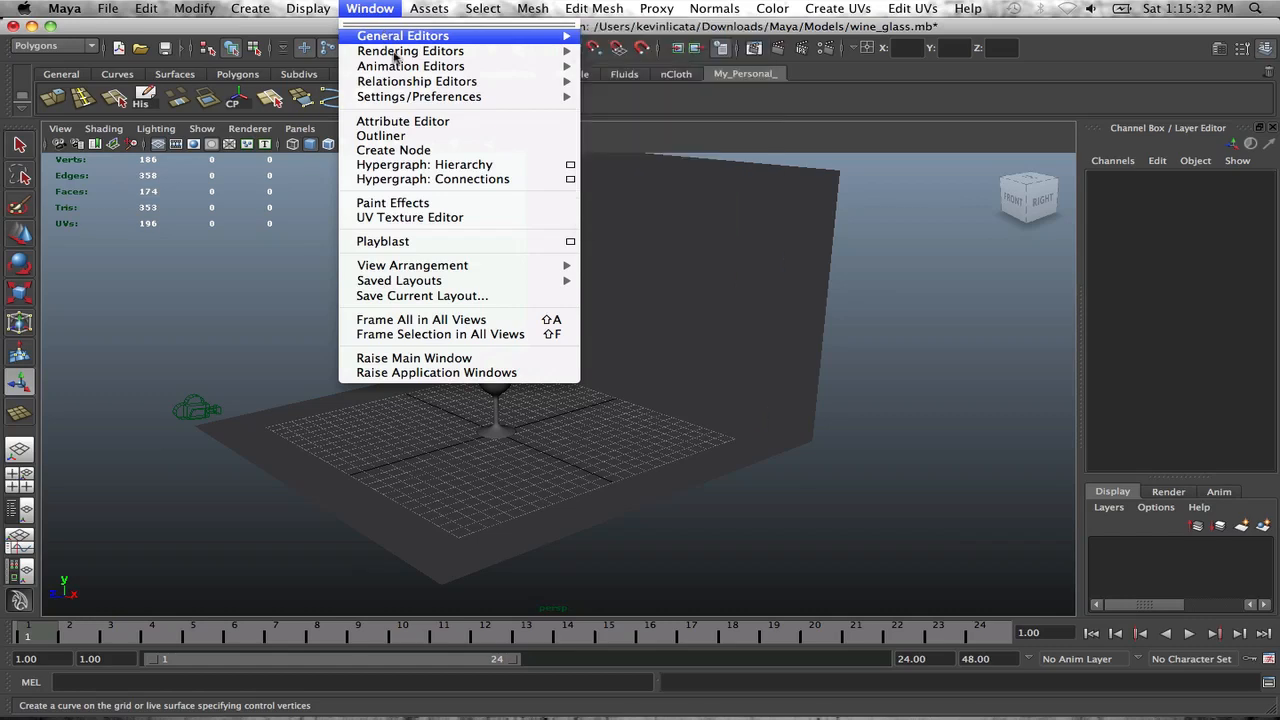
pyautogui.moveTo(398, 70)
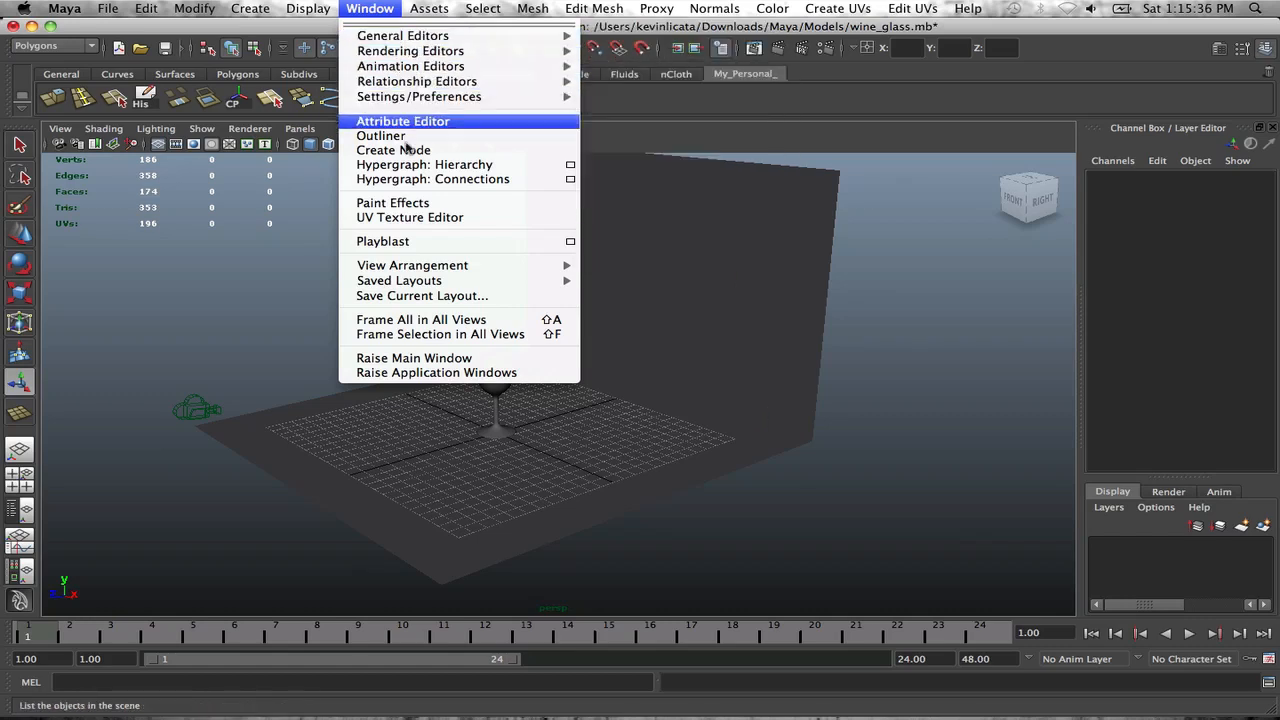
pyautogui.moveTo(429, 8)
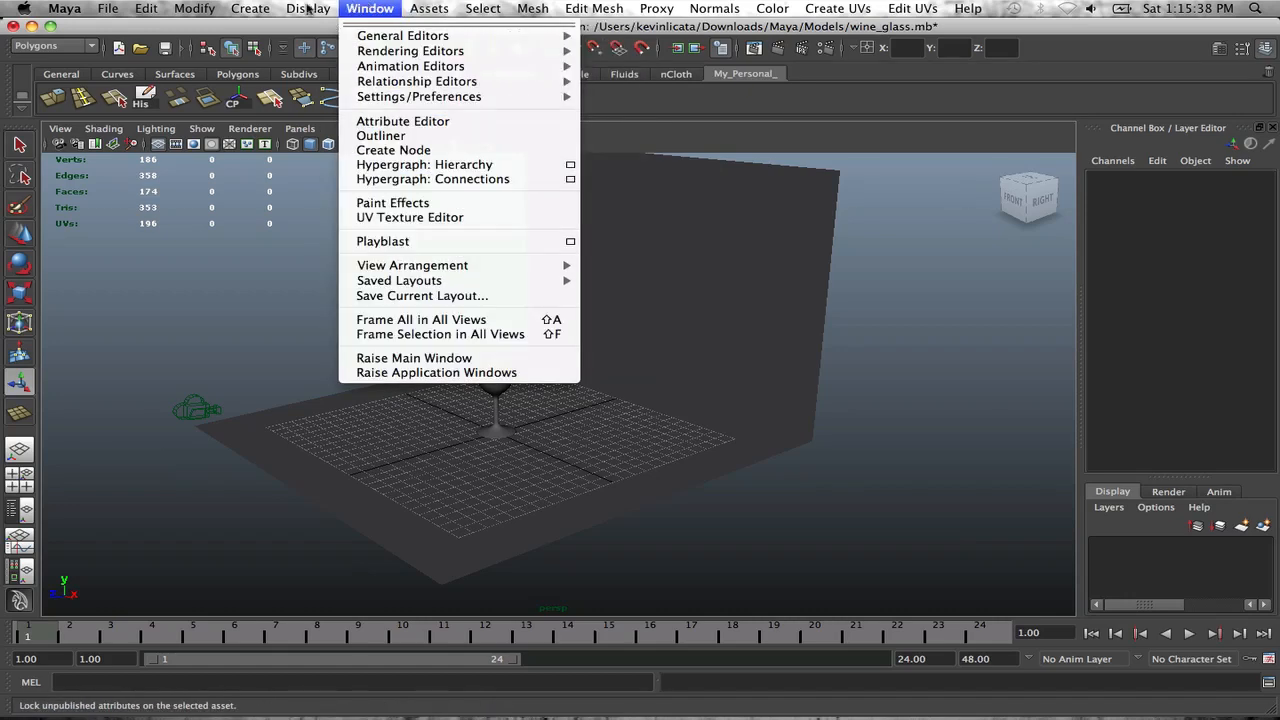
pyautogui.click(385, 8)
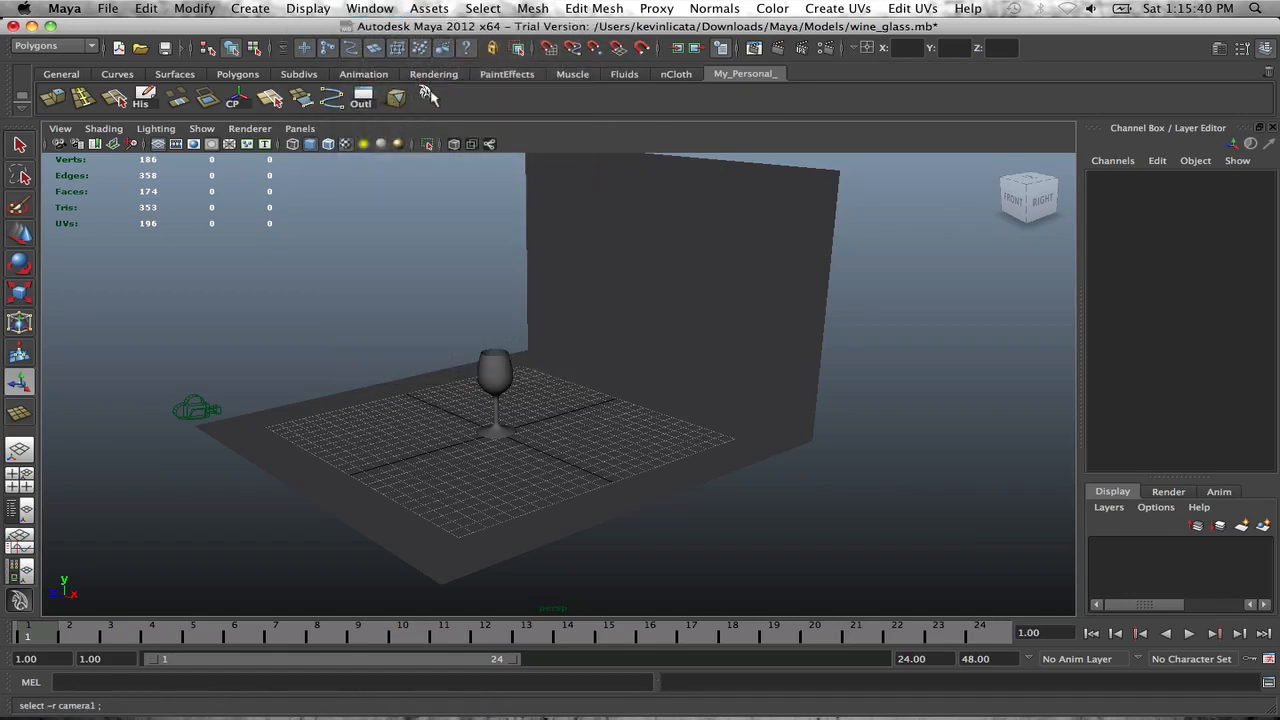
# Step: Run the camera selection script once more, clear the selection, and switch the viewport to the camera1 view
pyautogui.click(438, 93)
pyautogui.click(376, 316)
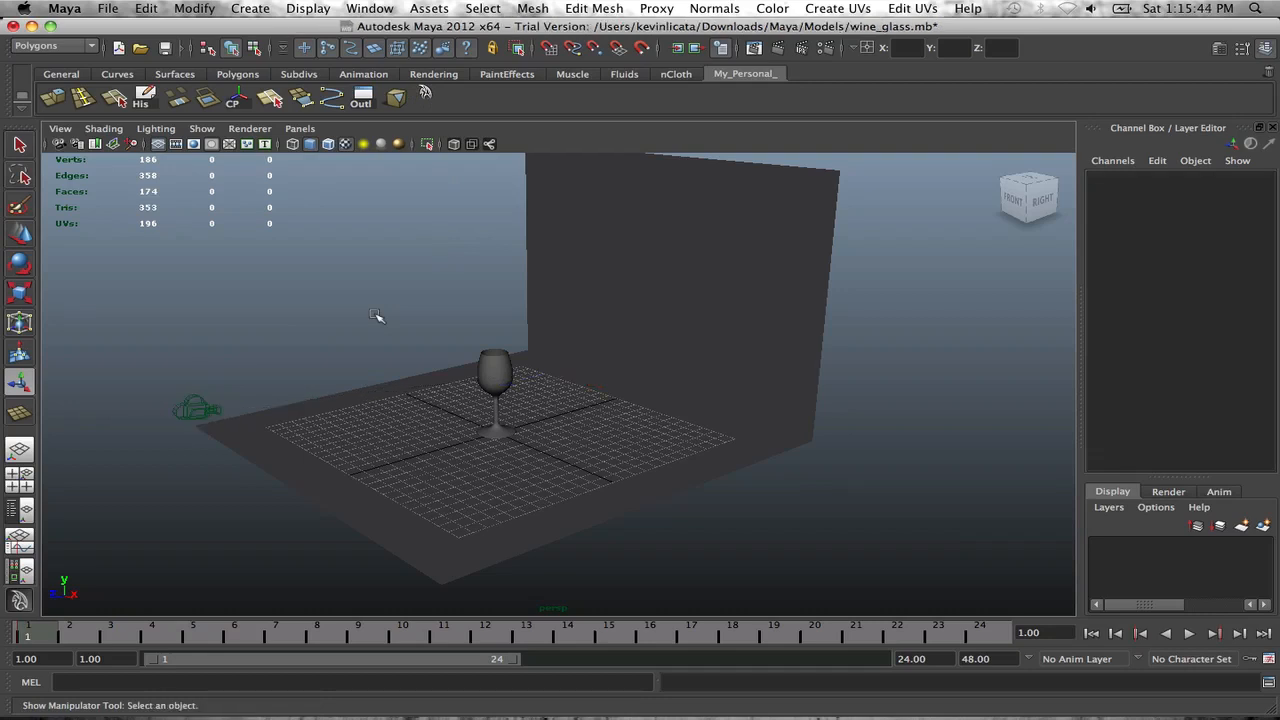
pyautogui.click(300, 128)
pyautogui.moveTo(354, 157)
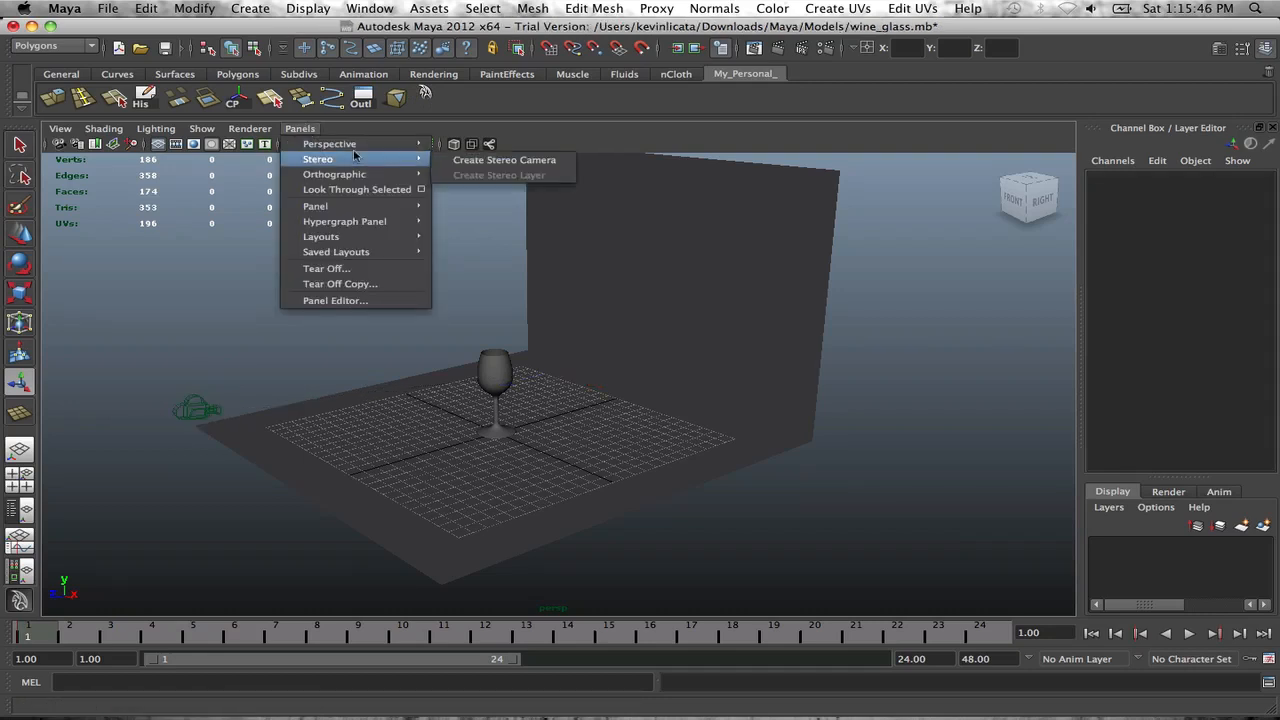
pyautogui.click(474, 143)
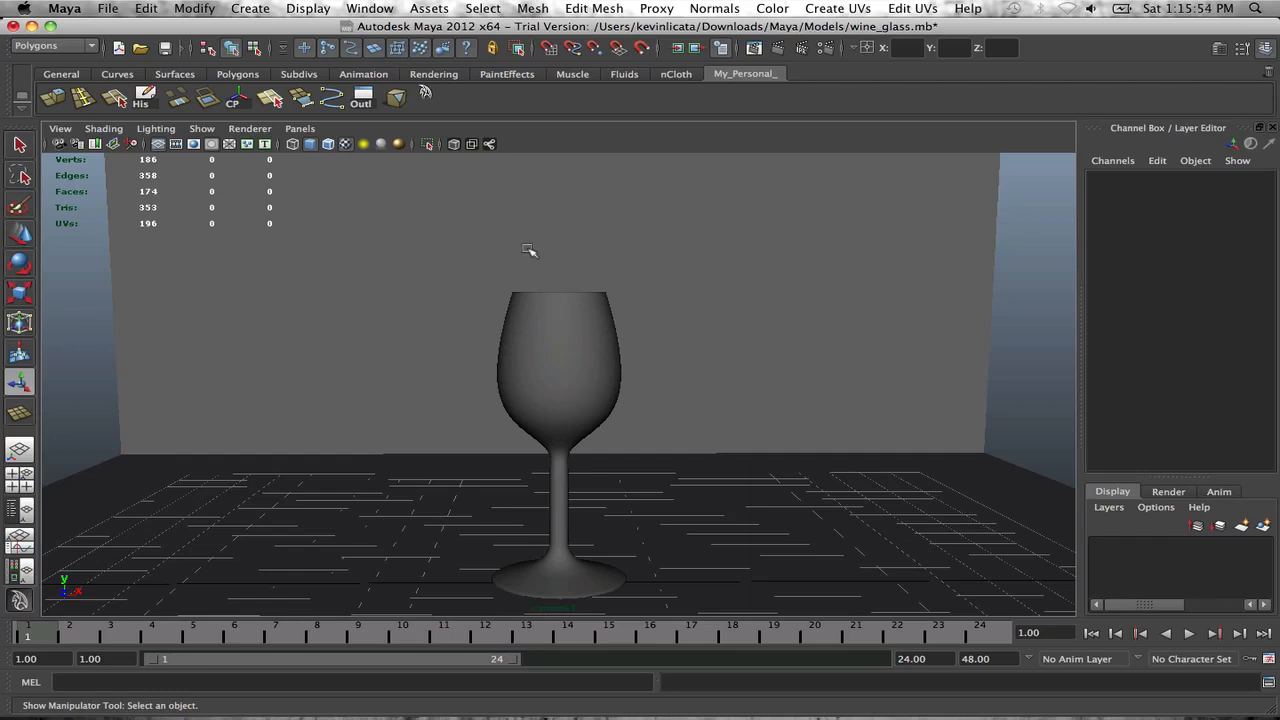
# Step: Select the wine glass and assign it a new Blinn material
pyautogui.click(531, 344)
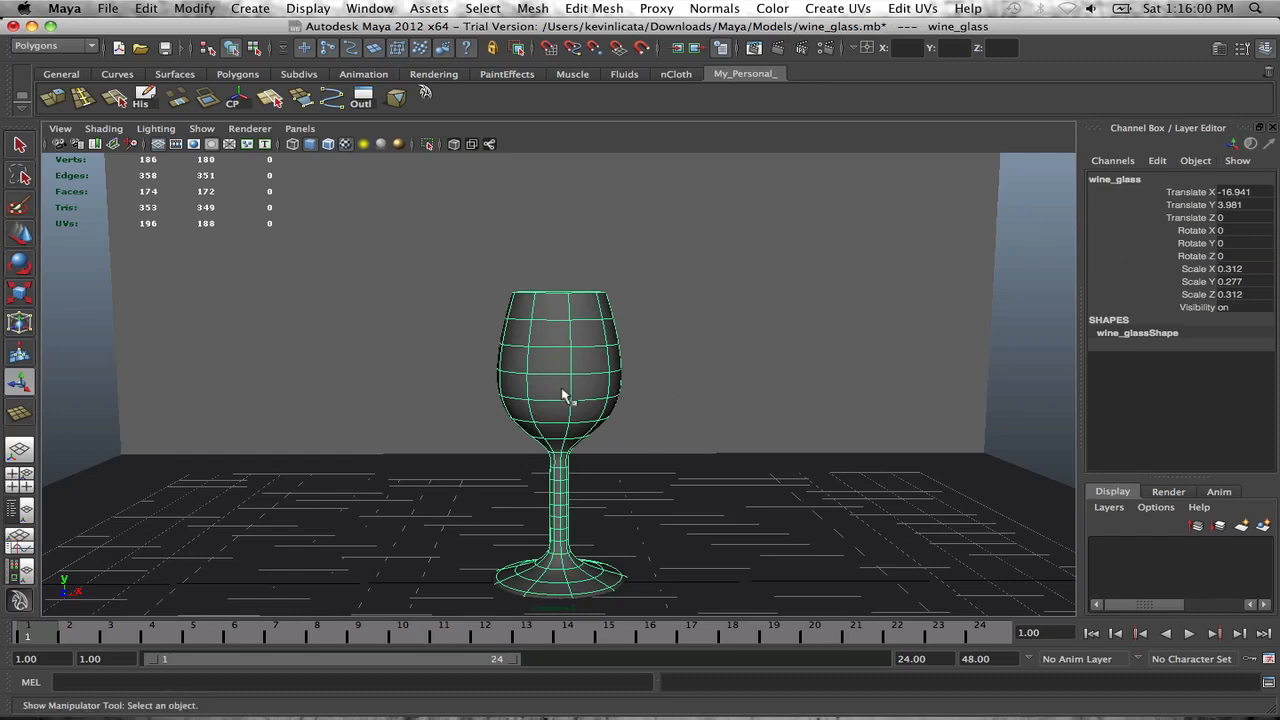
pyautogui.moveTo(564, 329); pyautogui.dragTo(577, 556, button='right')
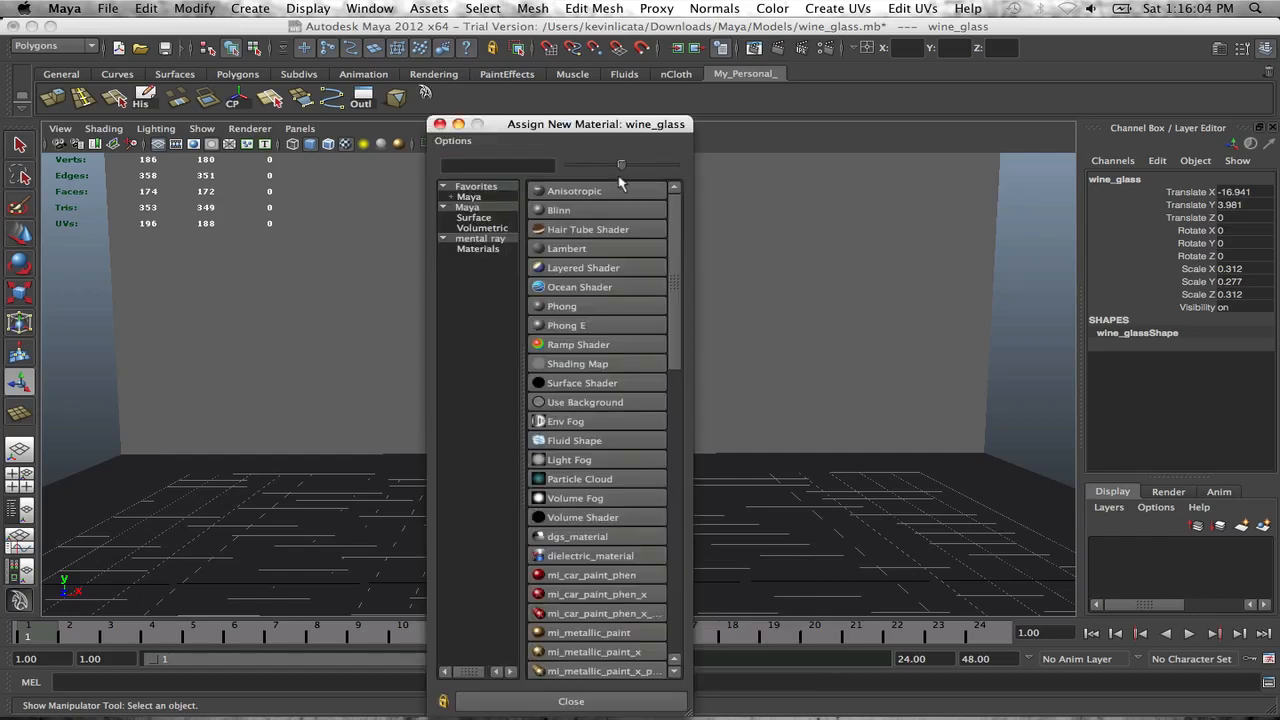
pyautogui.moveTo(577, 126); pyautogui.dragTo(290, 58)
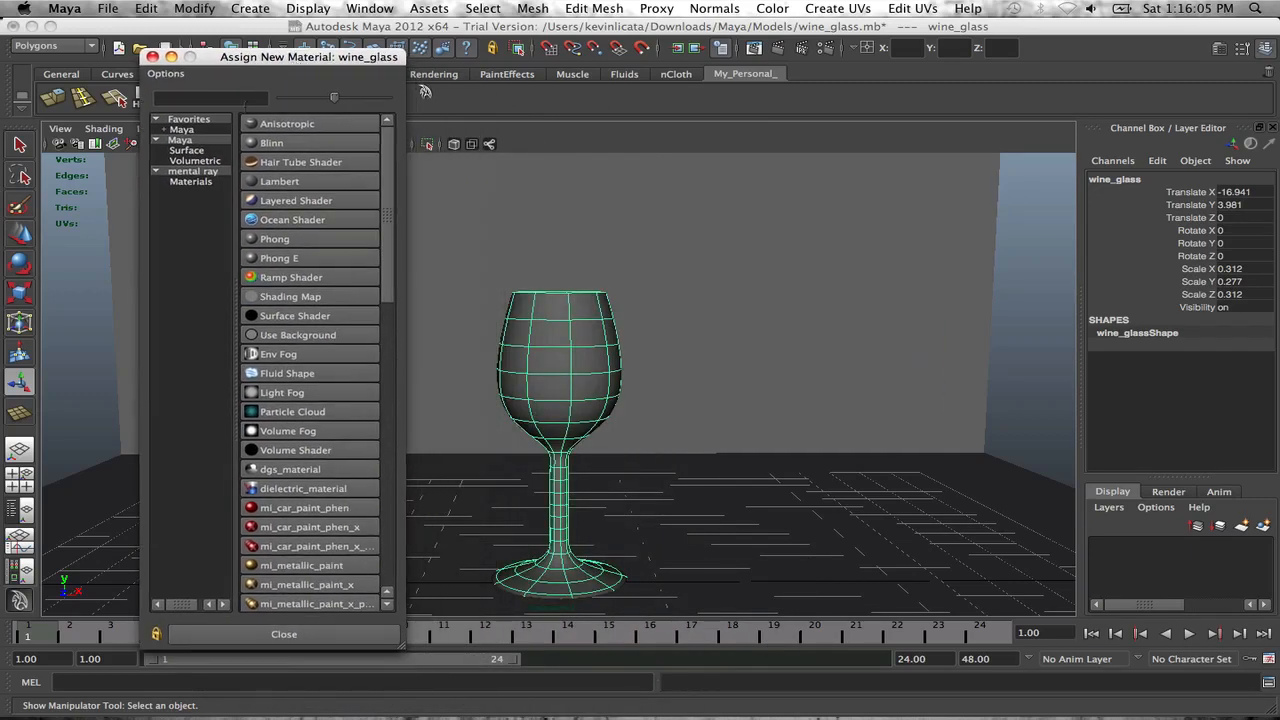
pyautogui.click(280, 143)
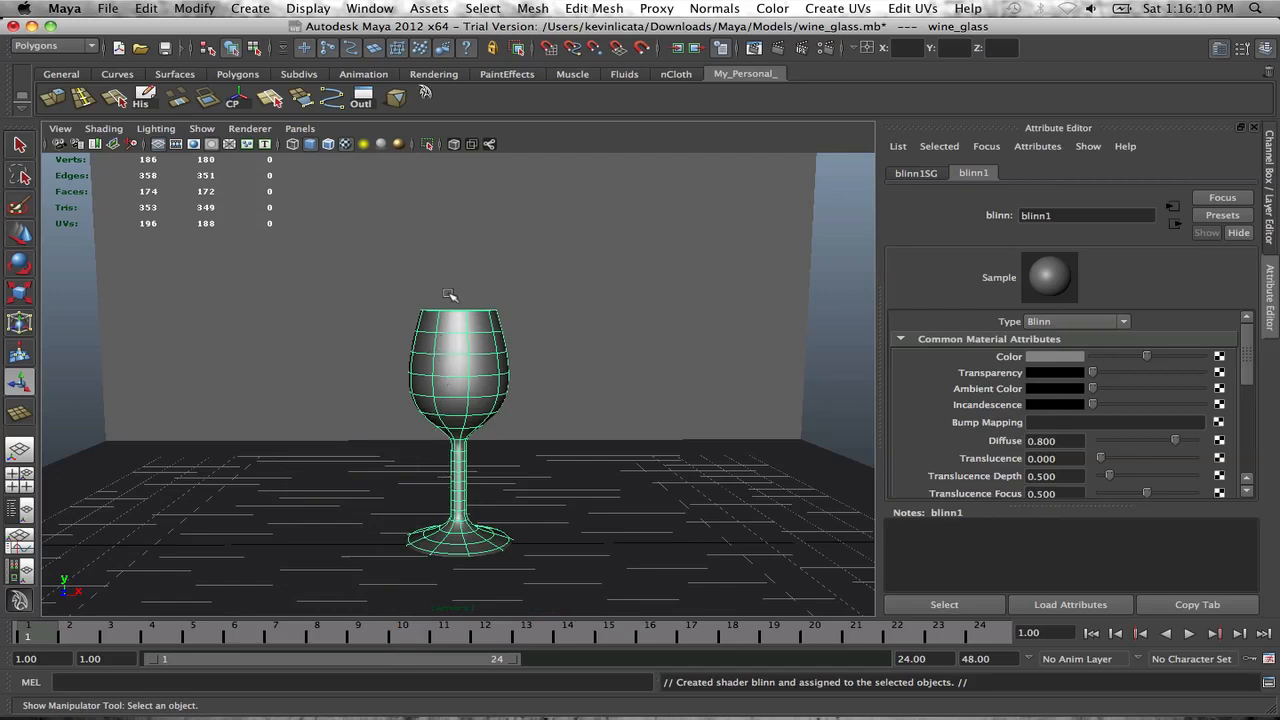
# Step: Rename the new Blinn material as wine_glass_trans
pyautogui.click(1073, 214)
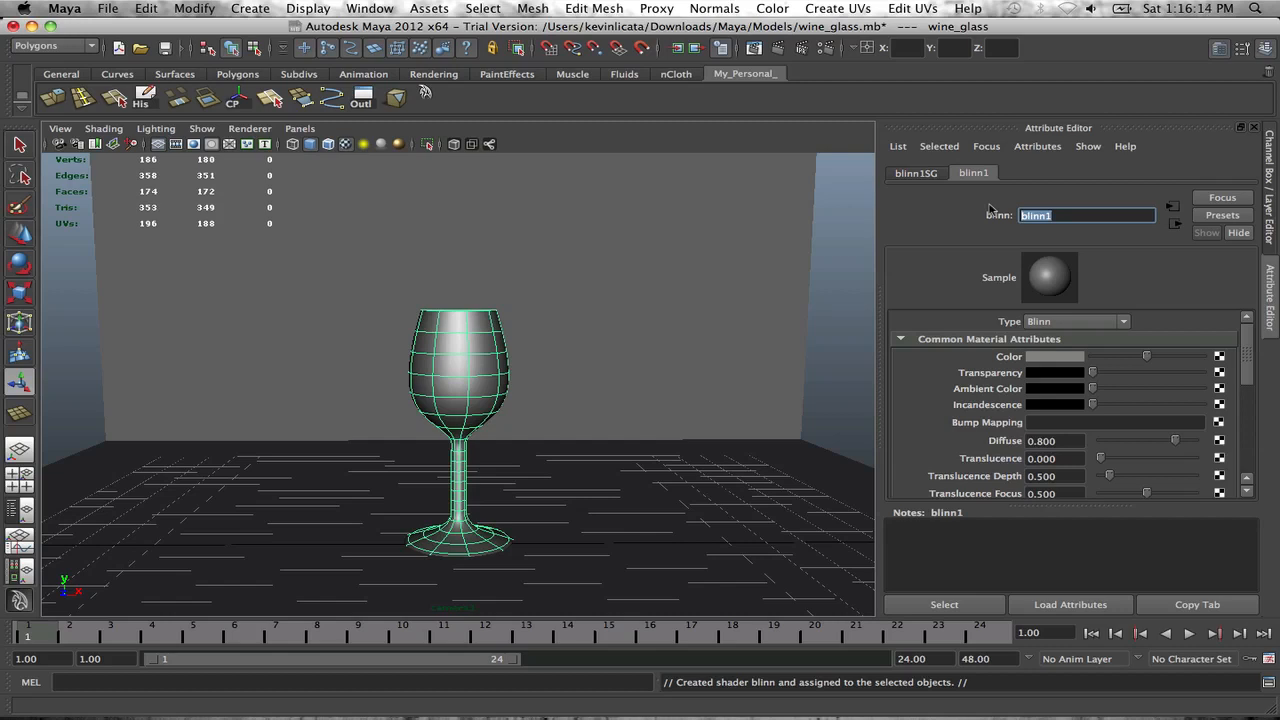
pyautogui.write('winge')
pyautogui.press('Return')
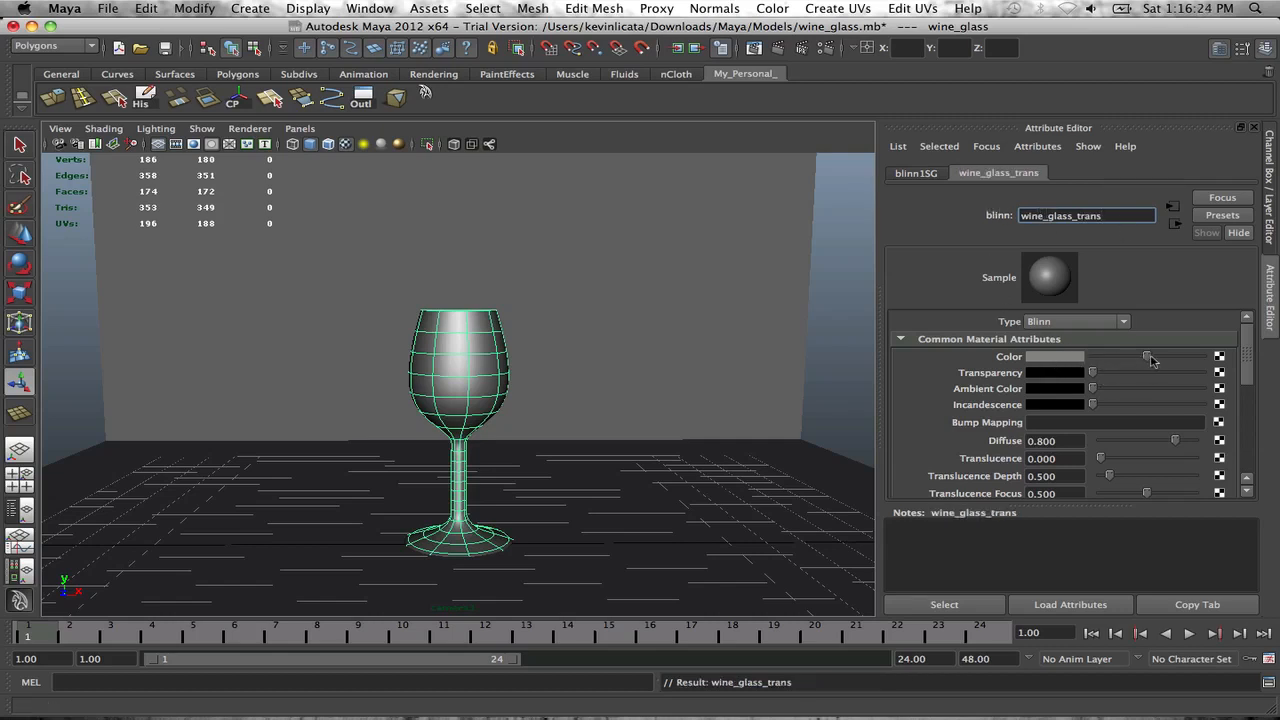
# Step: Set the glass material's color to black, raise its transparency to a light grey, and lower its diffuse to the minimum
pyautogui.moveTo(1147, 357); pyautogui.dragTo(1177, 378)
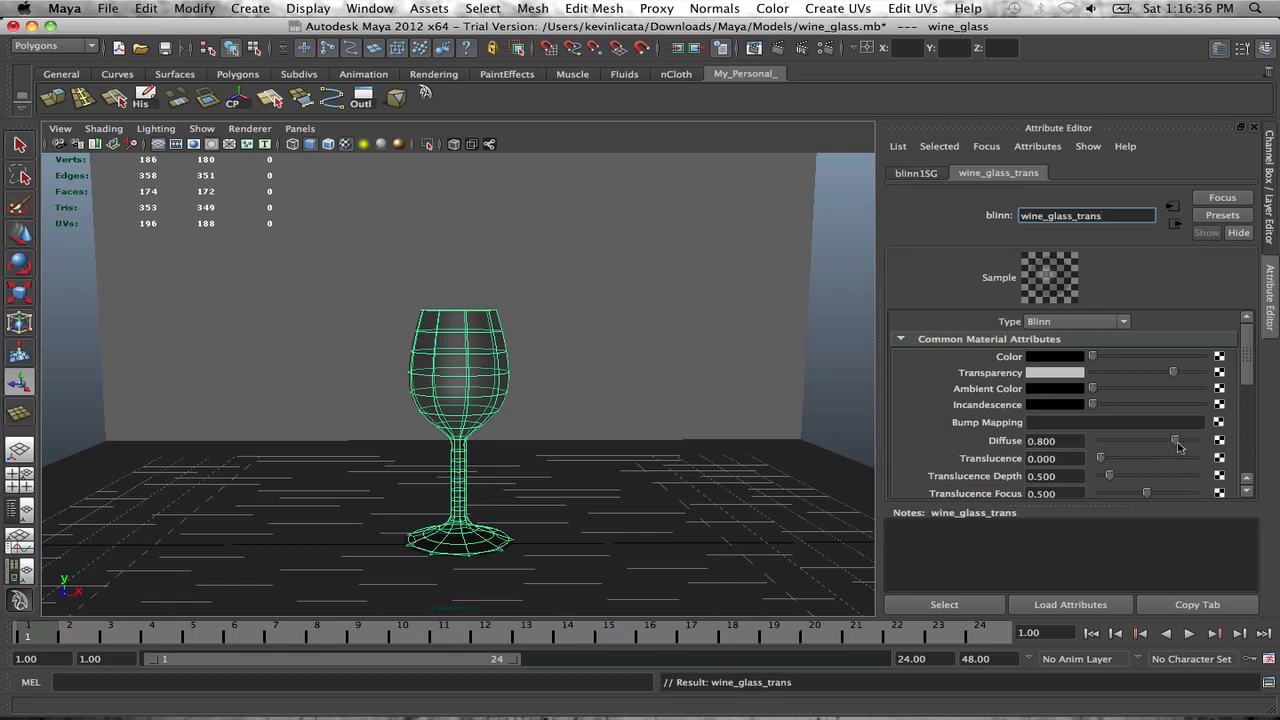
pyautogui.moveTo(1180, 447); pyautogui.dragTo(1029, 443)
# Step: Set the glass material's specular Eccentricity to 0.5
pyautogui.moveTo(1249, 360); pyautogui.dragTo(1246, 413)
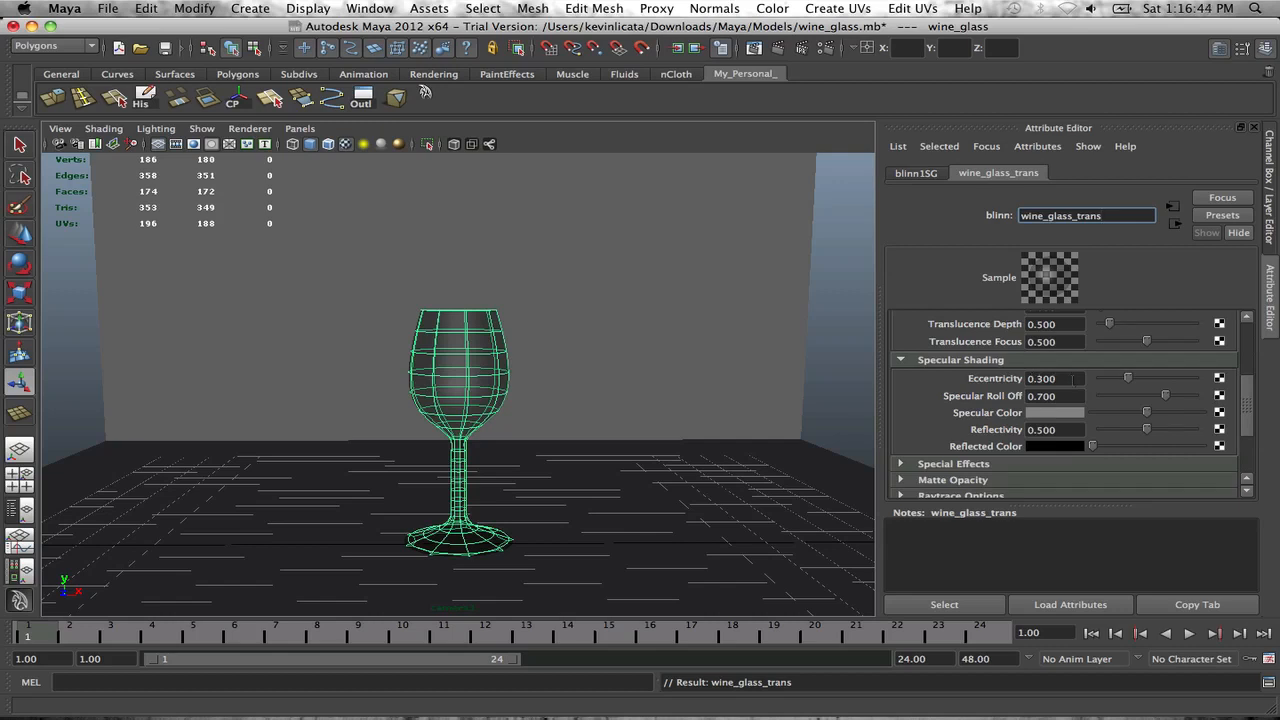
pyautogui.click(1067, 380)
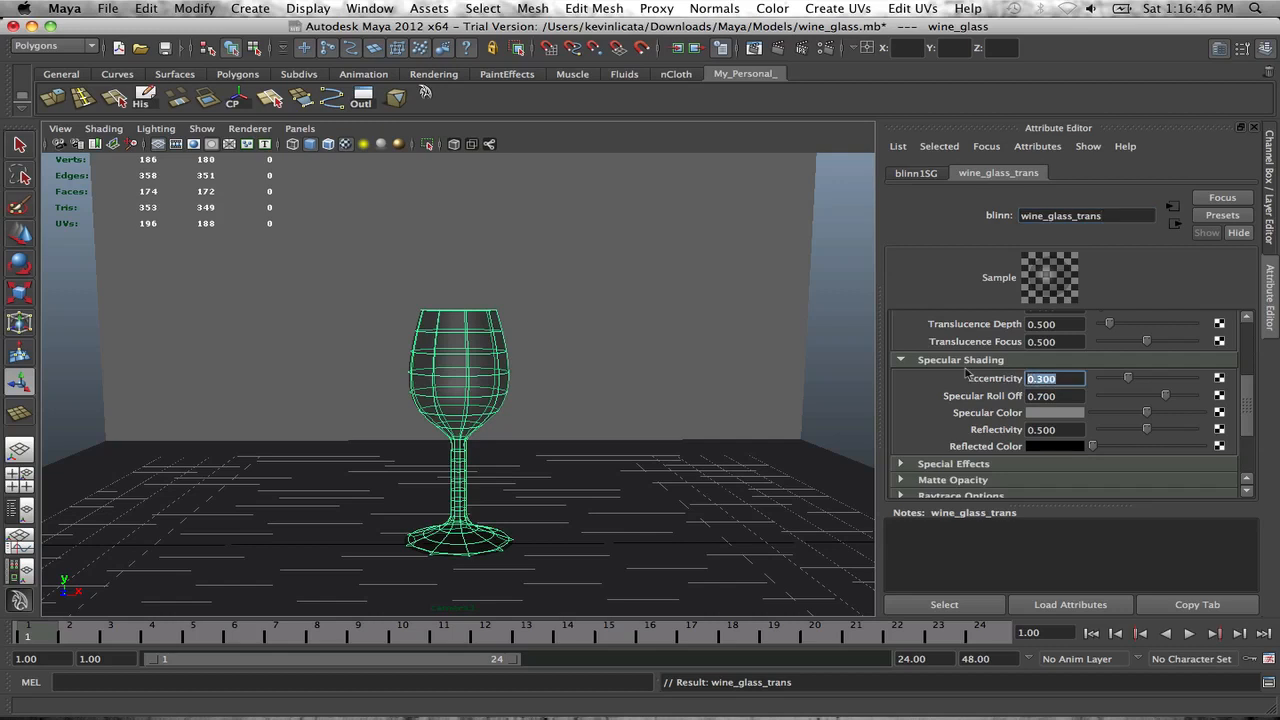
pyautogui.write('0.5')
pyautogui.press('Return')
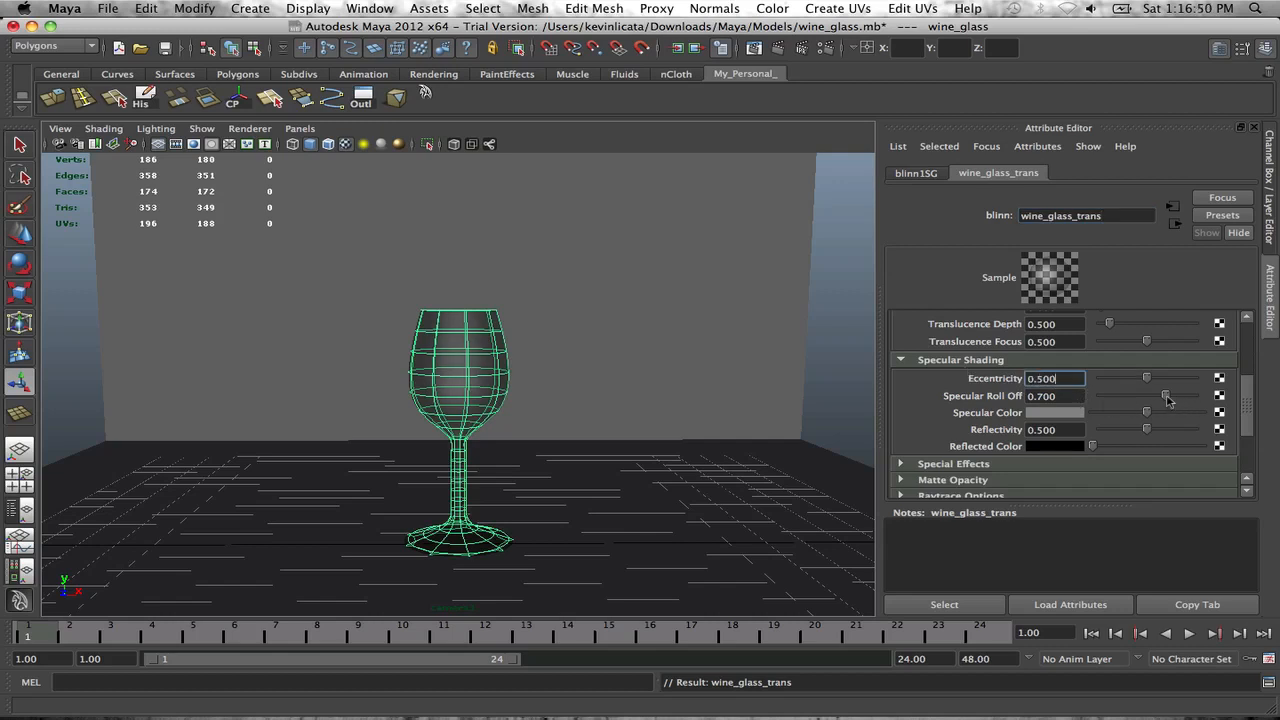
# Step: Set the glass material's Specular Roll Off to 0.8 and brighten its Specular Color to light grey
pyautogui.moveTo(1165, 395); pyautogui.dragTo(1174, 400)
pyautogui.moveTo(1175, 399); pyautogui.dragTo(1200, 400)
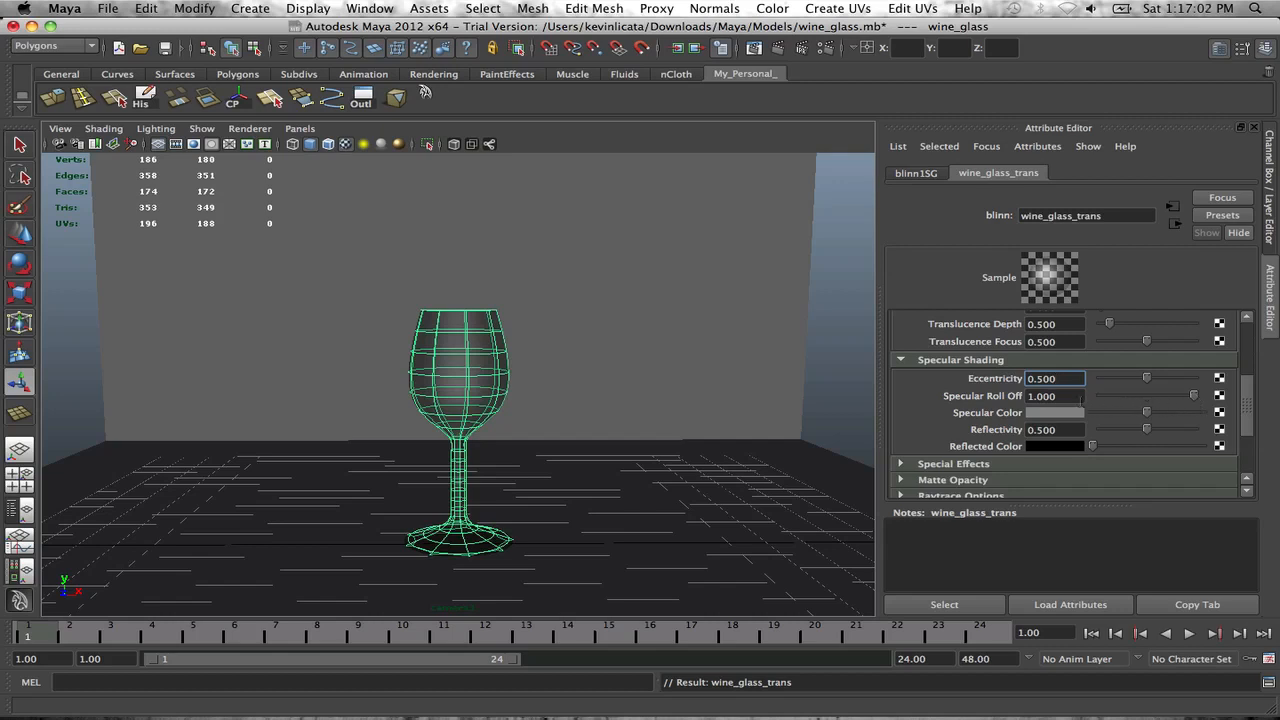
pyautogui.moveTo(1064, 396); pyautogui.dragTo(1021, 393)
pyautogui.write('0.8')
pyautogui.press('Return')
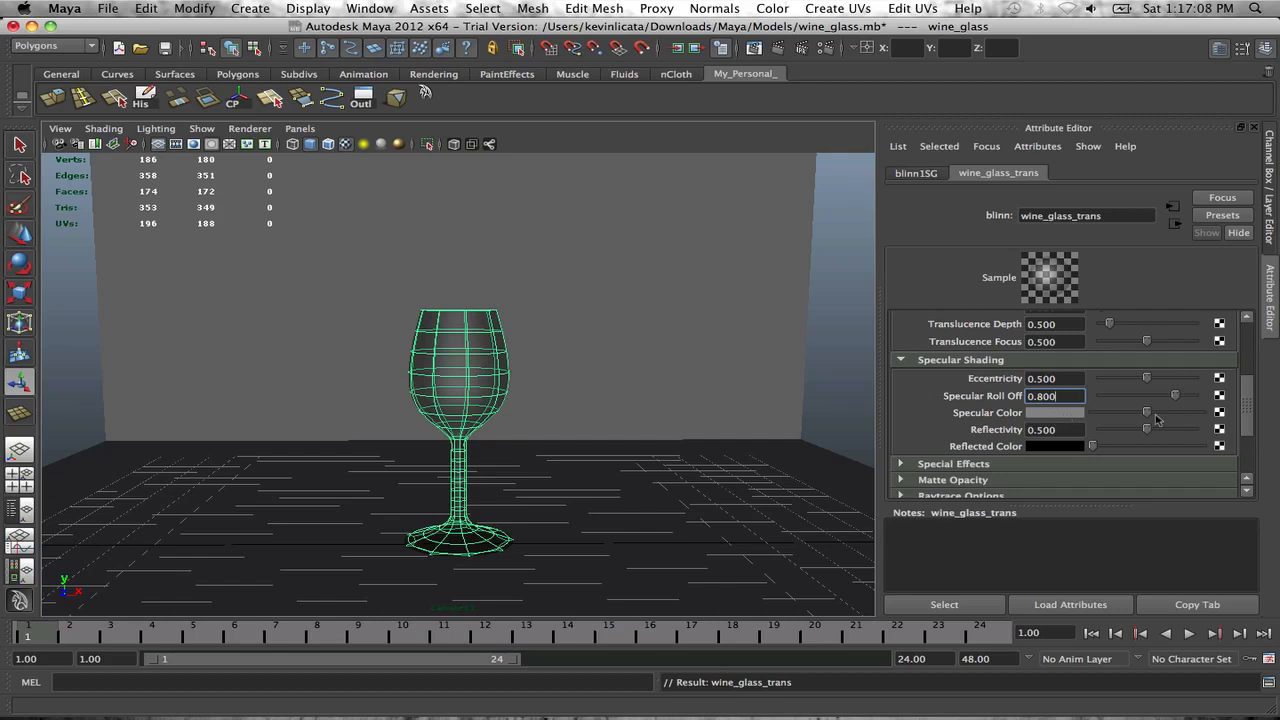
pyautogui.moveTo(1146, 414); pyautogui.dragTo(1175, 418)
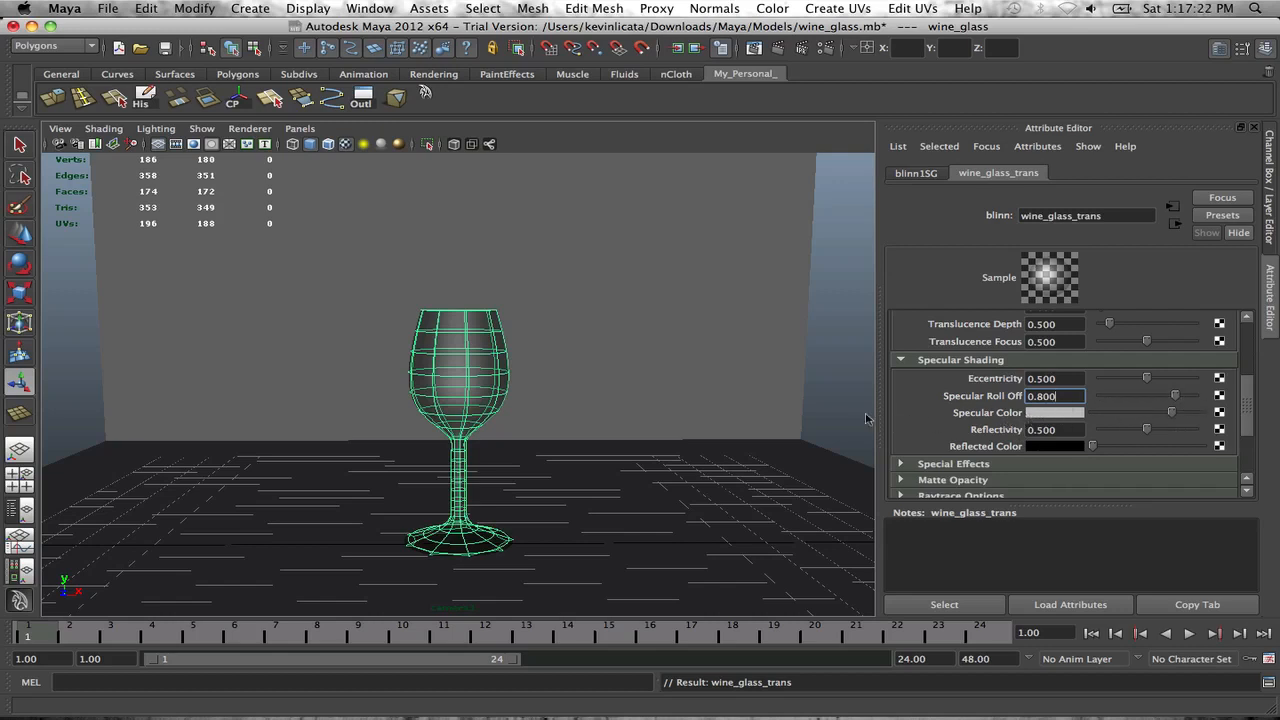
# Step: Switch to Preview and mark the list of basic Maya glass settings in the screenshot to compare with the material
pyautogui.click(564, 710)
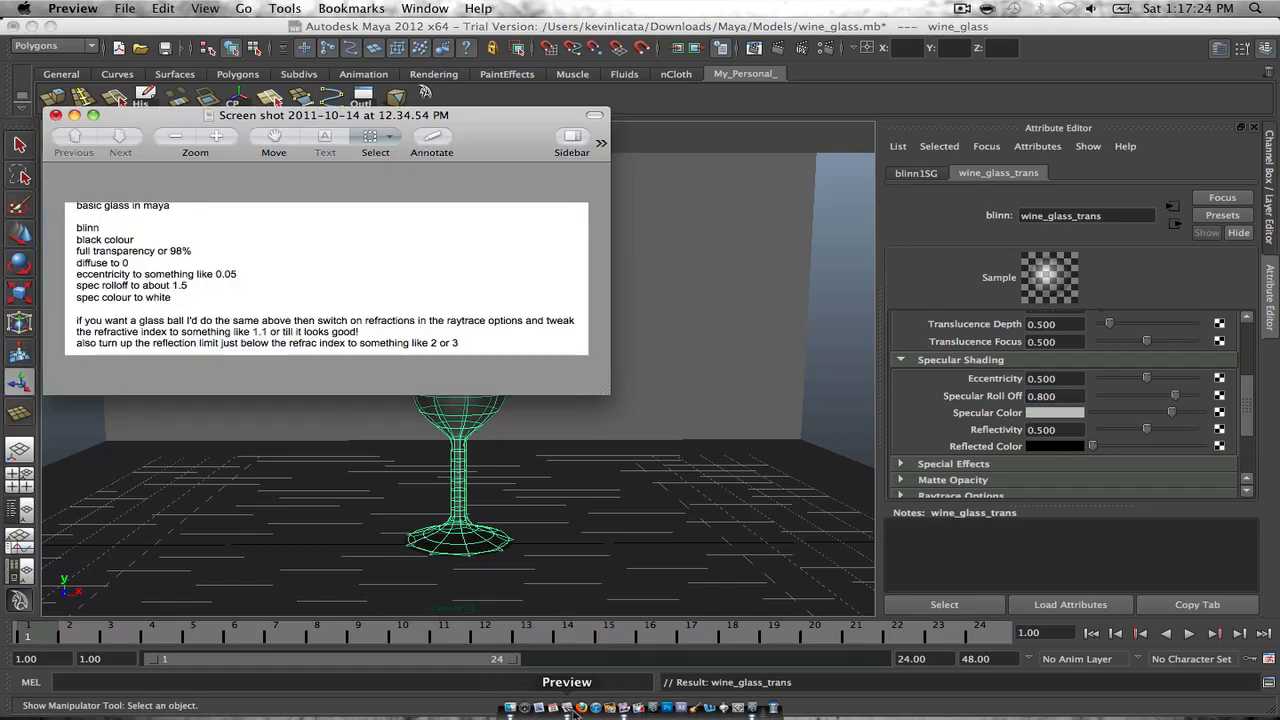
pyautogui.moveTo(70, 201); pyautogui.dragTo(312, 307)
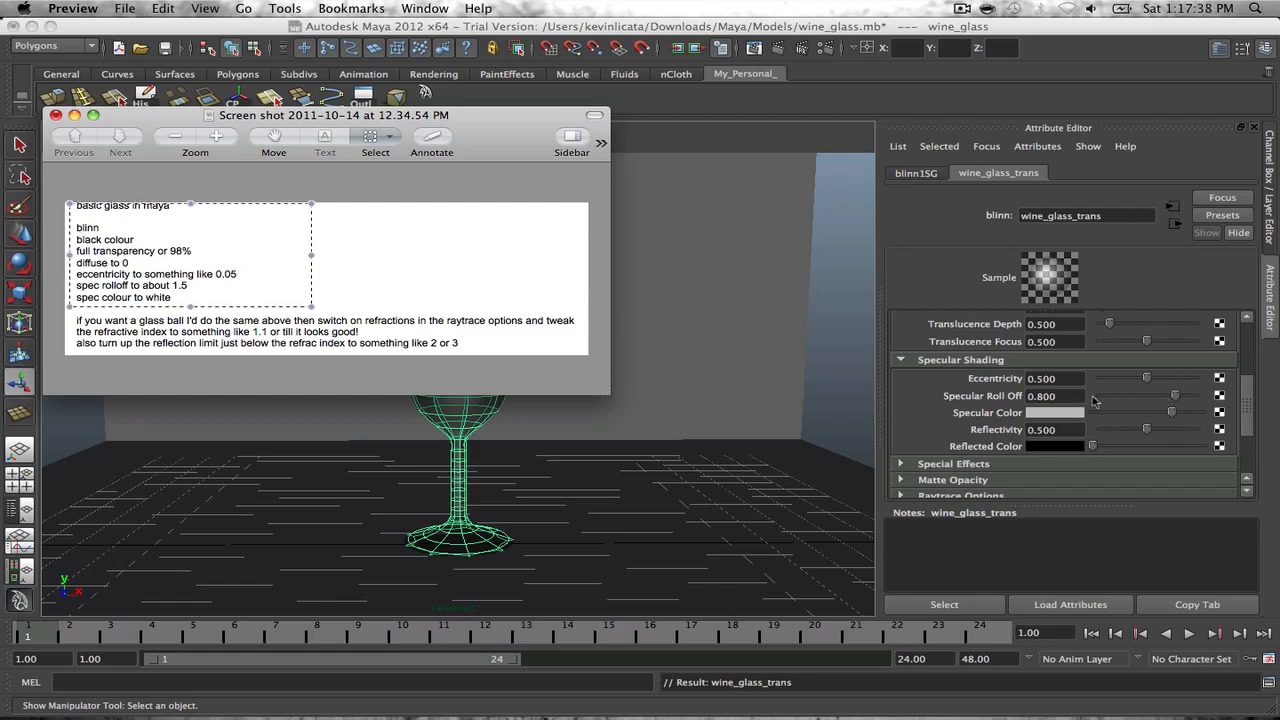
# Step: Try Specular Roll Off values of 1.5 and 1.2 on the glass material
pyautogui.click(1060, 396)
pyautogui.moveTo(1075, 396); pyautogui.dragTo(973, 394)
pyautogui.write('1.5')
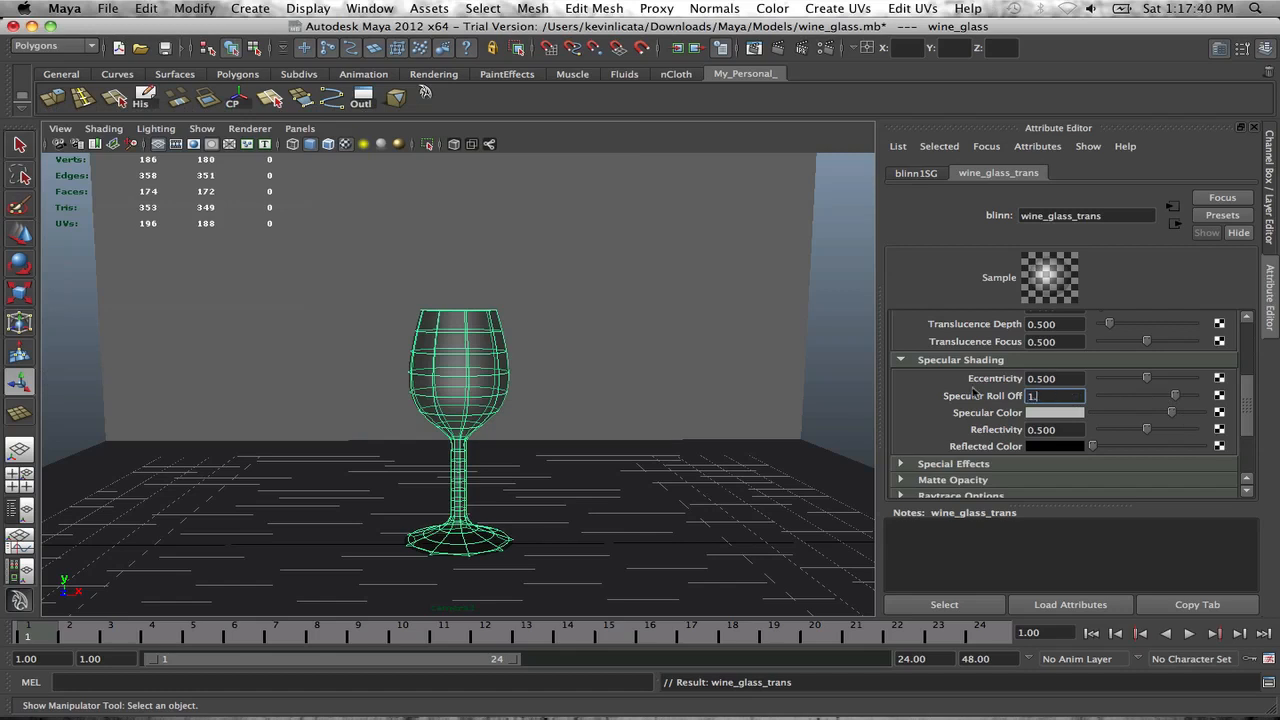
pyautogui.press('Return')
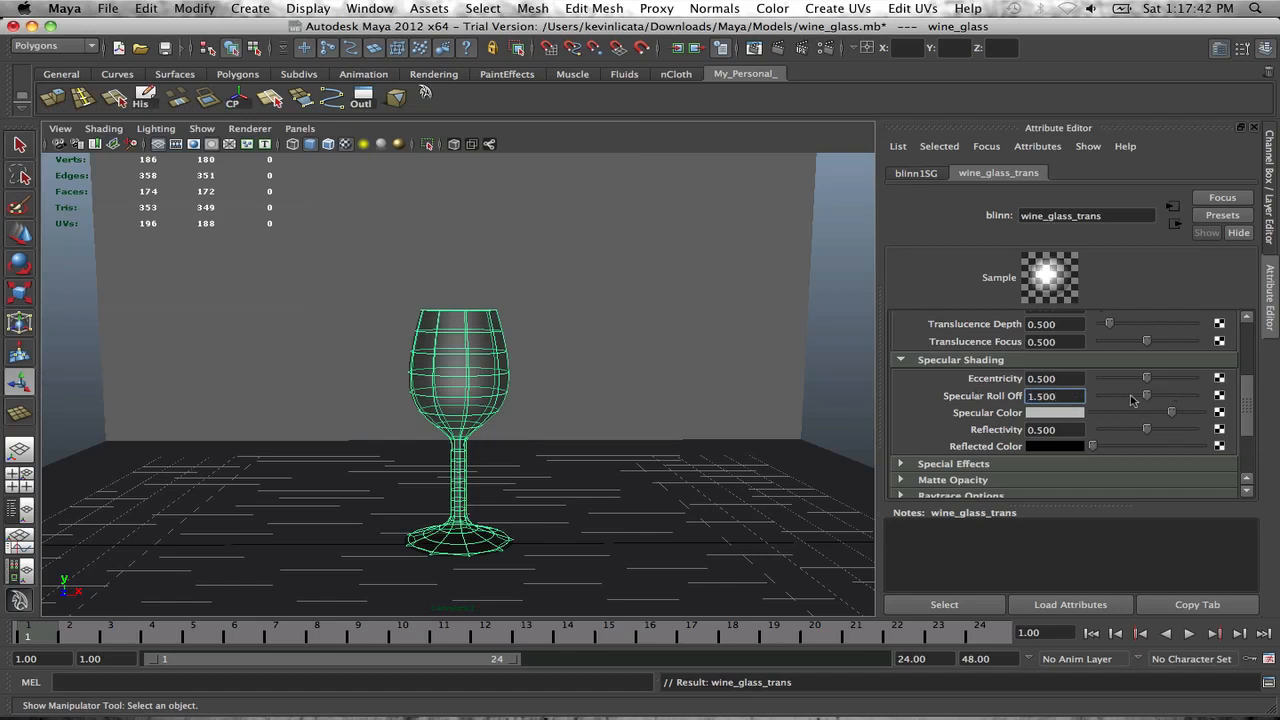
pyautogui.moveTo(1147, 398); pyautogui.dragTo(990, 392)
pyautogui.write('1.2')
pyautogui.press('Return')
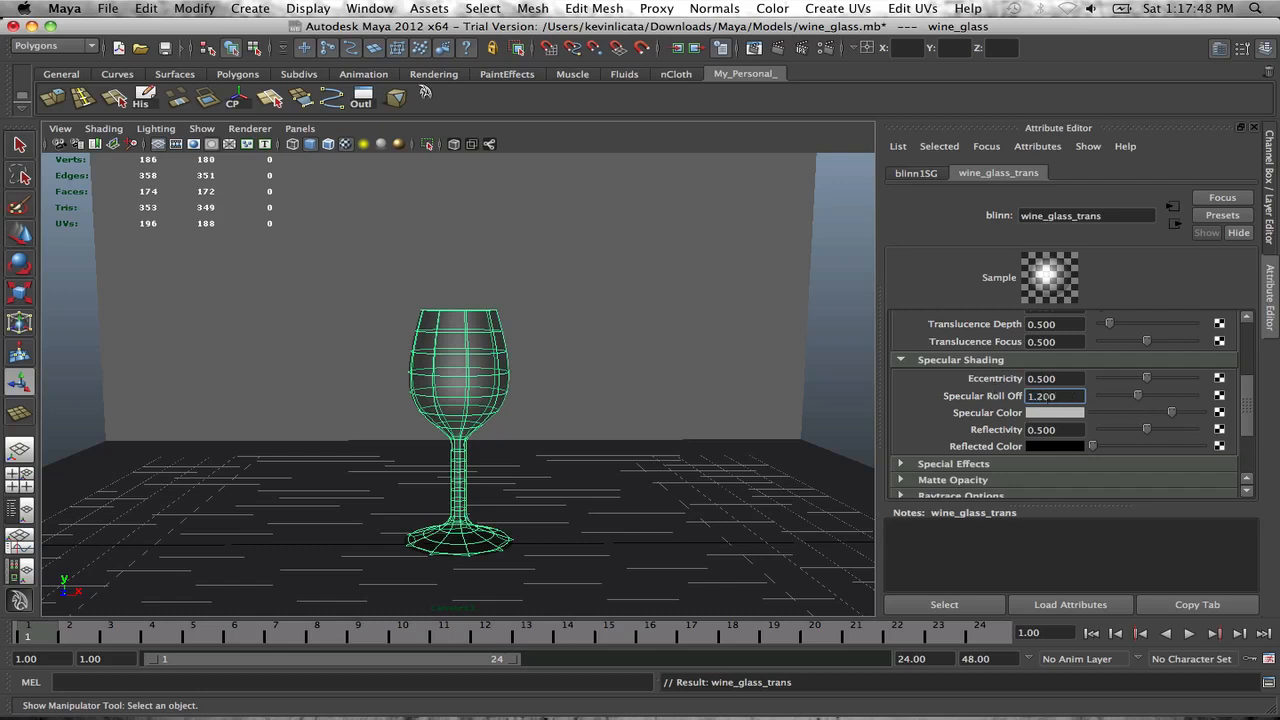
# Step: Set the glass material's Specular Roll Off to 1 and brighten its Specular Color slightly
pyautogui.moveTo(1064, 398); pyautogui.dragTo(978, 389)
pyautogui.write('1')
pyautogui.press('Return')
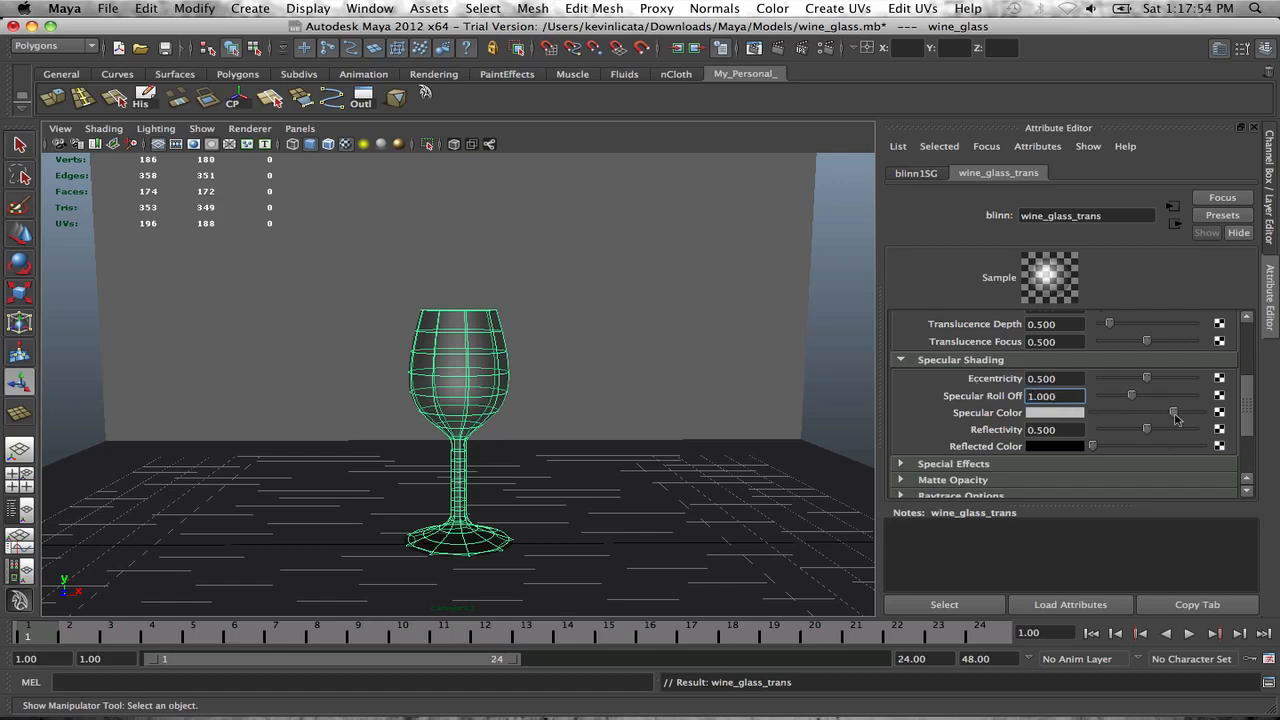
pyautogui.moveTo(1177, 418); pyautogui.dragTo(1184, 418)
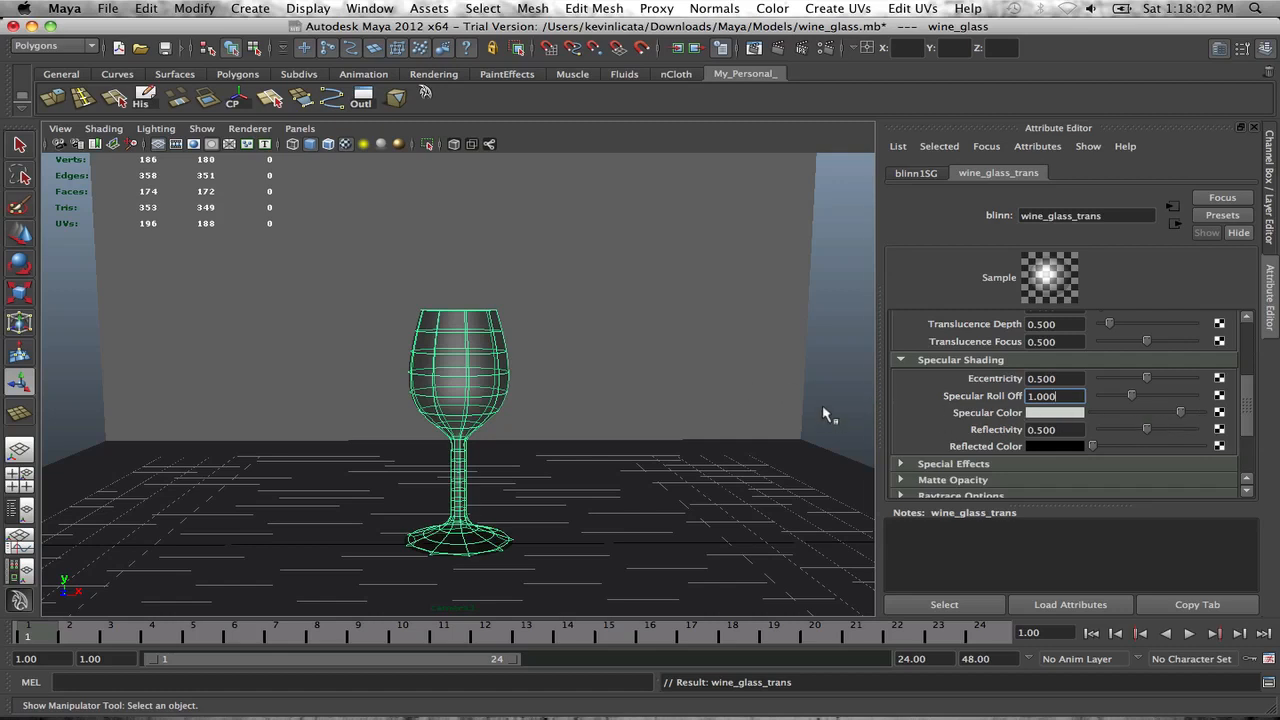
# Step: Reselect the wine glass, darken its material's Specular Color very slightly, review the remaining material attributes and deselect the glass
pyautogui.click(823, 379)
pyautogui.click(459, 366)
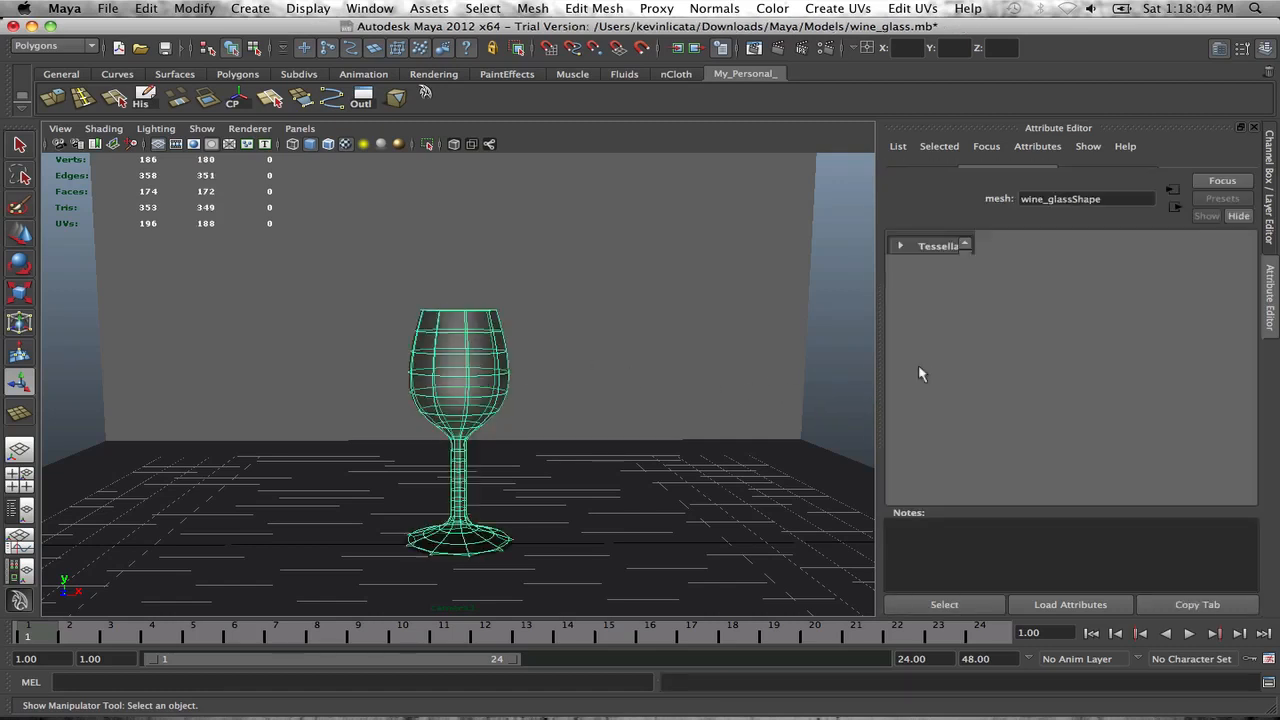
pyautogui.click(1108, 173)
pyautogui.press('z')
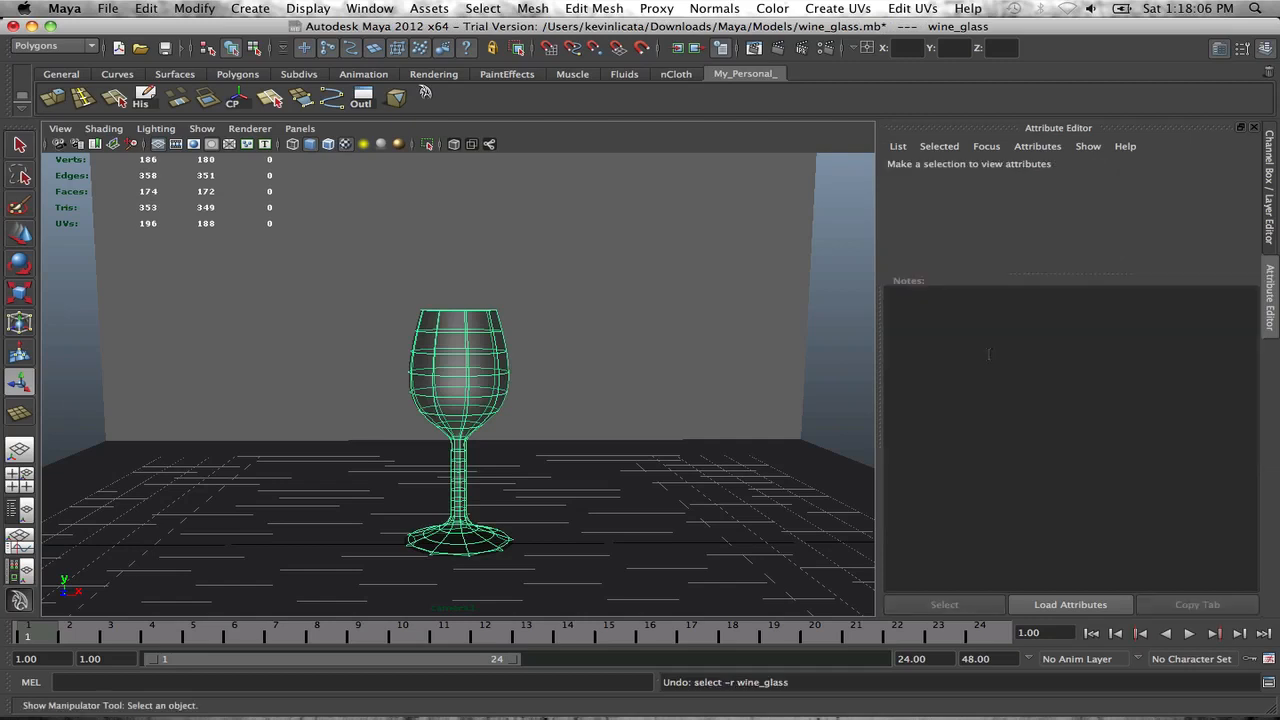
pyautogui.click(491, 360)
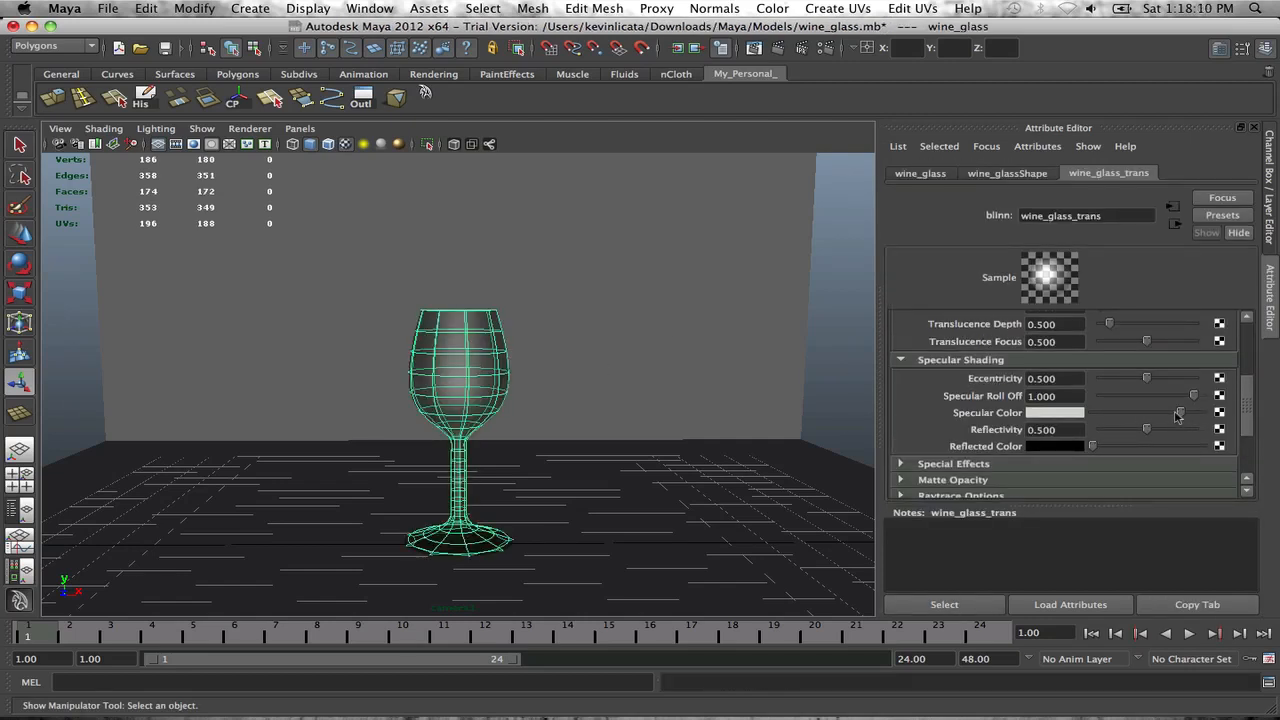
pyautogui.moveTo(1182, 420); pyautogui.dragTo(1177, 422)
pyautogui.scroll(-3, 975, 460)
pyautogui.scroll(3, 1003, 450)
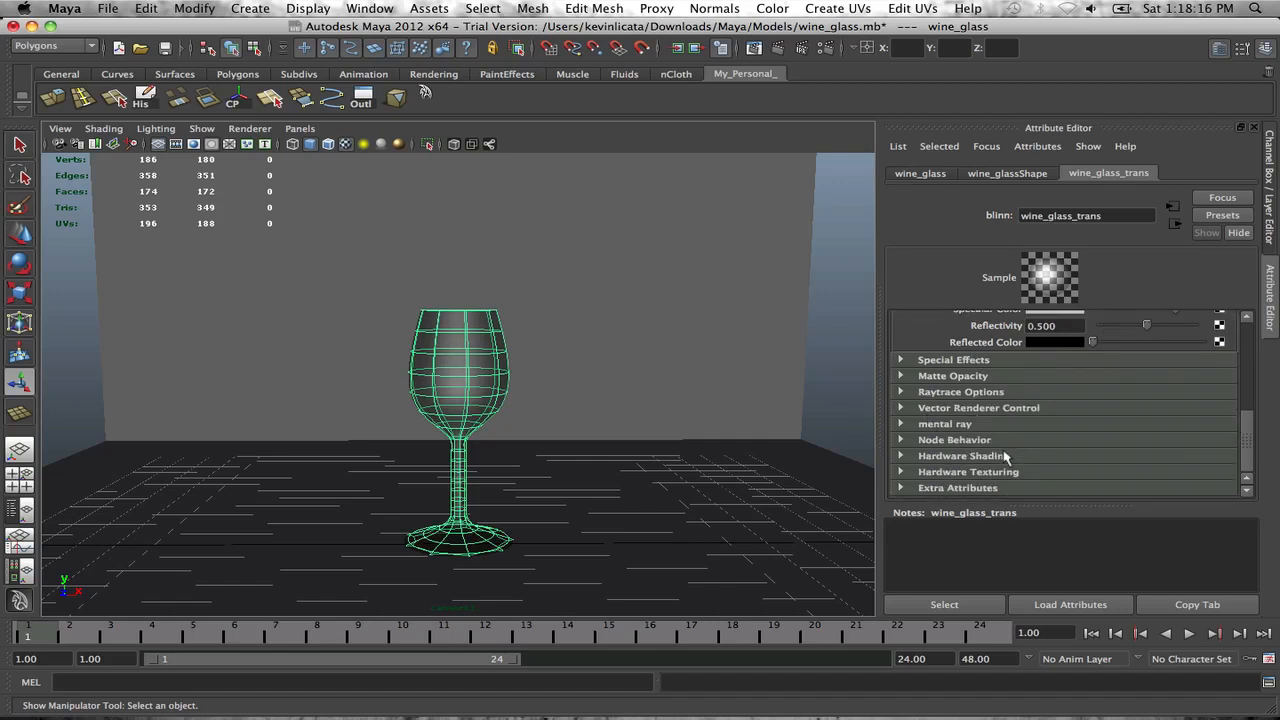
pyautogui.scroll(5, 1060, 418)
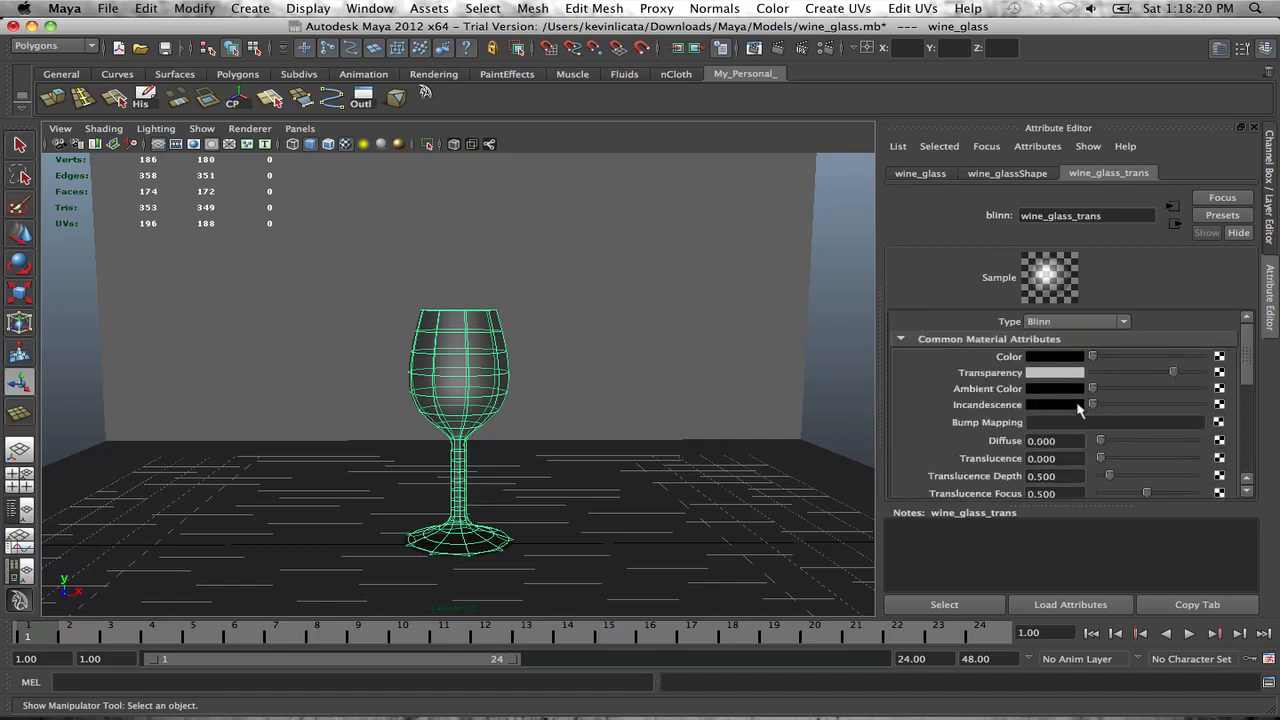
pyautogui.click(853, 363)
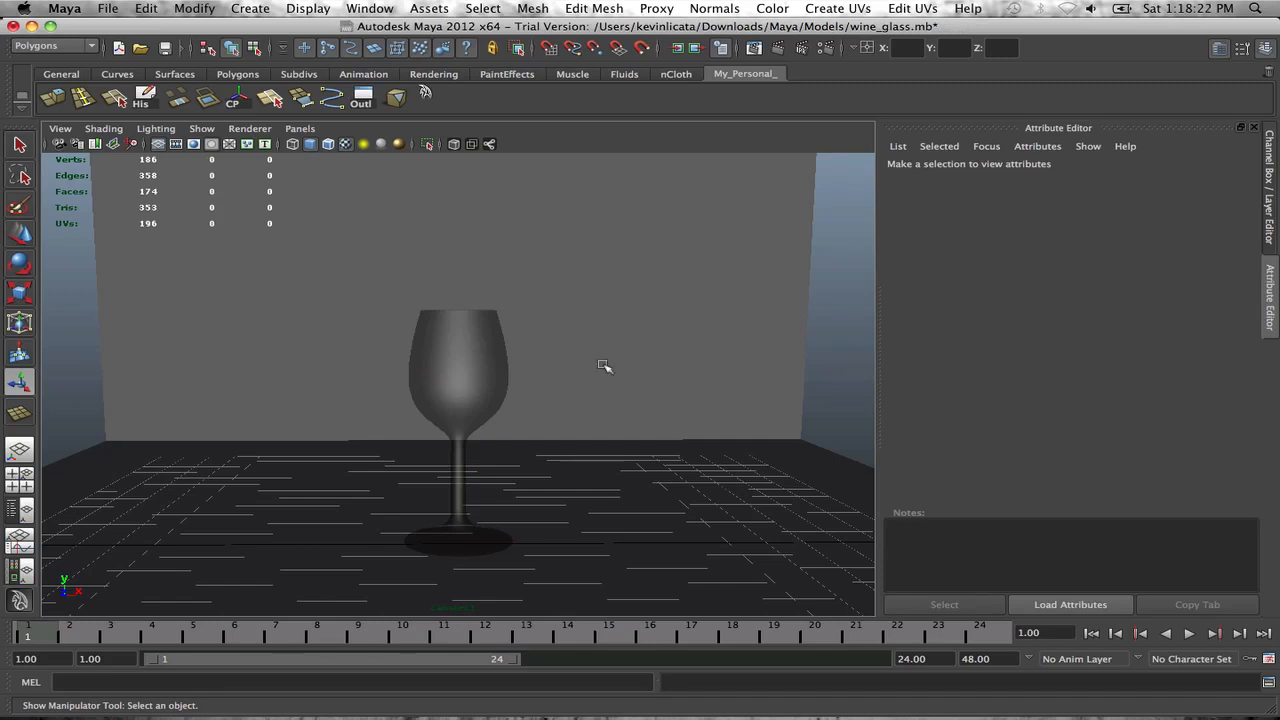
# Step: Set the scene to render using mental ray with the Production quality preset
pyautogui.click(824, 50)
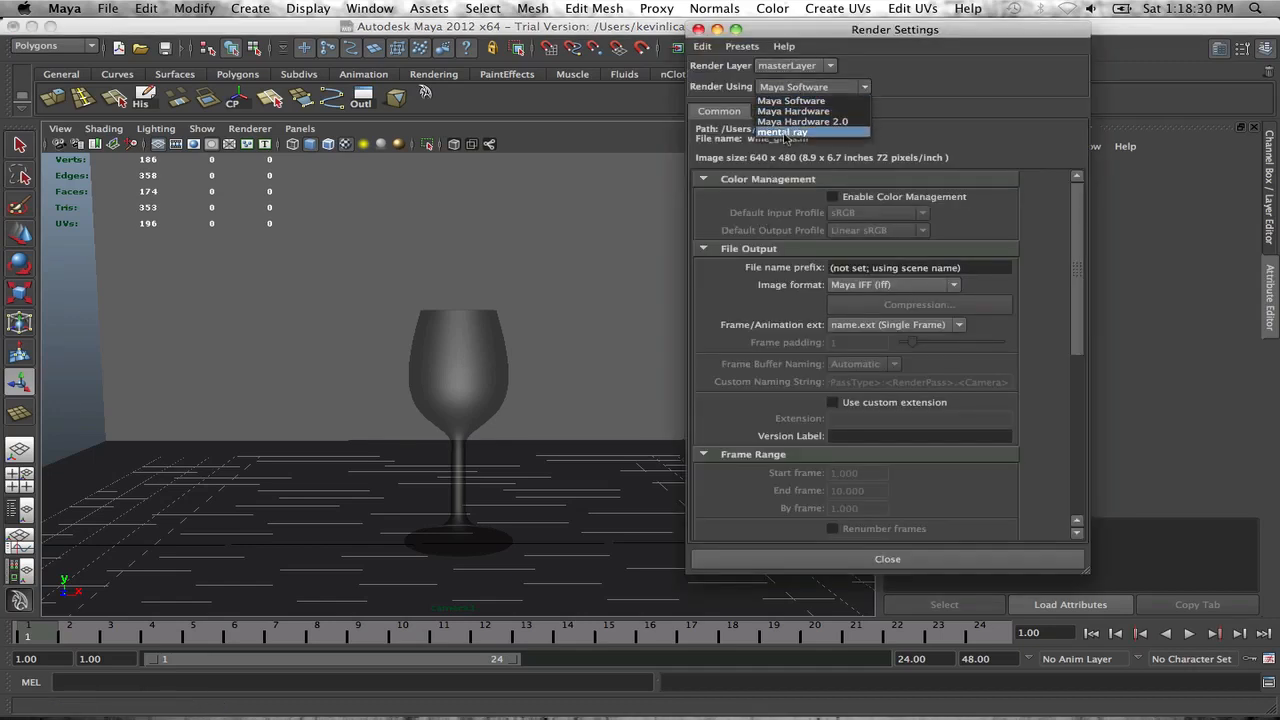
pyautogui.click(785, 133)
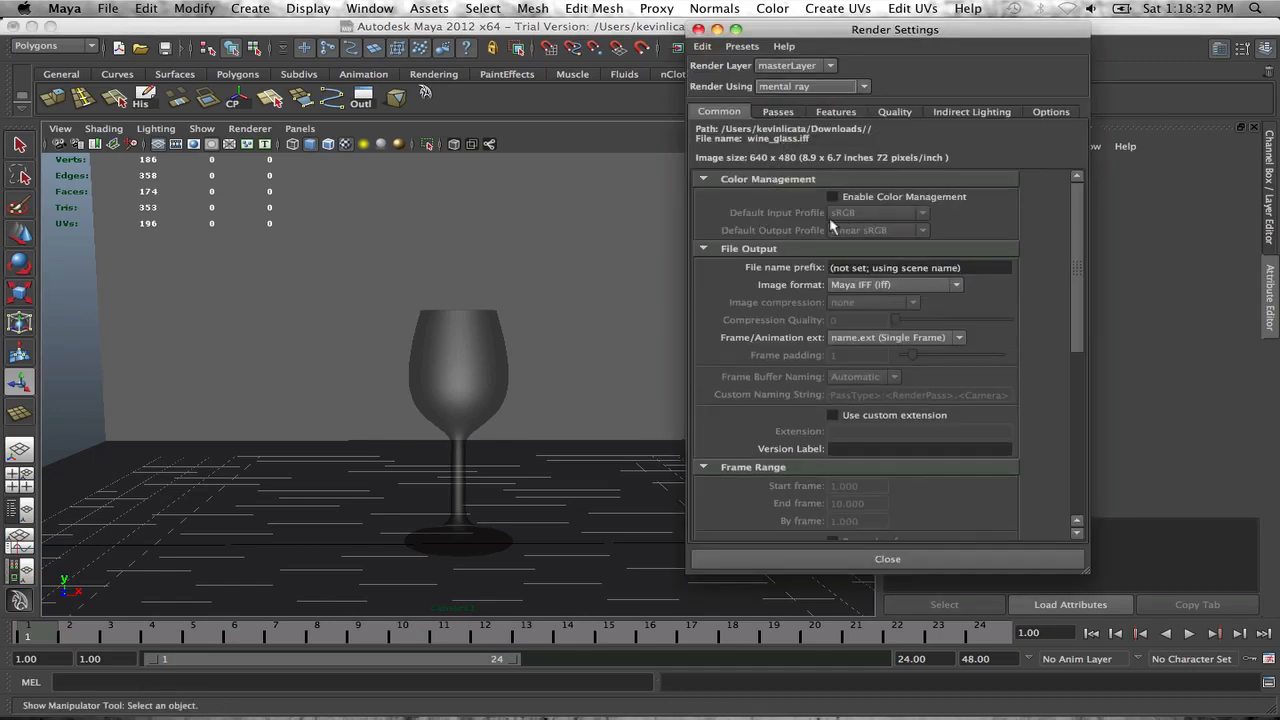
pyautogui.scroll(-10, 752, 315)
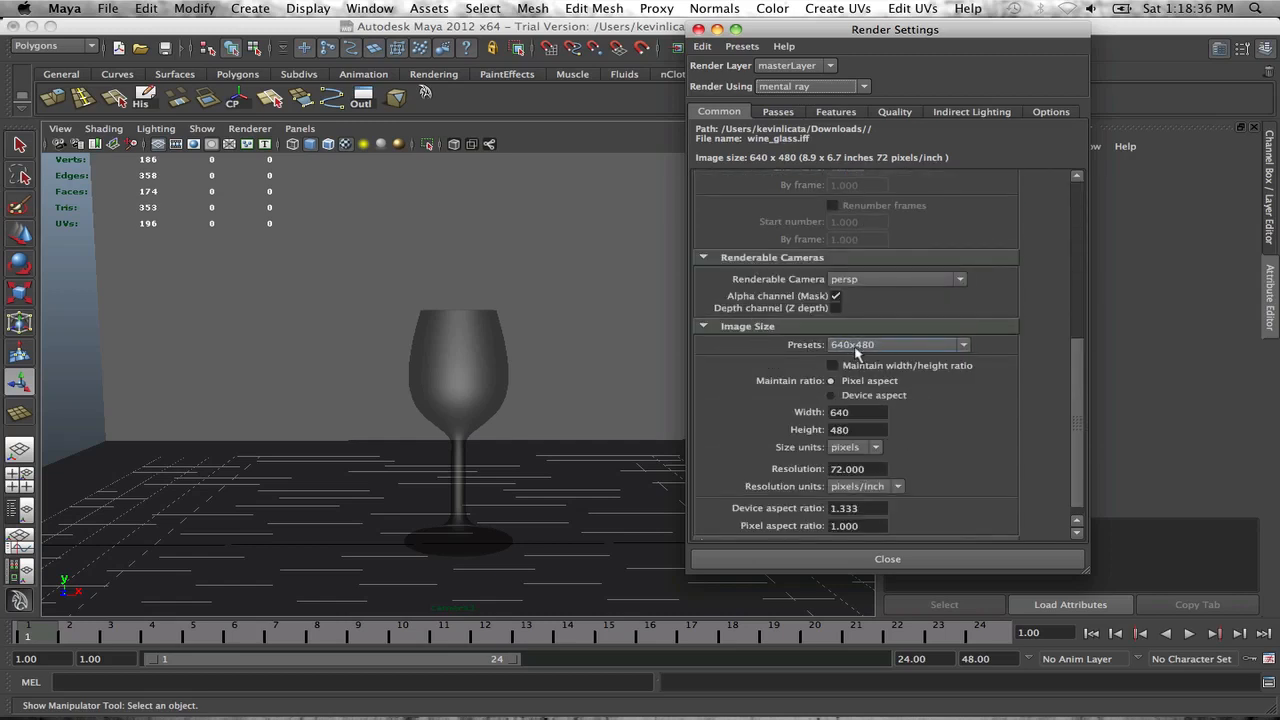
pyautogui.scroll(10, 855, 345)
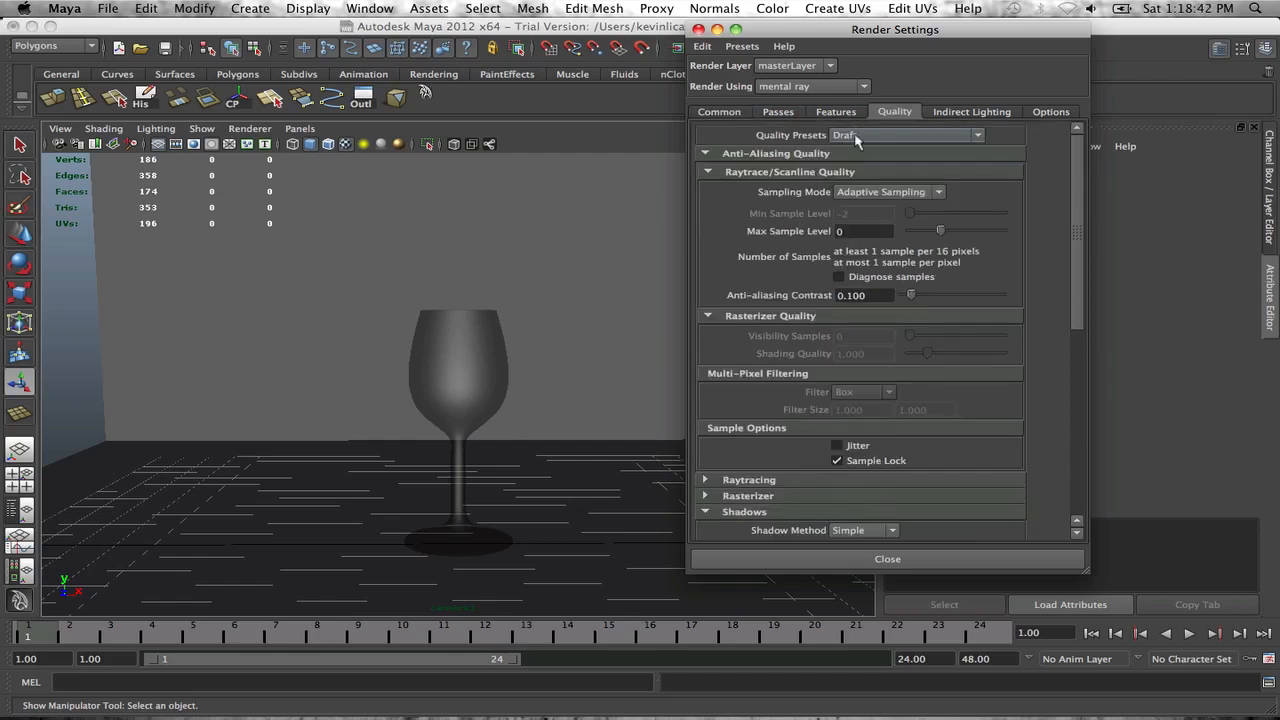
pyautogui.click(884, 135)
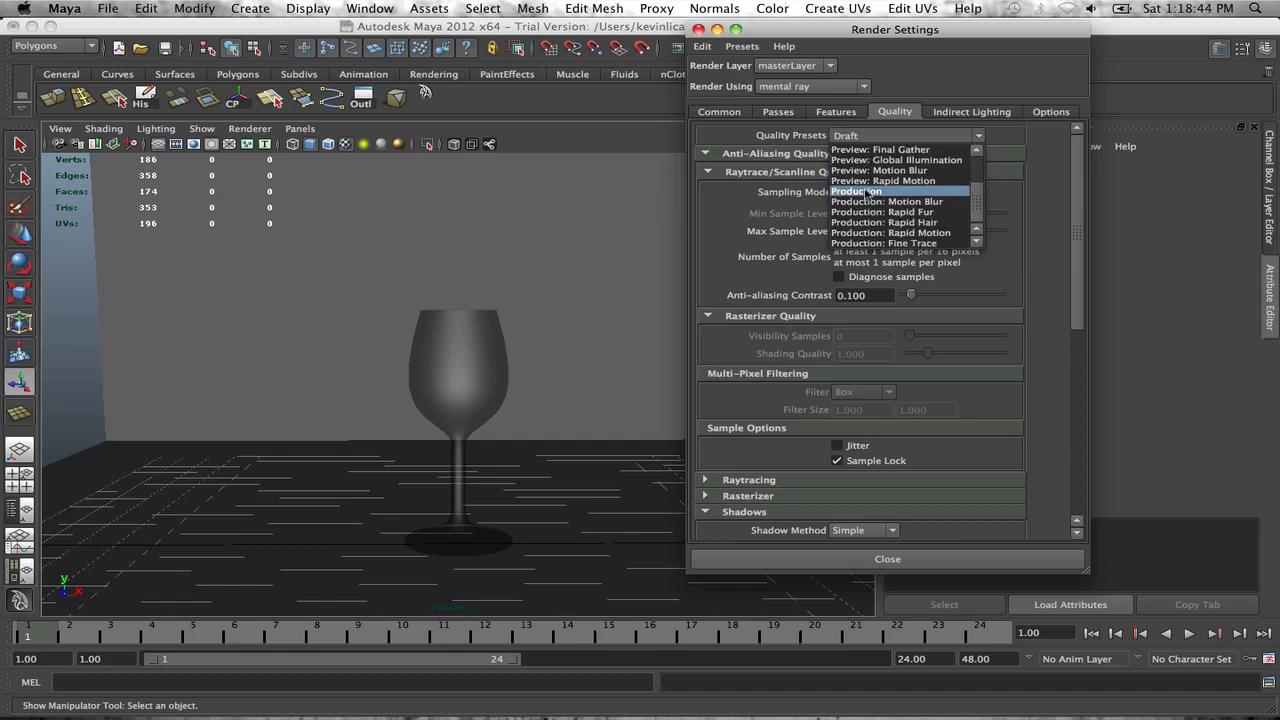
pyautogui.click(866, 191)
# Step: Enable Global Illumination and Final Gathering for indirect lighting, check the common render settings and close them
pyautogui.click(980, 112)
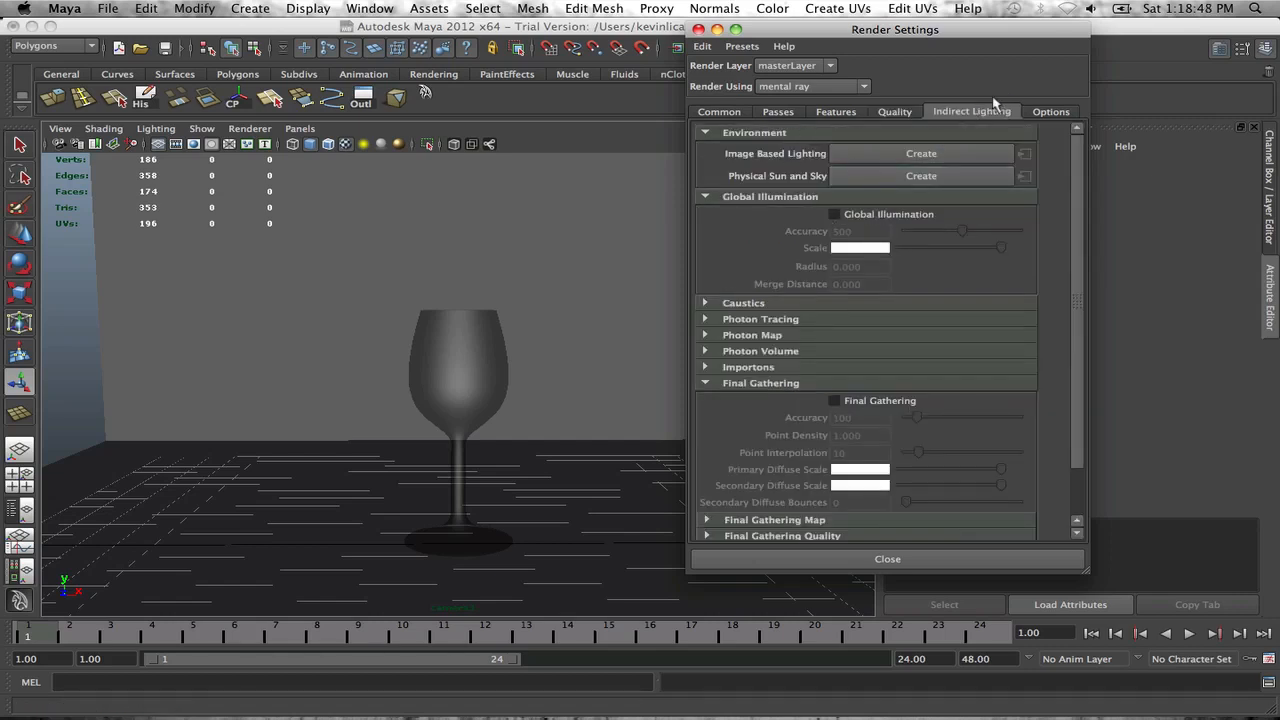
pyautogui.click(834, 214)
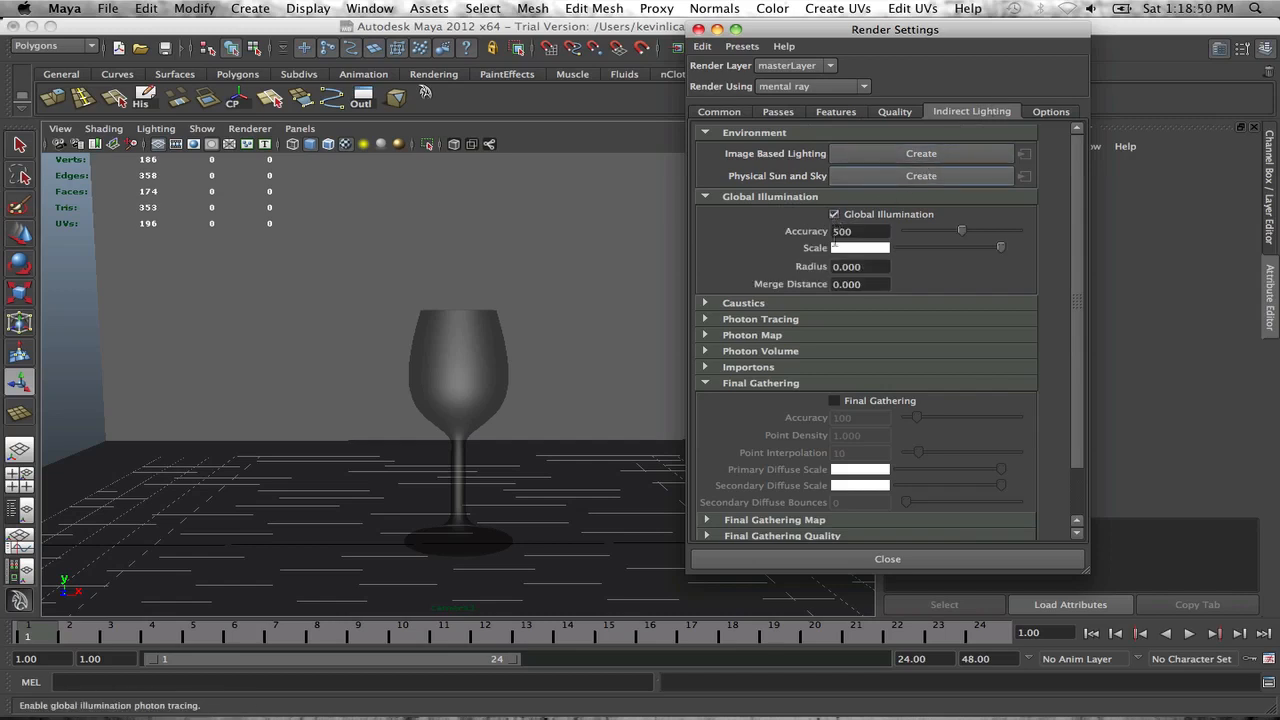
pyautogui.click(835, 401)
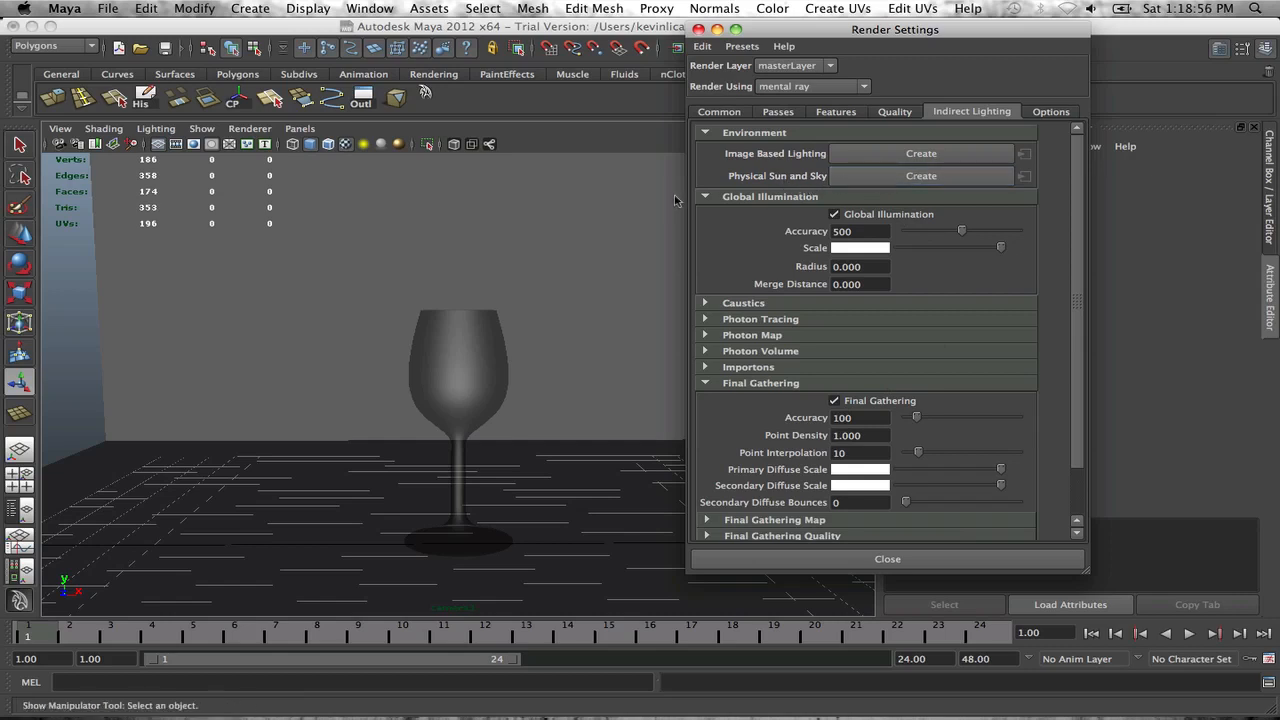
pyautogui.click(778, 111)
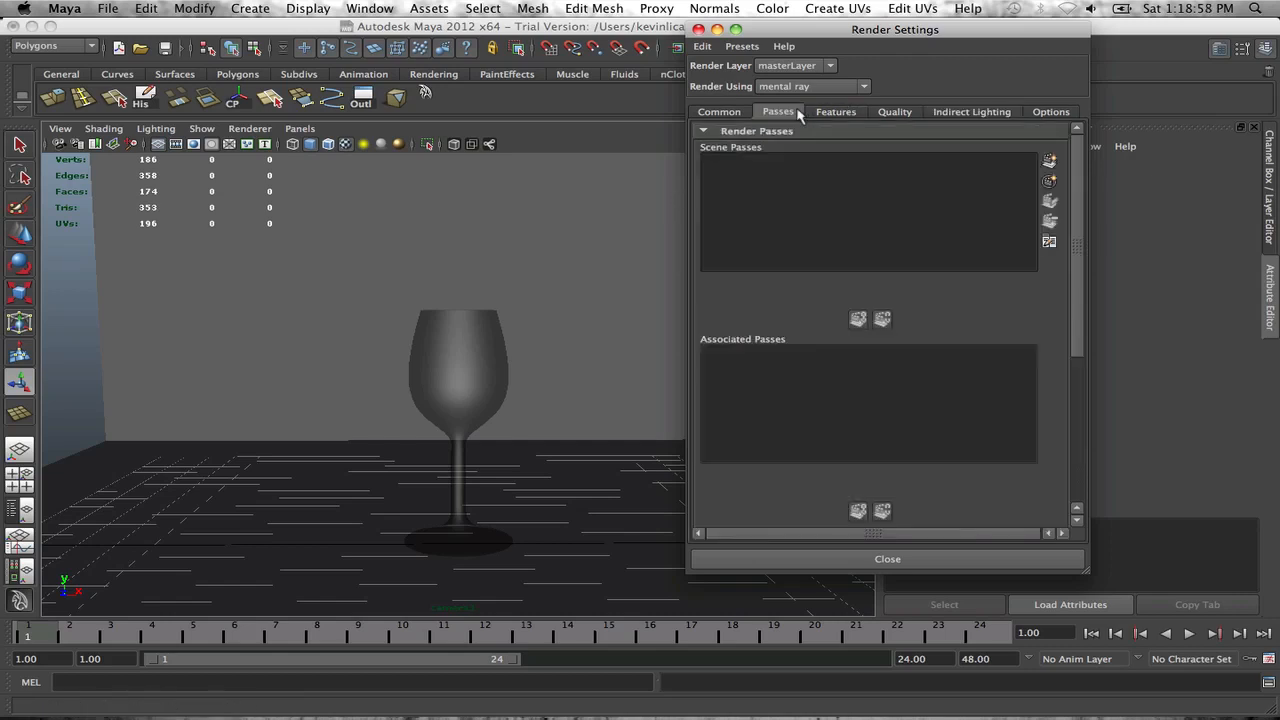
pyautogui.click(719, 111)
pyautogui.scroll(-5, 844, 294)
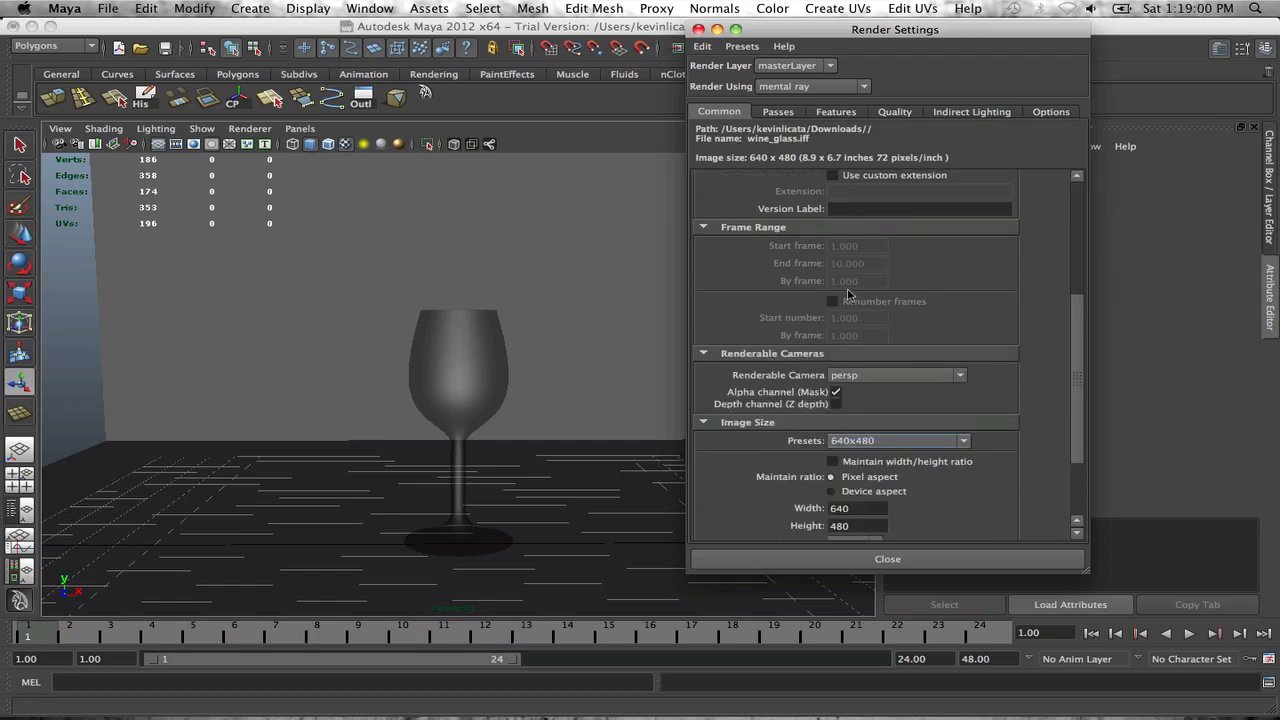
pyautogui.scroll(-2, 848, 294)
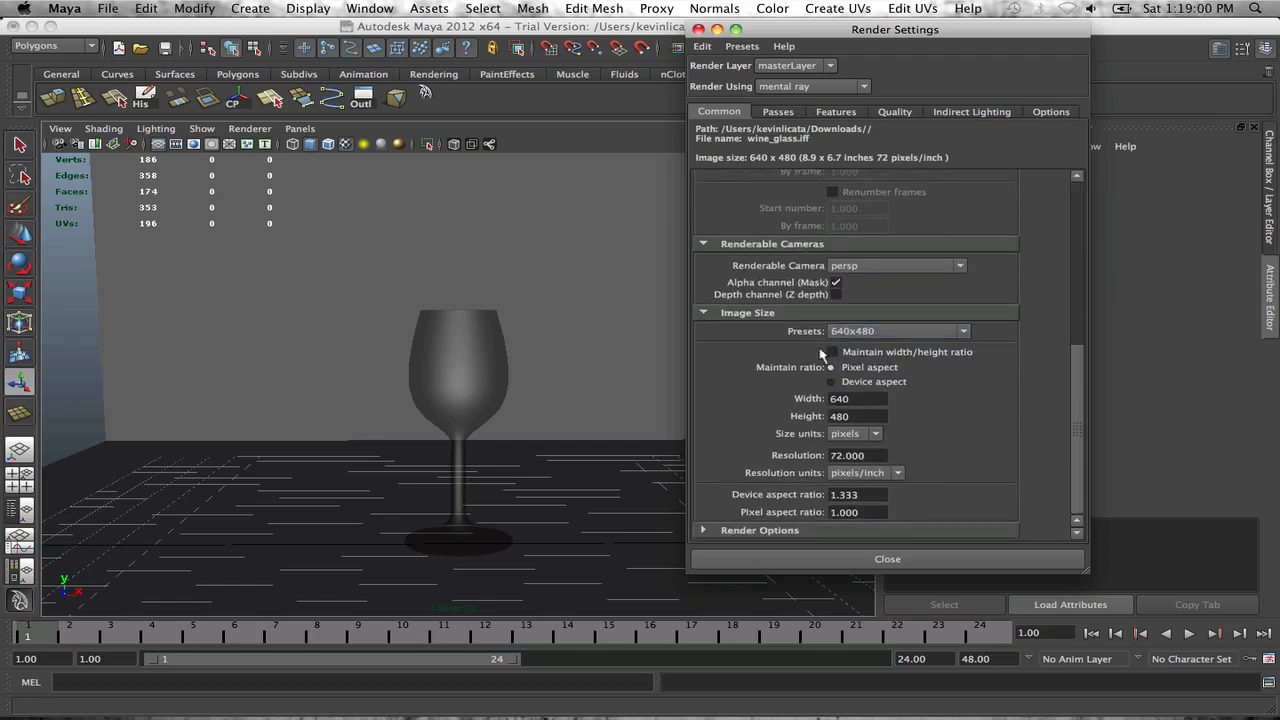
pyautogui.click(888, 557)
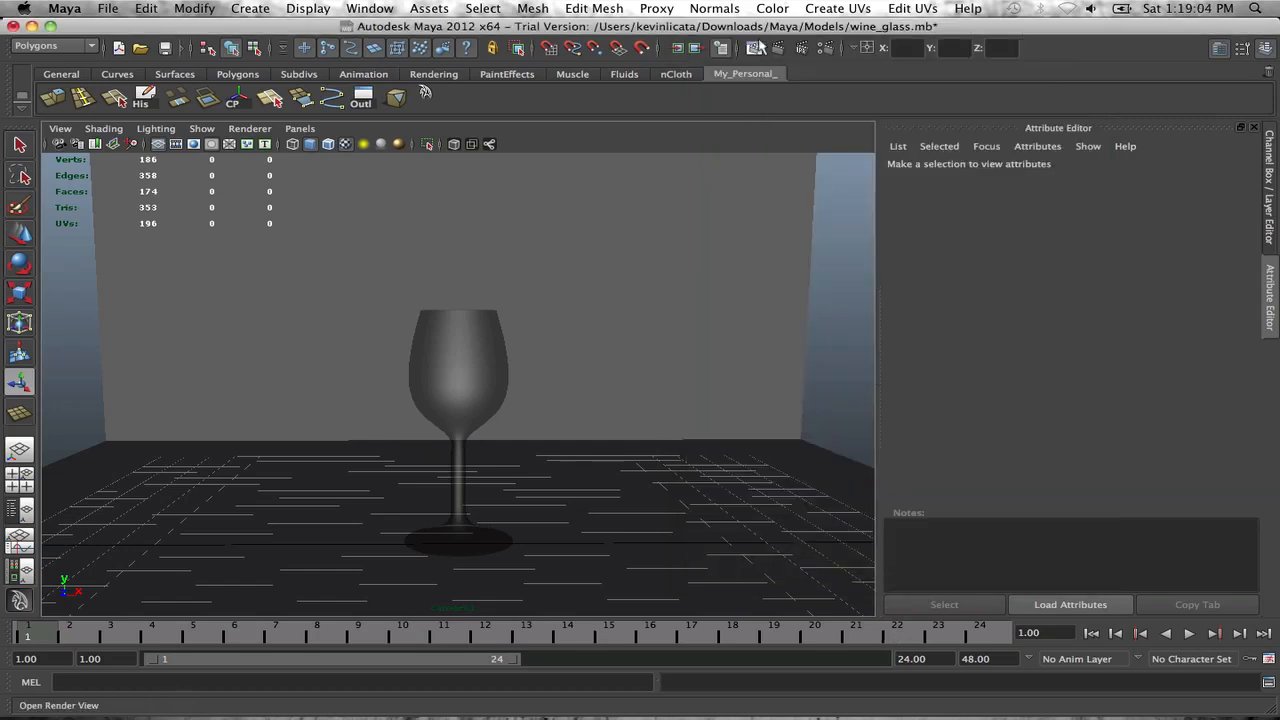
# Step: Render the current frame through the camera, inspect the wine glass in the image, and close the render
pyautogui.click(776, 52)
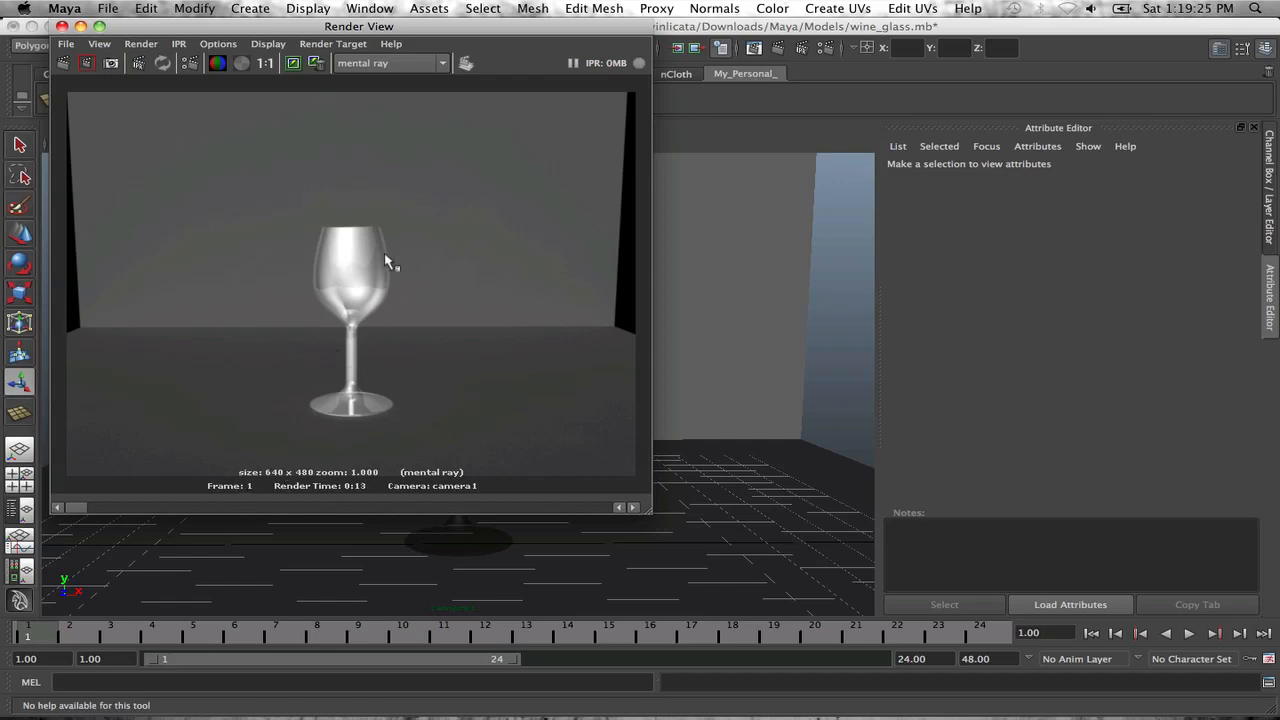
pyautogui.moveTo(507, 37); pyautogui.dragTo(824, 87)
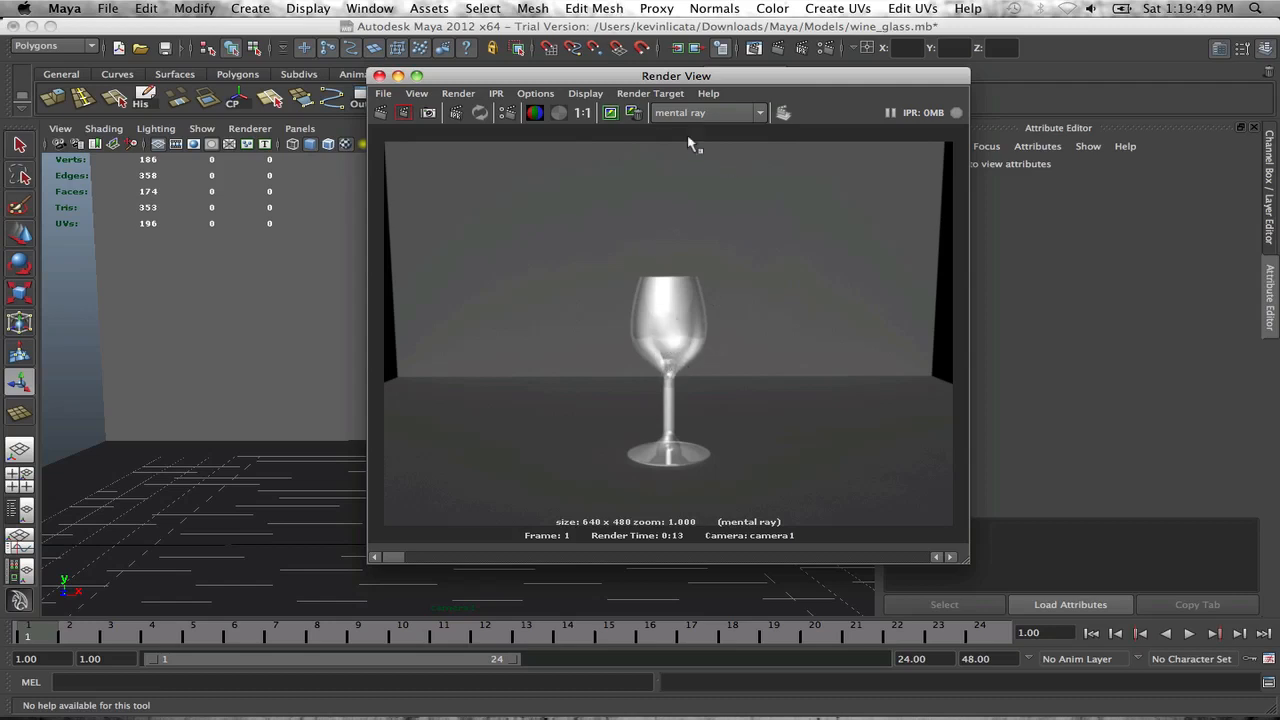
pyautogui.click(379, 76)
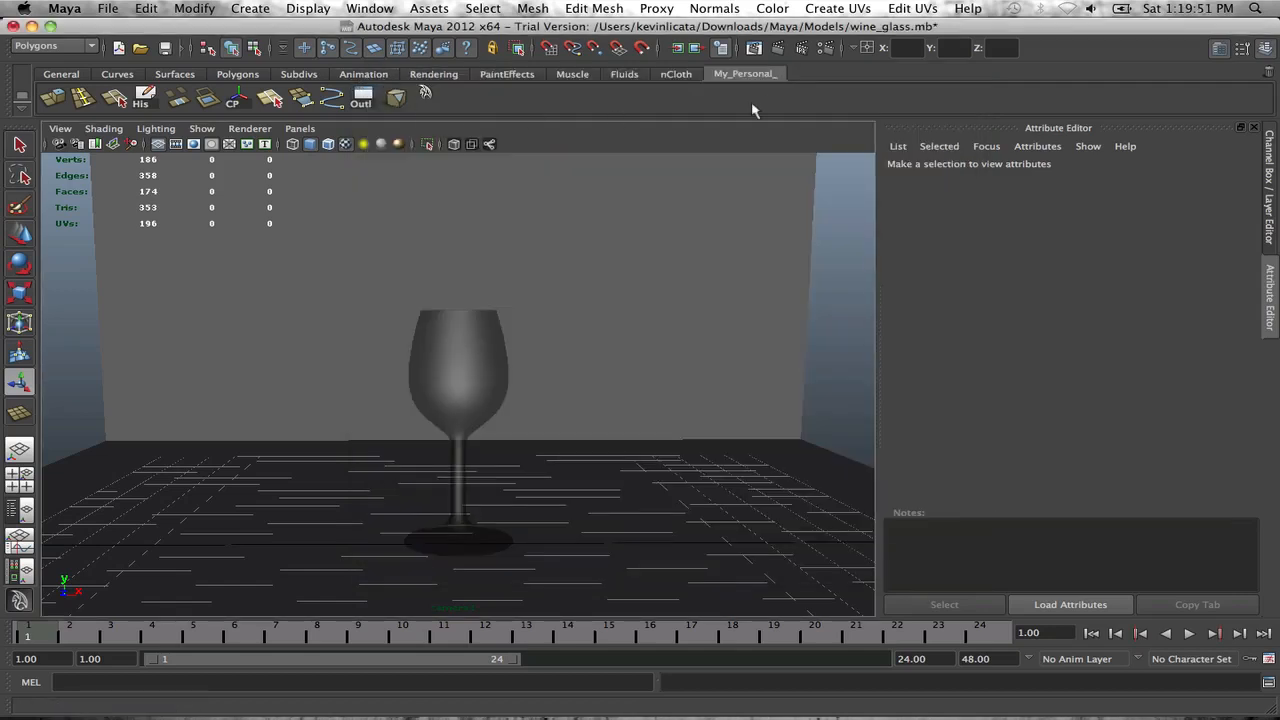
# Step: Set the render image size to the HD 720 preset and close the render settings
pyautogui.click(825, 48)
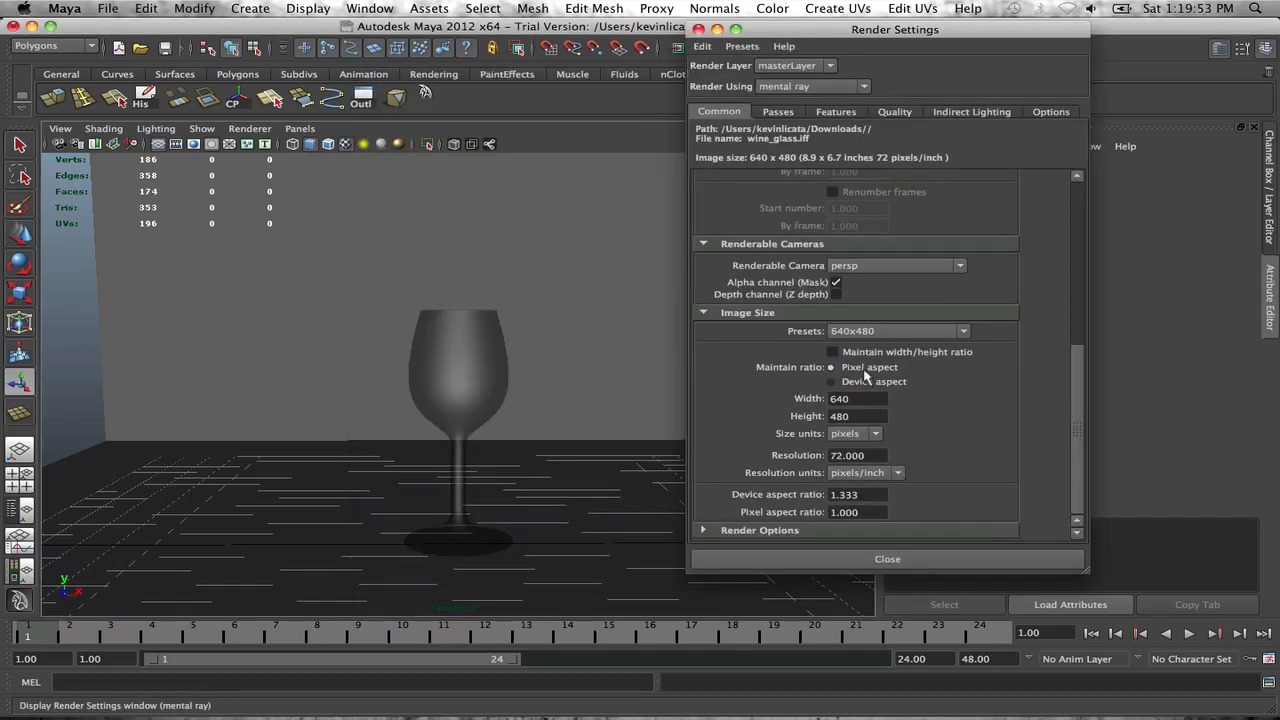
pyautogui.click(895, 331)
pyautogui.click(860, 404)
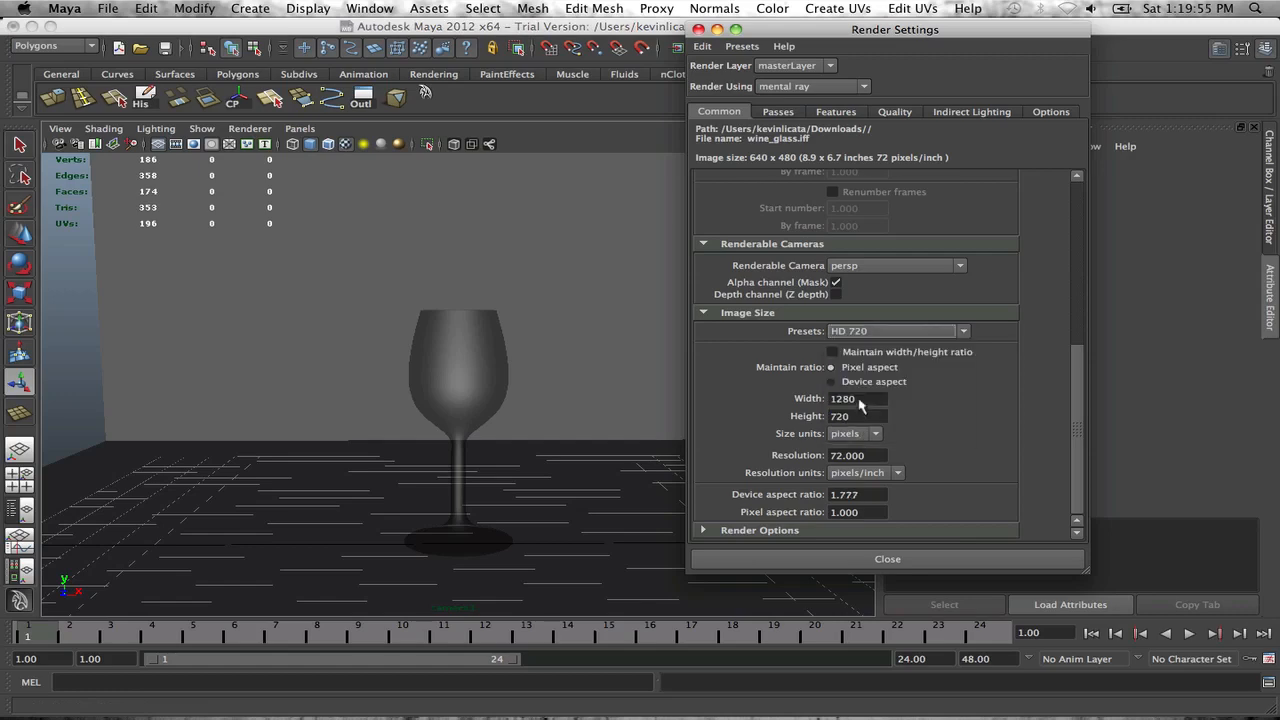
pyautogui.click(842, 560)
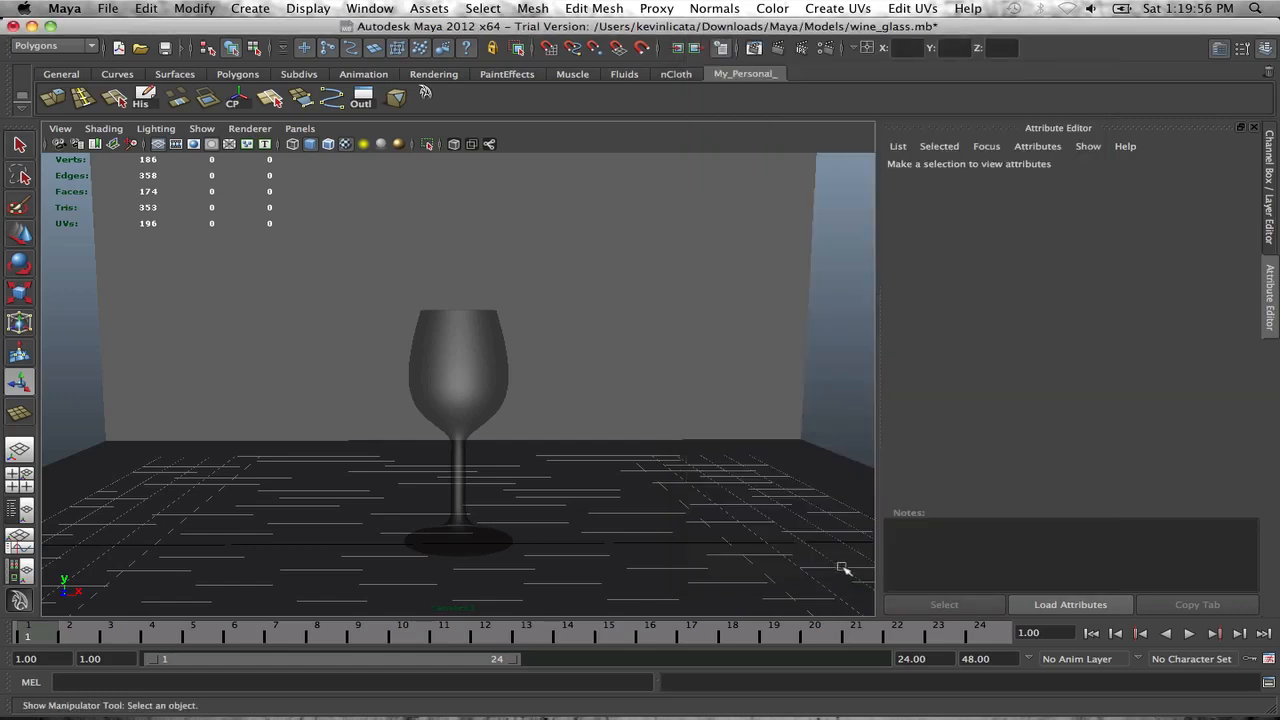
# Step: Render the wine glass at 1280 x 720, inspect the larger image, and close the render
pyautogui.click(778, 48)
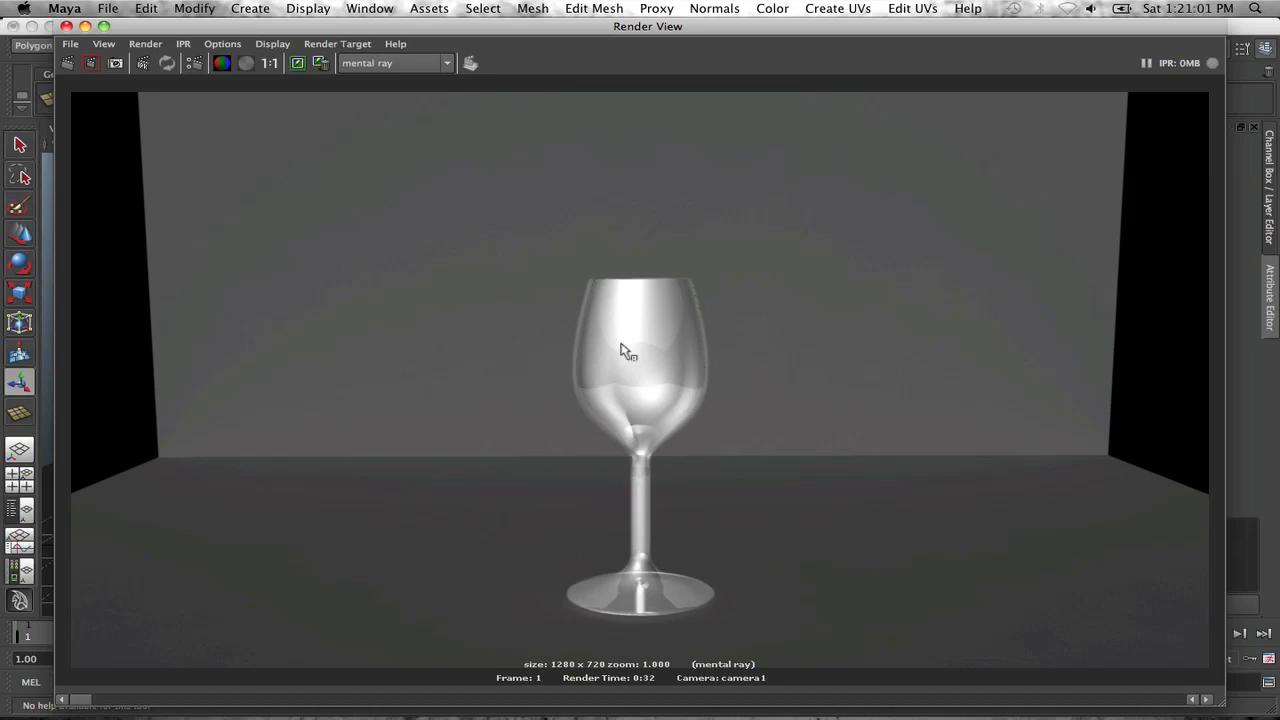
pyautogui.click(297, 64)
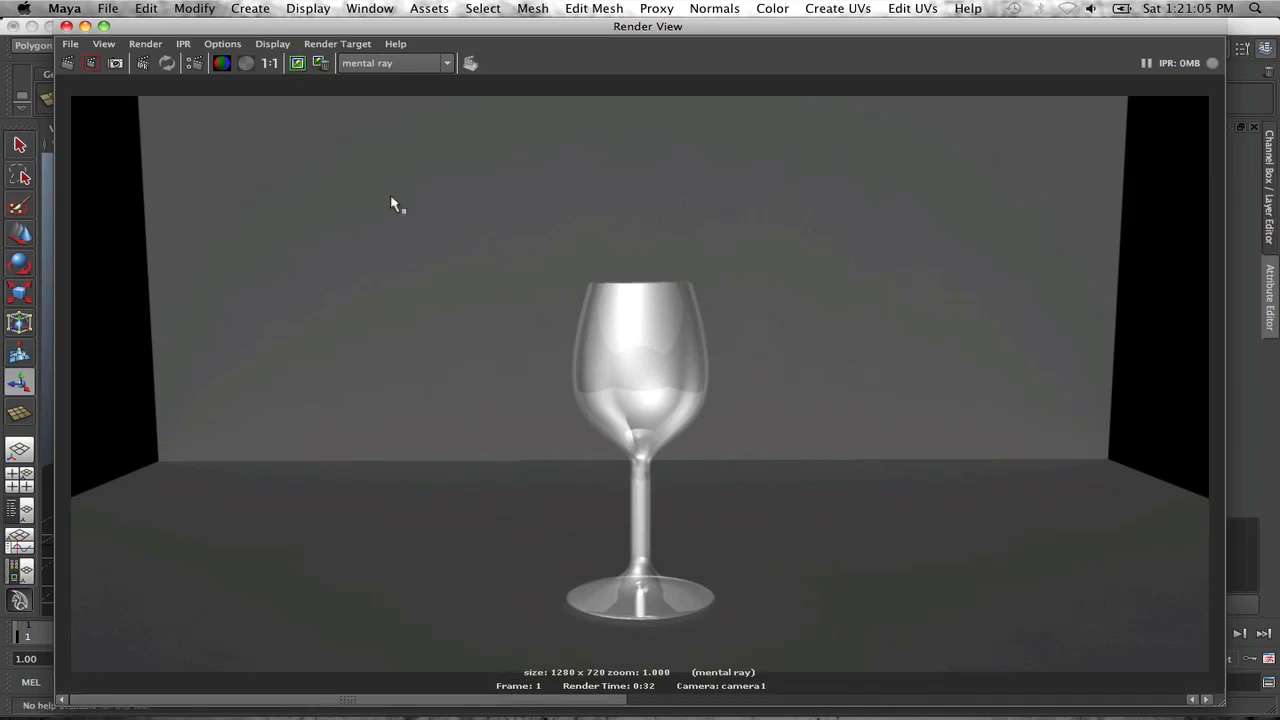
pyautogui.click(66, 26)
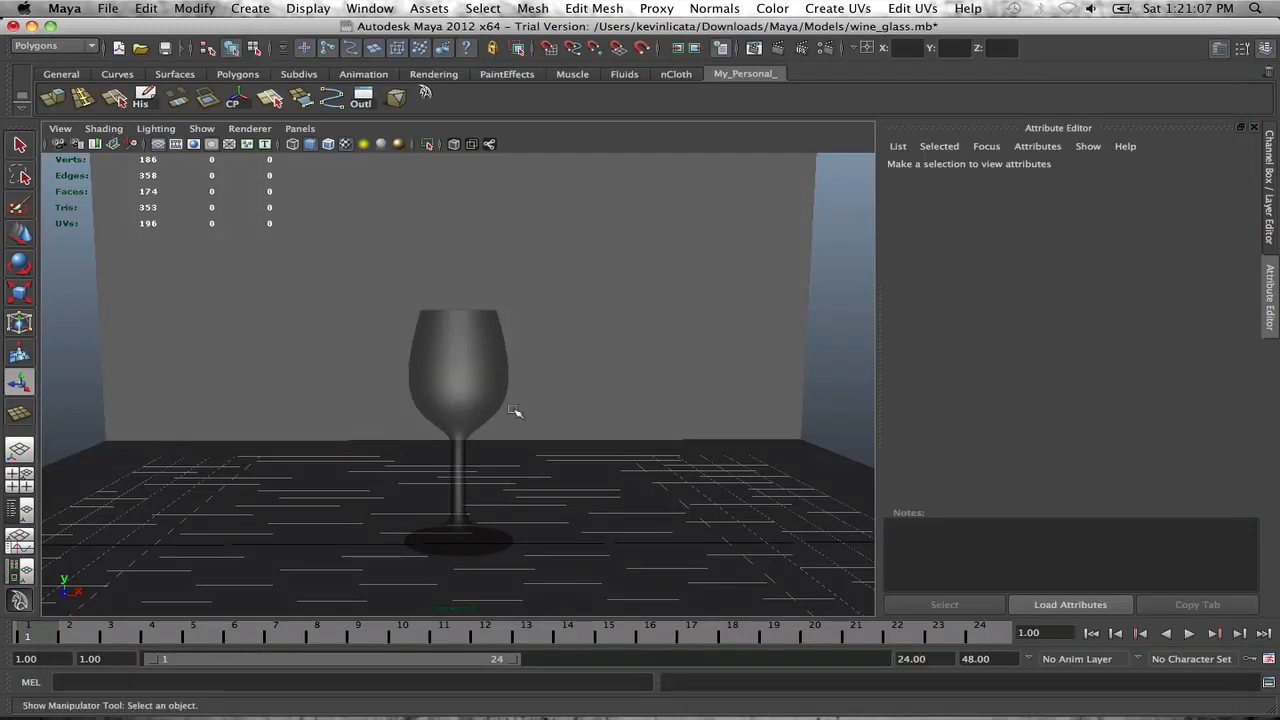
# Step: Select camera1 and orbit it very slightly around the wine glass
pyautogui.click(425, 93)
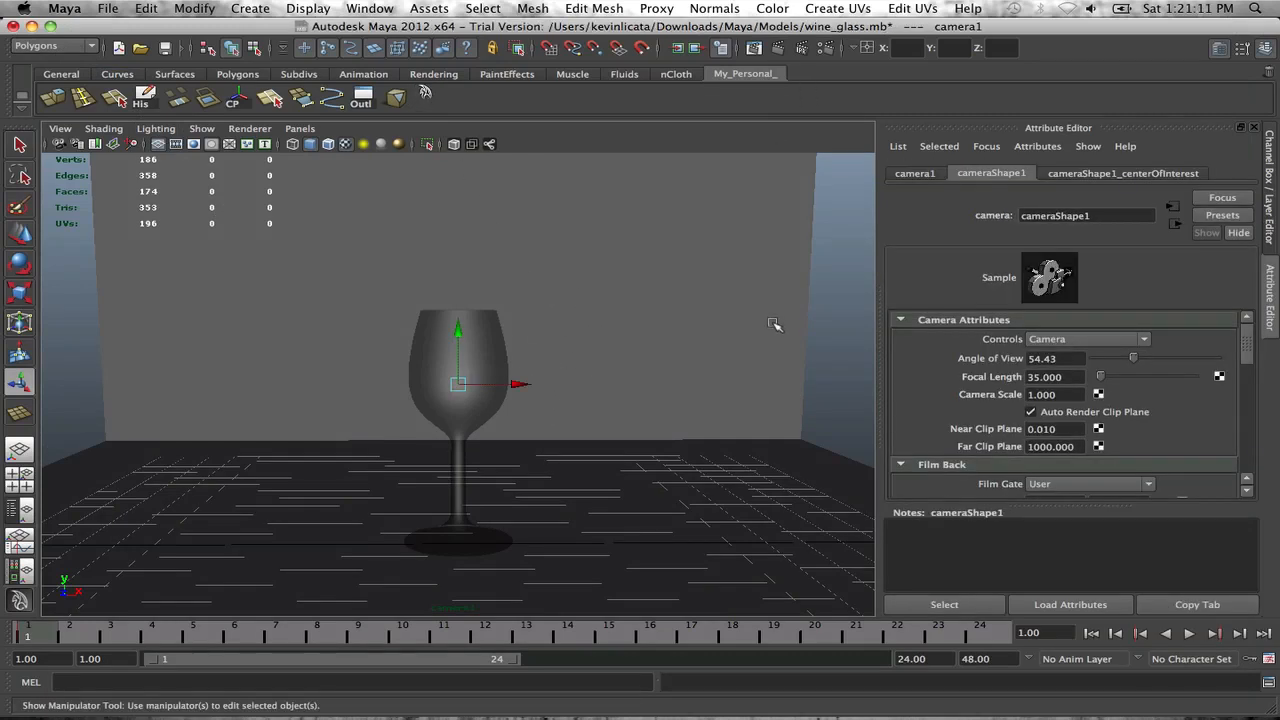
pyautogui.keyDown('alt'); pyautogui.moveTo(563, 357); pyautogui.dragTo(560, 355); pyautogui.keyUp('alt')
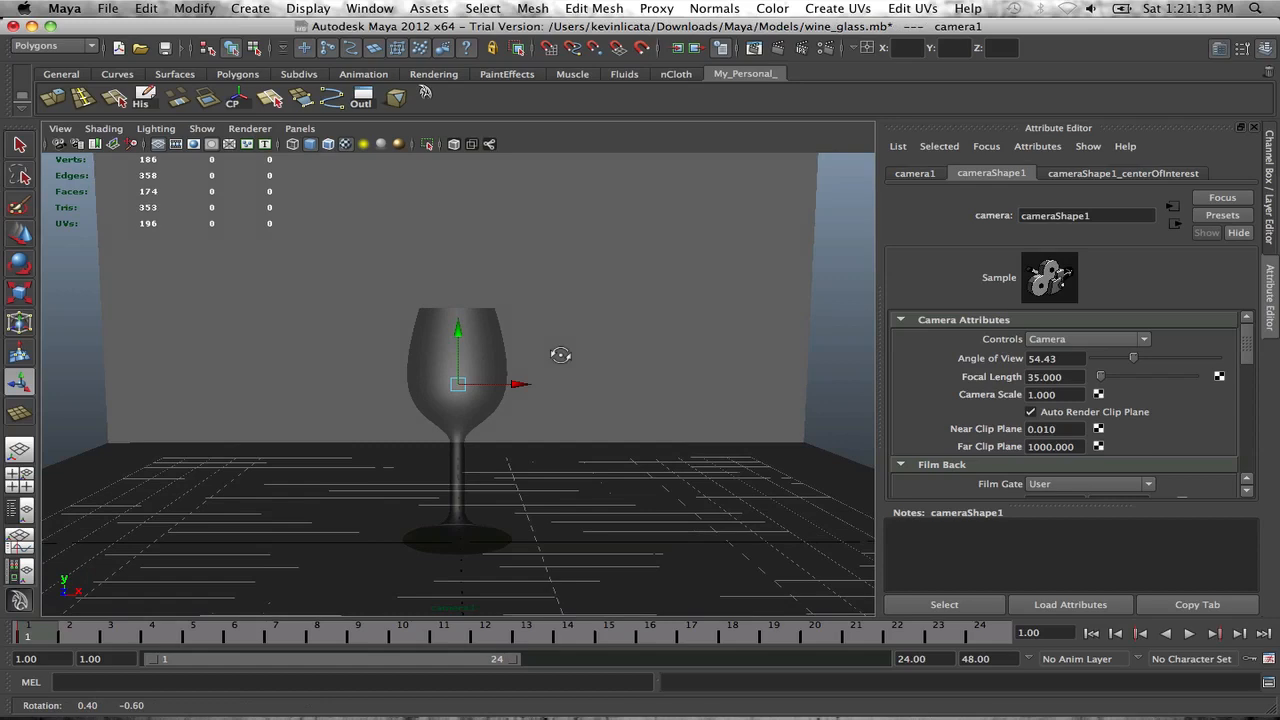
pyautogui.scroll(3, 560, 355)
pyautogui.scroll(-3, 560, 355)
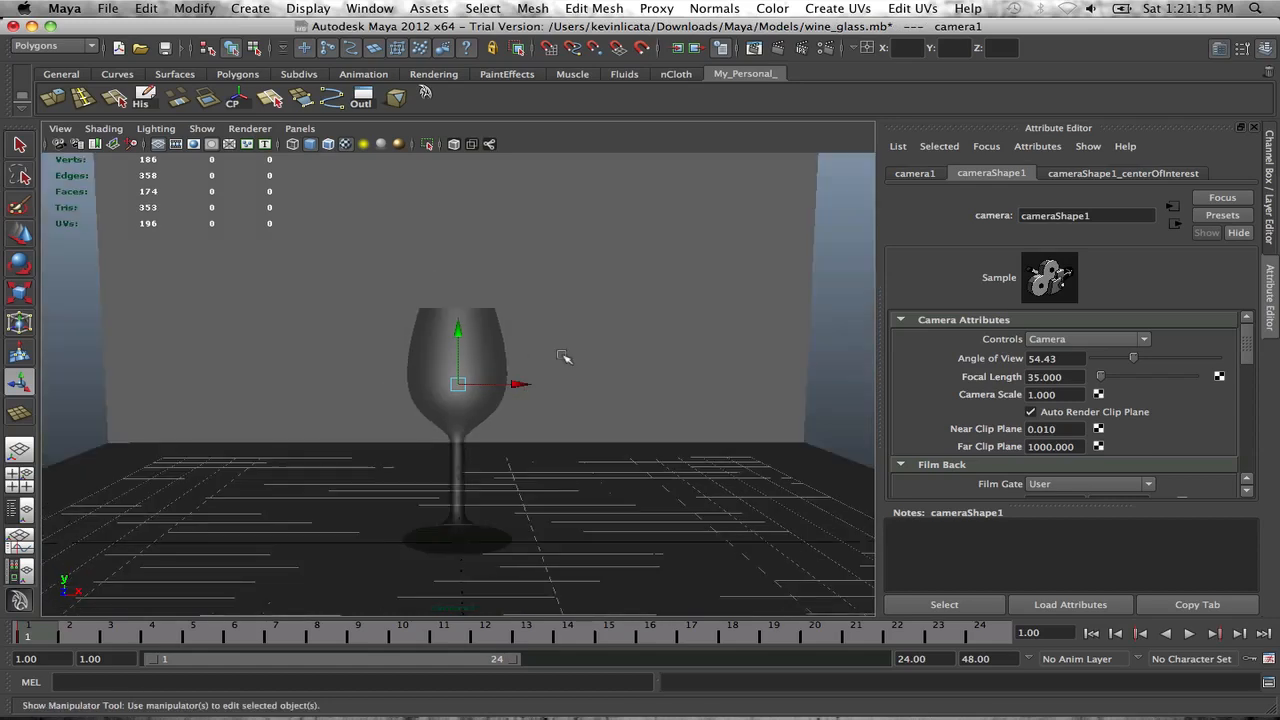
# Step: Test camera1's key by zooming and orbiting the camera, scrubbing to frame 1 each time to restore the keyed view
pyautogui.scroll(2, 564, 357)
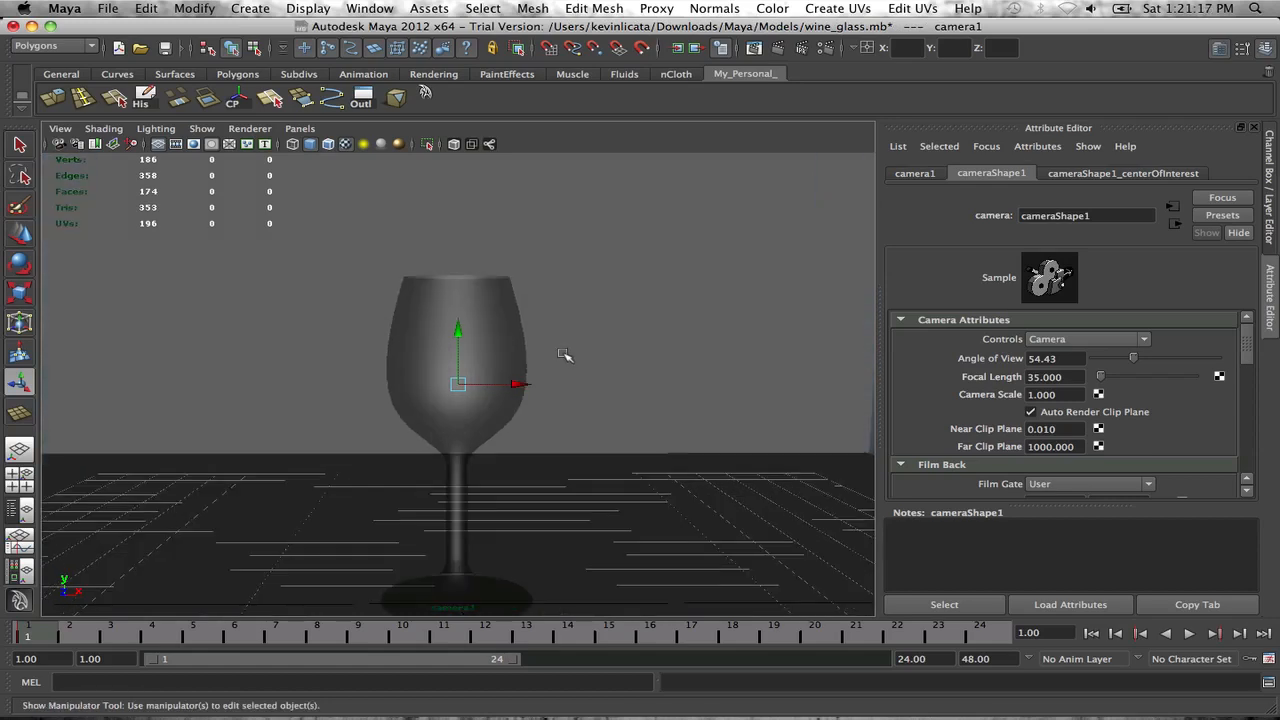
pyautogui.scroll(-3, 564, 356)
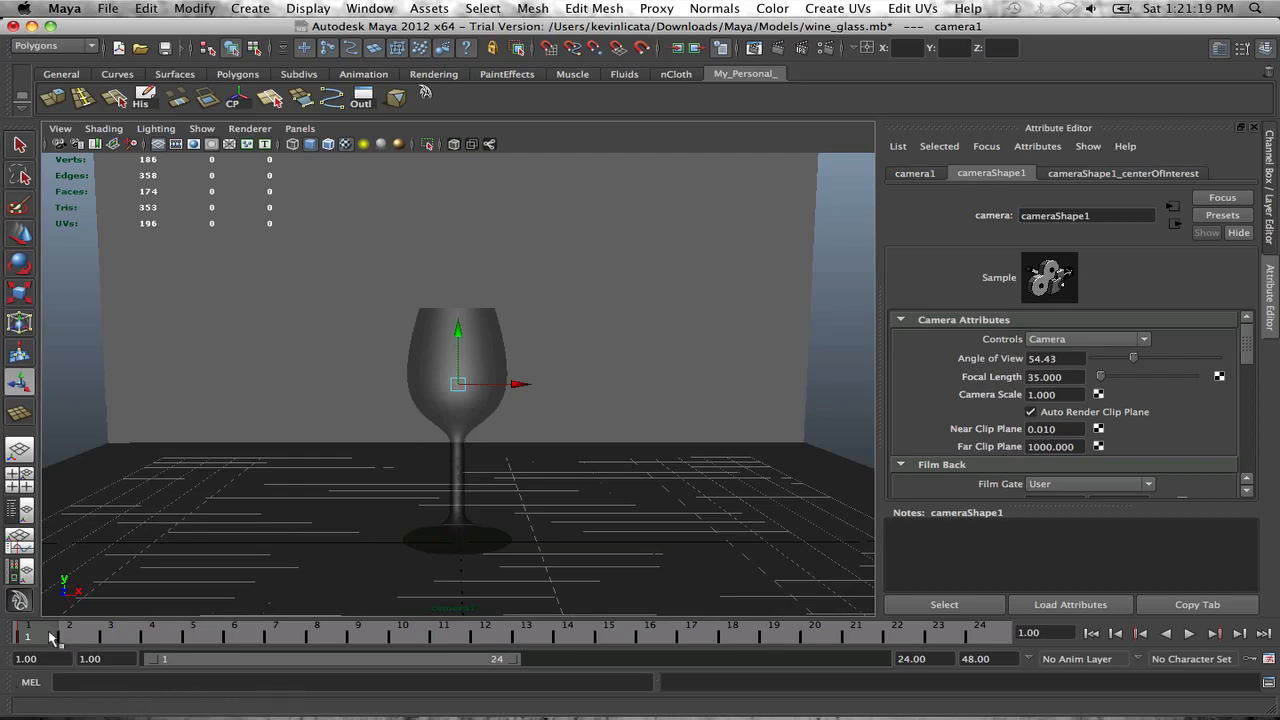
pyautogui.moveTo(52, 636); pyautogui.dragTo(45, 645)
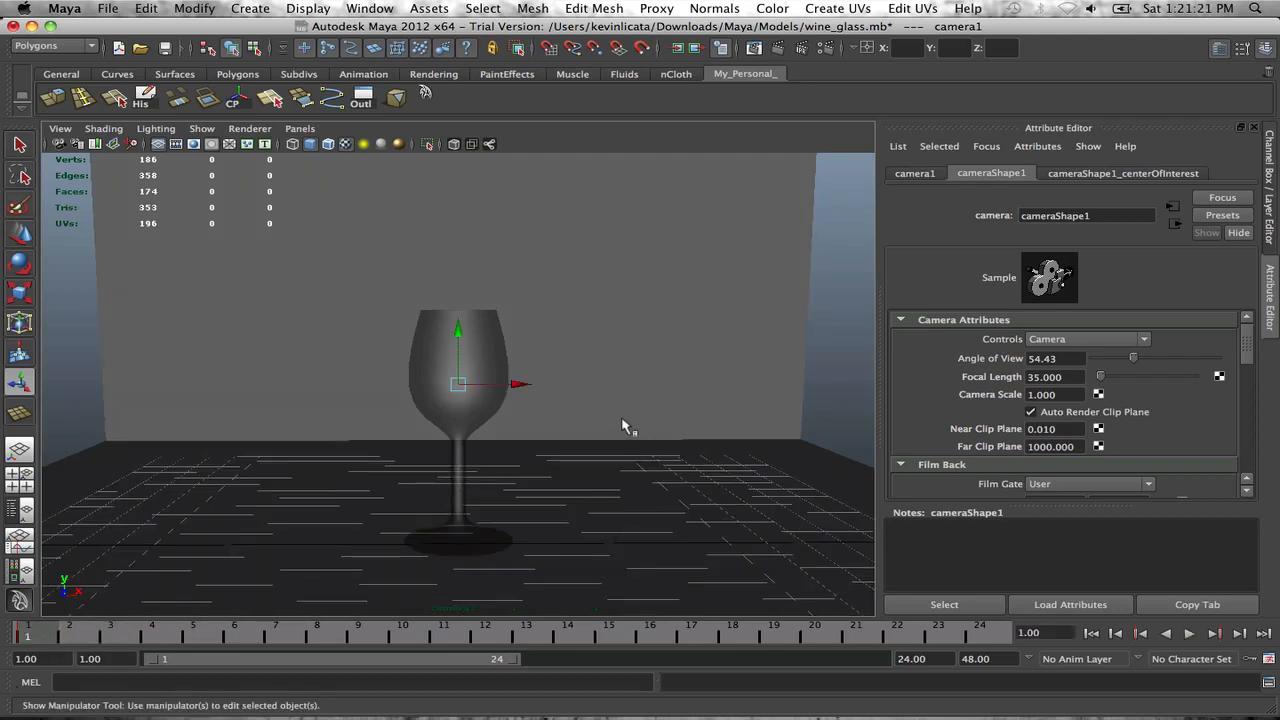
pyautogui.keyDown('alt'); pyautogui.moveTo(626, 427); pyautogui.dragTo(614, 421); pyautogui.keyUp('alt')
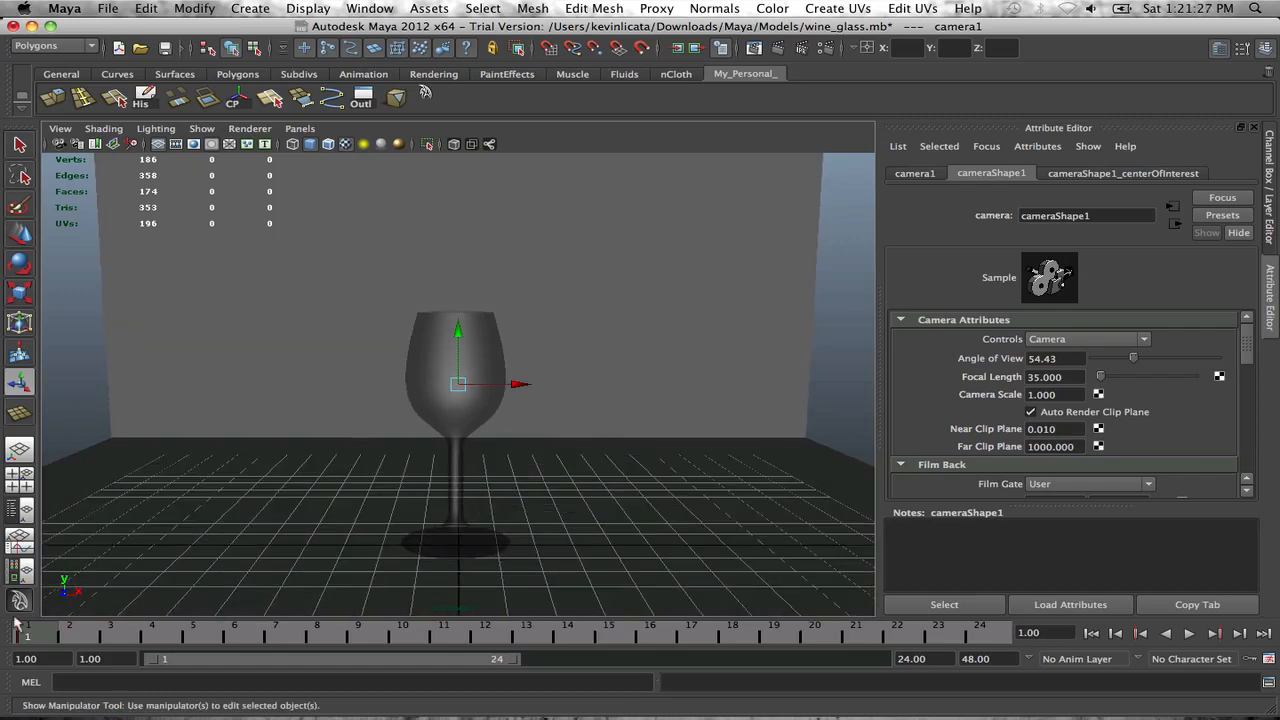
pyautogui.moveTo(46, 630)
pyautogui.mouseDown()
pyautogui.moveTo(82, 636)
pyautogui.moveTo(30, 636)
pyautogui.mouseUp()
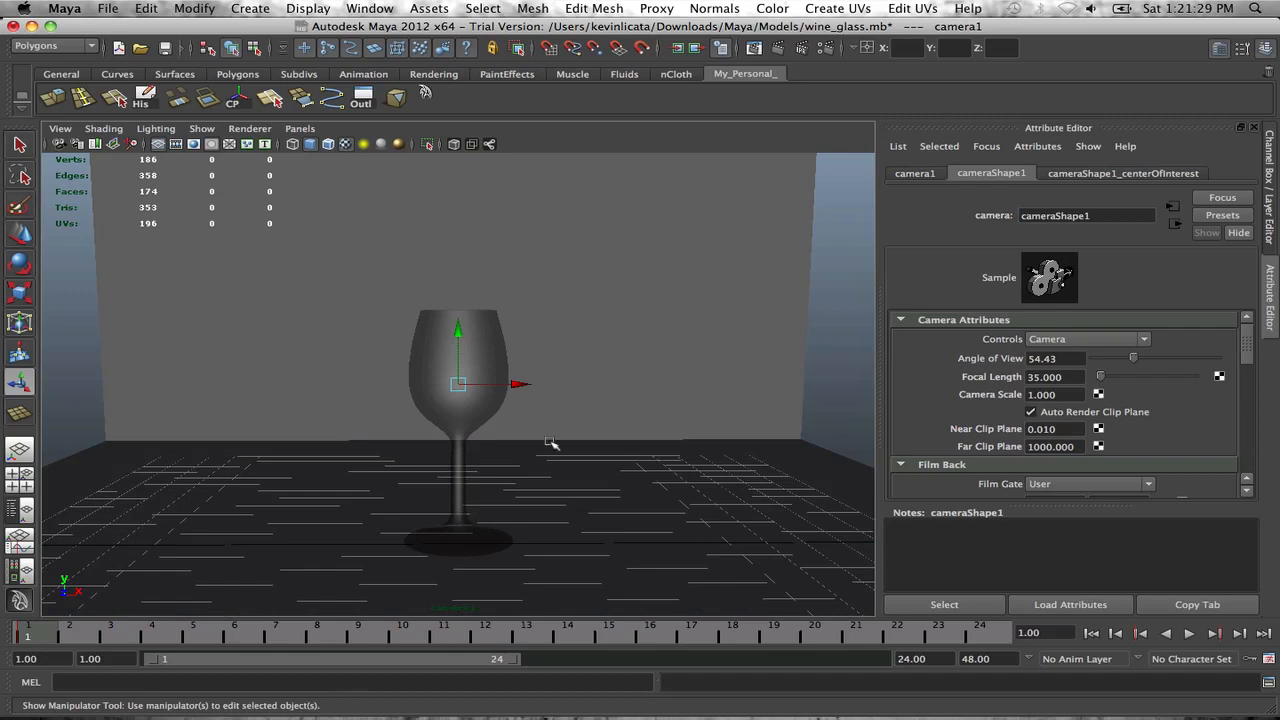
# Step: Orbit camera1 very slightly around the wine glass, key its position at frame 1, and clear the selection
pyautogui.keyDown('alt'); pyautogui.moveTo(550, 430); pyautogui.dragTo(550, 430); pyautogui.keyUp('alt')
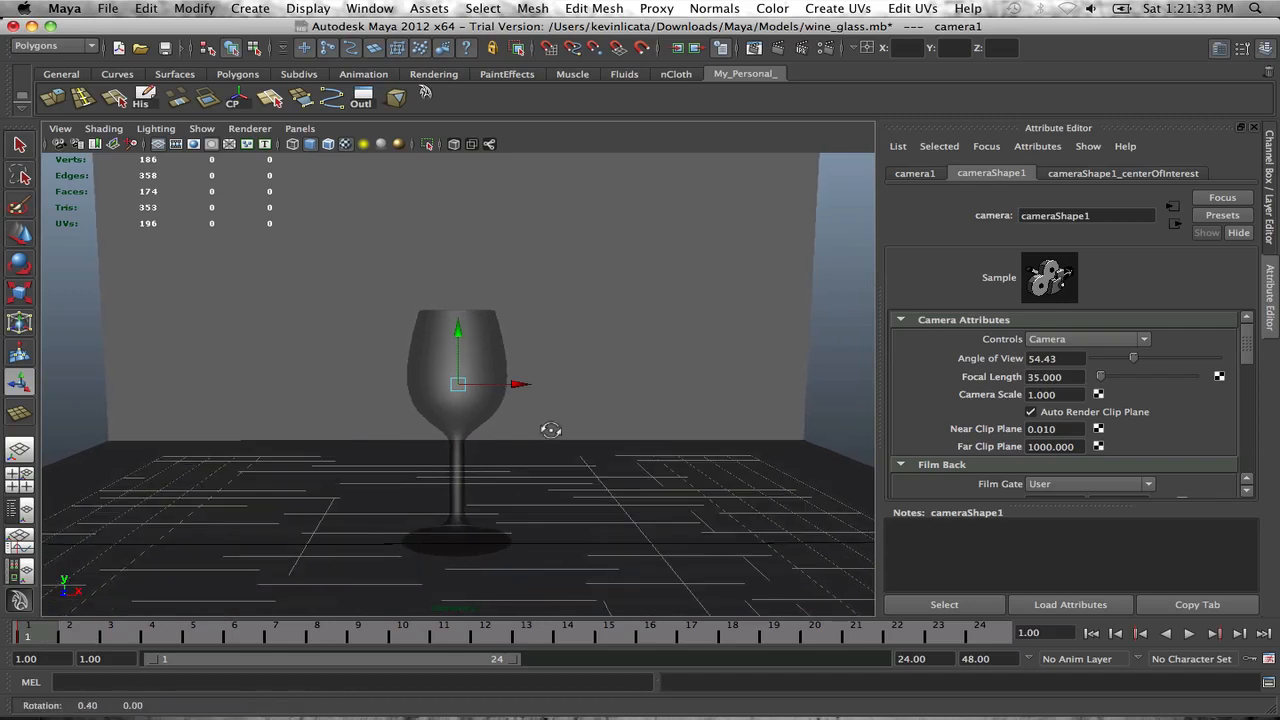
pyautogui.press('s')
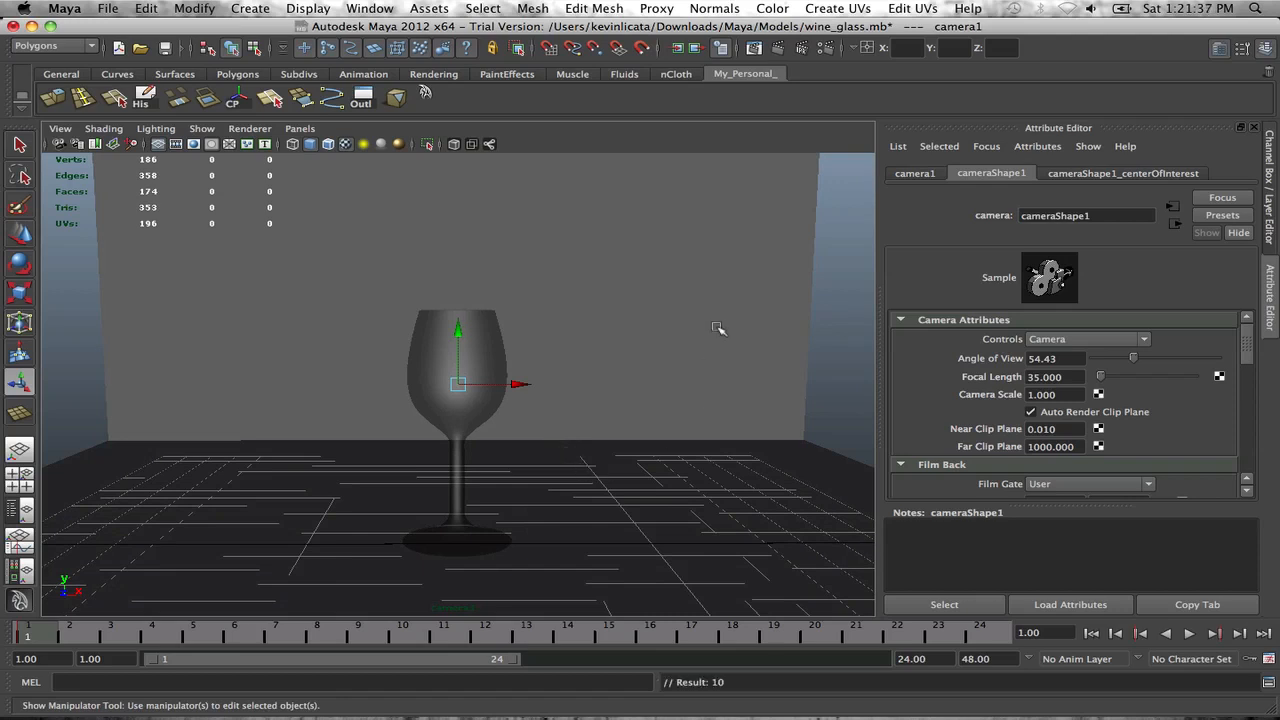
pyautogui.click(835, 248)
pyautogui.click(479, 356)
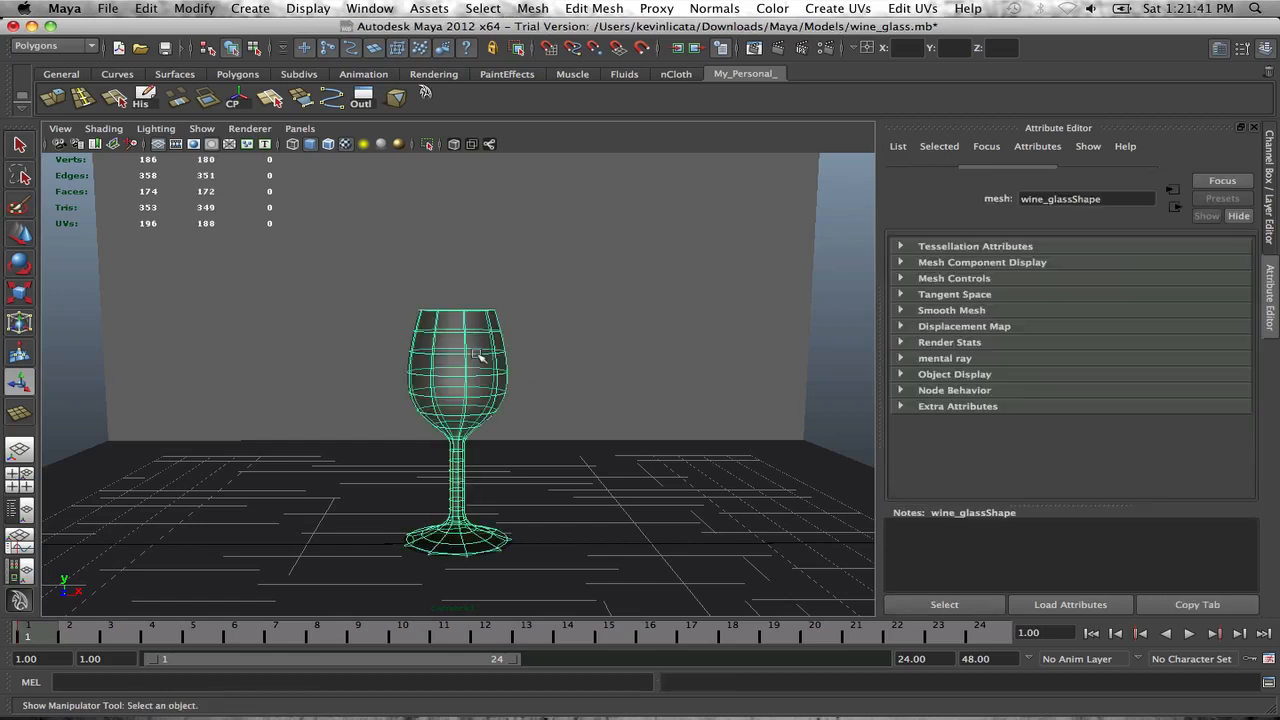
pyautogui.click(835, 324)
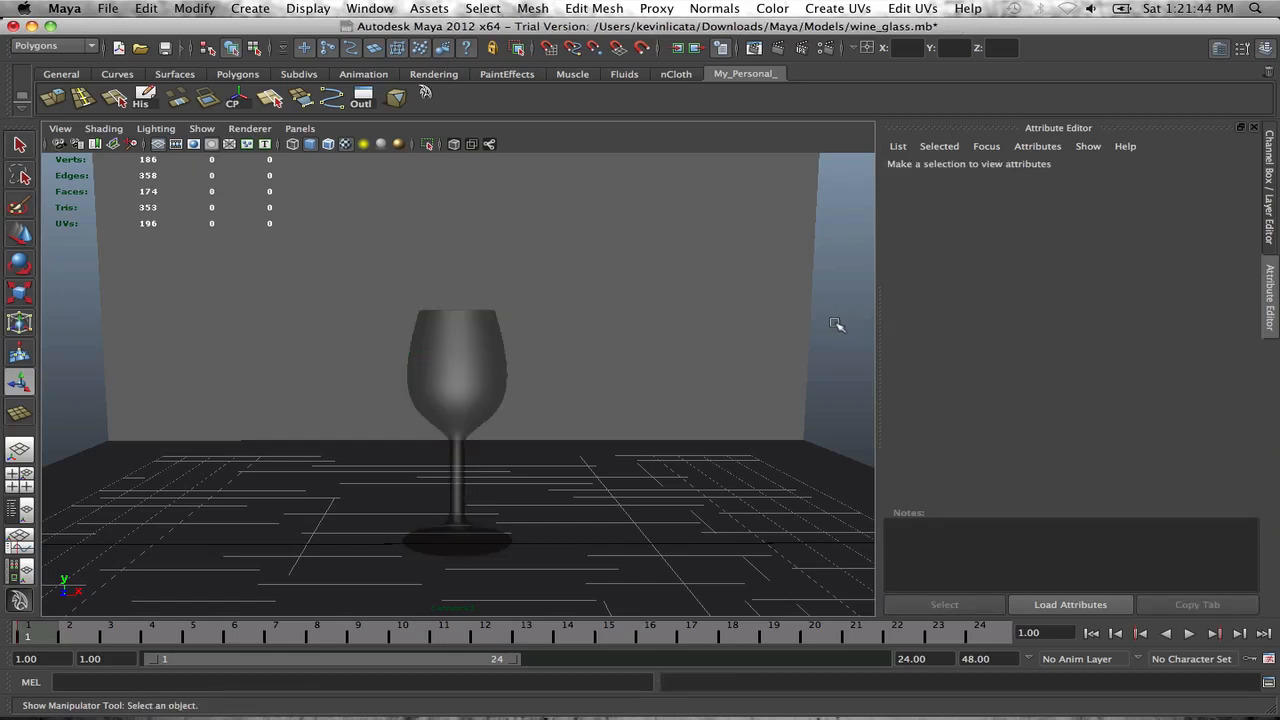
# Step: Switch the viewport from camera1 to the persp view
pyautogui.click(300, 128)
pyautogui.moveTo(340, 144)
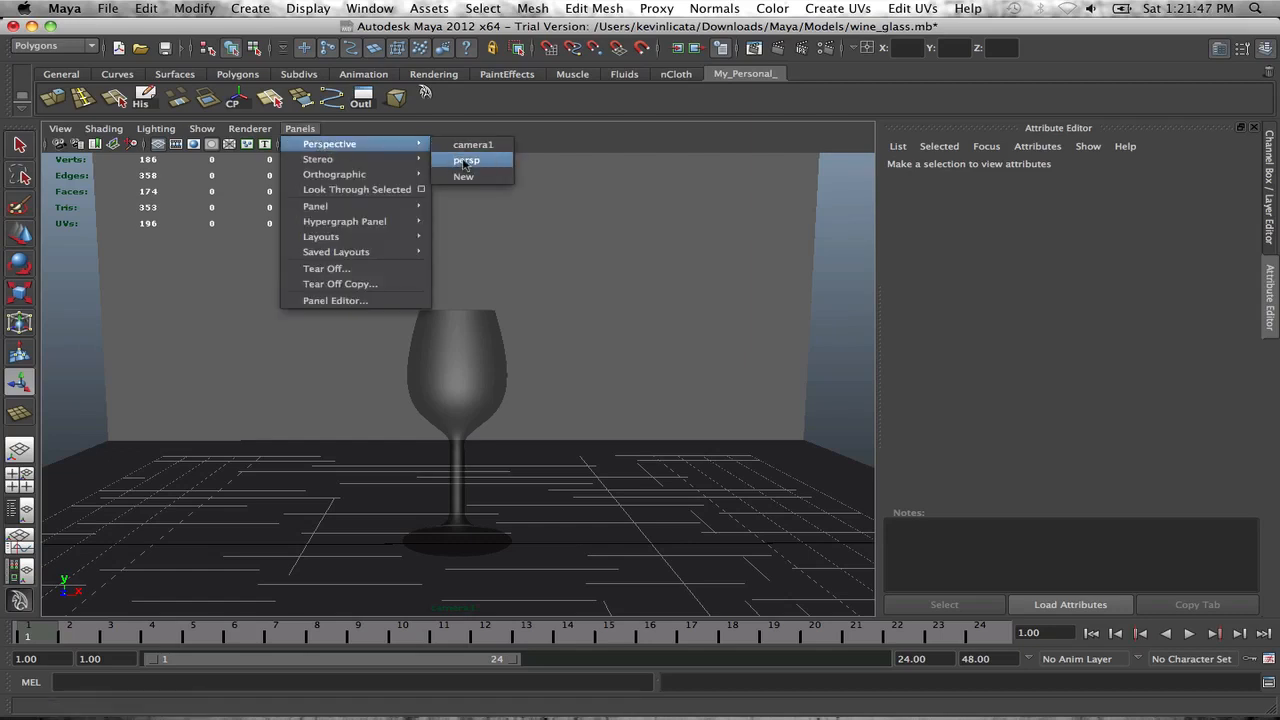
pyautogui.click(465, 161)
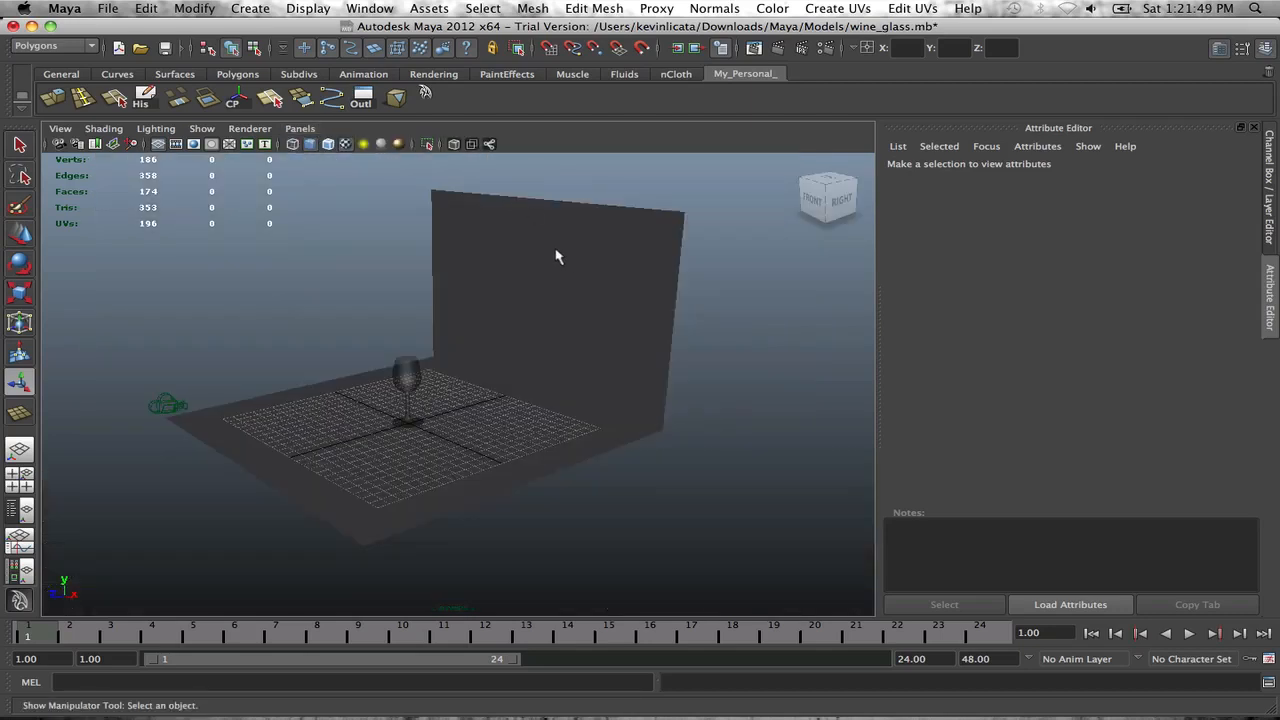
# Step: Create a point light, display scene lighting in the viewport, and raise the light to about 11.8 cm above the origin
pyautogui.click(245, 8)
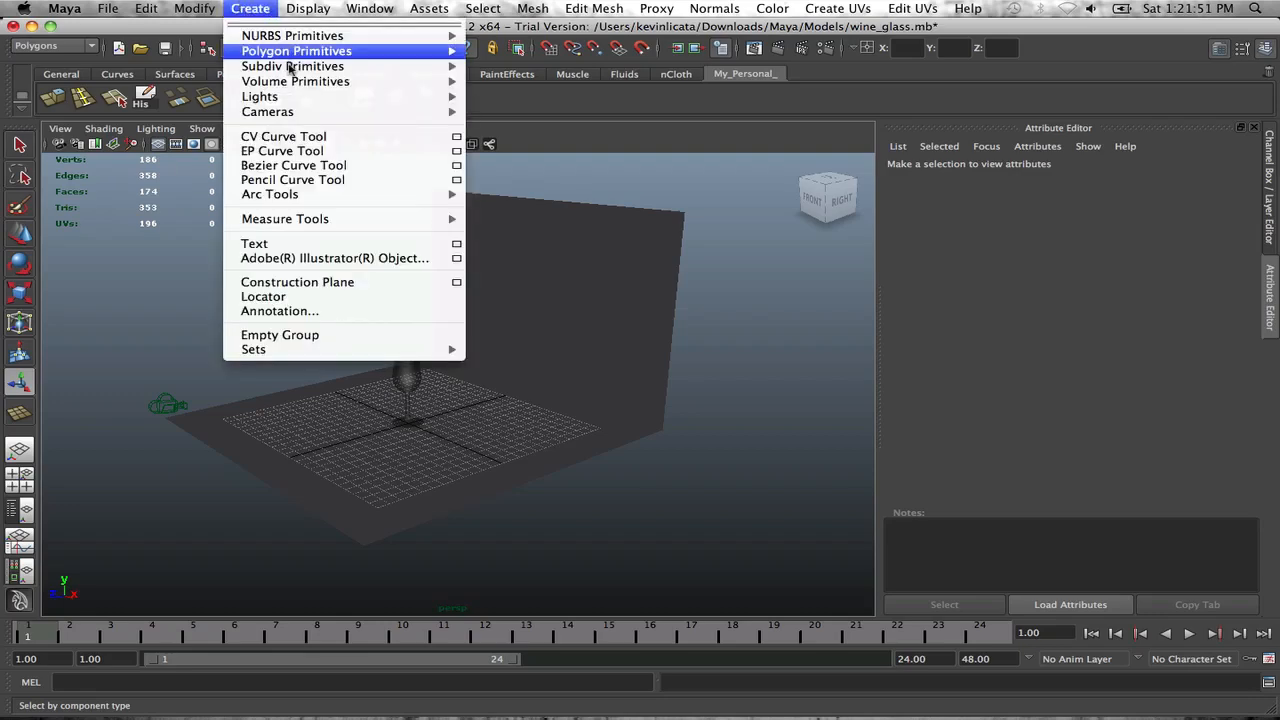
pyautogui.moveTo(430, 96)
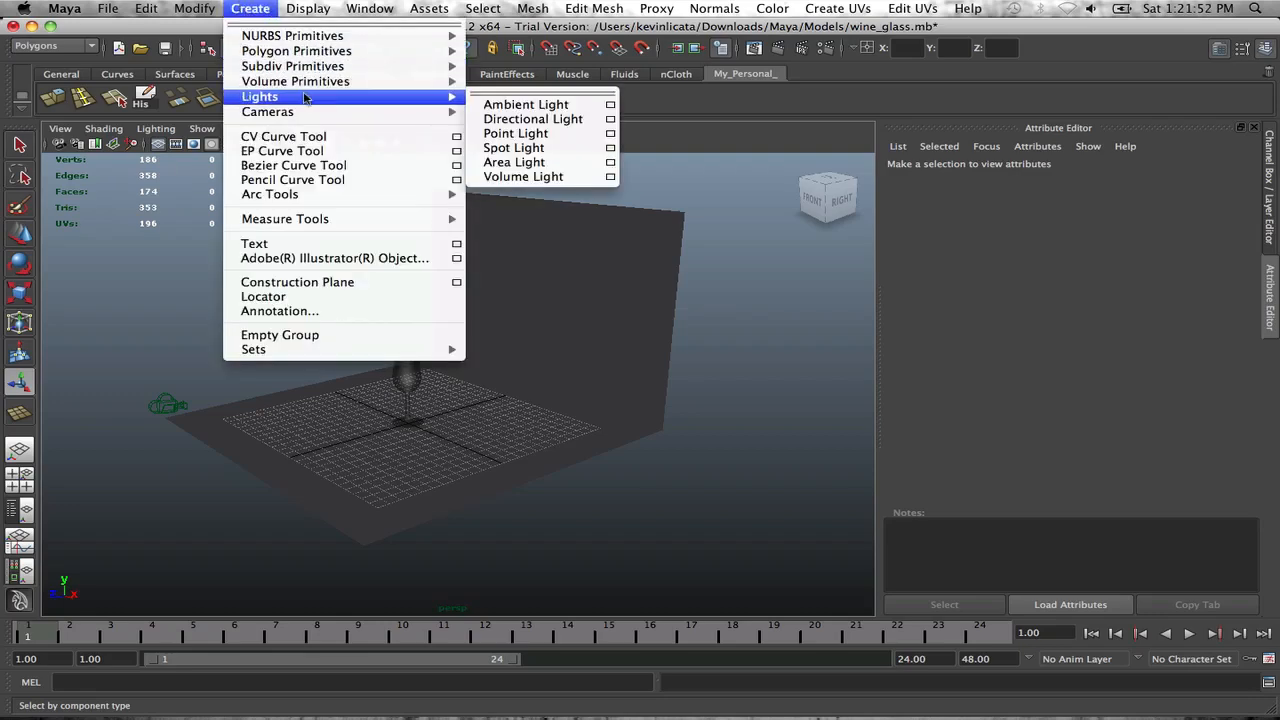
pyautogui.click(487, 133)
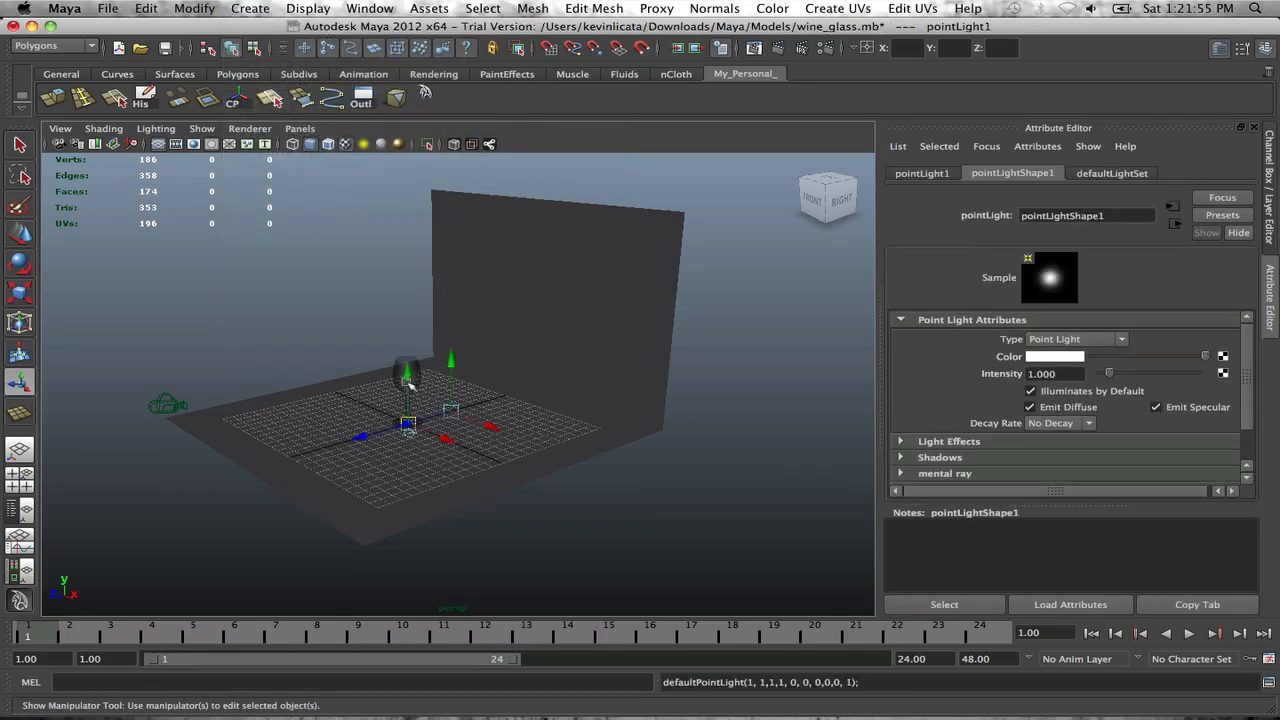
pyautogui.press('7')
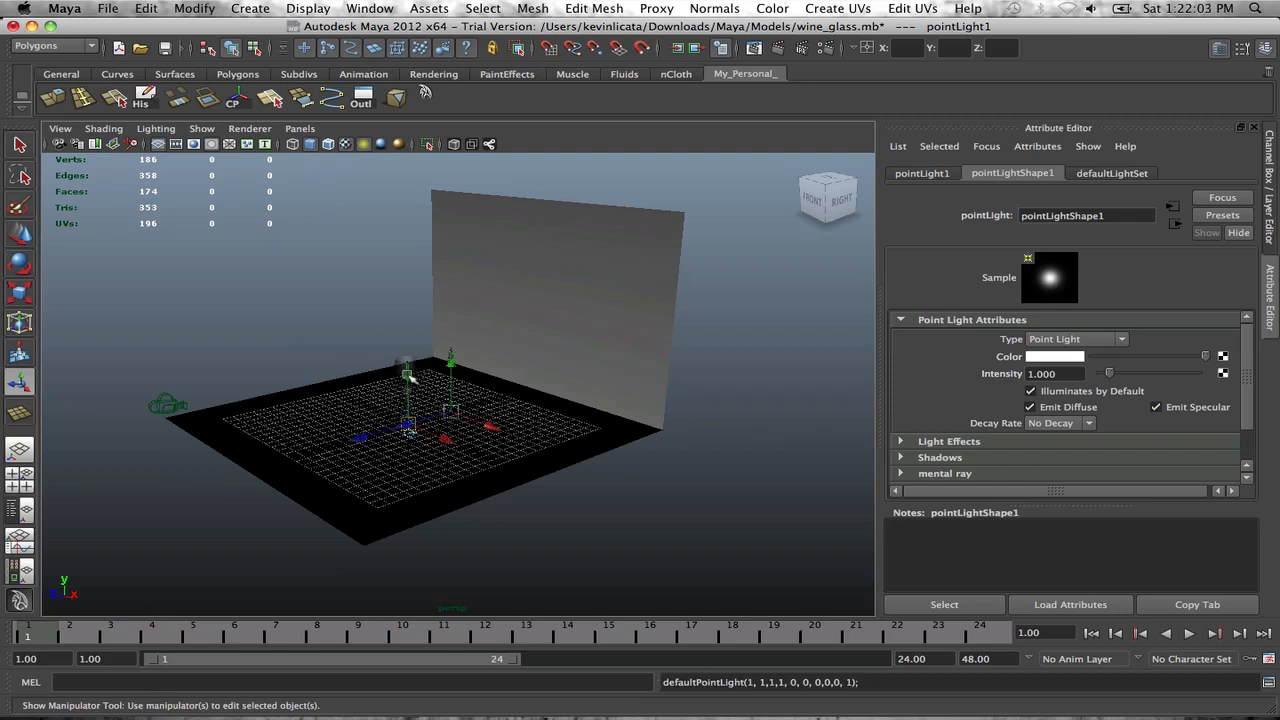
pyautogui.moveTo(406, 372); pyautogui.dragTo(406, 254)
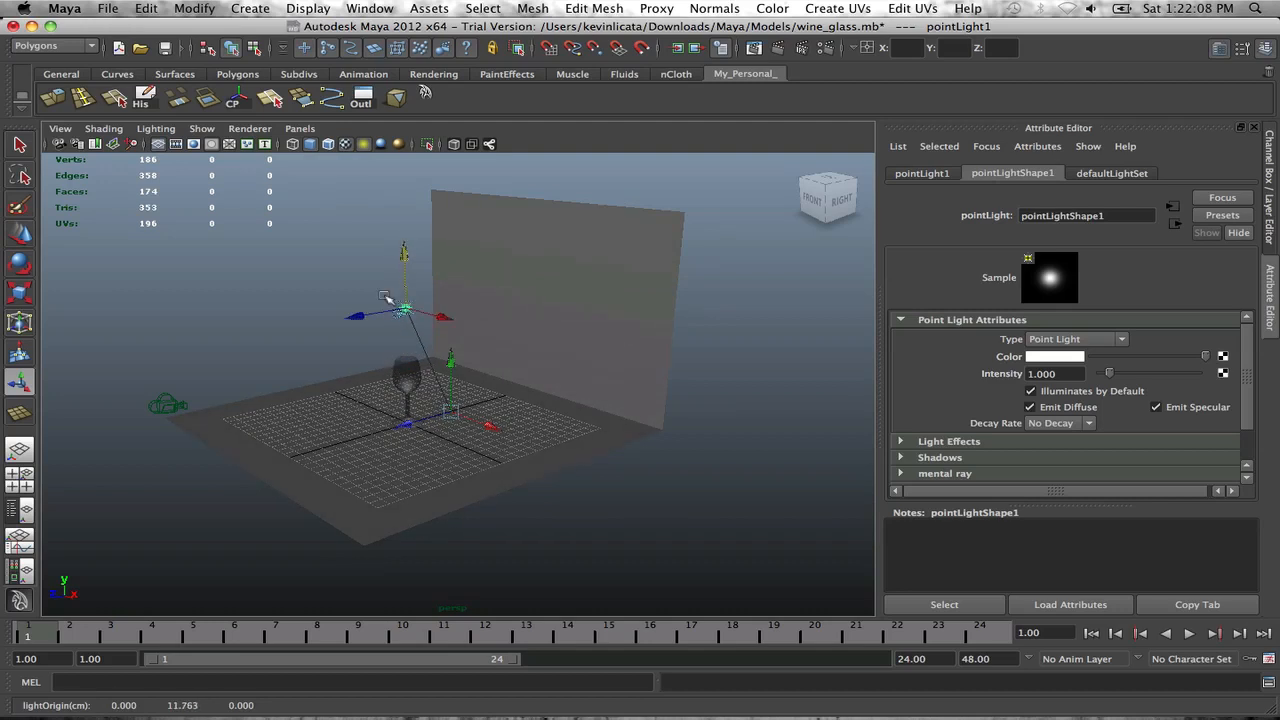
# Step: Switch the viewport to camera1 and render the wine glass lit by the point light
pyautogui.click(300, 129)
pyautogui.moveTo(345, 145)
pyautogui.click(470, 145)
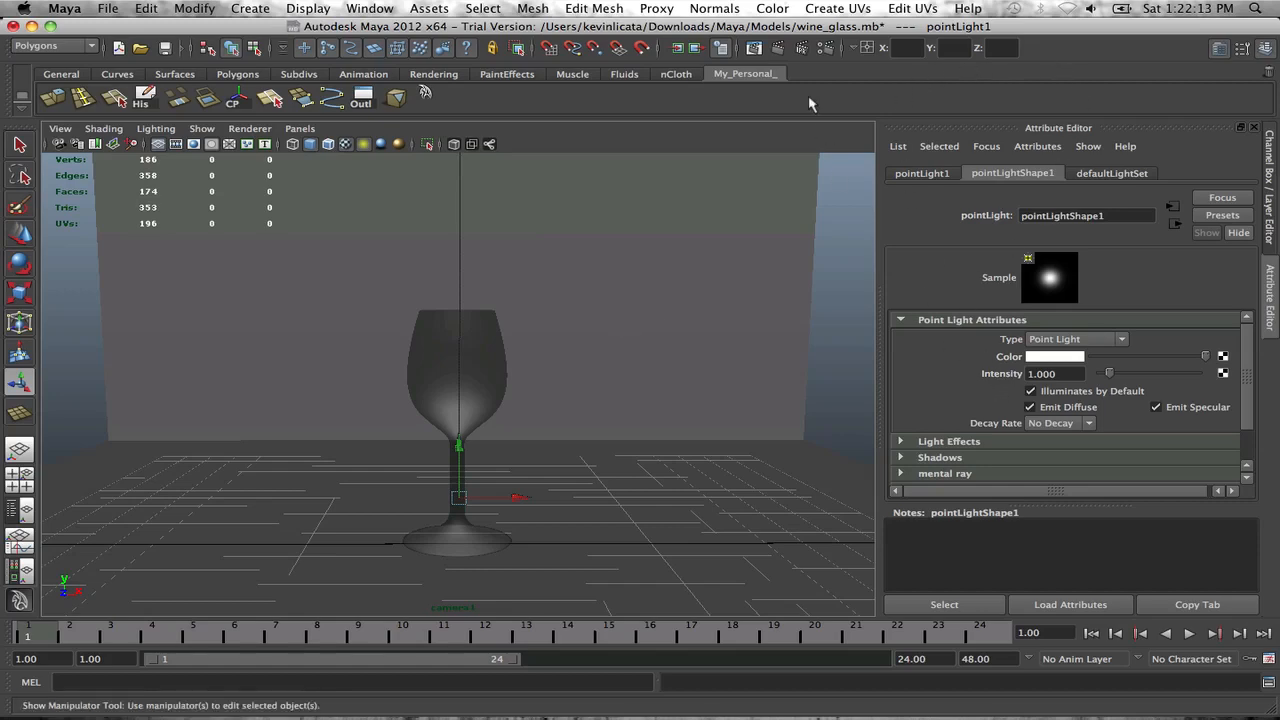
pyautogui.click(769, 54)
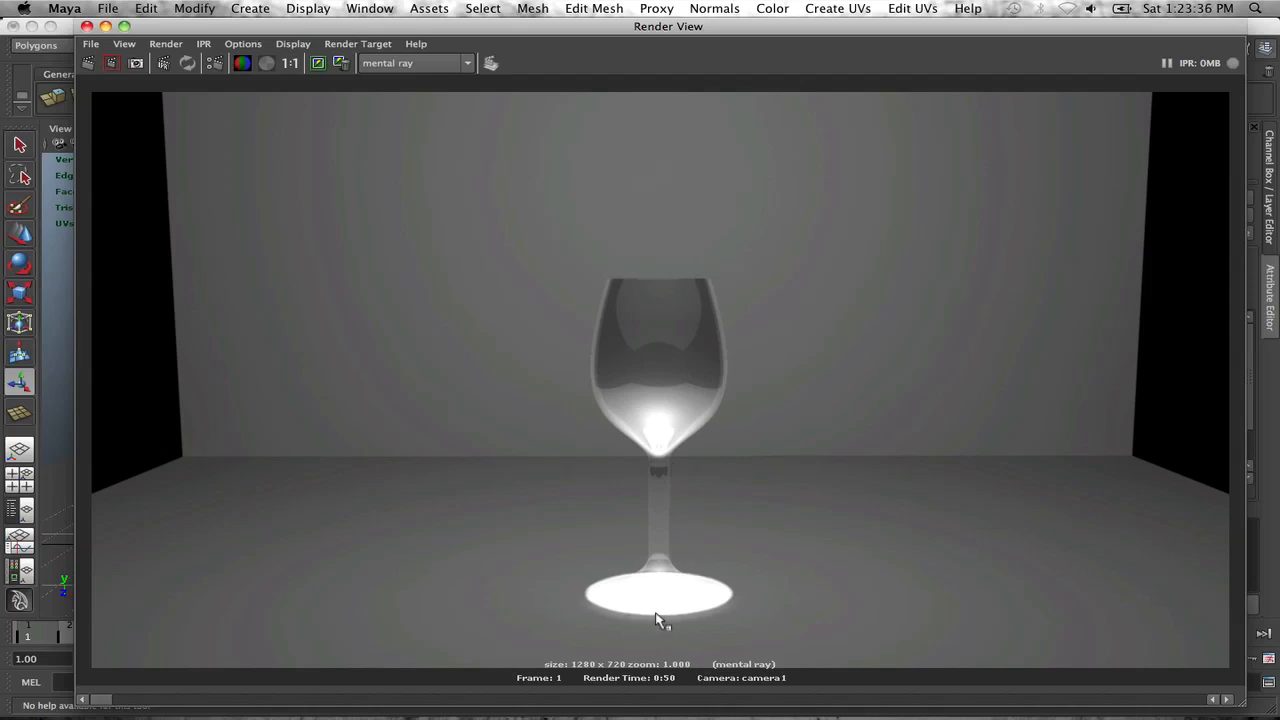
# Step: Keep the point light render in the image history, review it, and close the render window
pyautogui.click(318, 64)
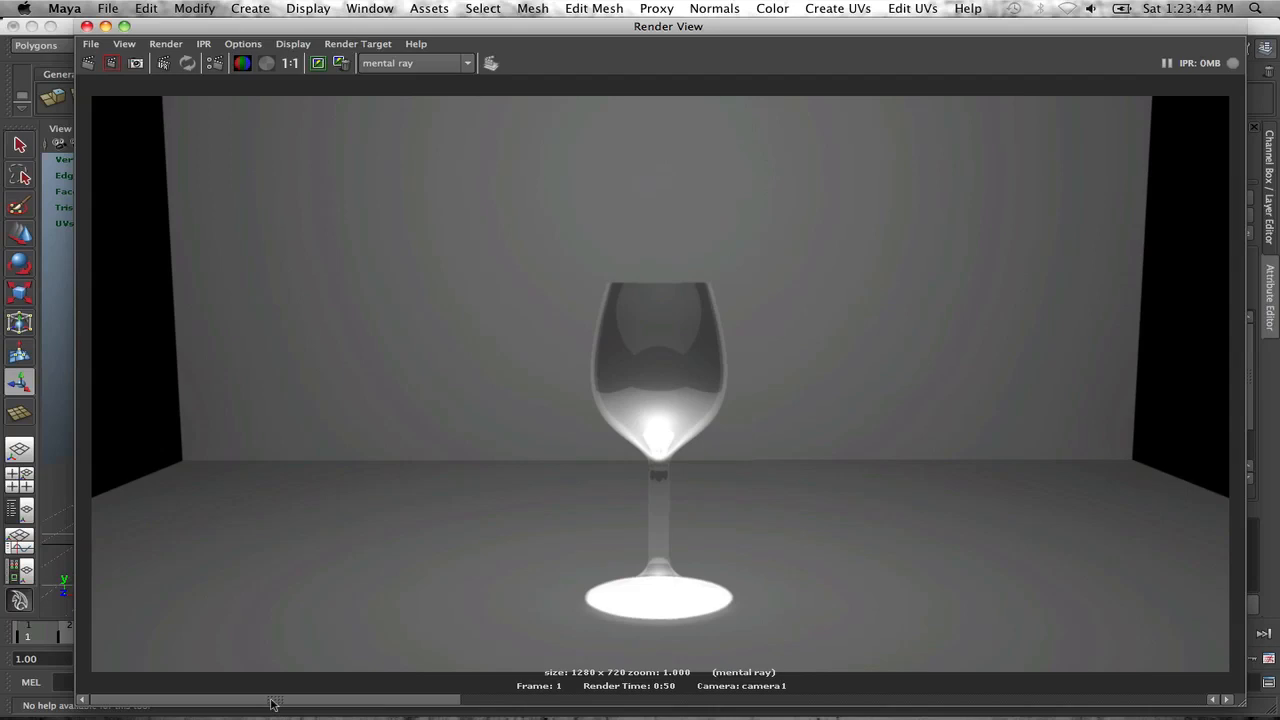
pyautogui.moveTo(270, 703); pyautogui.dragTo(490, 712)
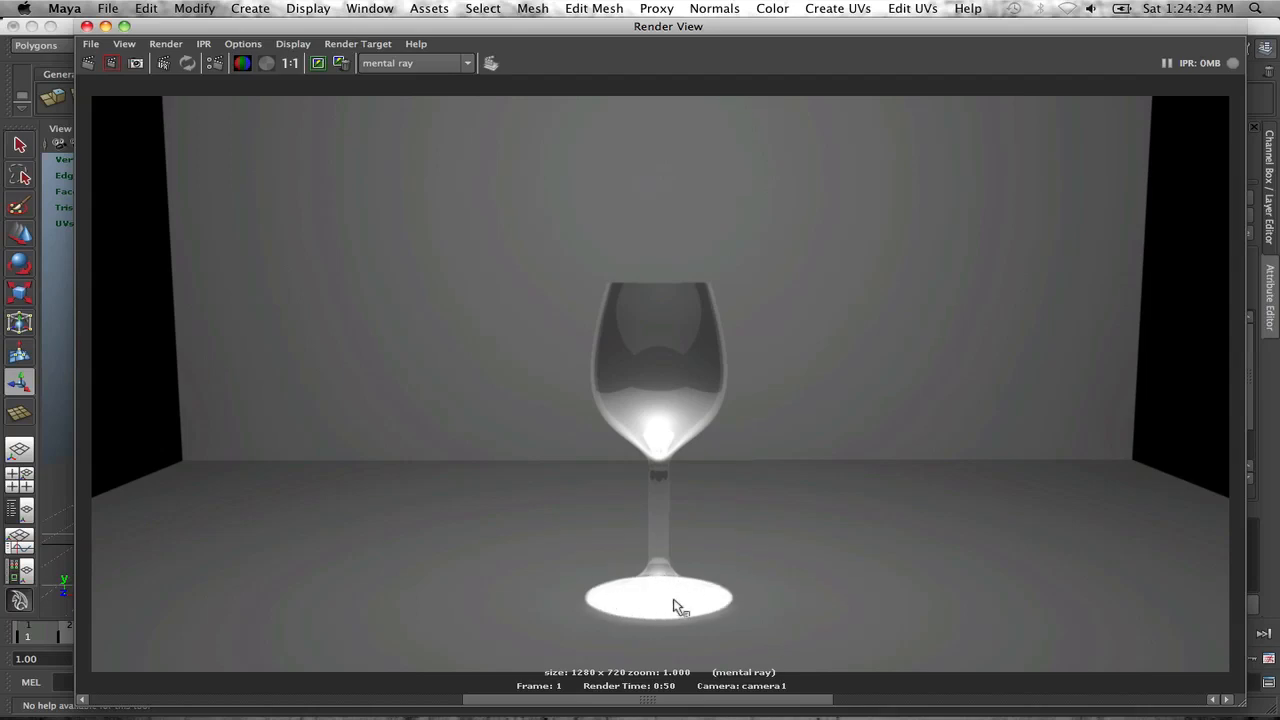
pyautogui.click(87, 26)
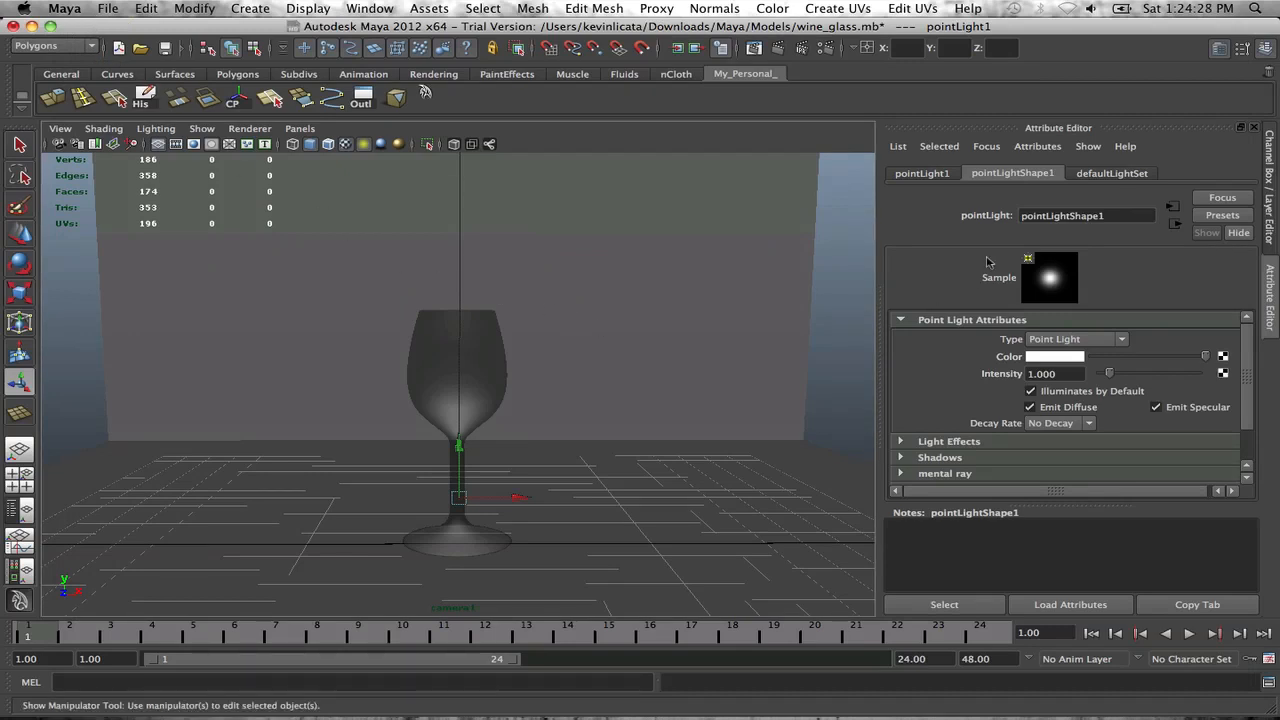
# Step: Change the point light's color to a pale yellow with hue 53 and reduced saturation
pyautogui.click(1052, 358)
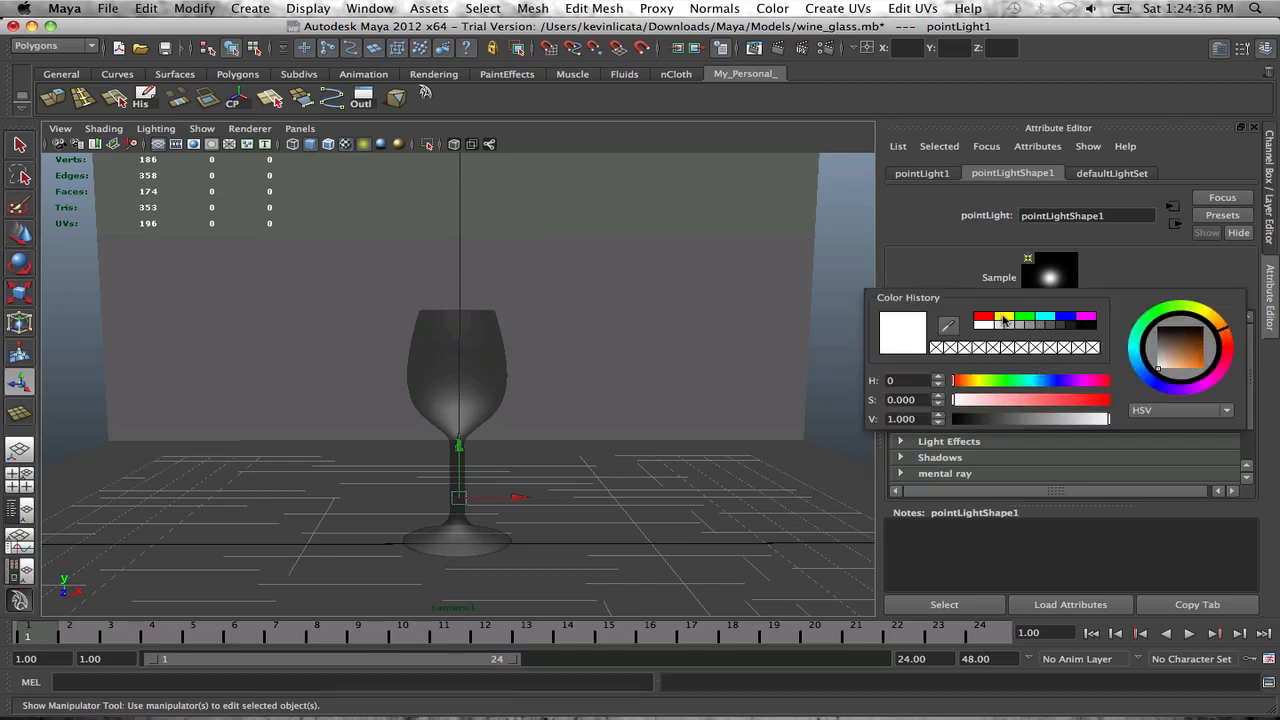
pyautogui.click(1004, 318)
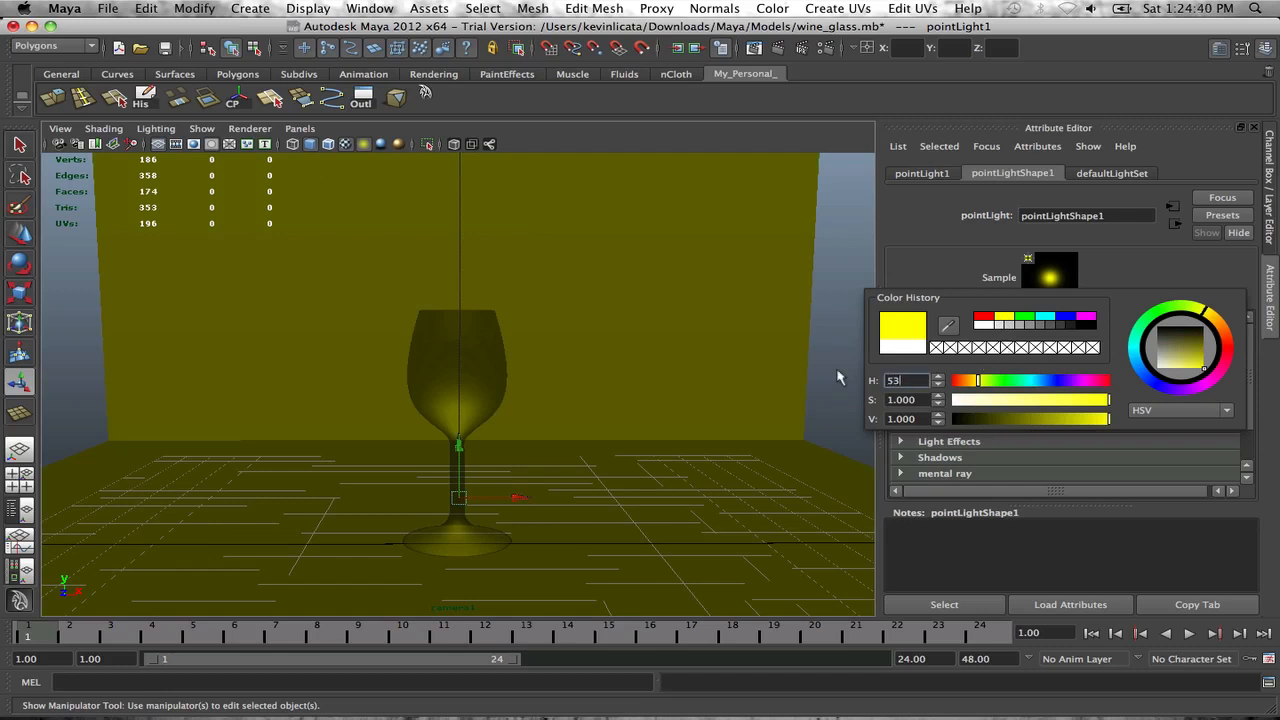
pyautogui.press('Return')
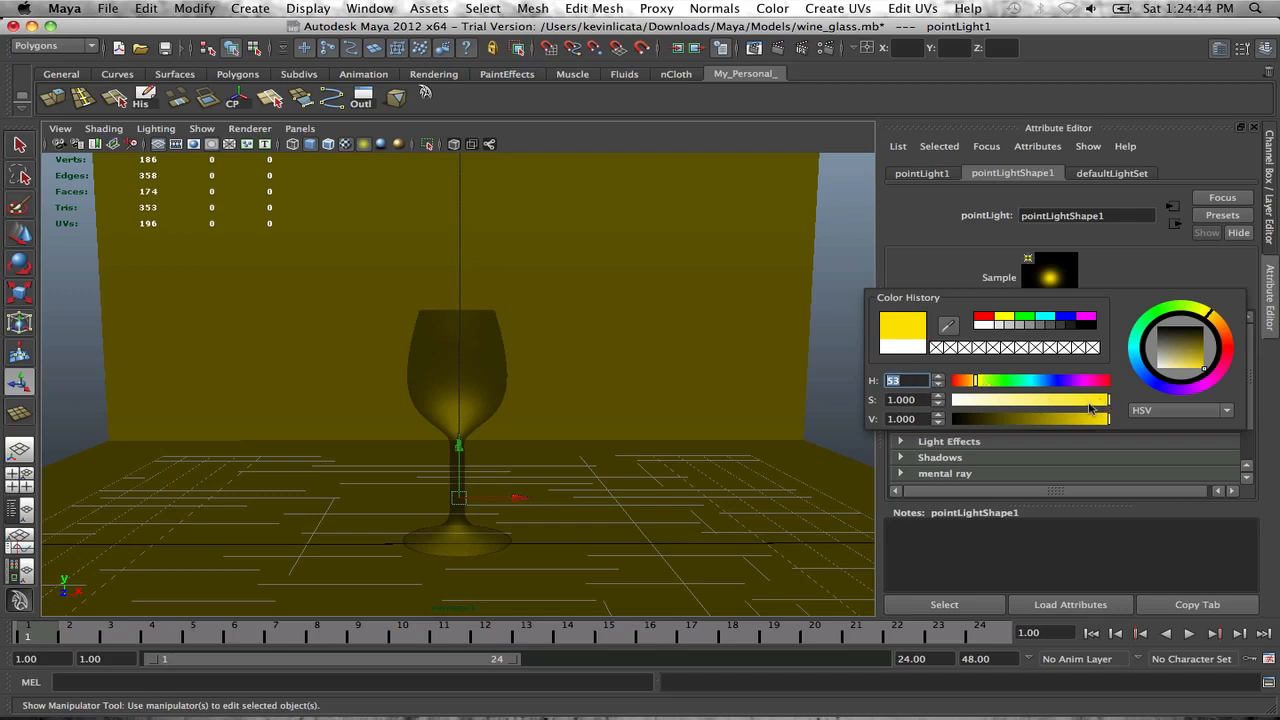
pyautogui.moveTo(1091, 404)
pyautogui.mouseDown()
pyautogui.moveTo(998, 401)
pyautogui.moveTo(1013, 401)
pyautogui.mouseUp()
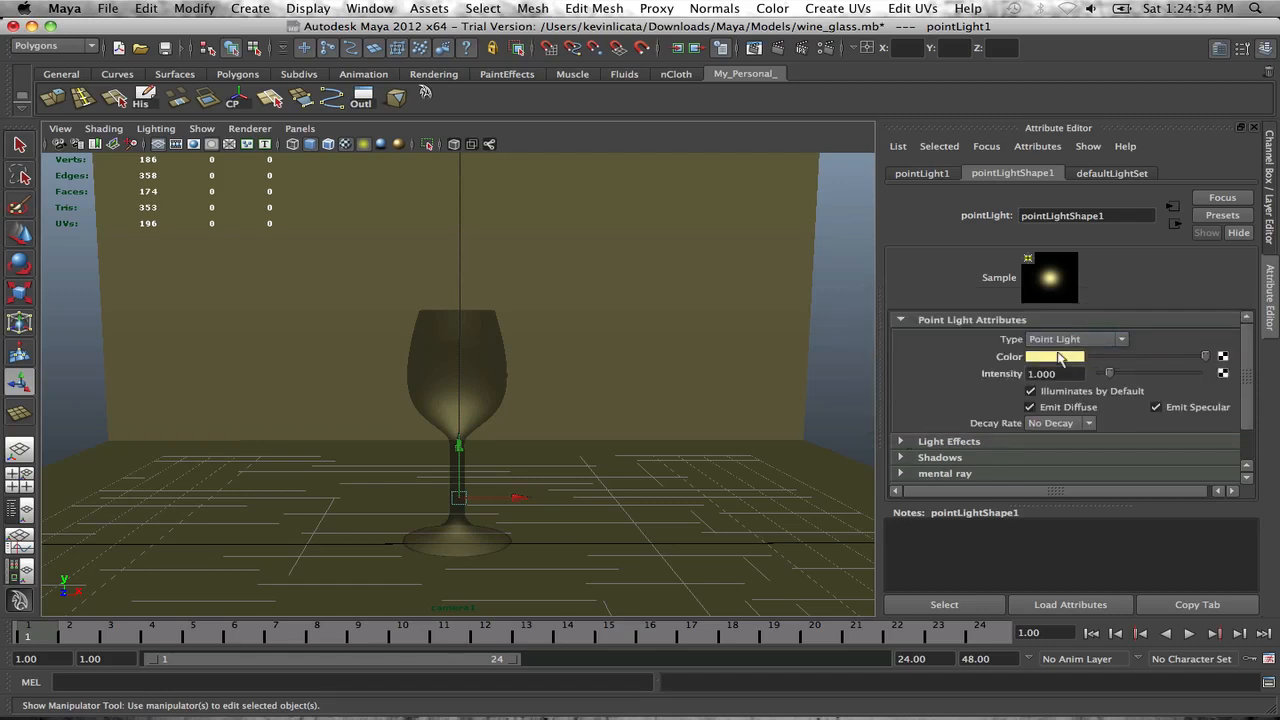
pyautogui.click(1050, 359)
# Step: Set the point light's intensity to 0.7
pyautogui.moveTo(1069, 374); pyautogui.dragTo(1005, 369)
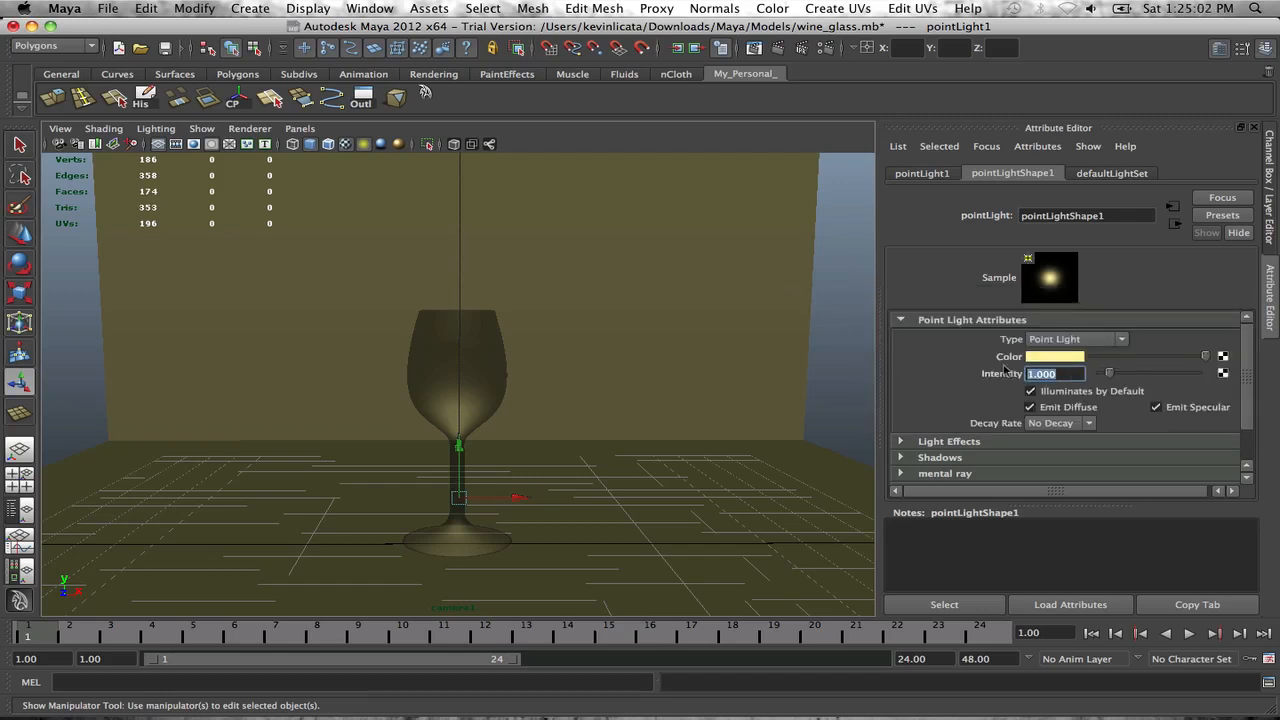
pyautogui.press('BackSpace')
pyautogui.write('.7')
pyautogui.press('Return')
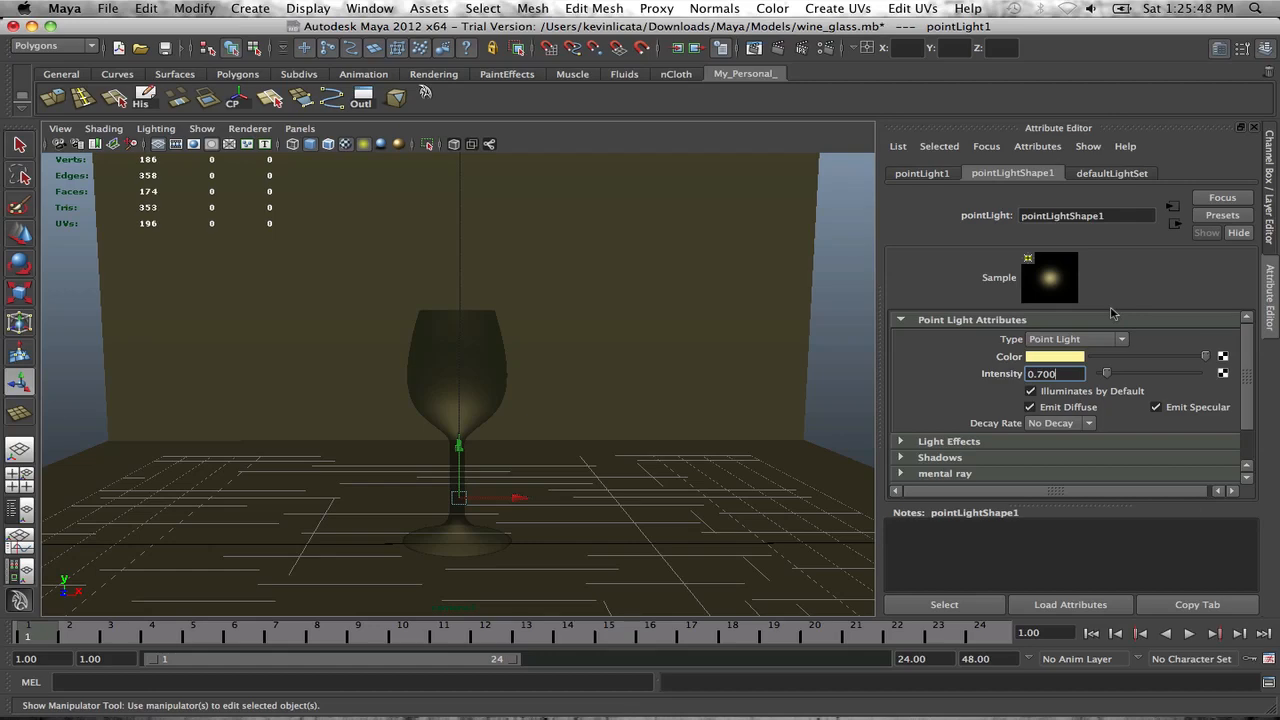
# Step: Render the wine glass with the dimmer yellow light and keep the image in the render history
pyautogui.click(755, 47)
pyautogui.moveTo(612, 38); pyautogui.dragTo(562, 28)
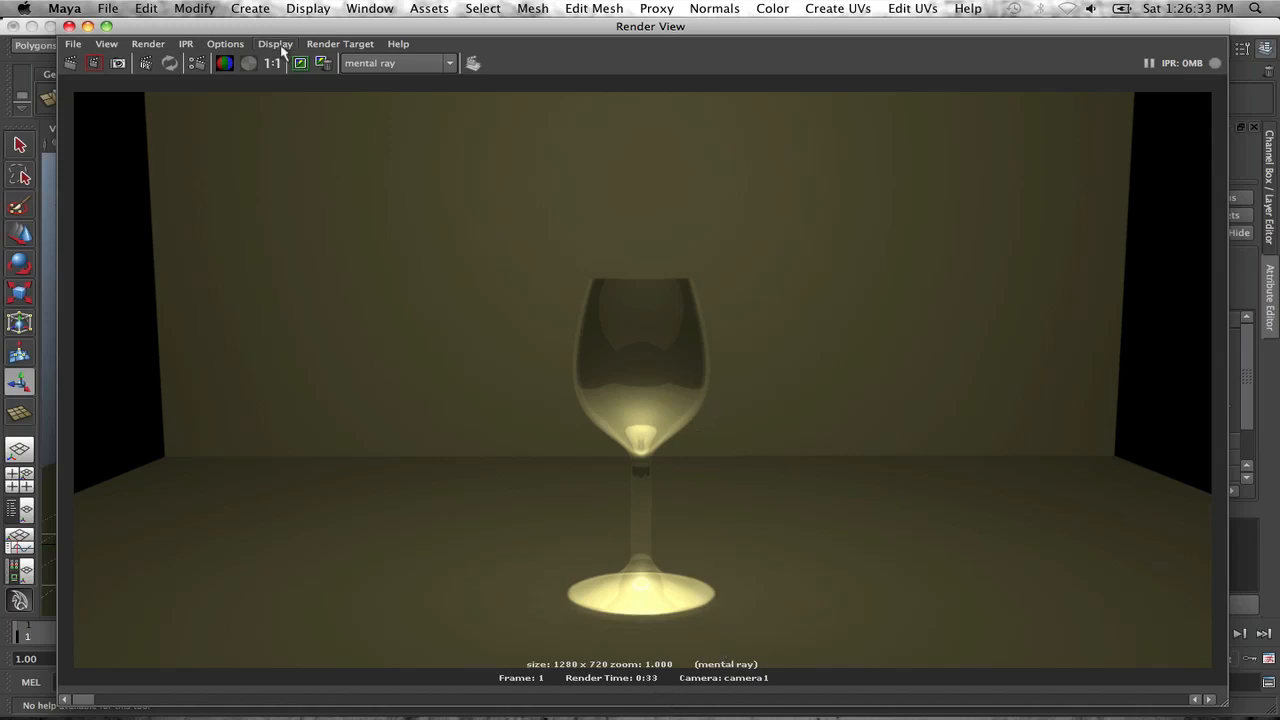
pyautogui.click(299, 63)
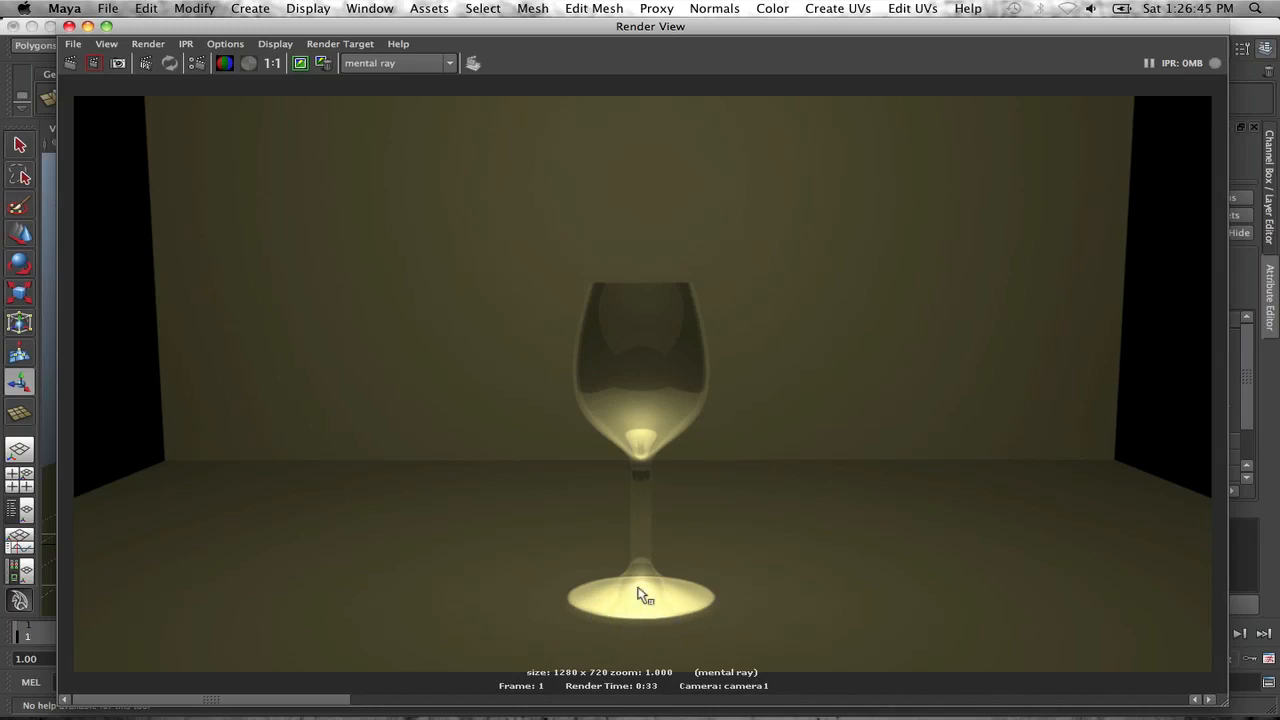
# Step: Compare the yellow-lit render with the earlier kept renders, and close the render window
pyautogui.click(501, 702)
pyautogui.click(683, 702)
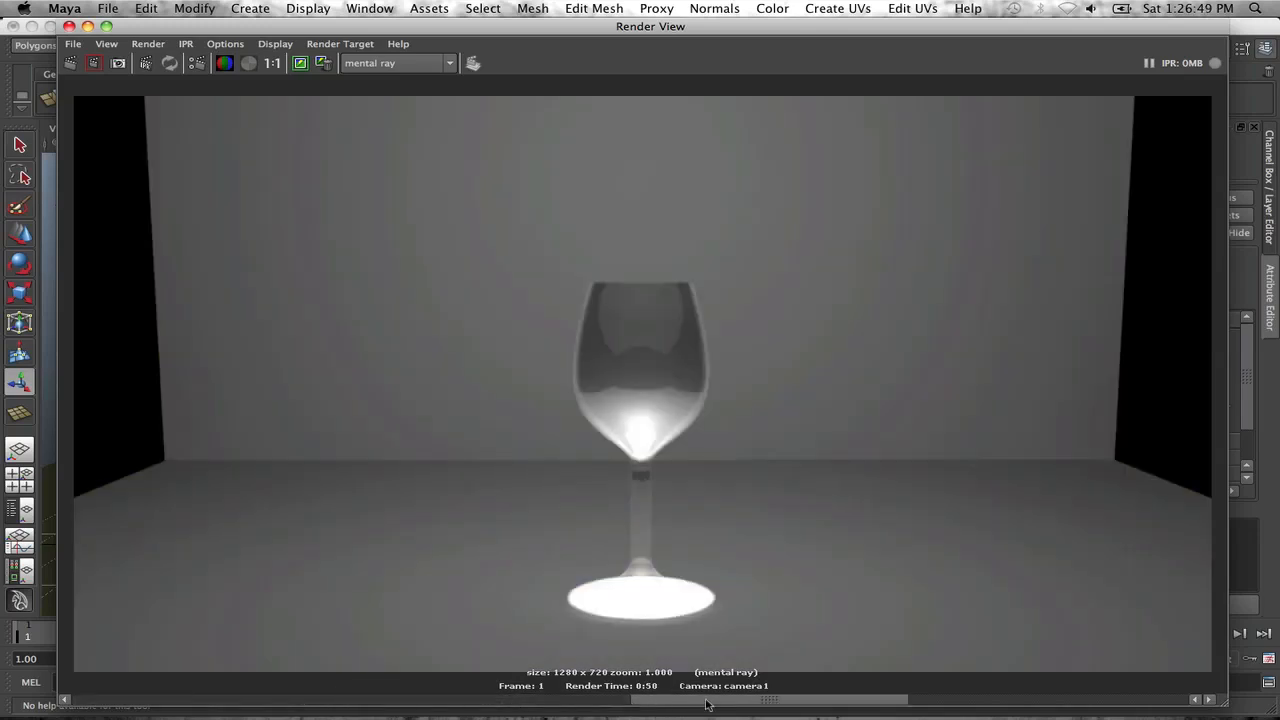
pyautogui.moveTo(706, 702); pyautogui.dragTo(56, 683)
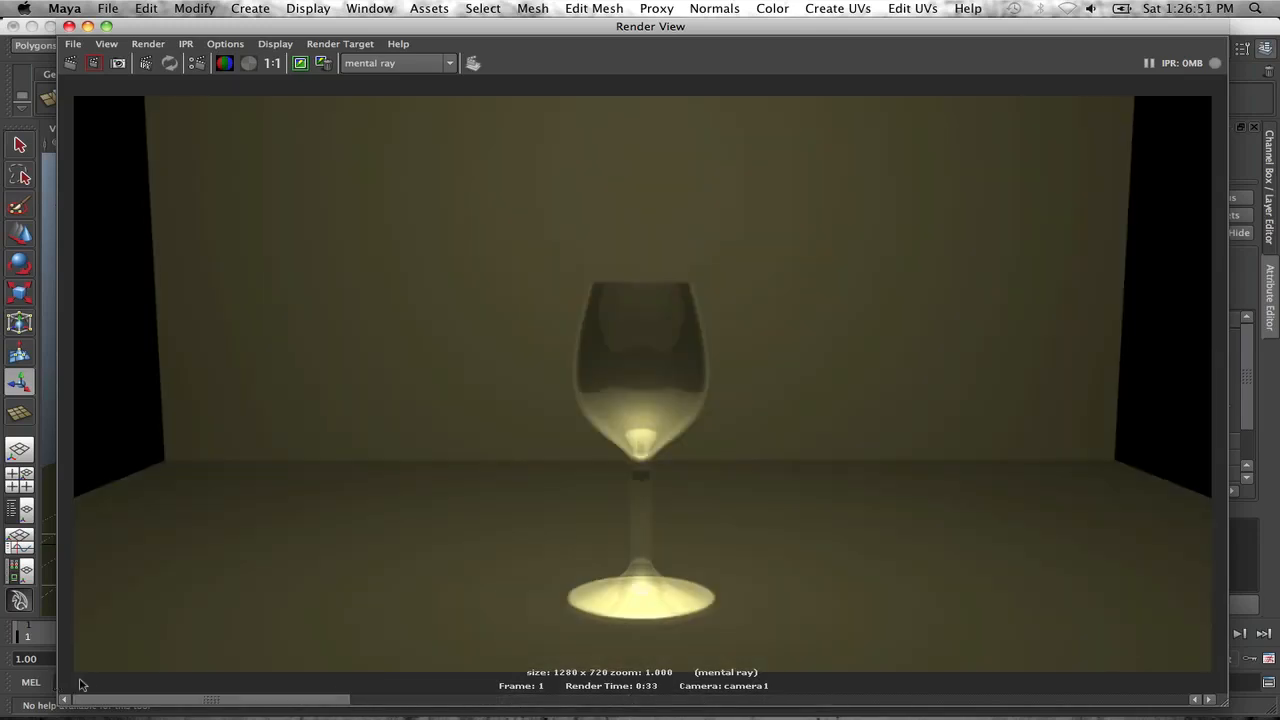
pyautogui.click(492, 700)
pyautogui.click(709, 703)
pyautogui.click(348, 697)
pyautogui.click(220, 694)
pyautogui.click(69, 25)
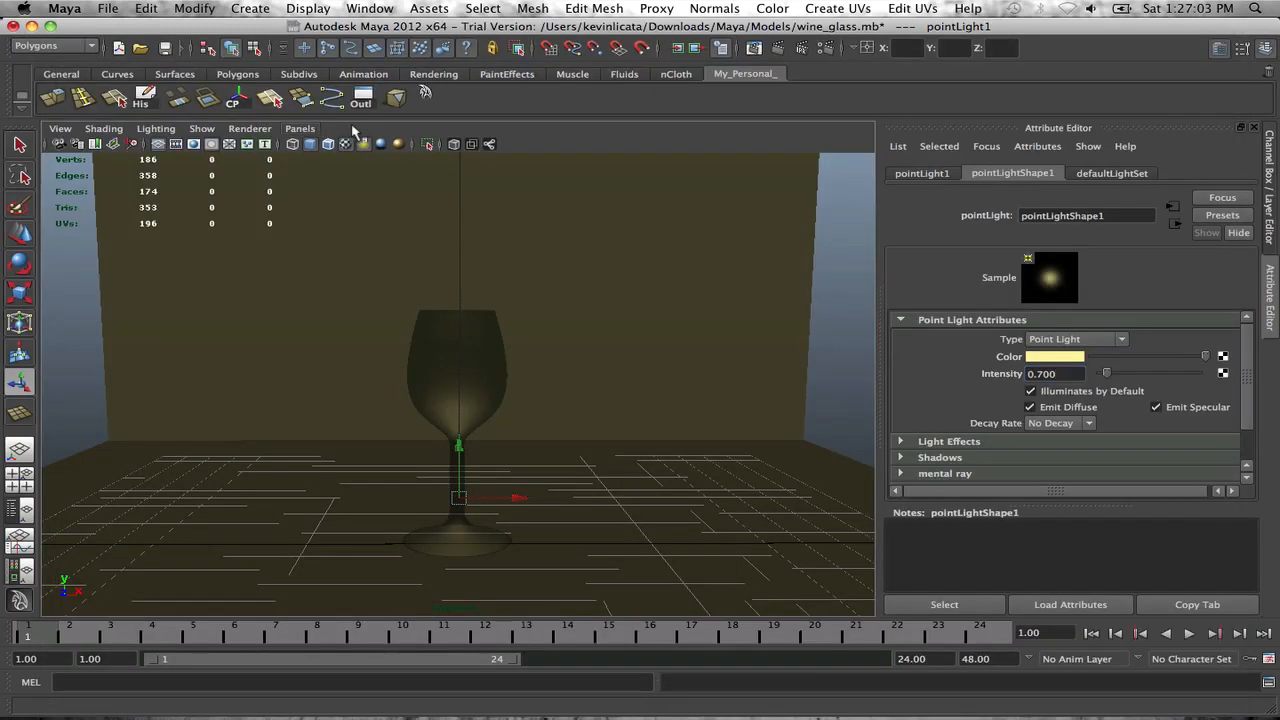
# Step: Switch the viewport to the perspective view, deselect the point light, and create a spot light
pyautogui.click(300, 128)
pyautogui.moveTo(330, 144)
pyautogui.click(476, 161)
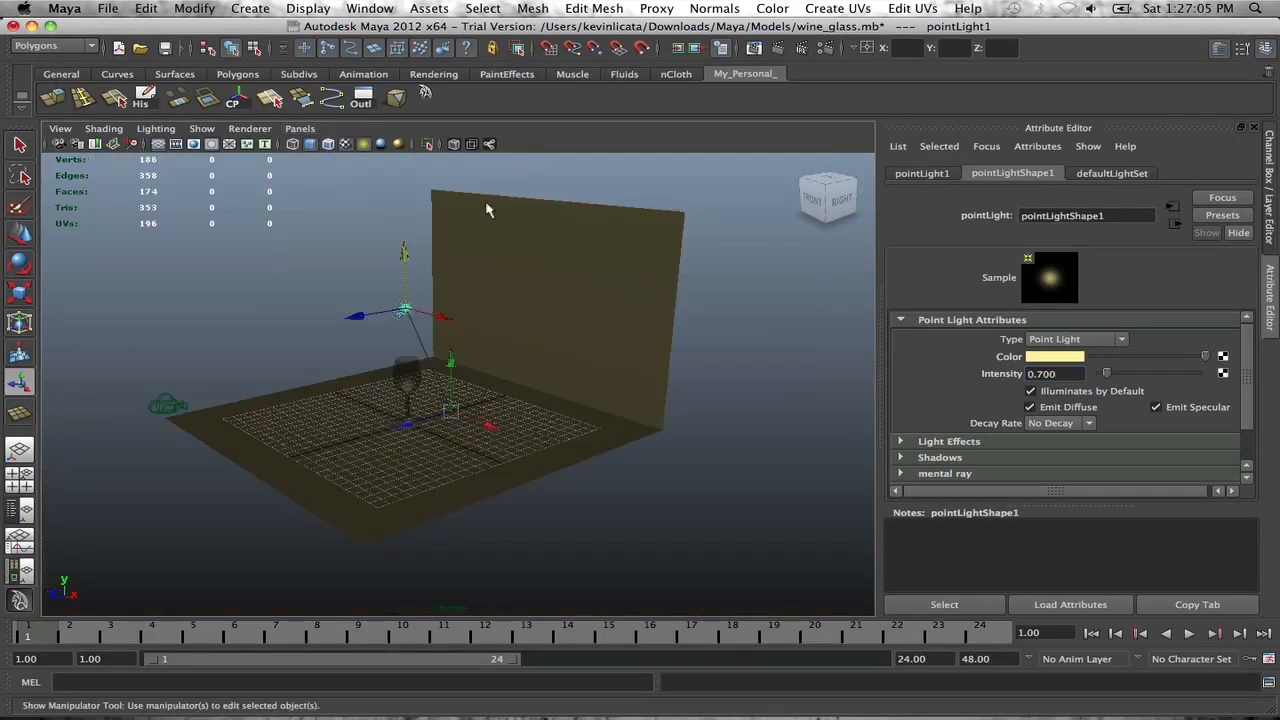
pyautogui.click(536, 190)
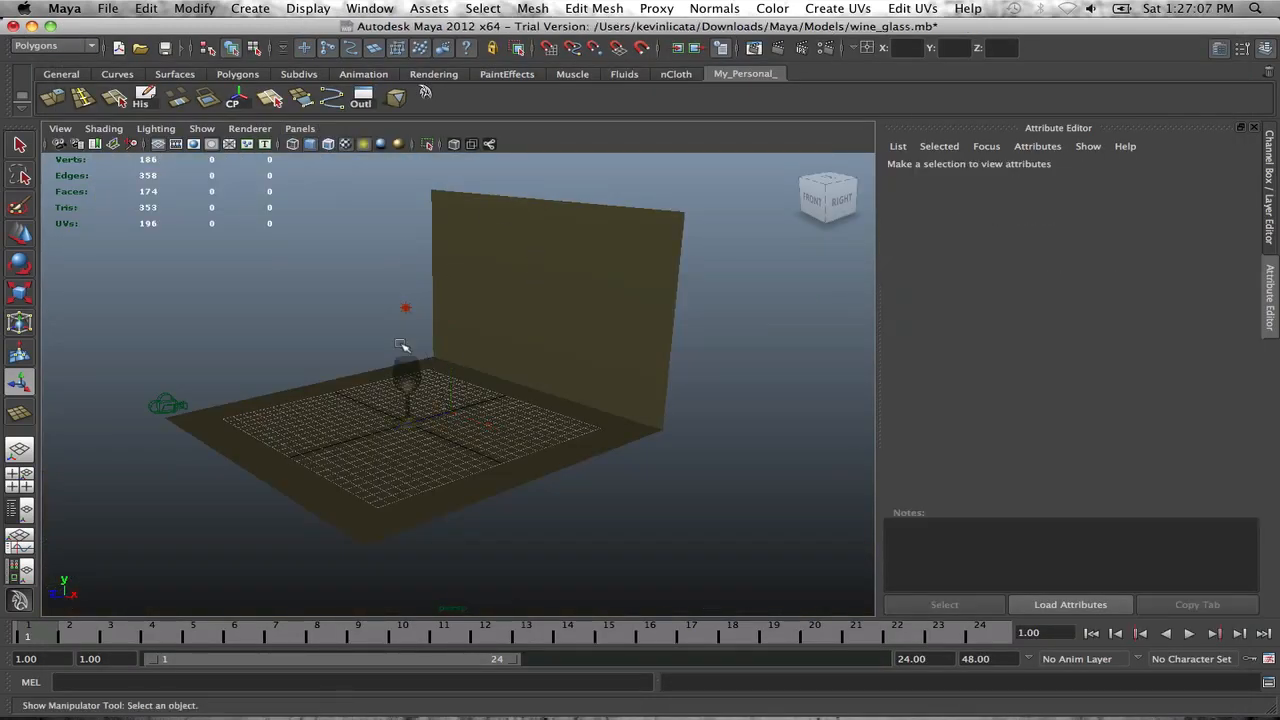
pyautogui.click(268, 8)
pyautogui.moveTo(292, 81)
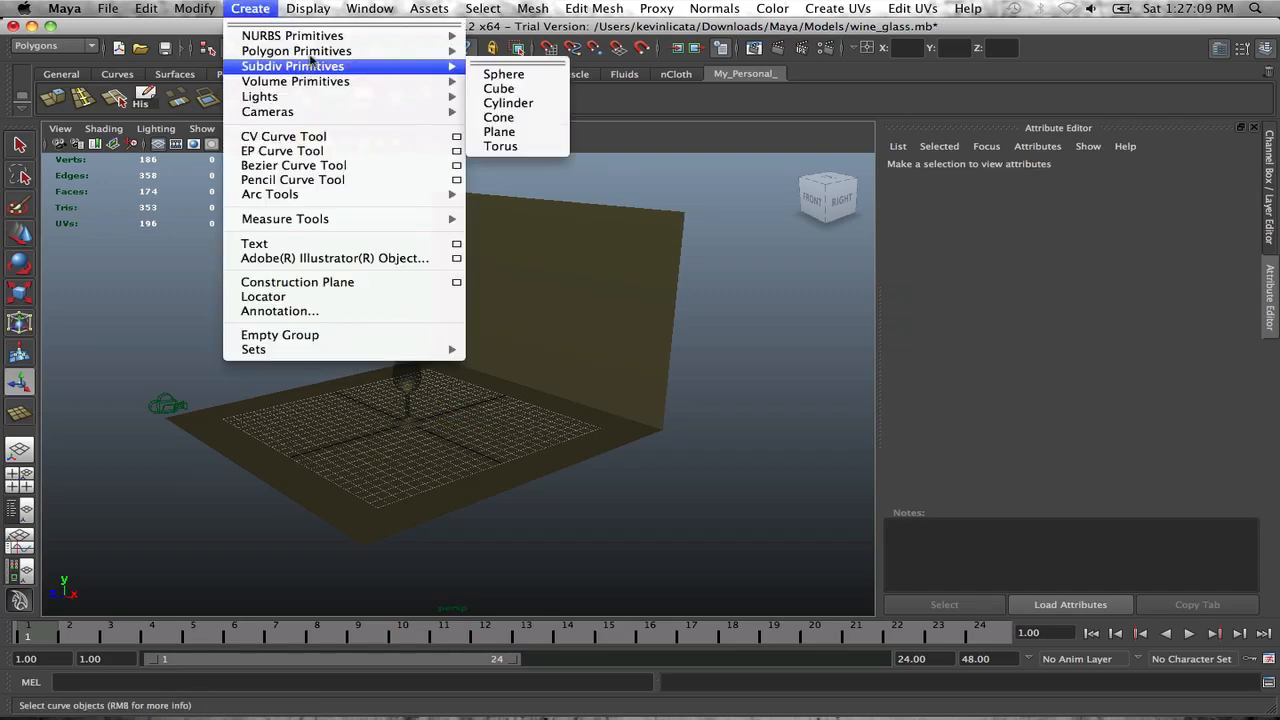
pyautogui.moveTo(320, 96)
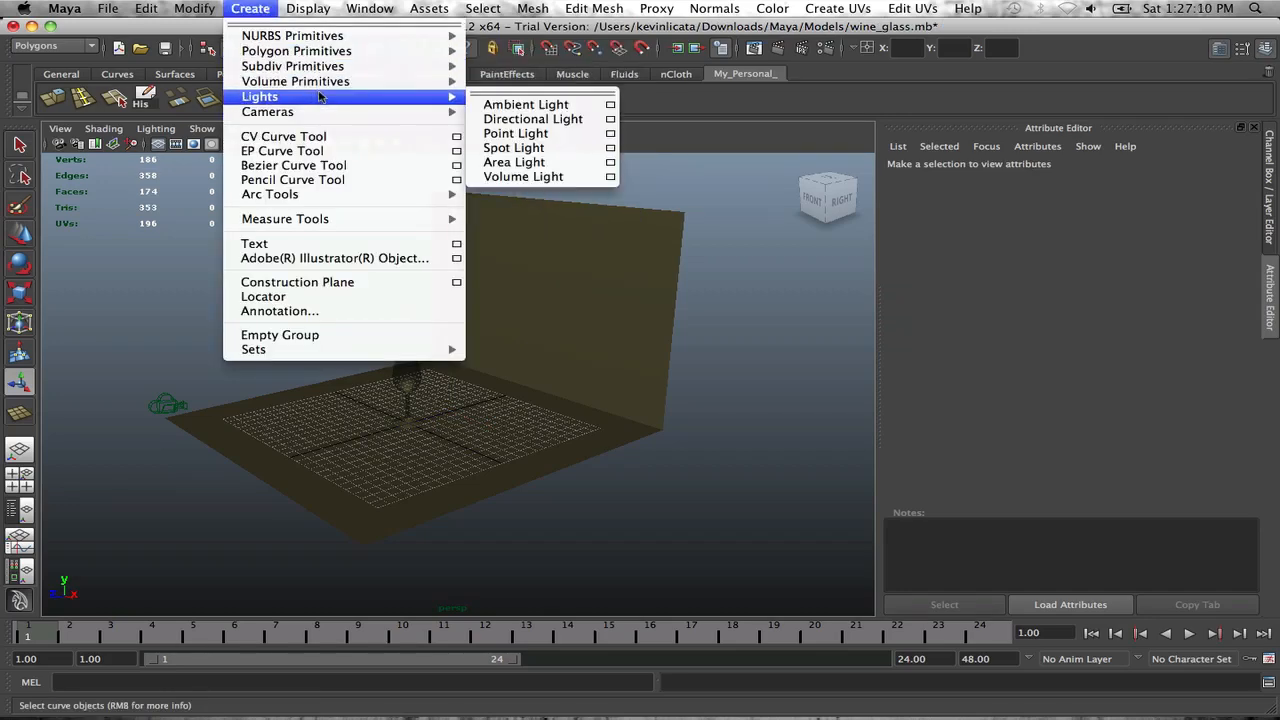
pyautogui.click(514, 147)
# Step: Look through the spot light and aim it down at the glass from the front left, far enough back to frame the set
pyautogui.click(300, 128)
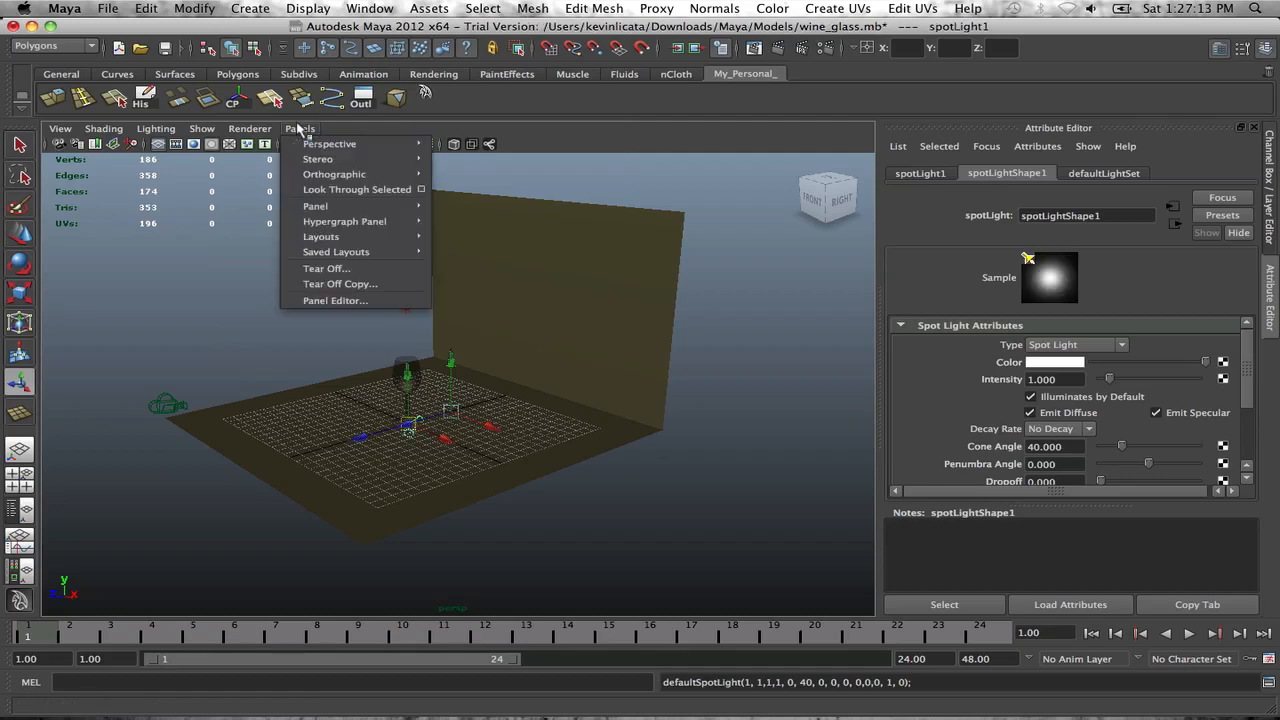
pyautogui.click(360, 188)
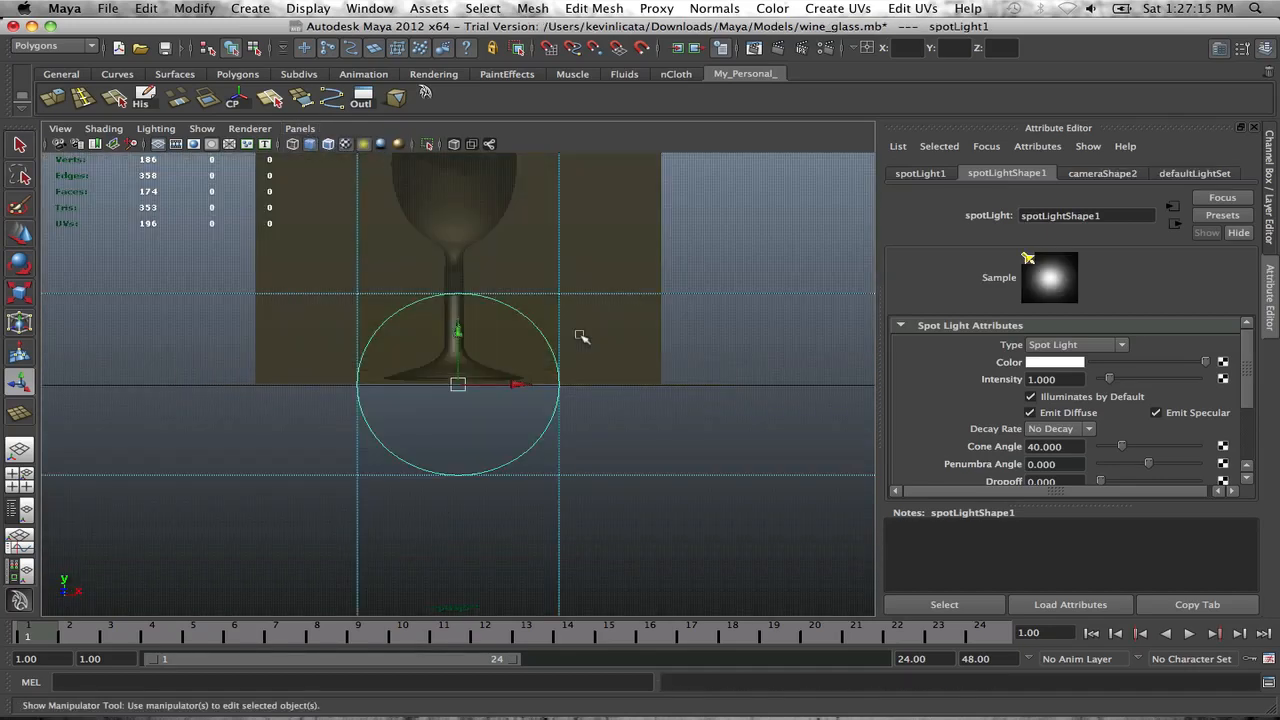
pyautogui.keyDown('alt'); pyautogui.moveTo(580, 337); pyautogui.dragTo(550, 353); pyautogui.keyUp('alt')
pyautogui.keyDown('alt'); pyautogui.moveTo(550, 353); pyautogui.dragTo(503, 320, button='right'); pyautogui.keyUp('alt')
pyautogui.keyDown('alt'); pyautogui.moveTo(503, 320); pyautogui.dragTo(511, 321); pyautogui.keyUp('alt')
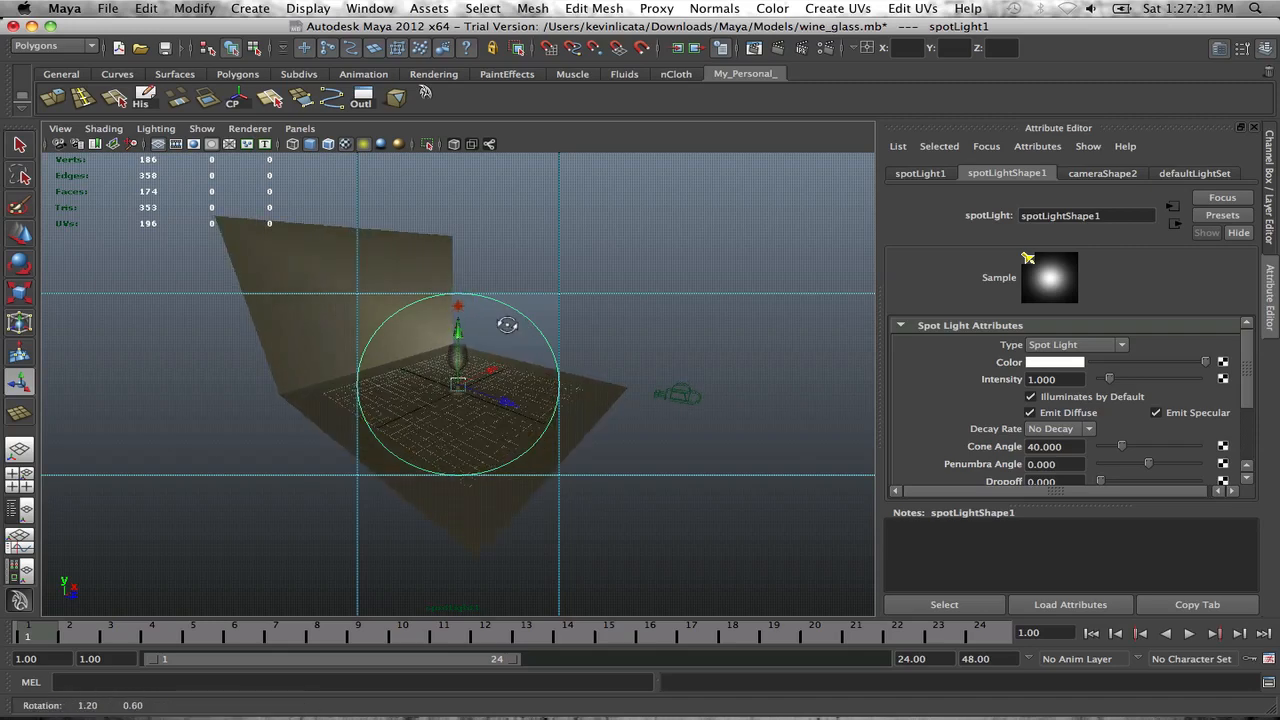
pyautogui.scroll(-3, 512, 324)
pyautogui.keyDown('alt'); pyautogui.moveTo(512, 324); pyautogui.dragTo(512, 322); pyautogui.keyUp('alt')
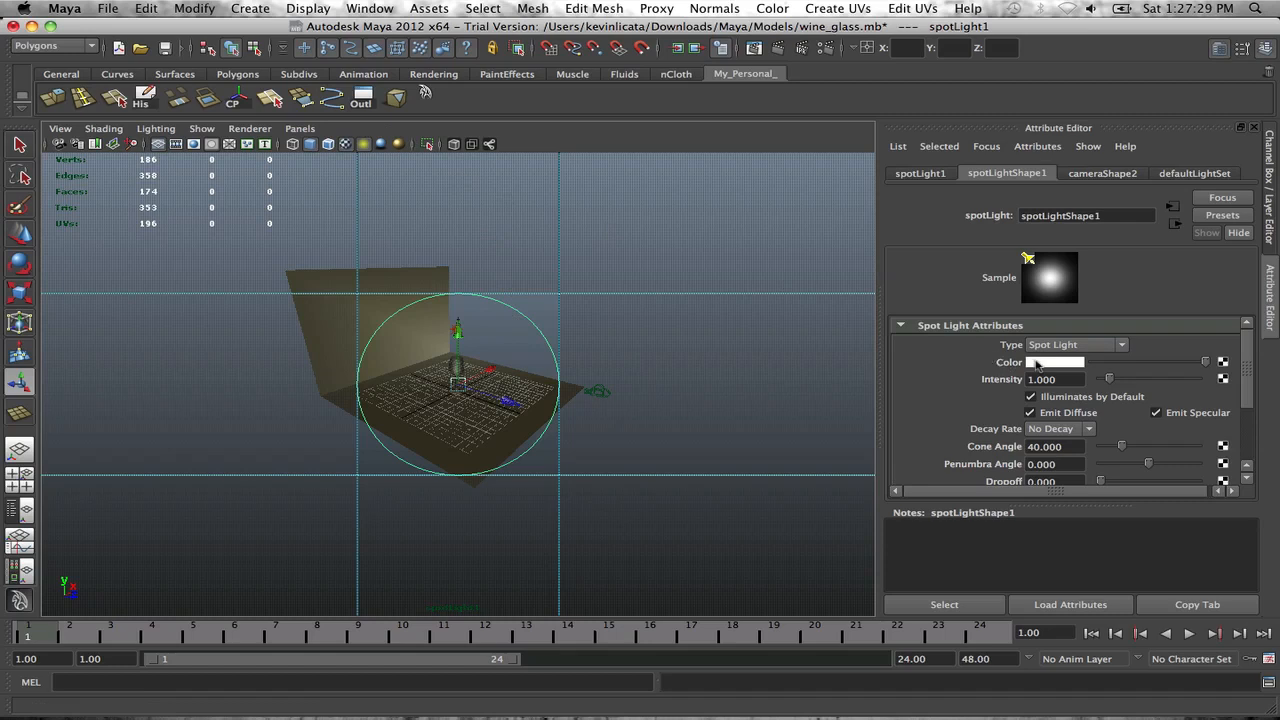
# Step: Set the spot light's intensity to 0.5
pyautogui.moveTo(1075, 380); pyautogui.dragTo(980, 371)
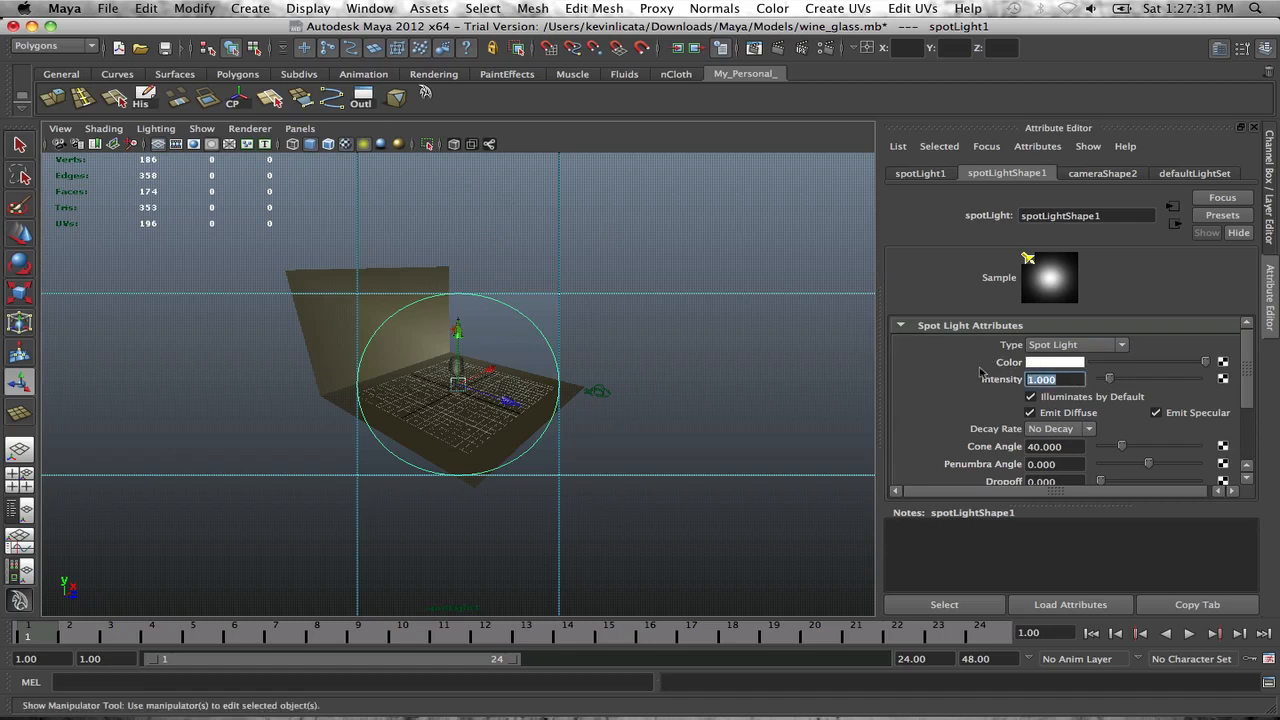
pyautogui.press('BackSpace')
pyautogui.write('.5')
pyautogui.press('Return')
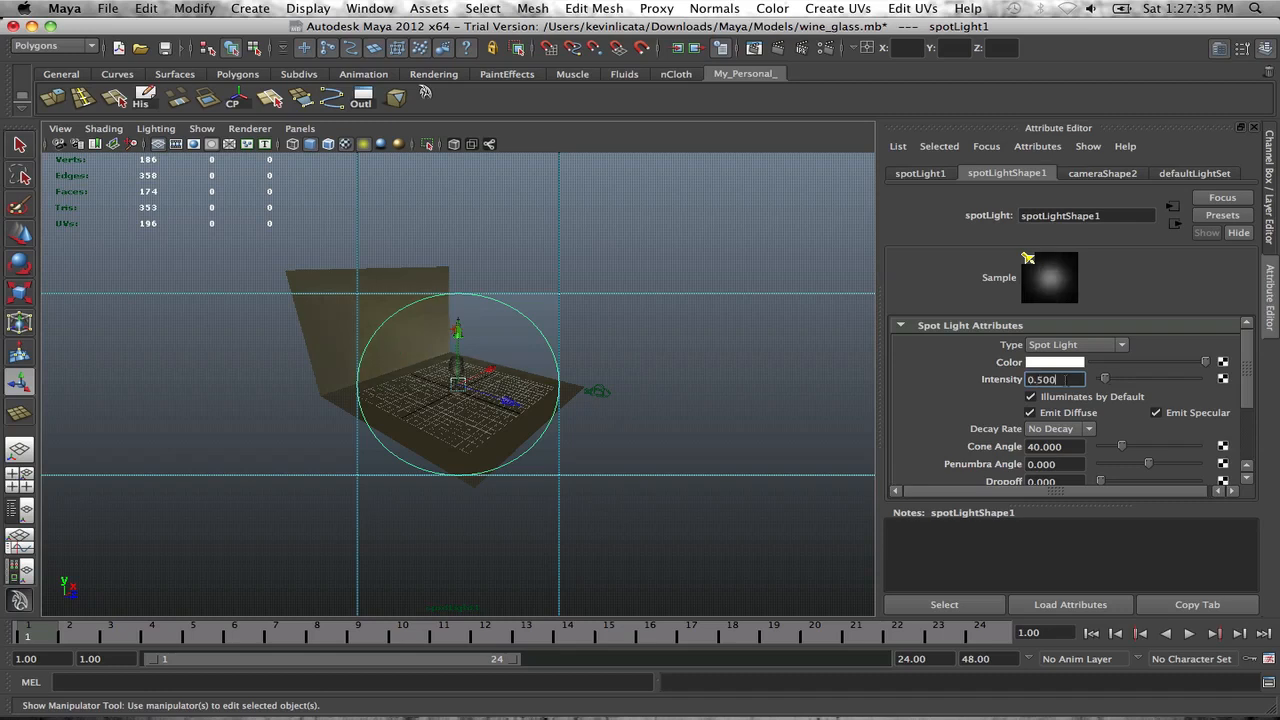
# Step: Render the spot-lit wine glass through camera1, keep the image in the render history, and close the render window
pyautogui.click(299, 129)
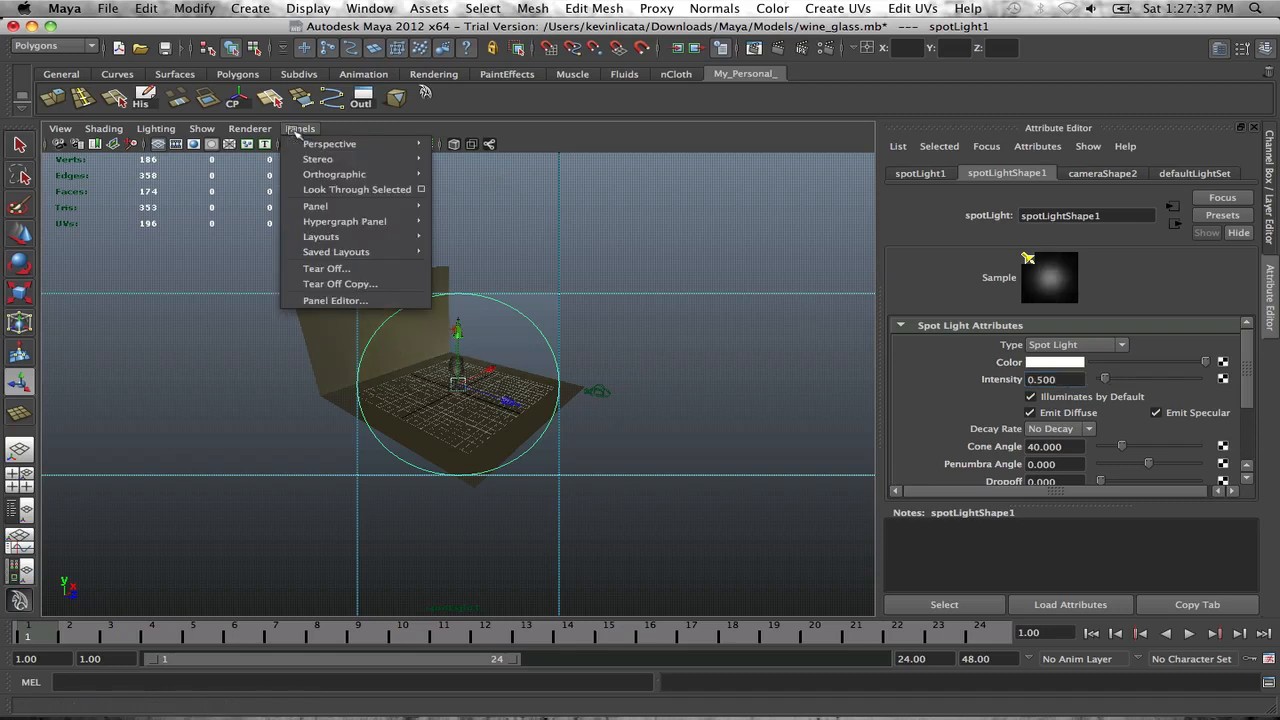
pyautogui.moveTo(373, 151)
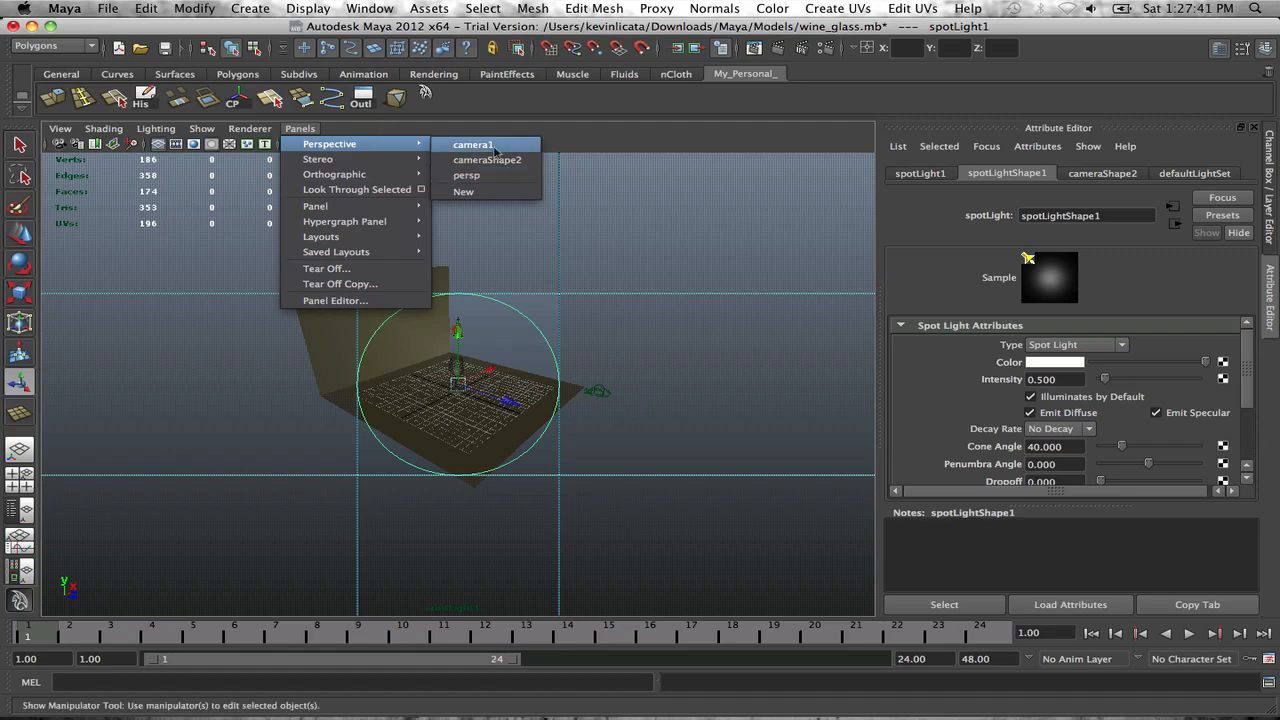
pyautogui.click(488, 146)
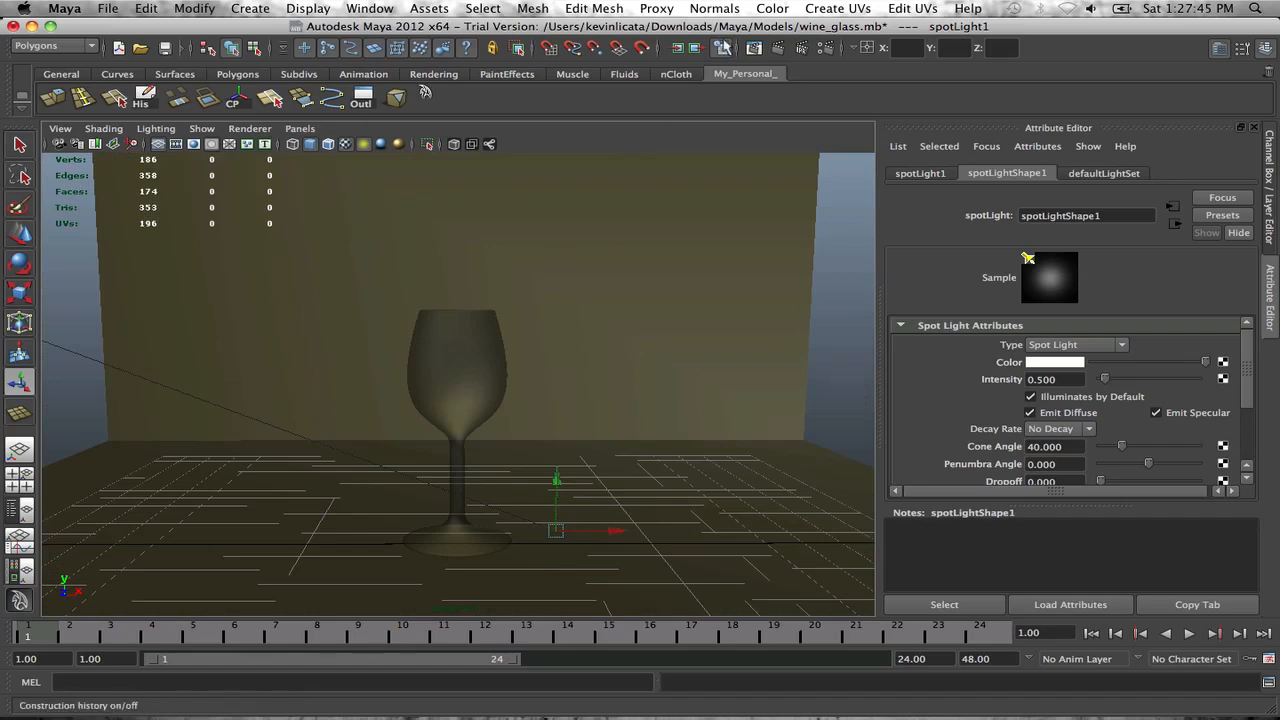
pyautogui.click(752, 48)
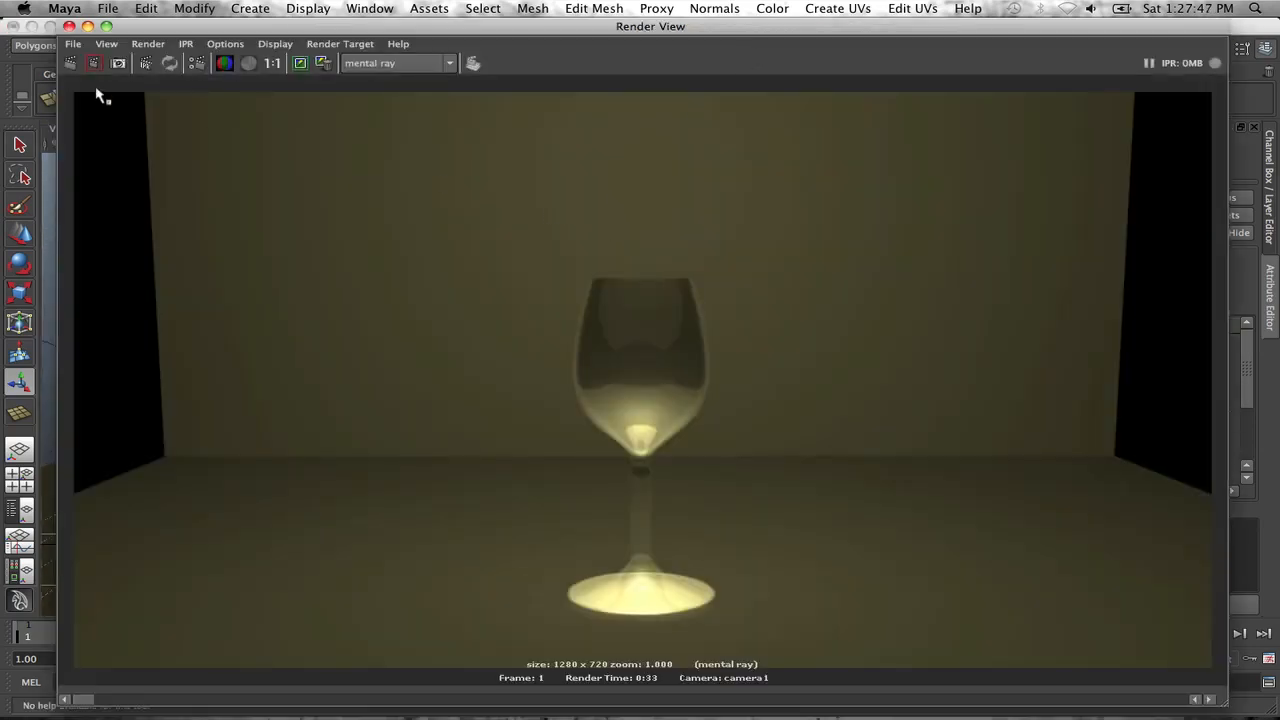
pyautogui.click(70, 63)
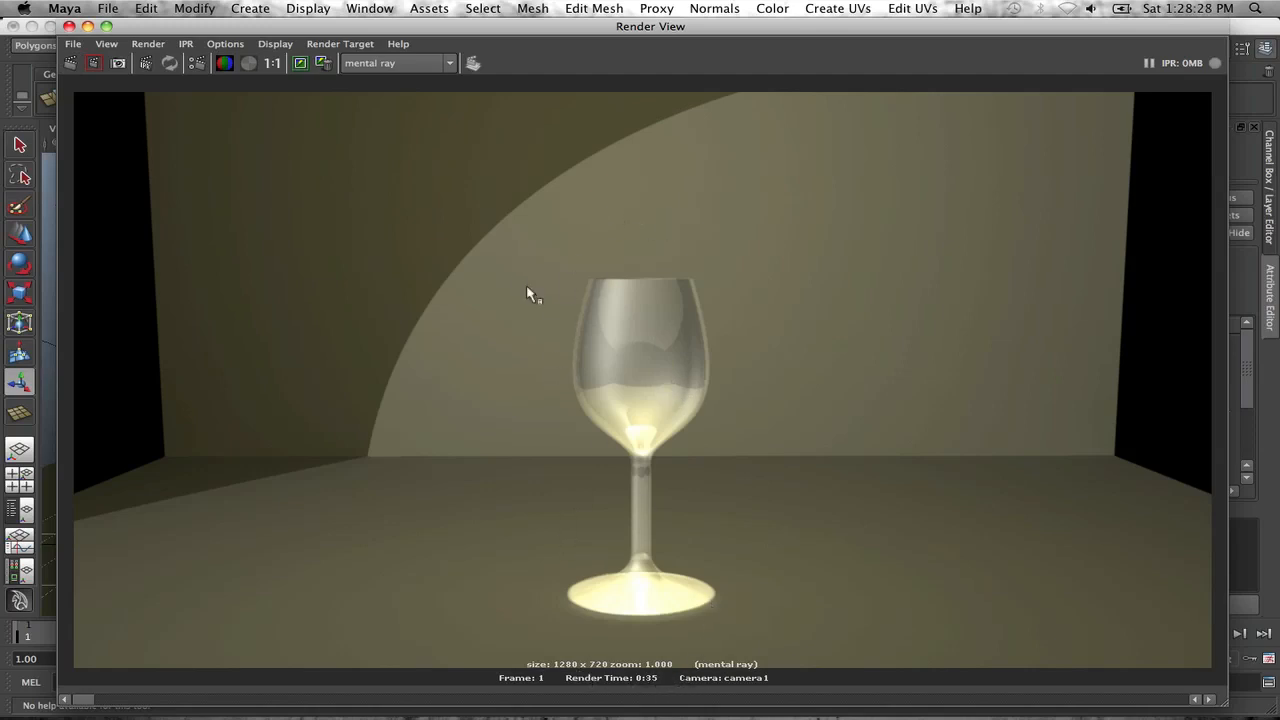
pyautogui.click(300, 63)
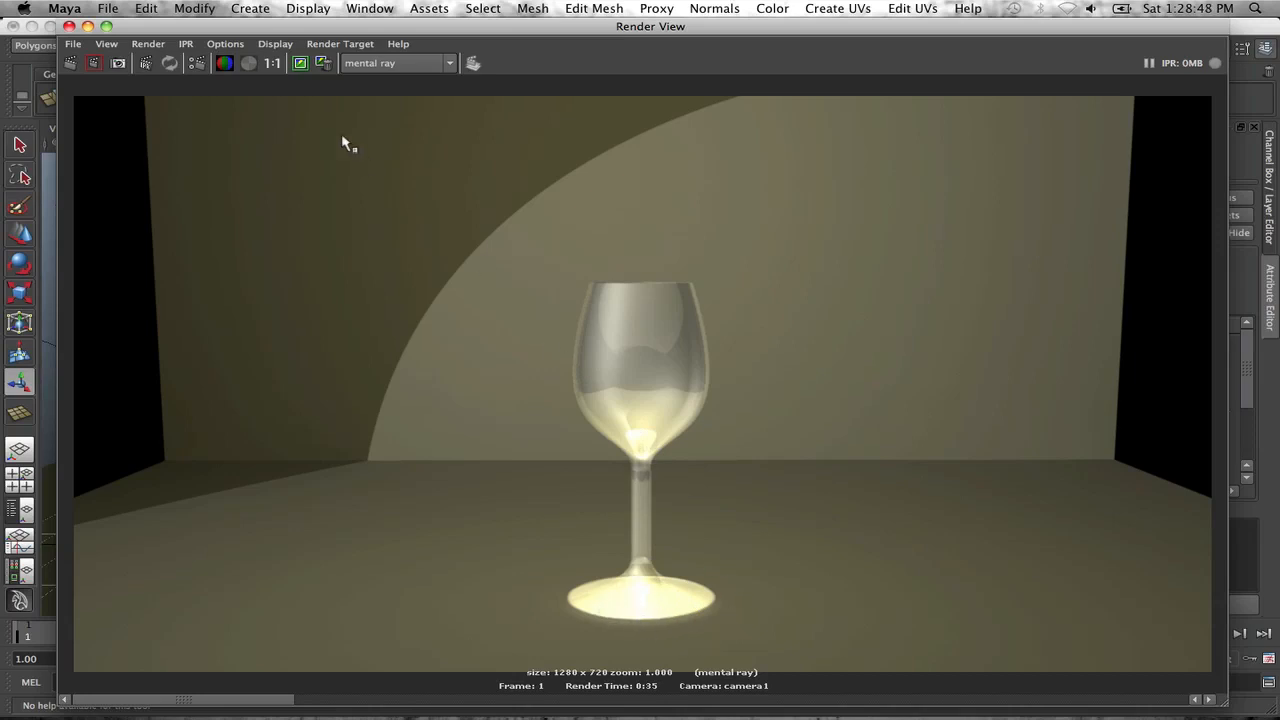
pyautogui.click(69, 26)
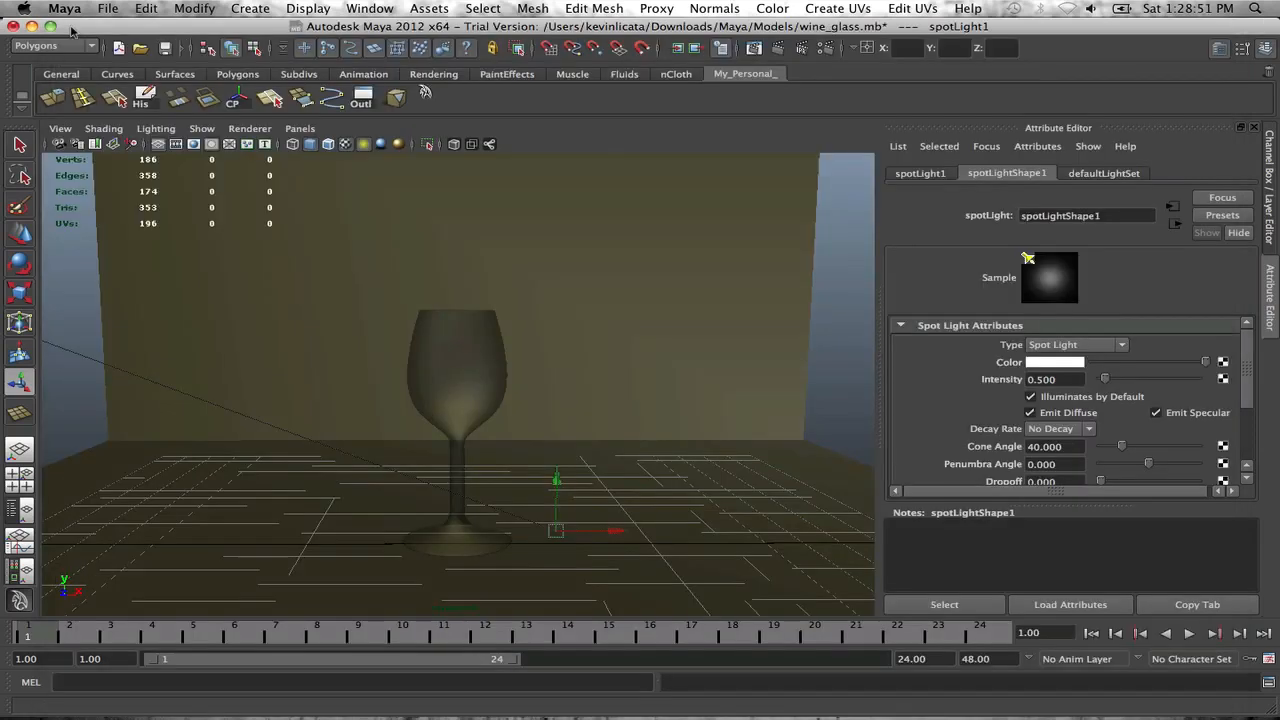
# Step: Select pointLight1 in the Outliner and set its intensity to 0.4
pyautogui.click(361, 97)
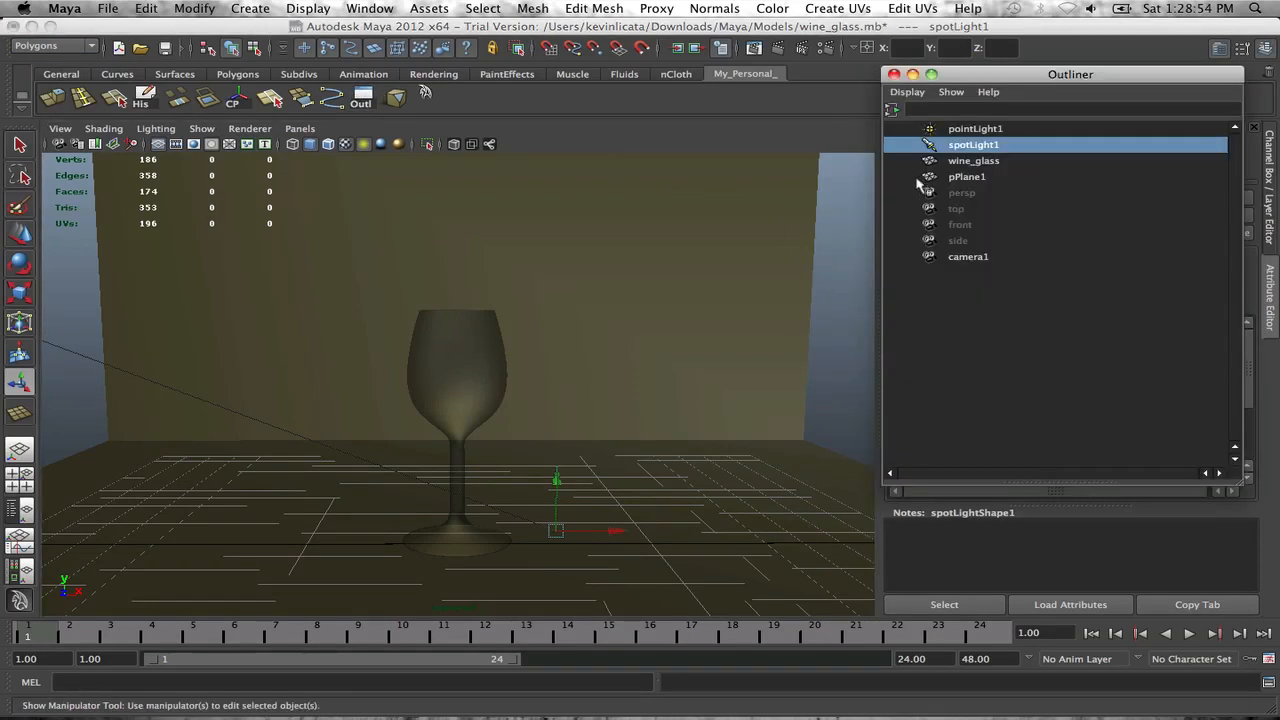
pyautogui.click(970, 128)
pyautogui.click(894, 74)
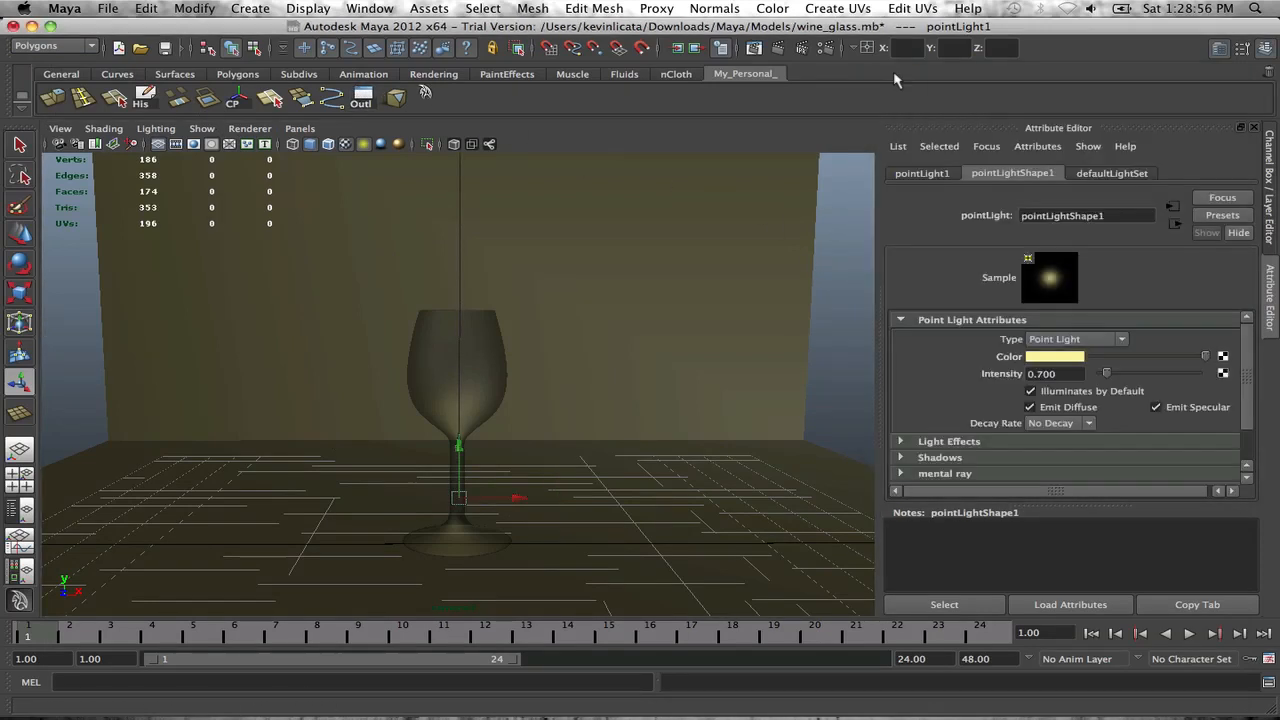
pyautogui.click(1050, 373)
pyautogui.press('BackSpace')
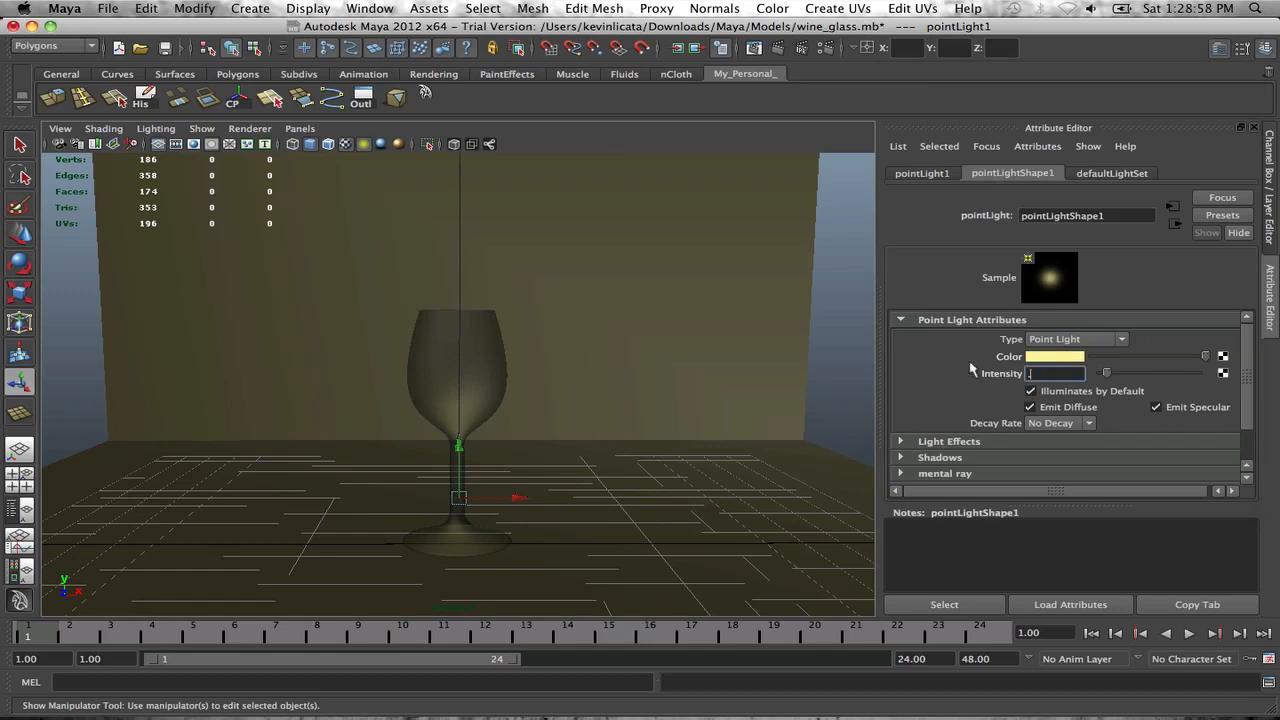
pyautogui.press('Return')
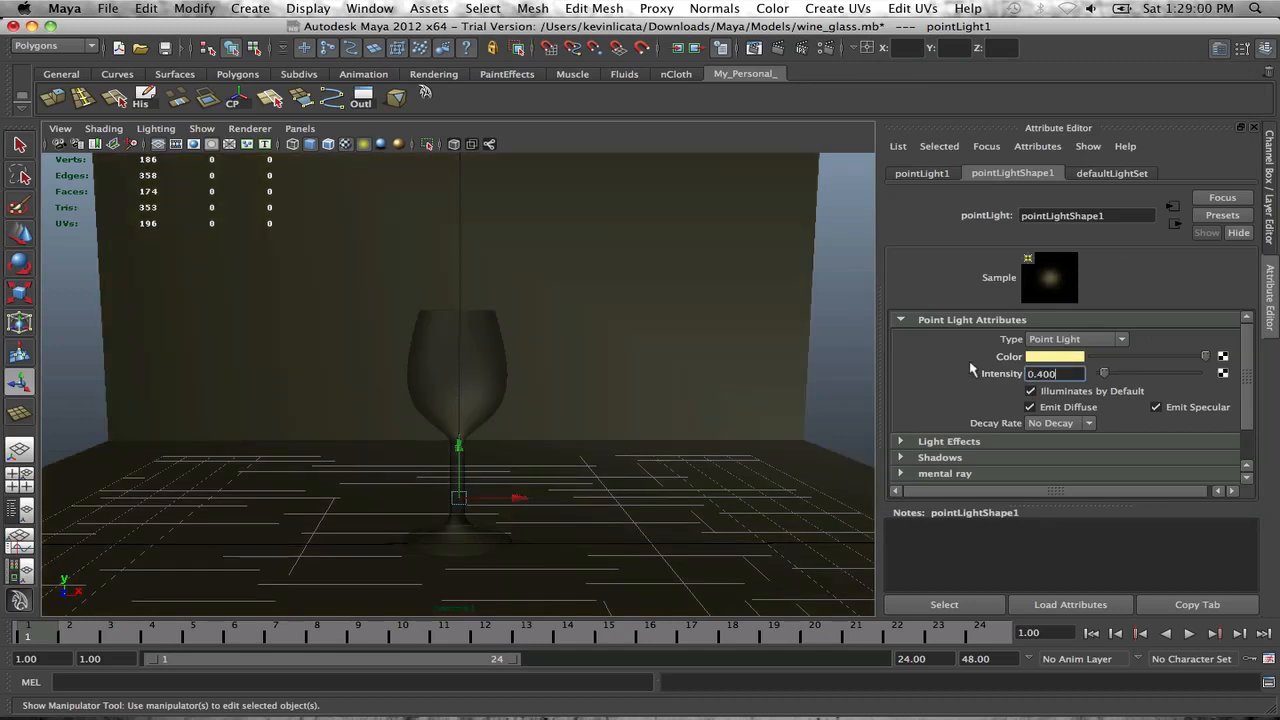
# Step: Render the scene with the dimmer point light, keep the image for comparison with earlier renders, and close the render window
pyautogui.click(776, 50)
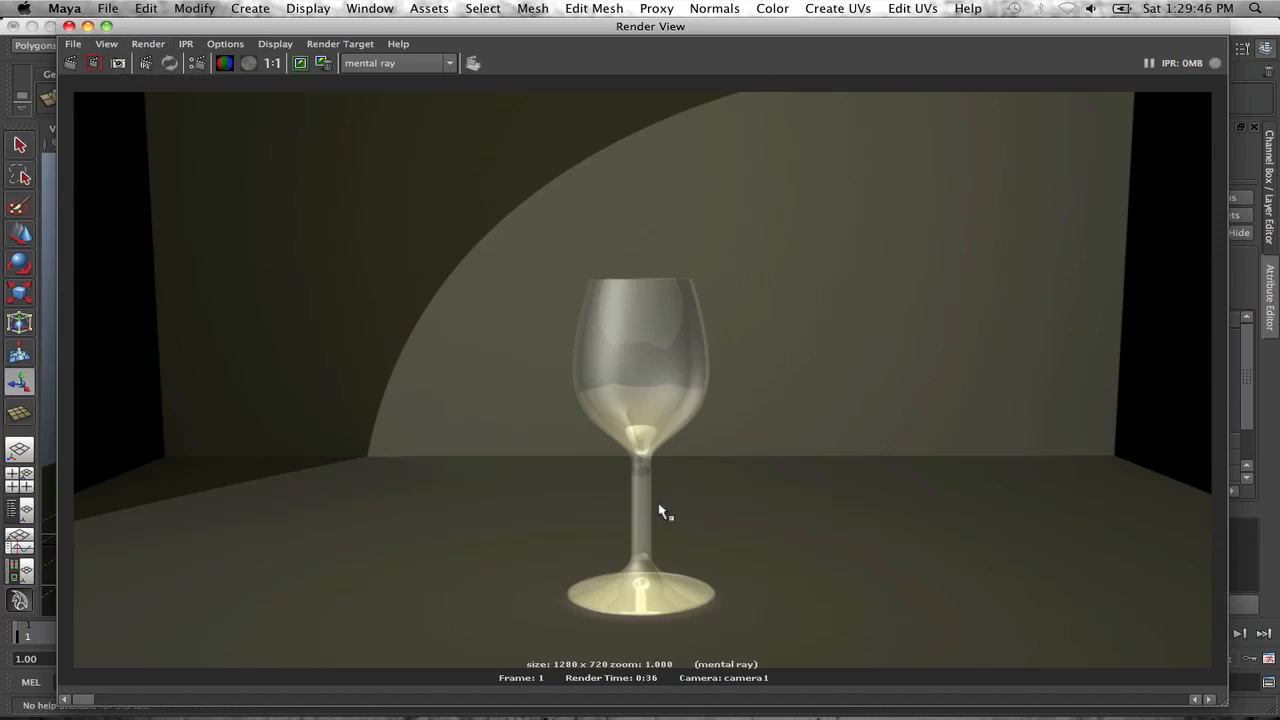
pyautogui.click(300, 63)
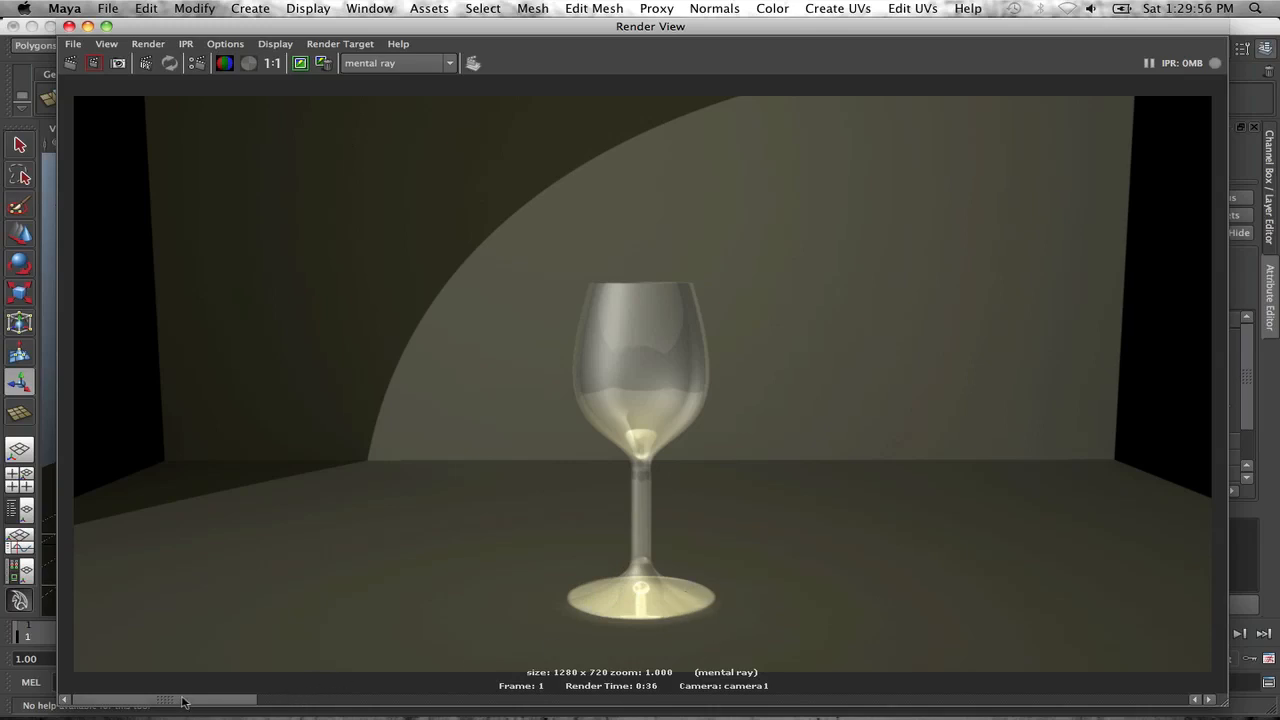
pyautogui.moveTo(183, 702); pyautogui.dragTo(103, 689)
pyautogui.click(68, 26)
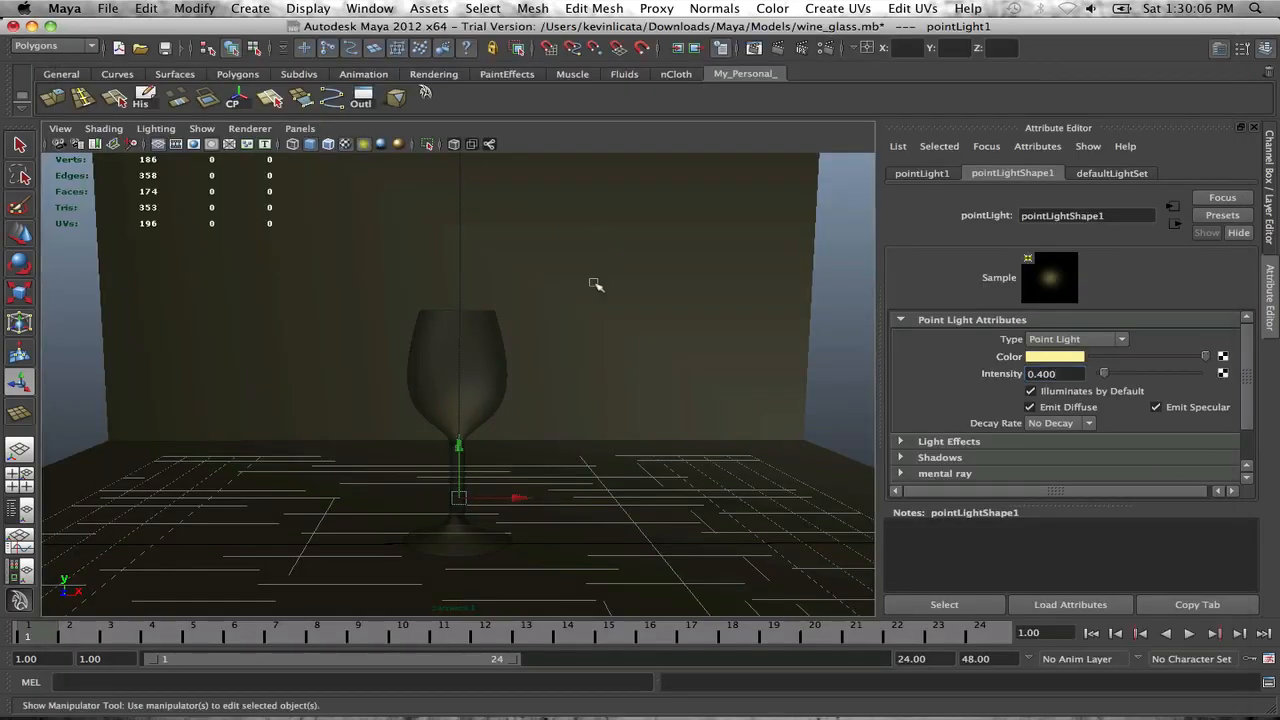
# Step: In the perspective view, lower the point light above the wine glass to a height of about 9.47 cm
pyautogui.click(303, 129)
pyautogui.moveTo(365, 146)
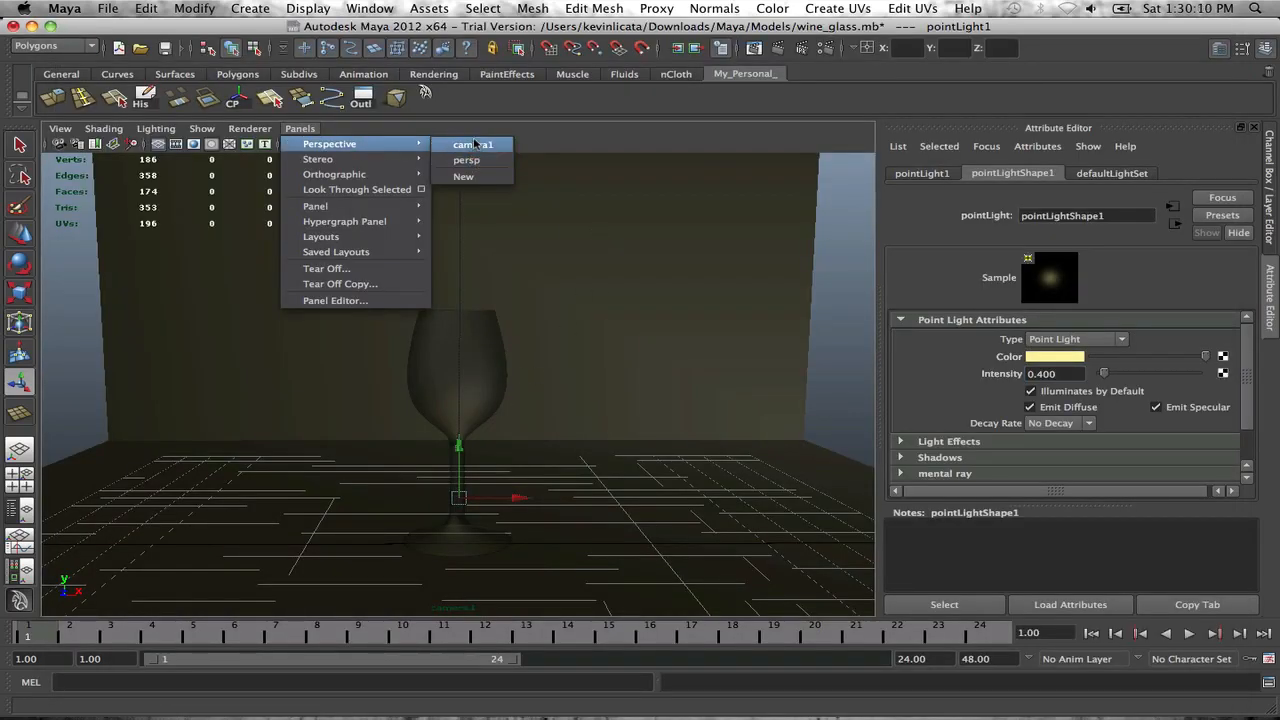
pyautogui.click(466, 160)
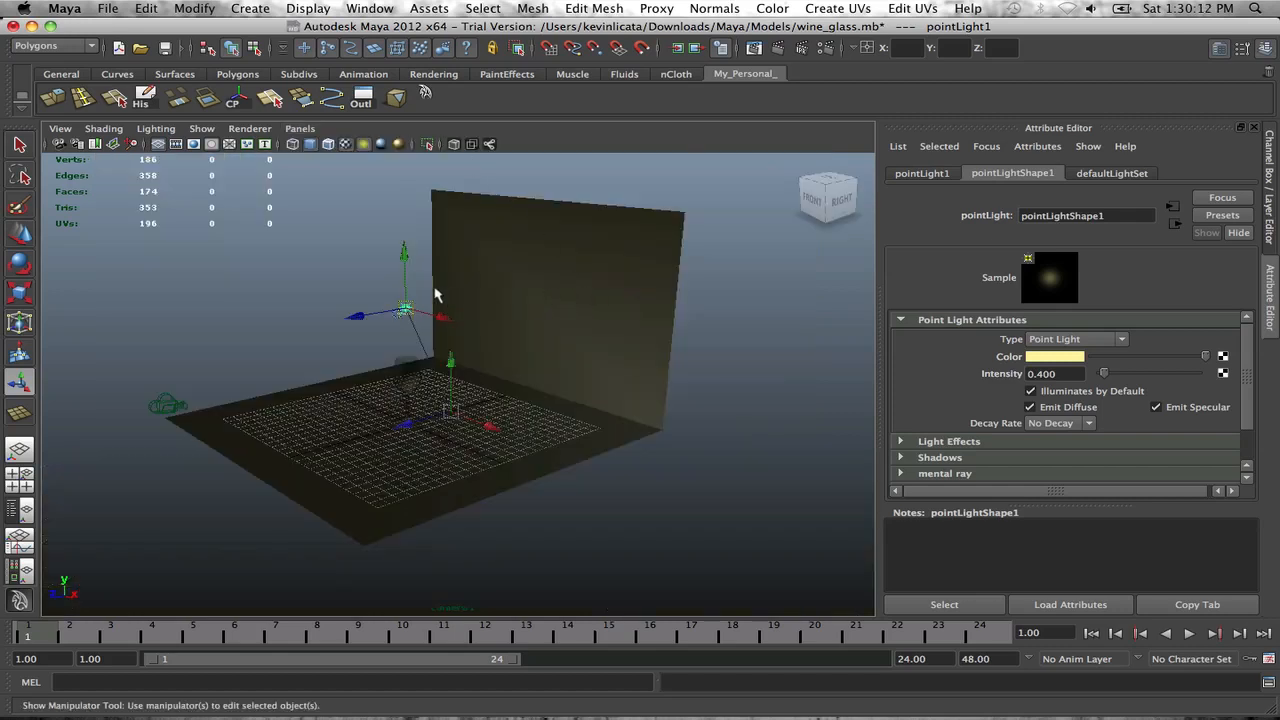
pyautogui.moveTo(405, 258); pyautogui.dragTo(408, 283)
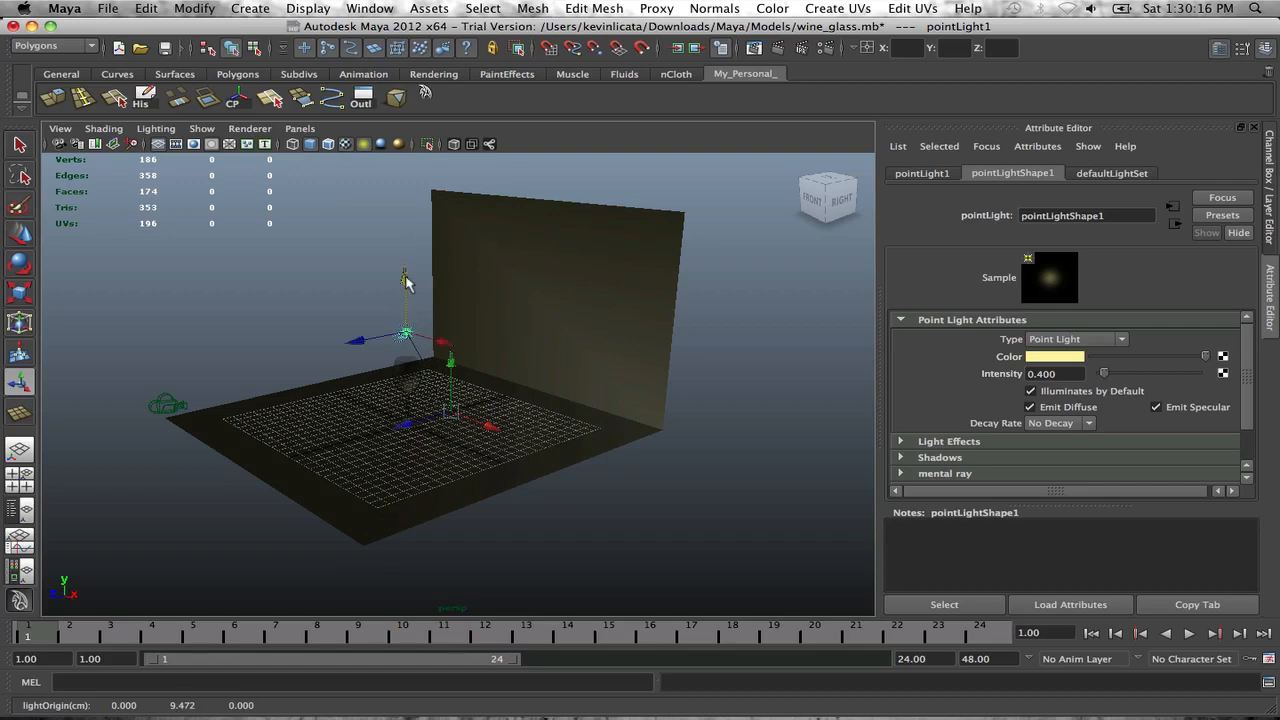
# Step: Render the wine glass through camera1 with the lowered point light and keep the image in the render history
pyautogui.click(300, 128)
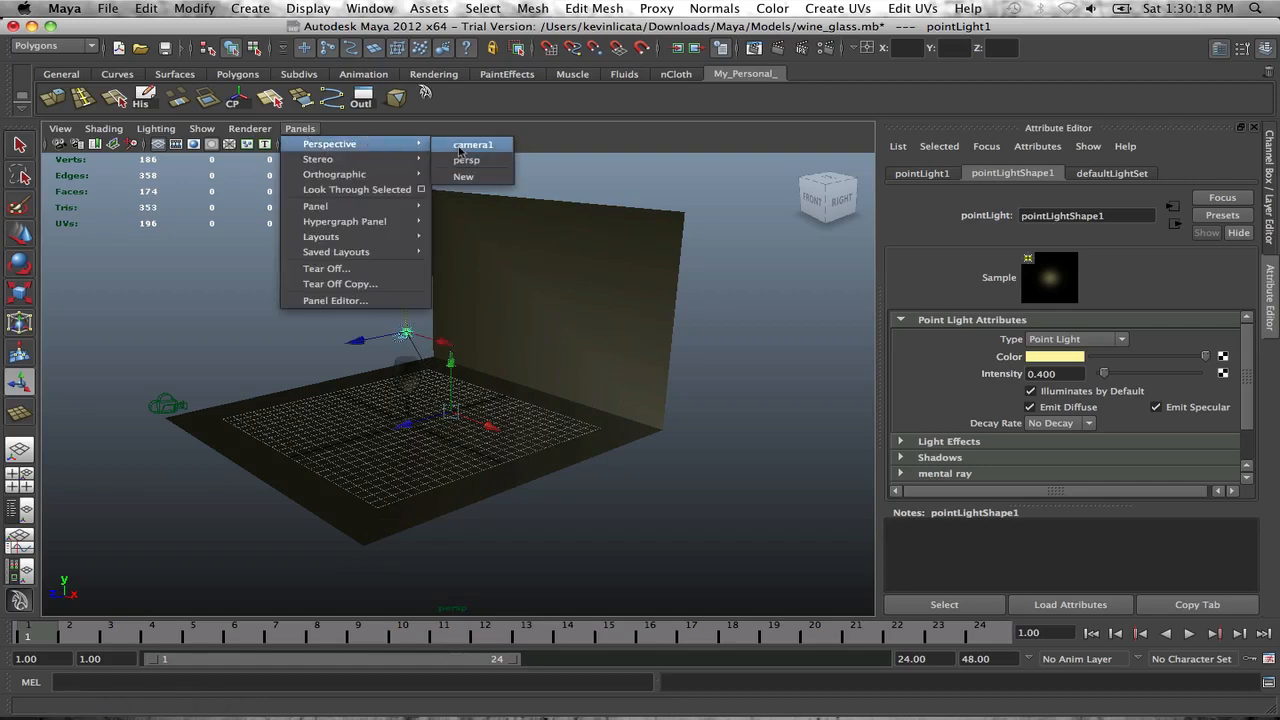
pyautogui.click(466, 143)
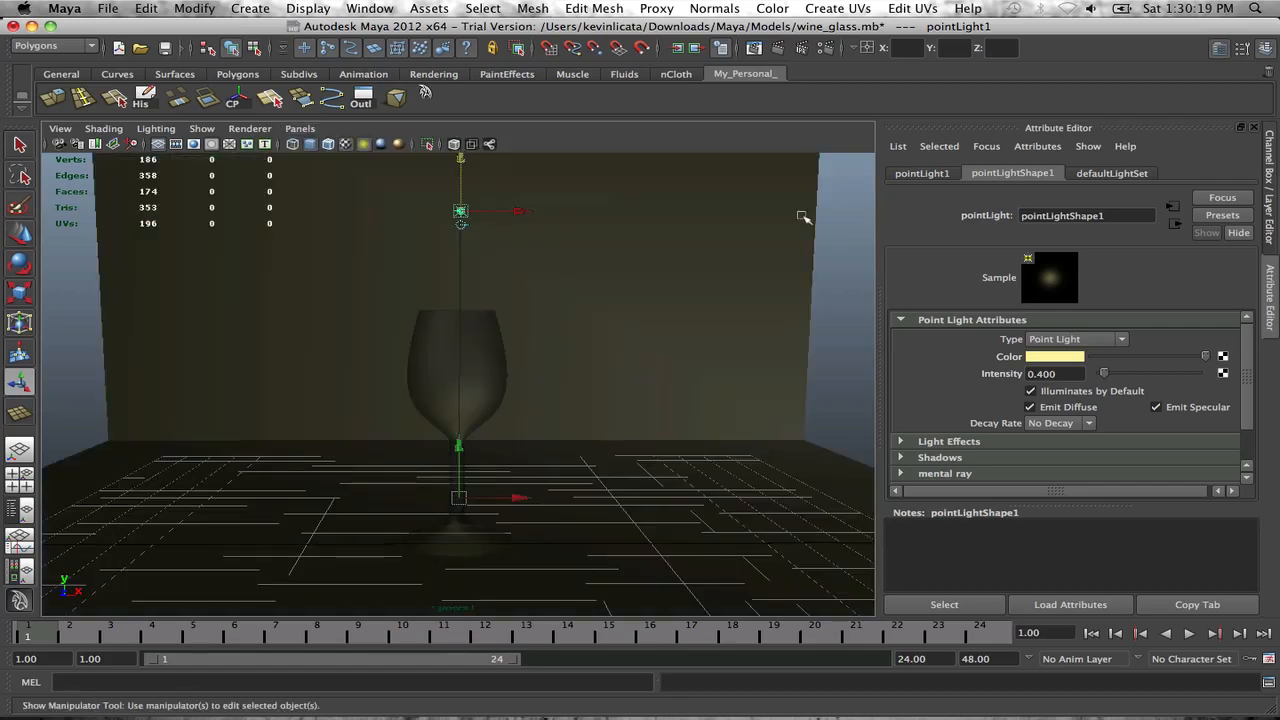
pyautogui.click(753, 47)
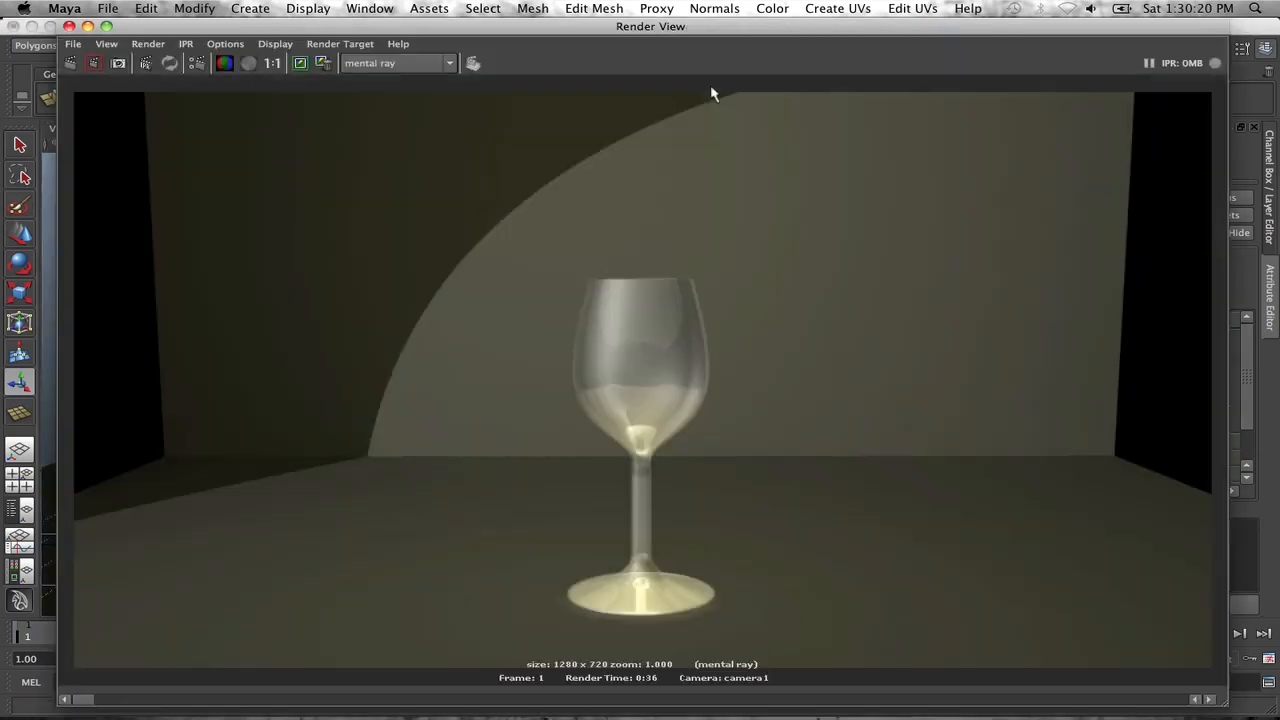
pyautogui.click(76, 68)
pyautogui.click(308, 66)
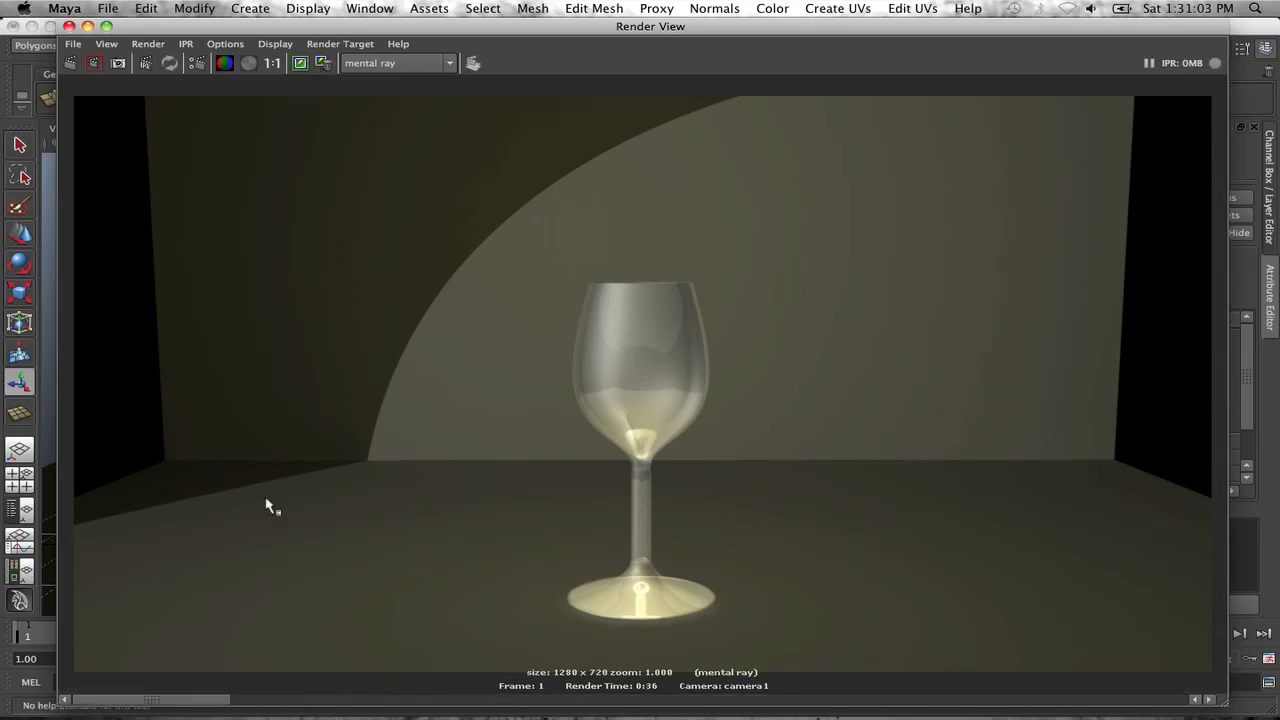
# Step: Compare the lowered-light render with the earlier kept renders, and close the render window
pyautogui.moveTo(153, 704); pyautogui.dragTo(519, 704)
pyautogui.moveTo(328, 699); pyautogui.dragTo(143, 697)
pyautogui.moveTo(193, 705); pyautogui.dragTo(463, 704)
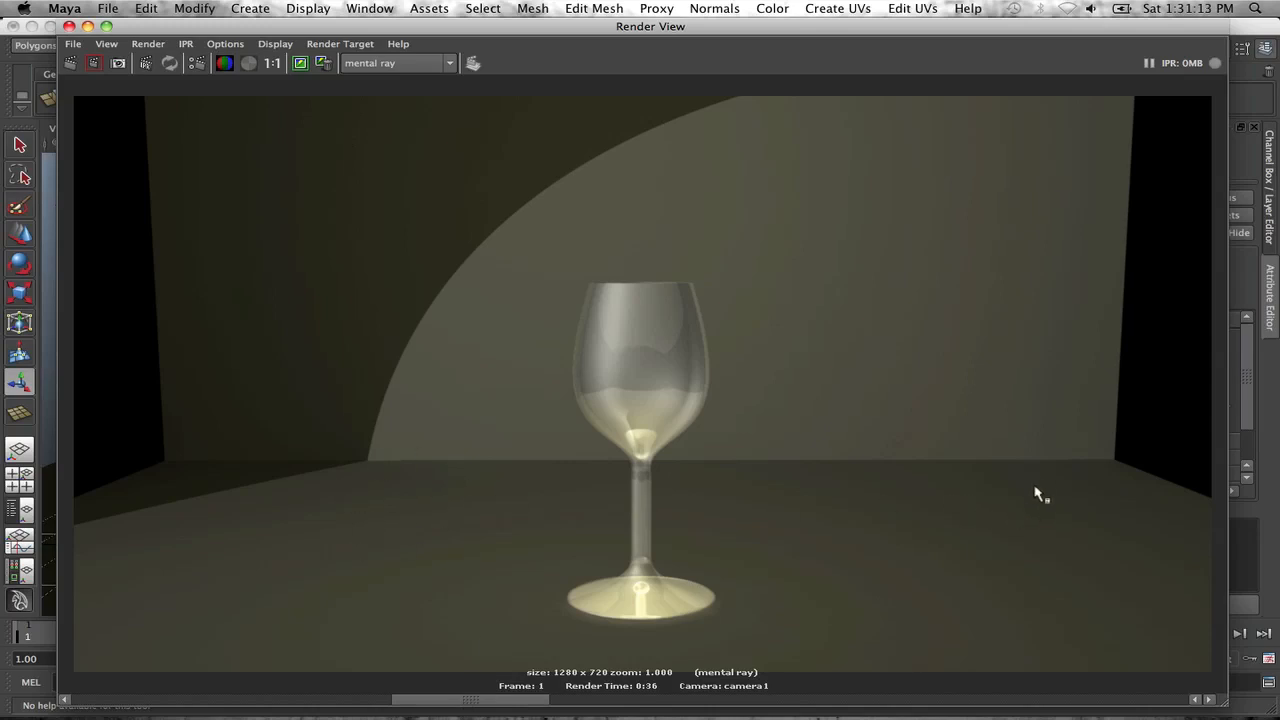
pyautogui.moveTo(432, 704); pyautogui.dragTo(157, 674)
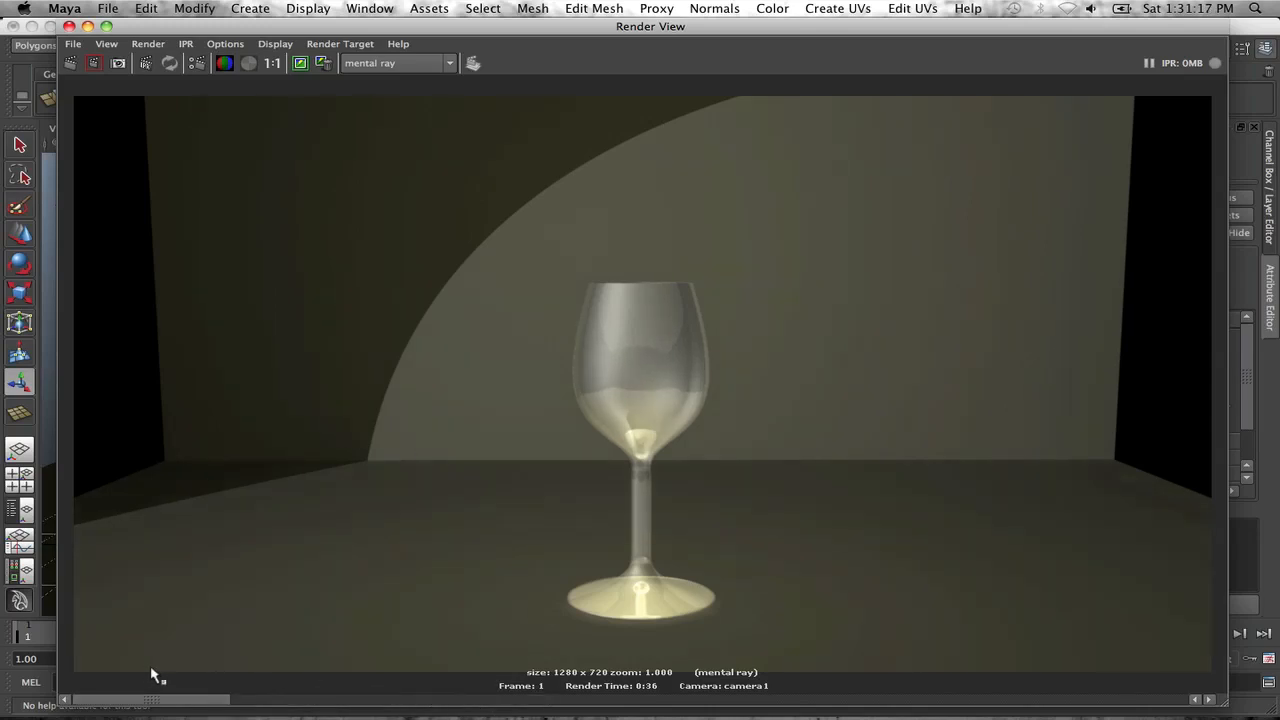
pyautogui.click(69, 26)
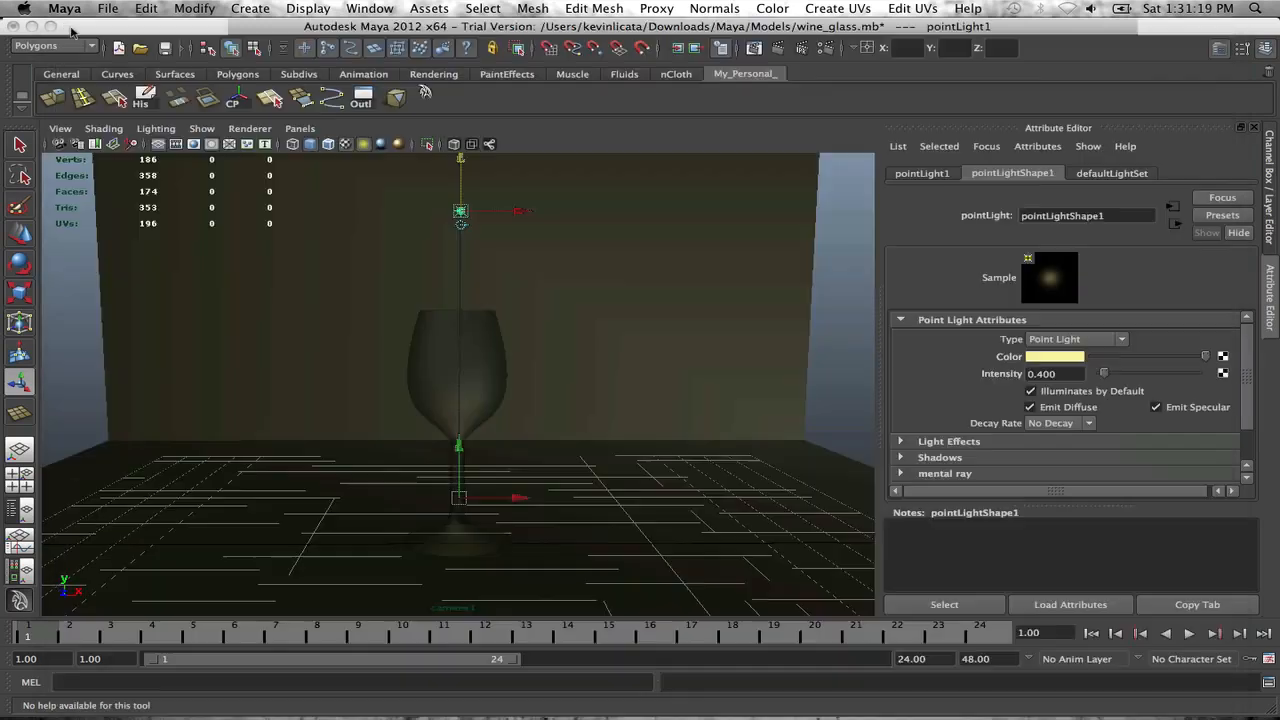
# Step: Raise the point light higher above the wine glass in the perspective view, and return to the camera1 view
pyautogui.click(300, 128)
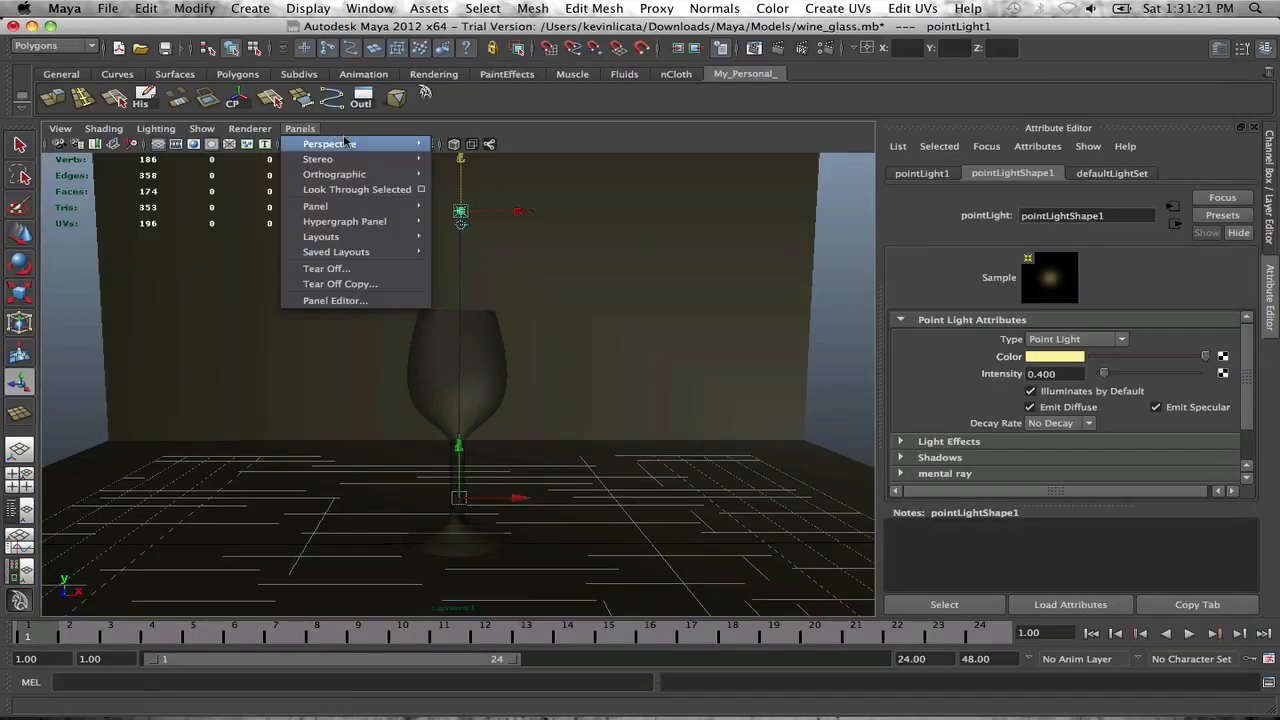
pyautogui.moveTo(400, 144)
pyautogui.click(462, 161)
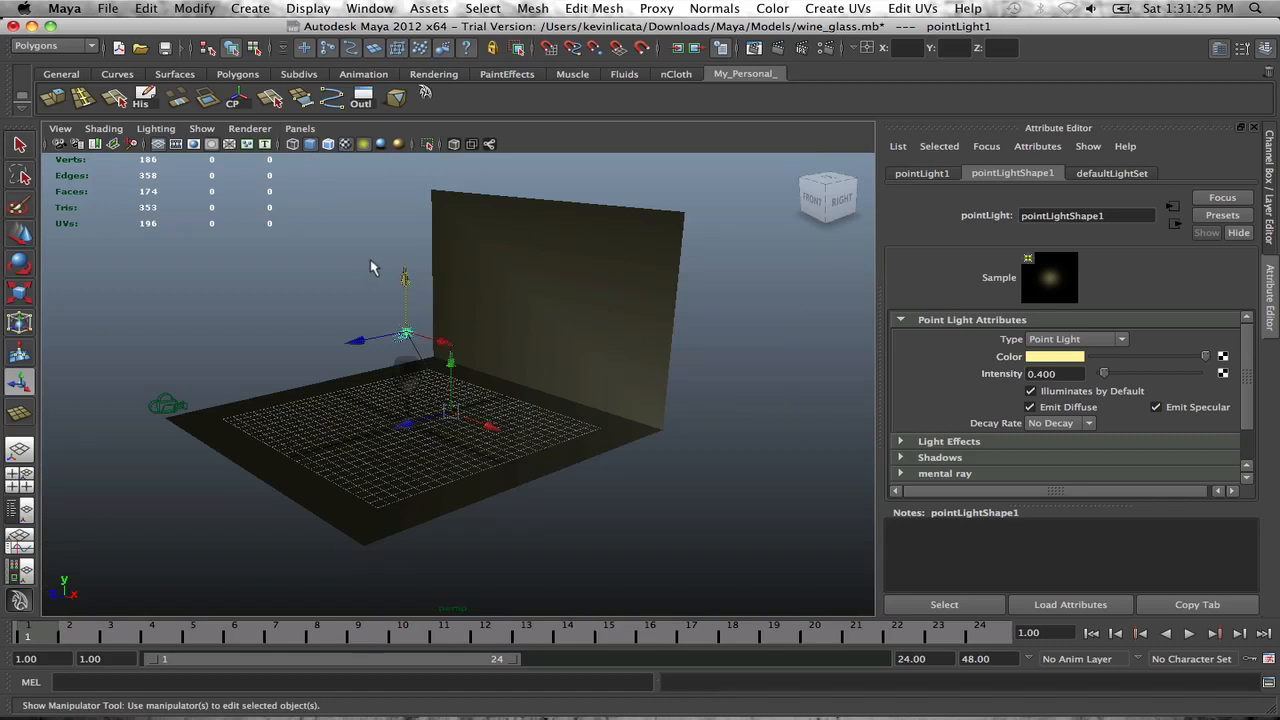
pyautogui.moveTo(408, 271); pyautogui.dragTo(404, 236)
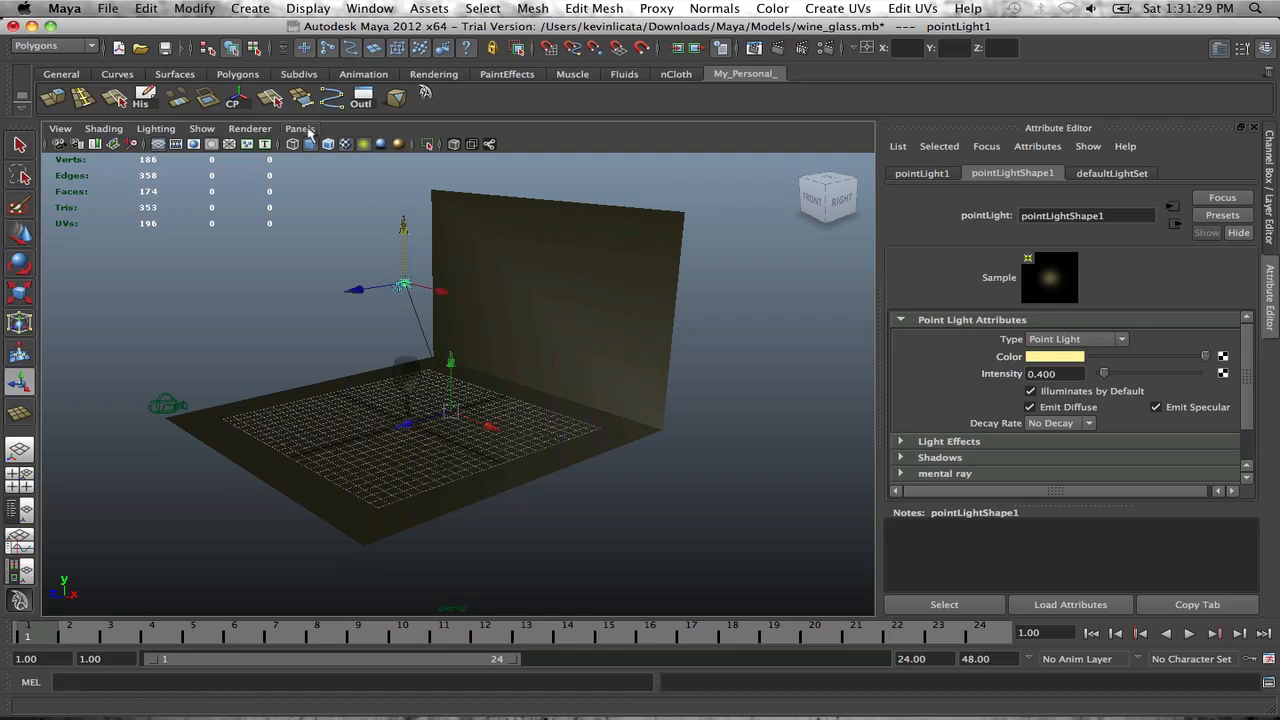
pyautogui.click(299, 128)
pyautogui.moveTo(400, 144)
pyautogui.click(462, 150)
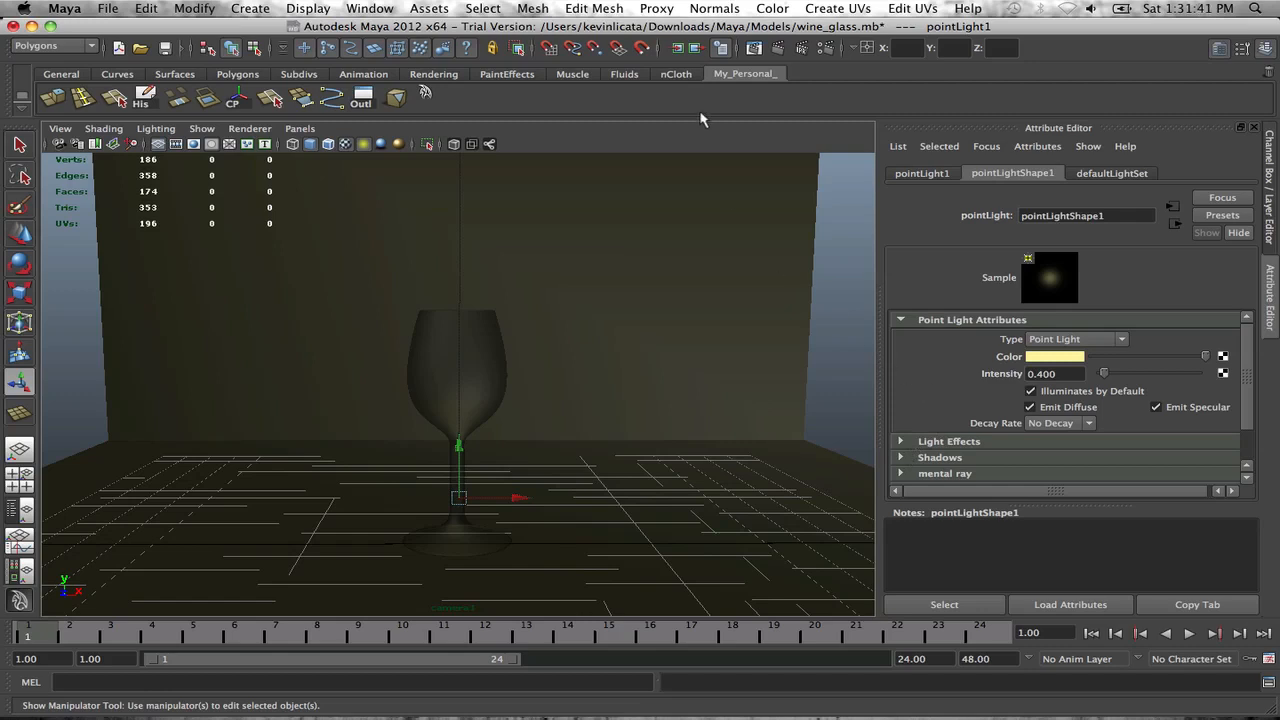
# Step: Render the scene with the raised point light, keep the image, compare it with the earlier renders, and close the render window
pyautogui.click(757, 50)
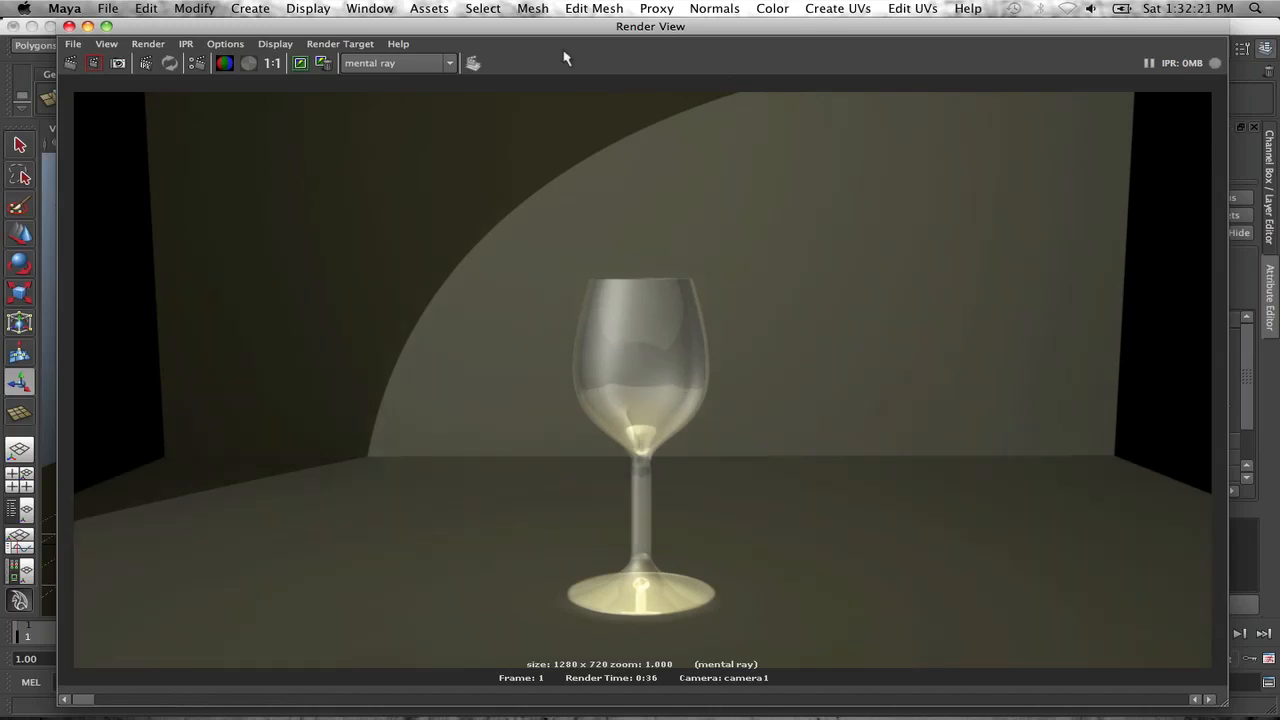
pyautogui.click(299, 63)
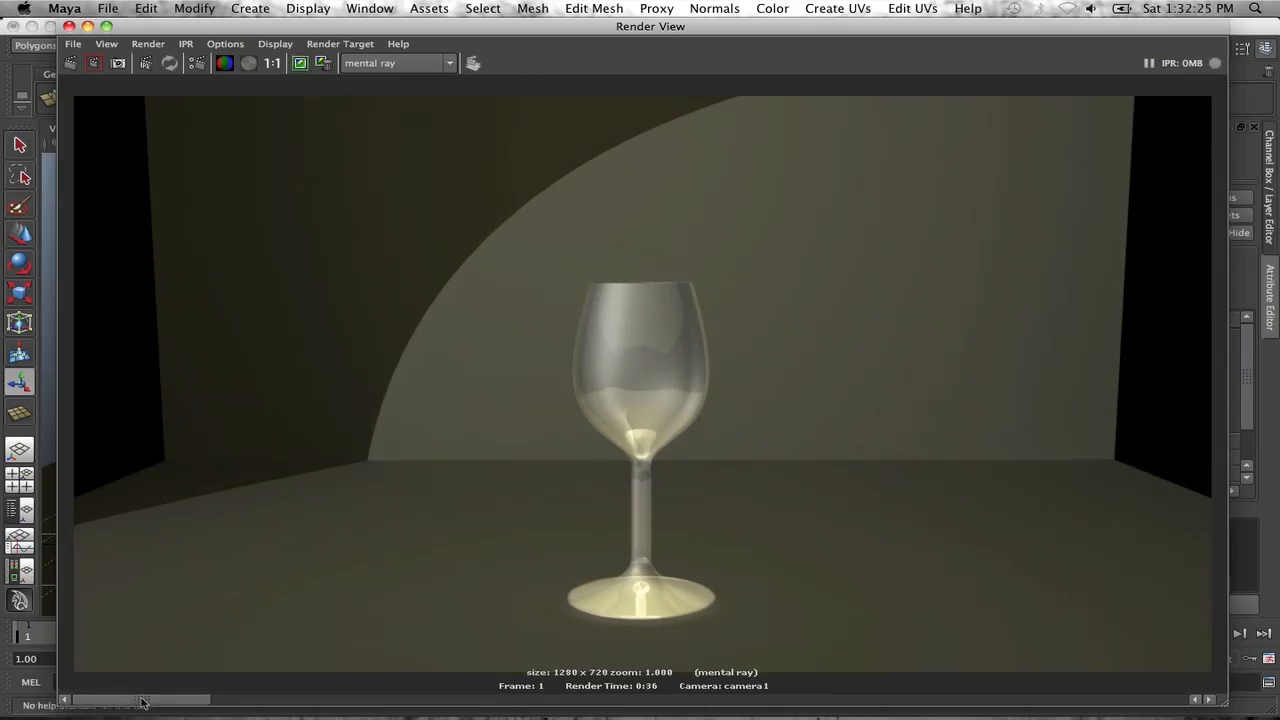
pyautogui.moveTo(249, 703); pyautogui.dragTo(131, 697)
pyautogui.moveTo(333, 702); pyautogui.dragTo(164, 703)
pyautogui.click(68, 26)
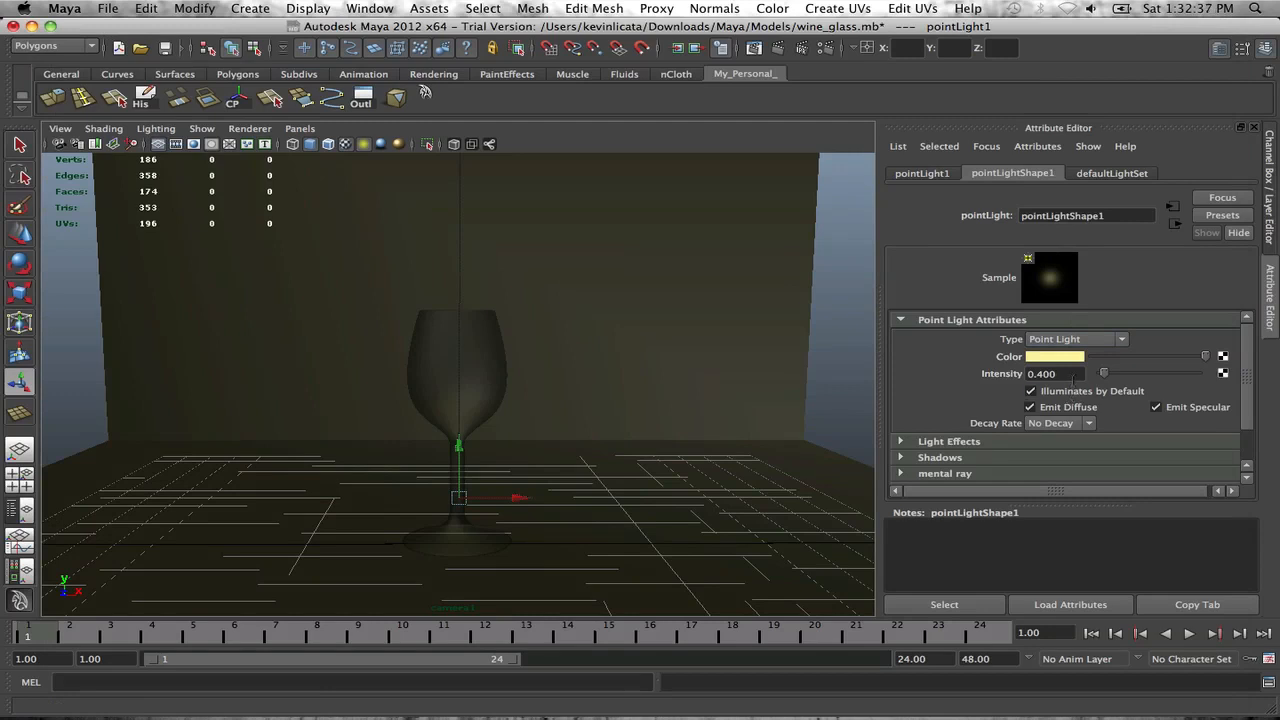
# Step: Set the point light's intensity to 0.3
pyautogui.click(1073, 376)
pyautogui.write('0.3')
pyautogui.press('Return')
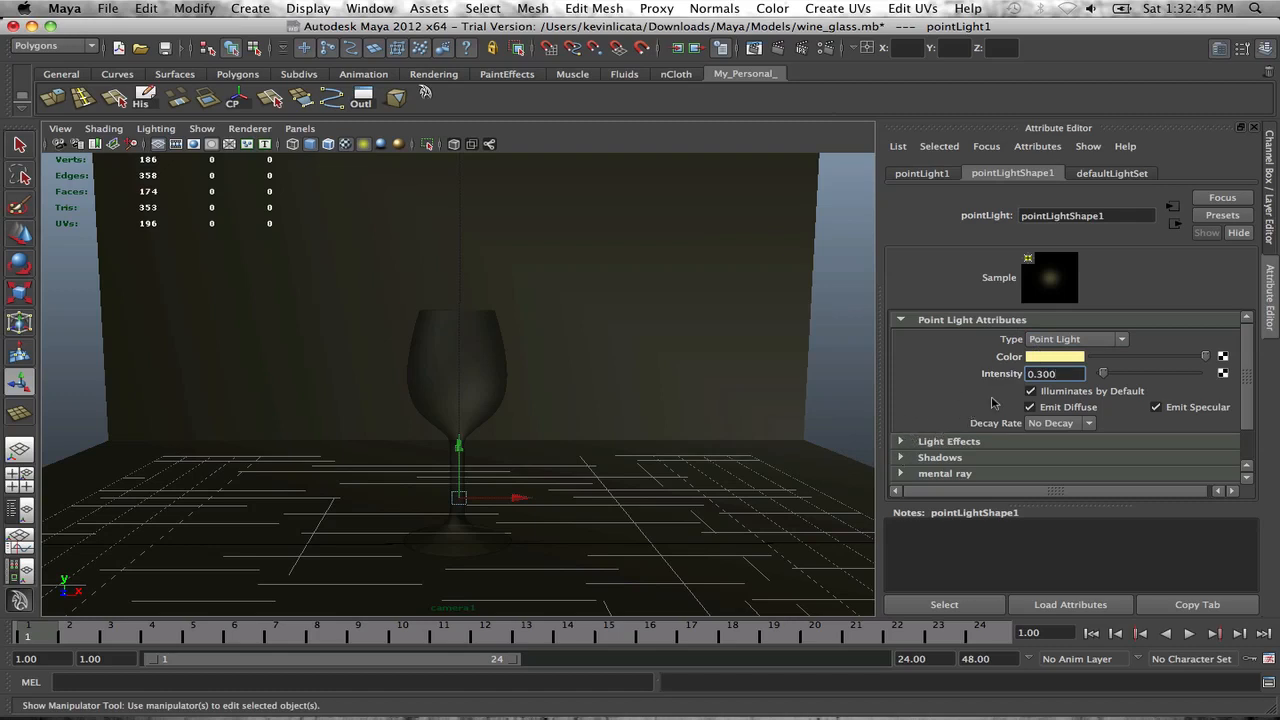
# Step: Enable ray trace shadows for the point light
pyautogui.click(901, 458)
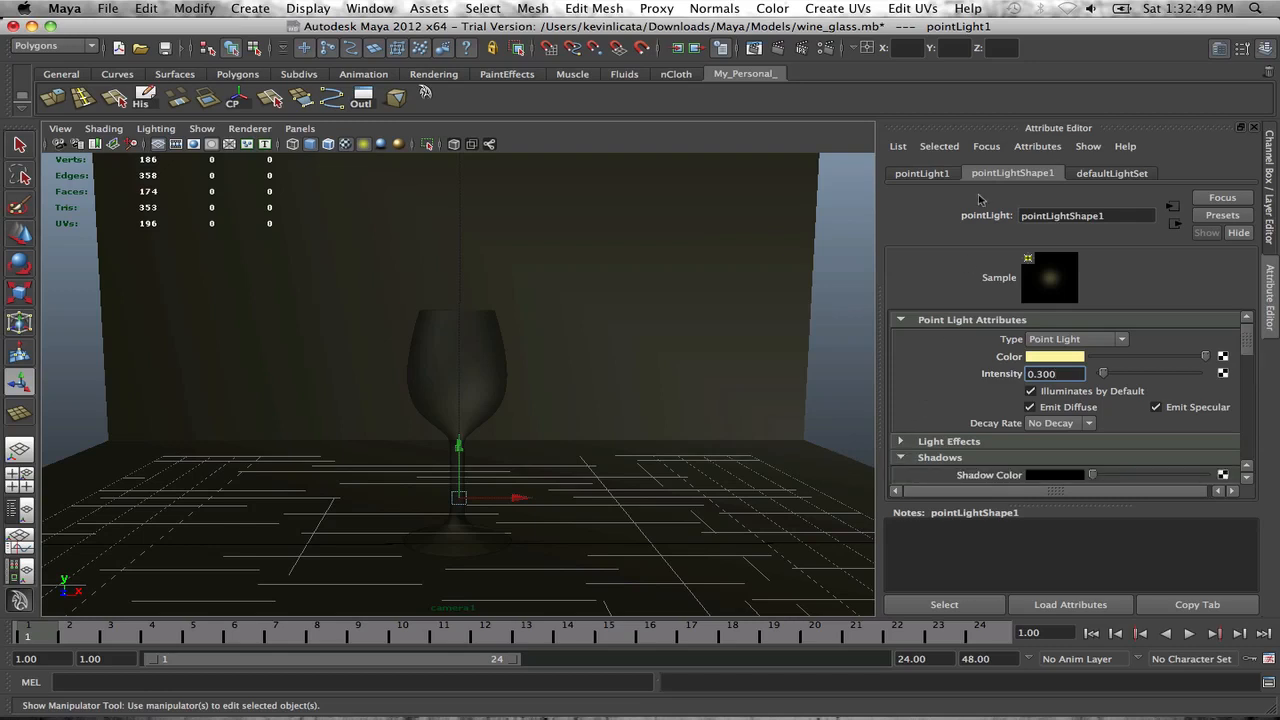
pyautogui.scroll(-3, 975, 365)
pyautogui.scroll(-5, 1007, 393)
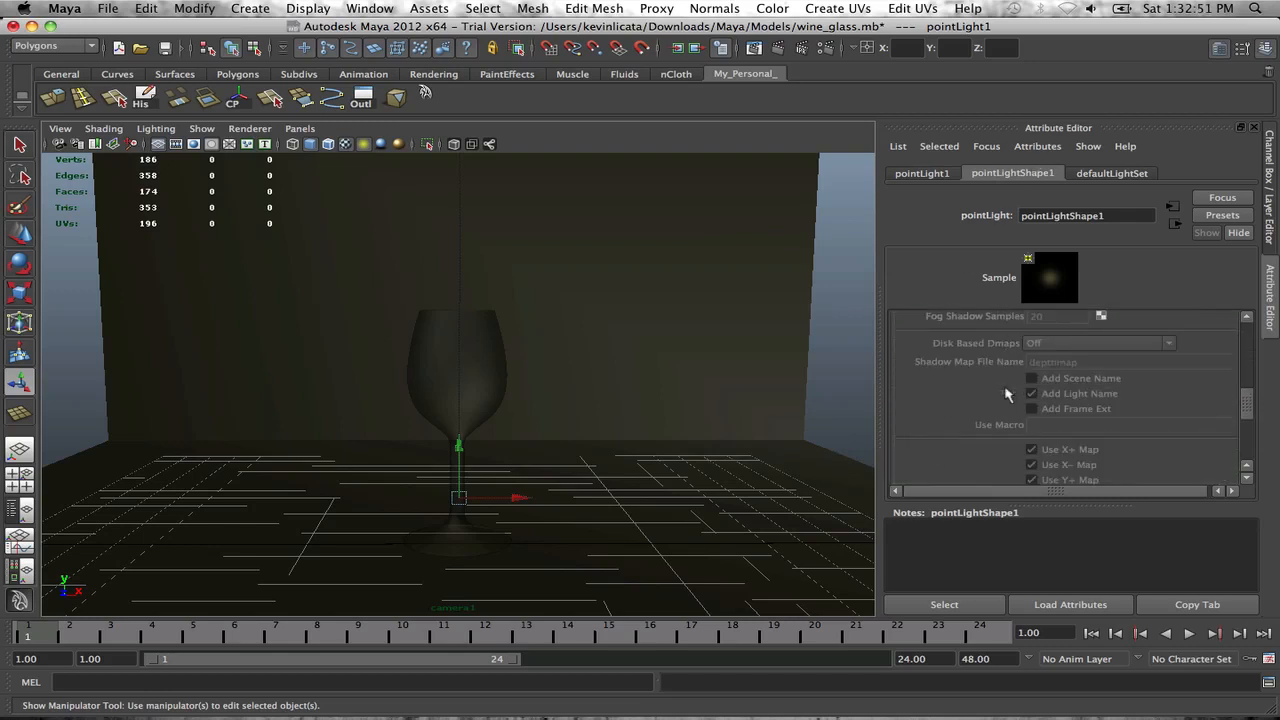
pyautogui.click(1041, 416)
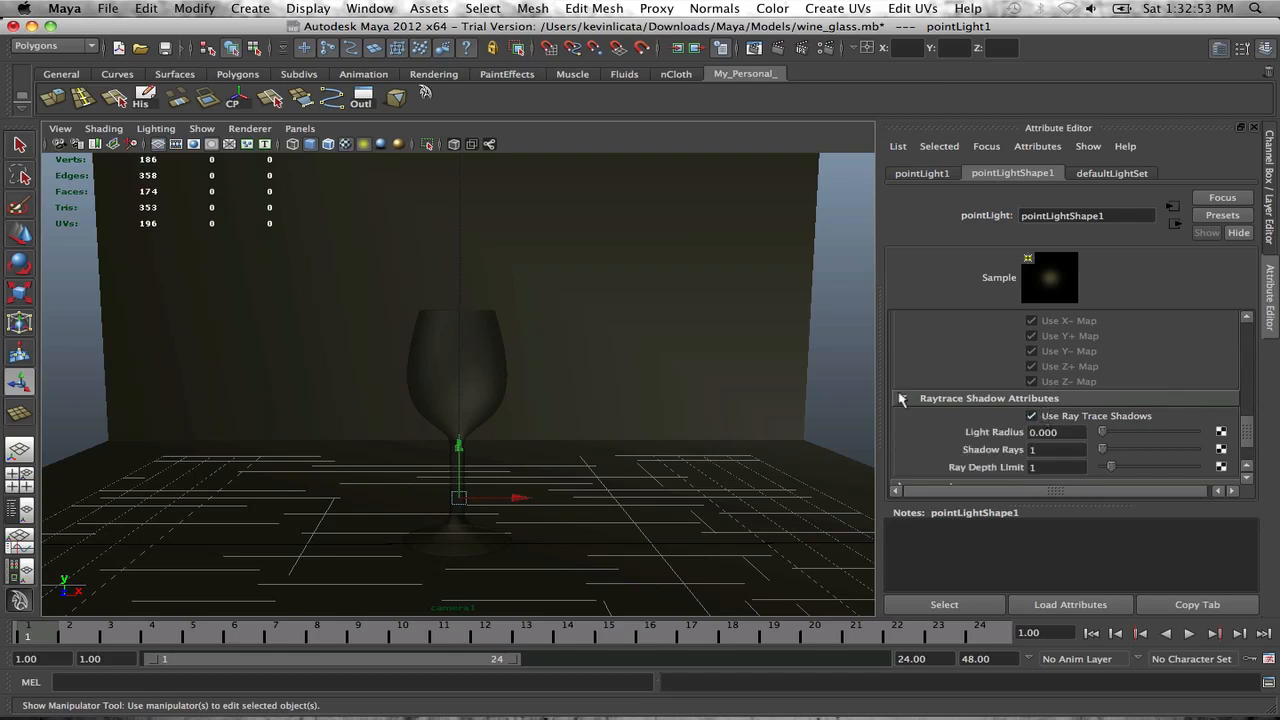
pyautogui.scroll(-2, 910, 368)
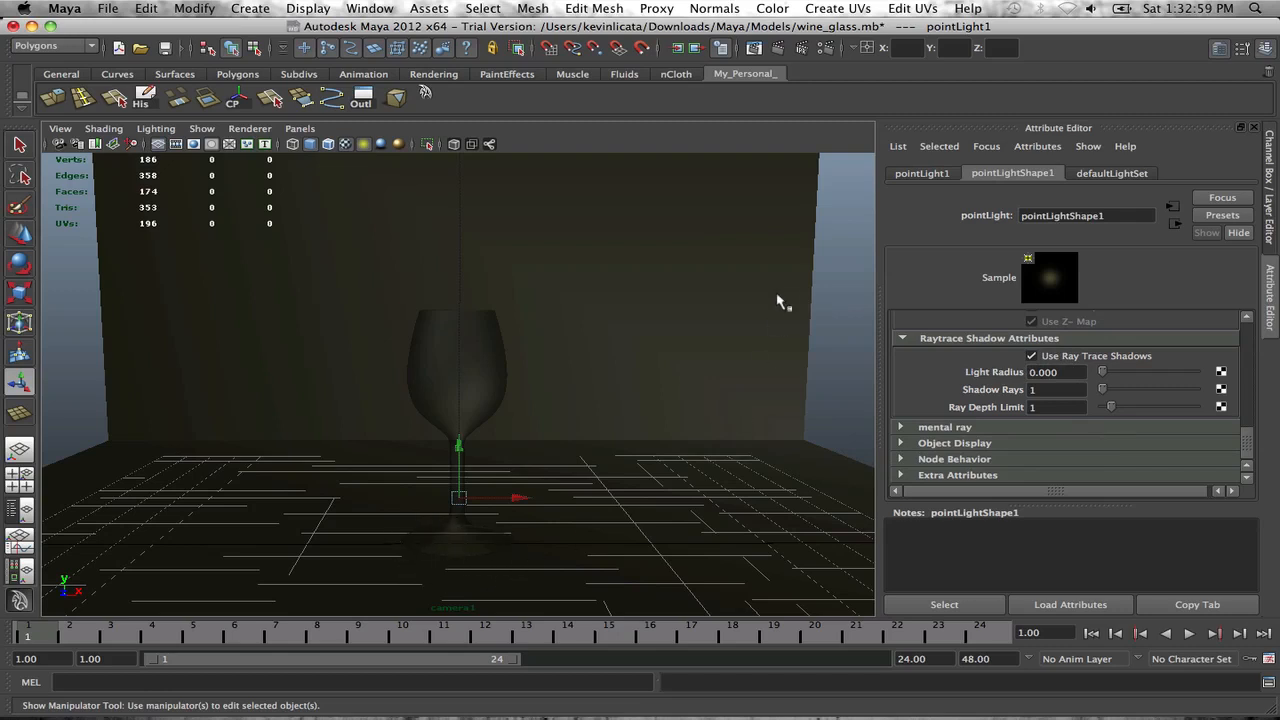
# Step: Select spotLight1 and enable ray trace shadows for it
pyautogui.click(362, 100)
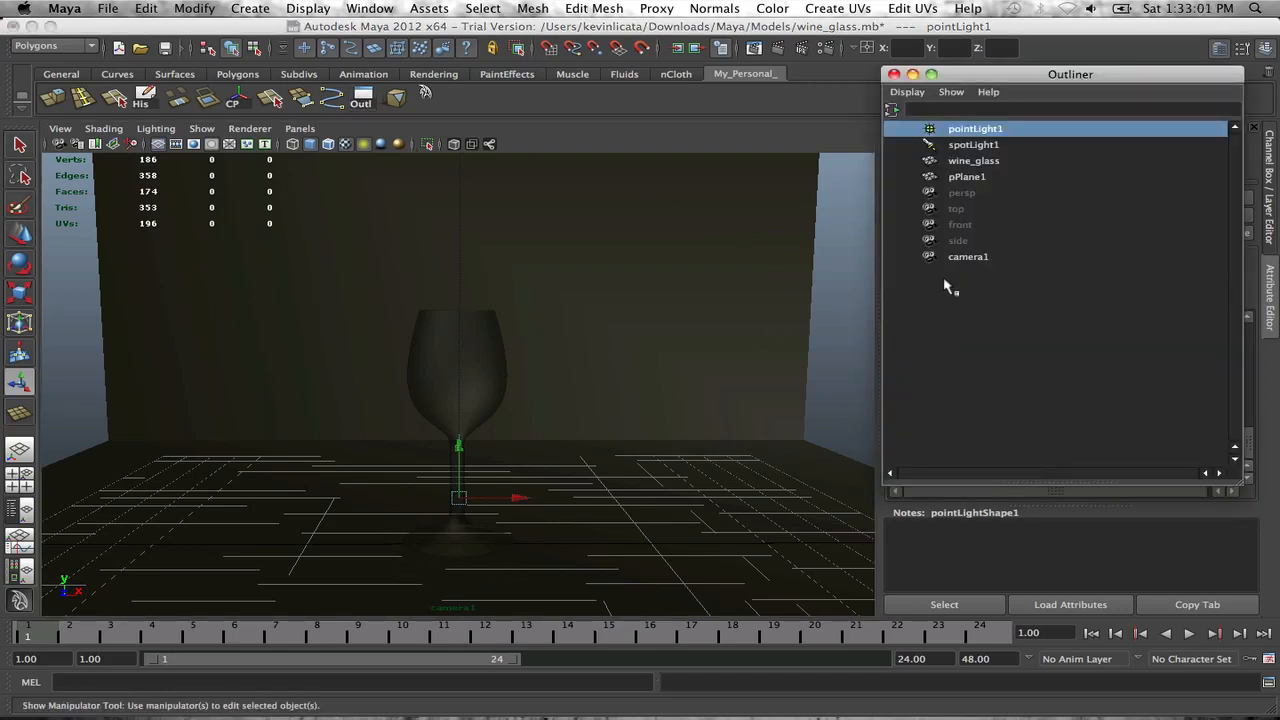
pyautogui.click(973, 145)
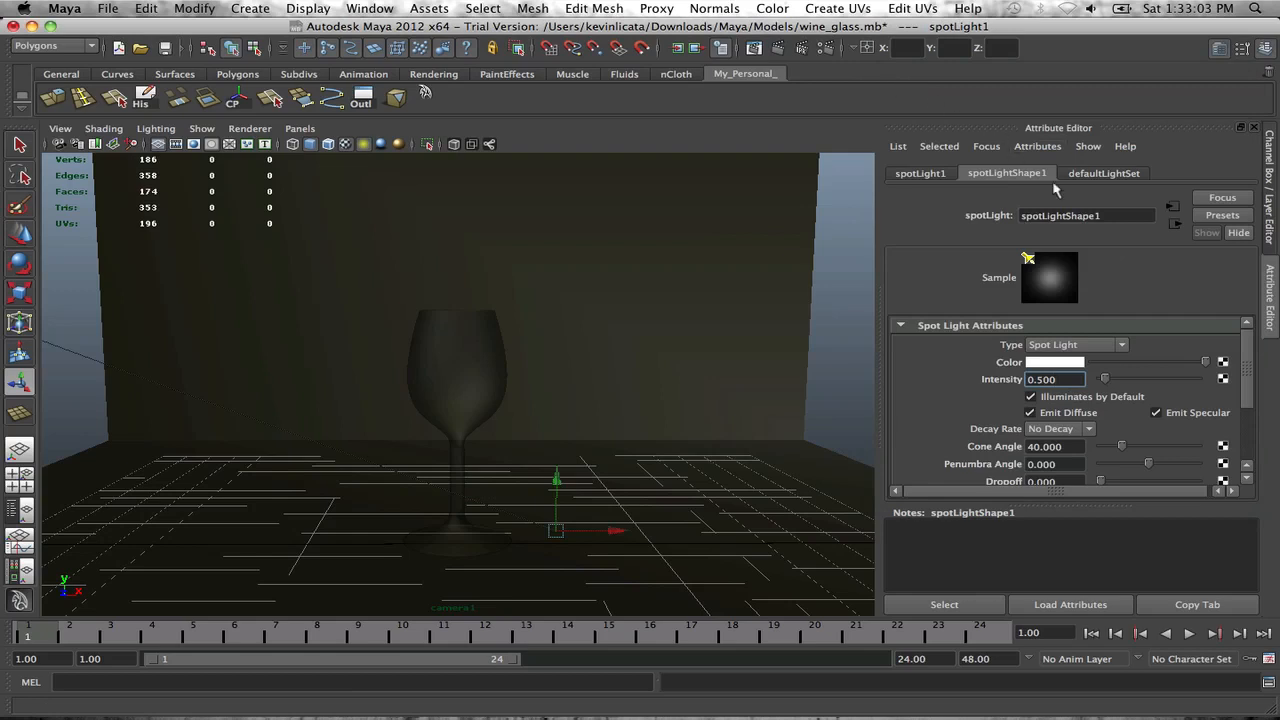
pyautogui.scroll(-3, 966, 403)
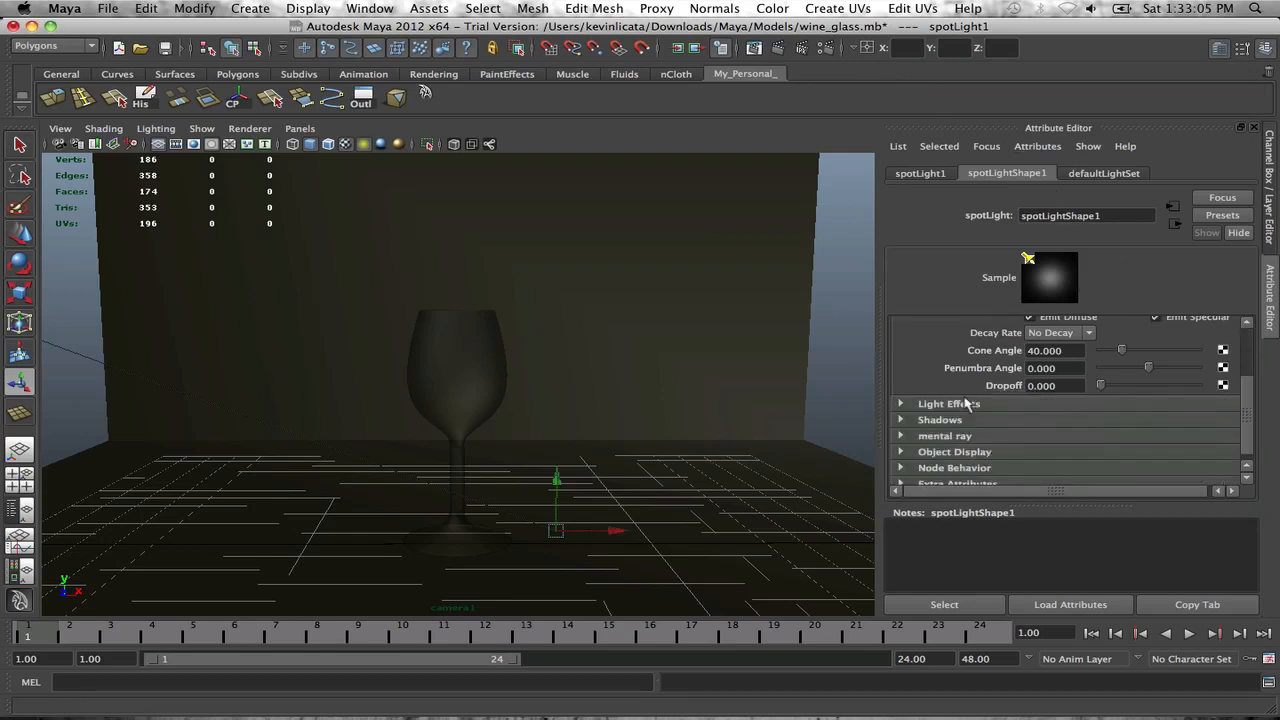
pyautogui.click(906, 413)
pyautogui.scroll(-3, 980, 430)
pyautogui.scroll(-3, 980, 430)
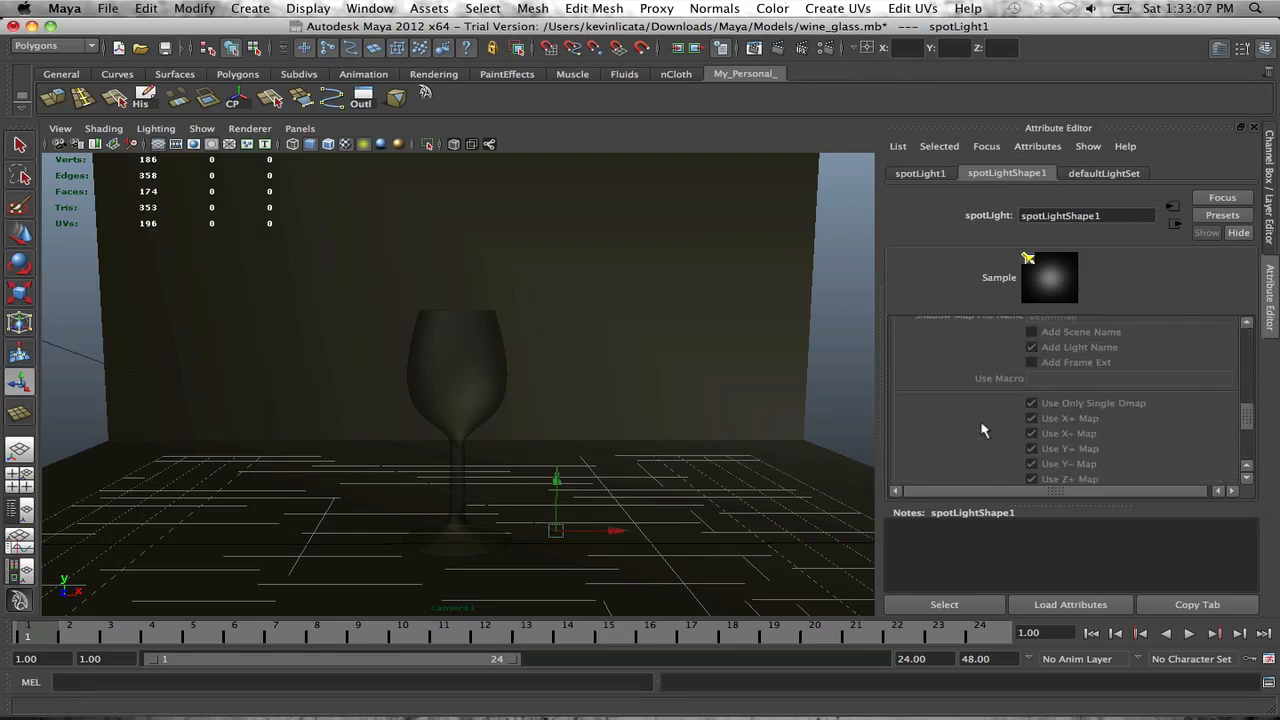
pyautogui.click(1033, 357)
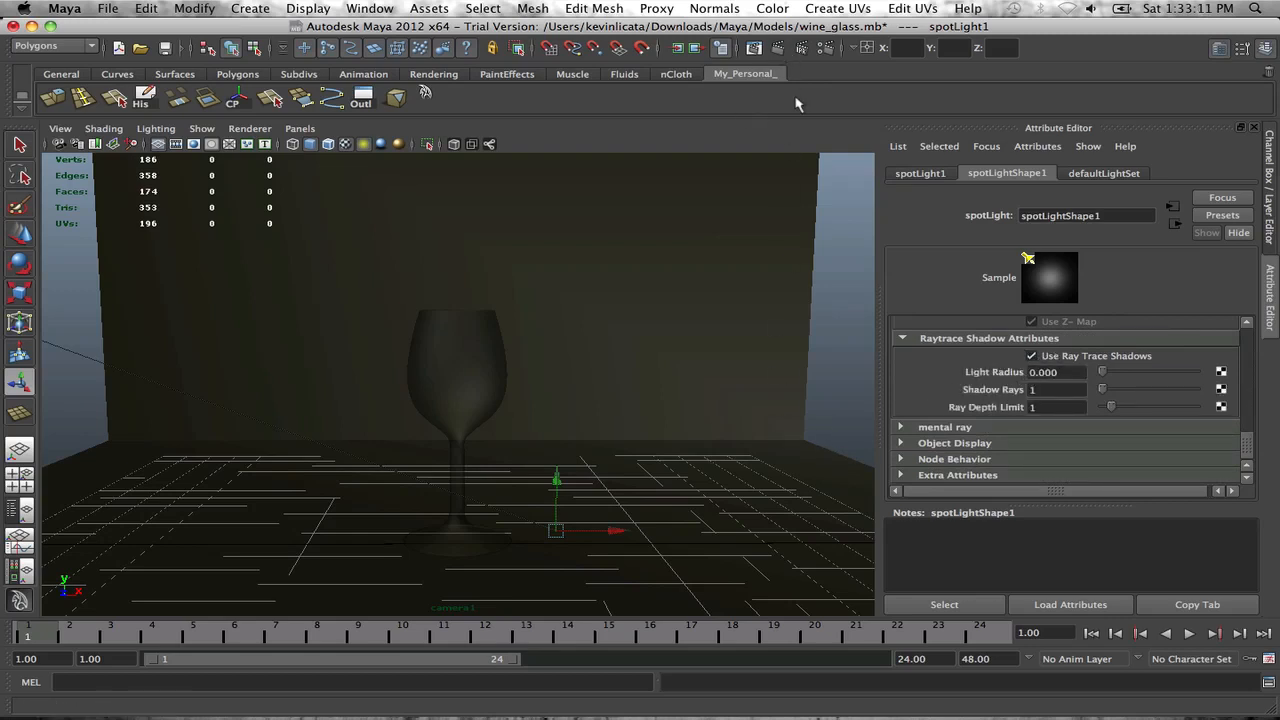
# Step: Render the scene with ray trace shadows from both lights, keep the image for comparison, and close the render window
pyautogui.click(754, 48)
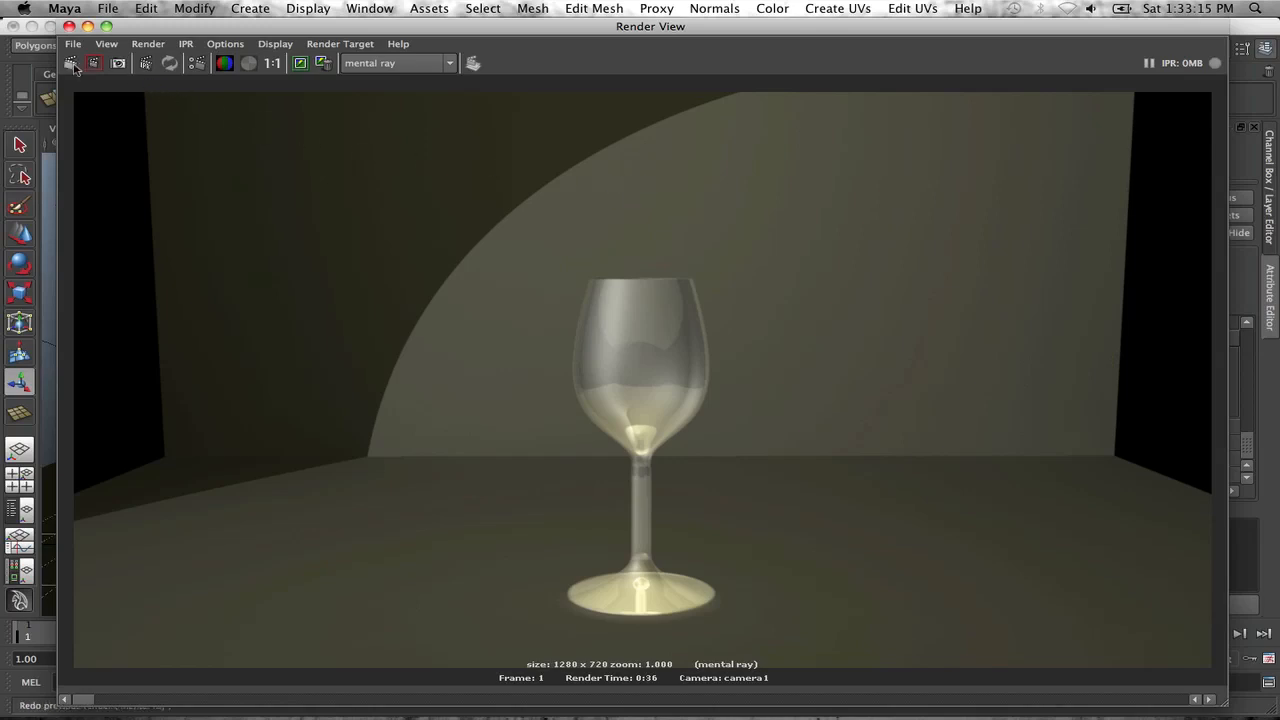
pyautogui.click(71, 63)
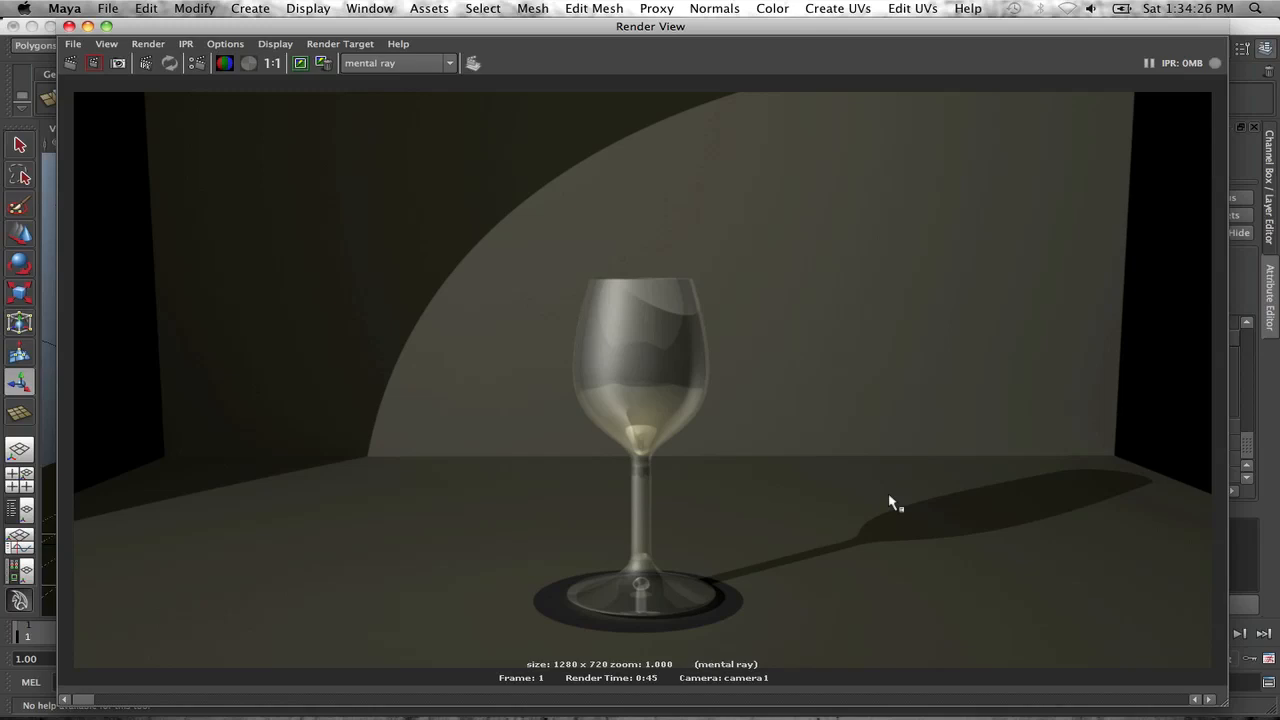
pyautogui.click(299, 63)
pyautogui.moveTo(174, 706); pyautogui.dragTo(118, 692)
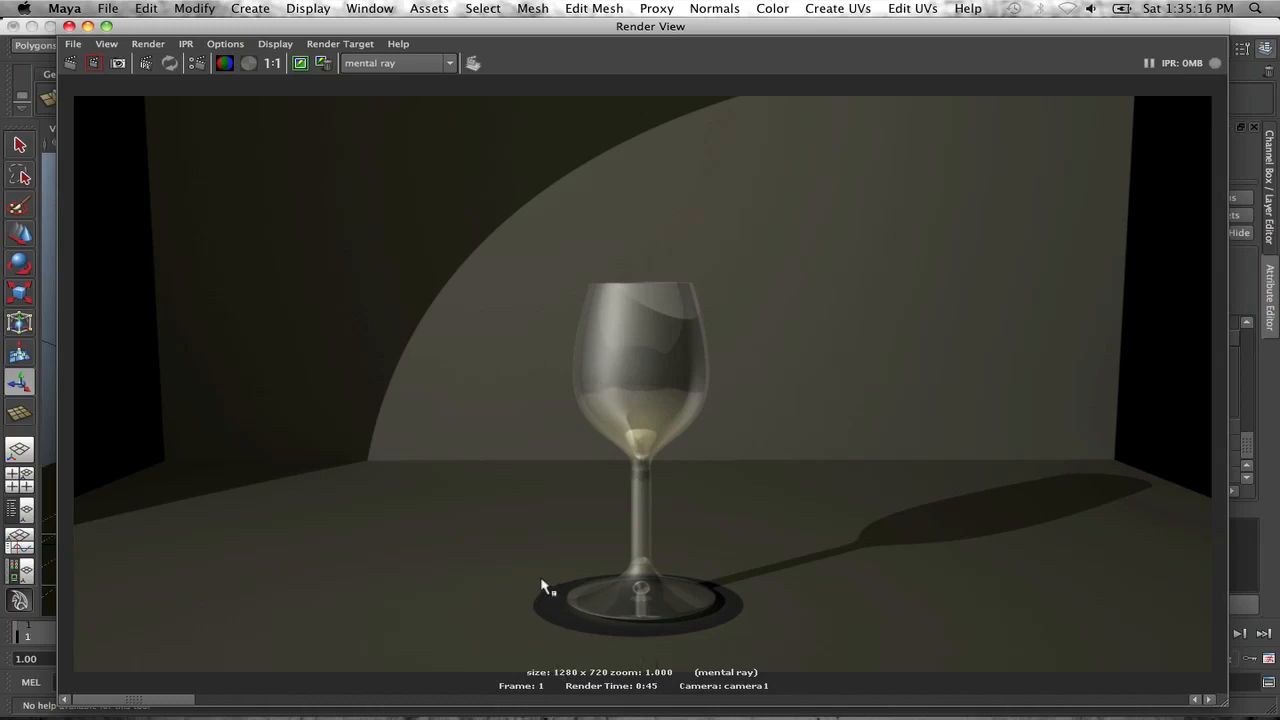
pyautogui.click(68, 25)
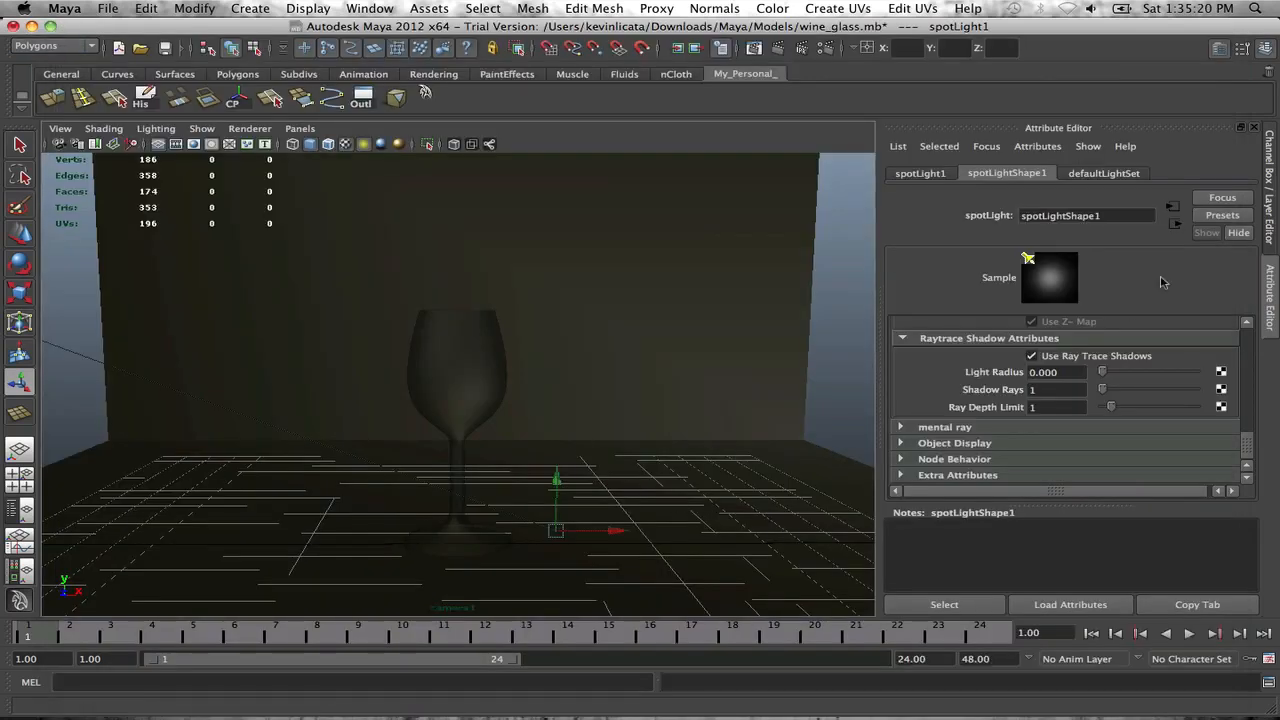
# Step: Soften the shadows of pointLight1 with a light radius of 0.6 and 10 shadow rays
pyautogui.click(363, 97)
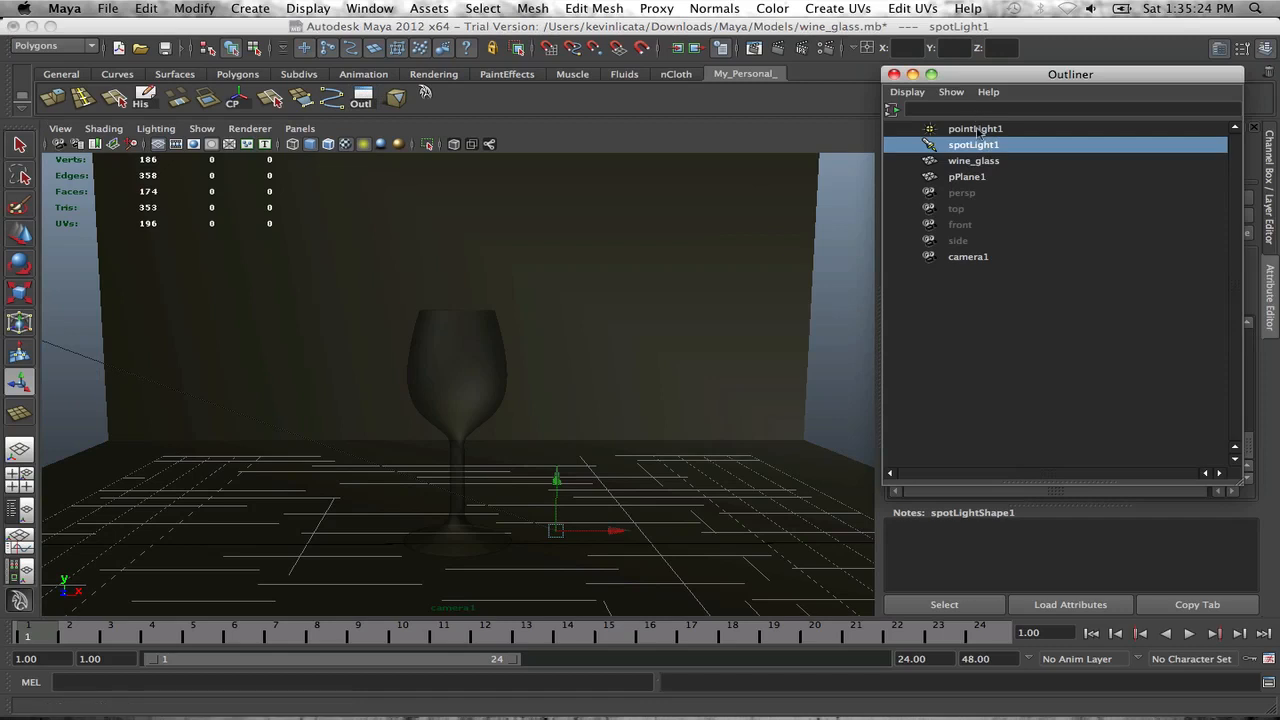
pyautogui.click(976, 129)
pyautogui.click(894, 74)
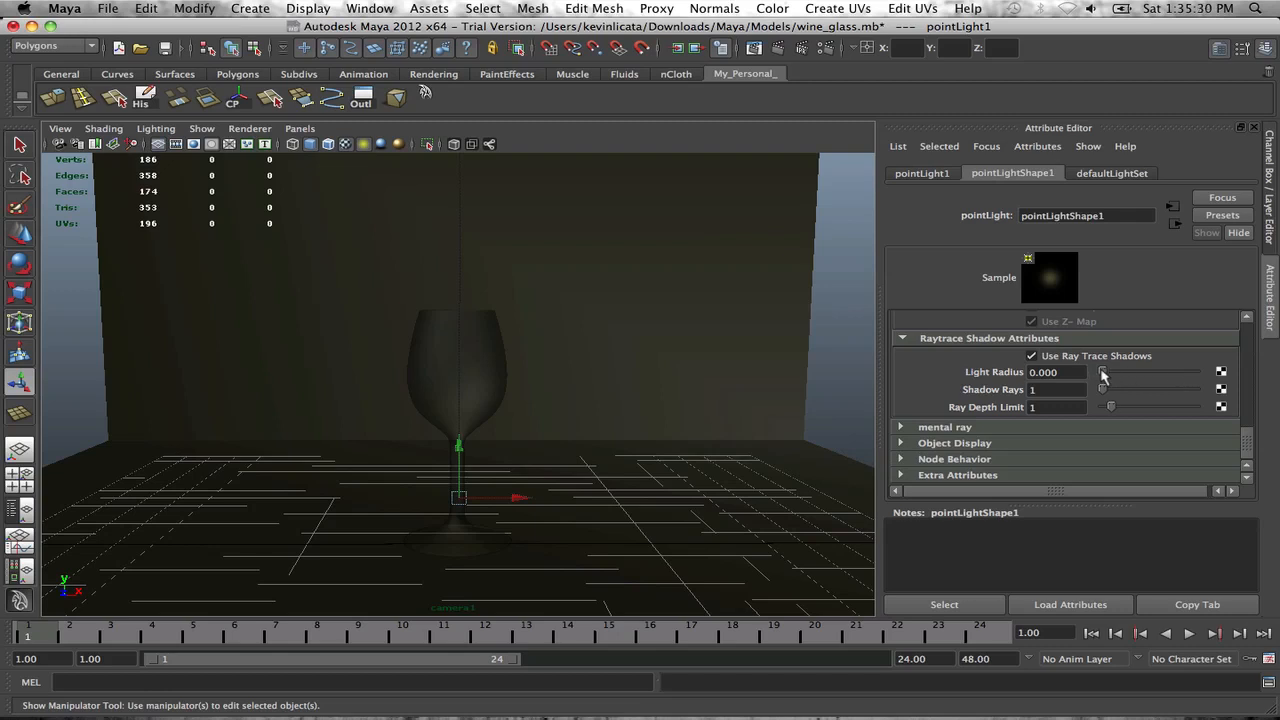
pyautogui.moveTo(1103, 375); pyautogui.dragTo(1156, 377)
pyautogui.doubleClick(1066, 373)
pyautogui.write('0.6')
pyautogui.press('Return')
pyautogui.moveTo(1108, 395); pyautogui.dragTo(1128, 399)
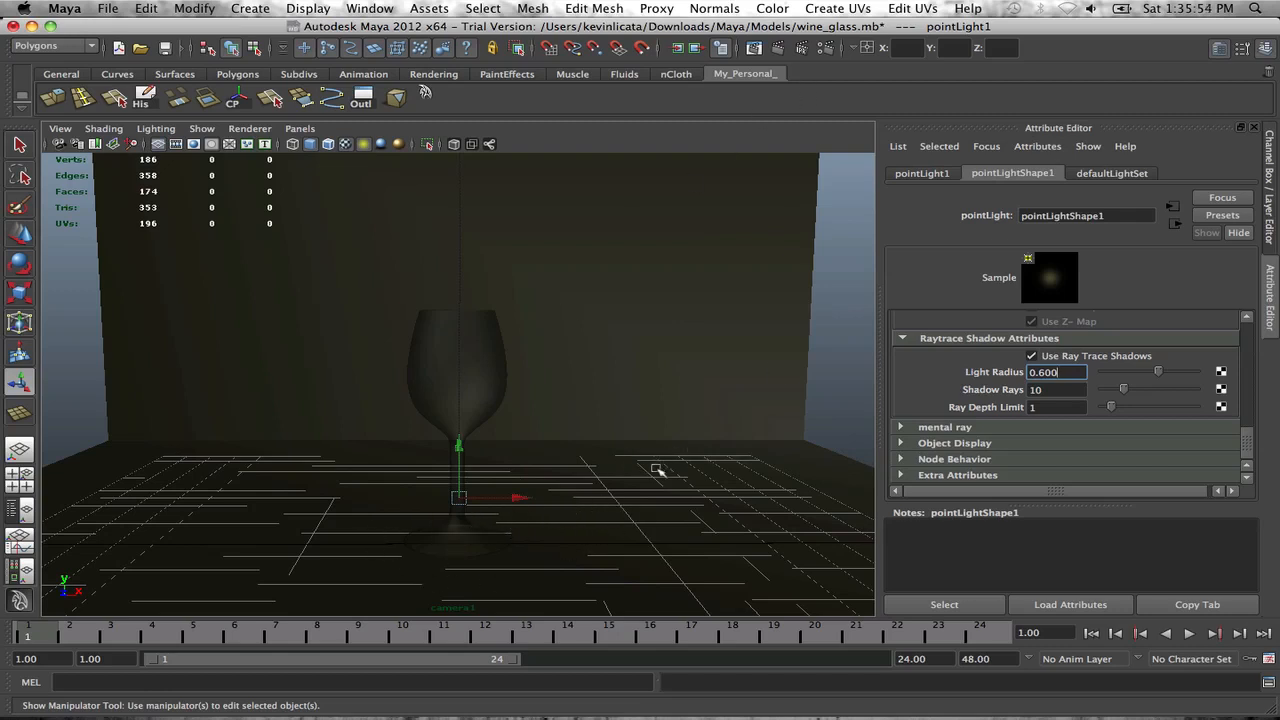
# Step: Give spotLight1 a light radius of 0.6 and 10 shadow rays, and clear the selection
pyautogui.click(362, 97)
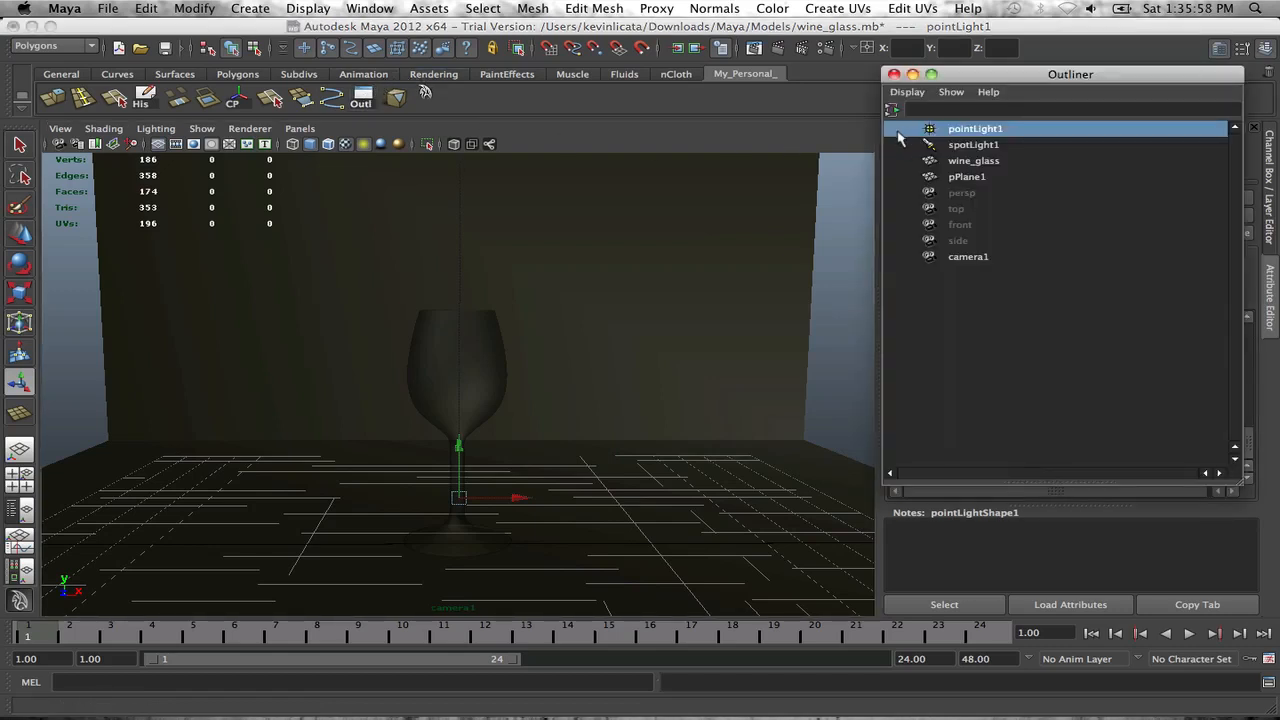
pyautogui.click(994, 145)
pyautogui.click(894, 74)
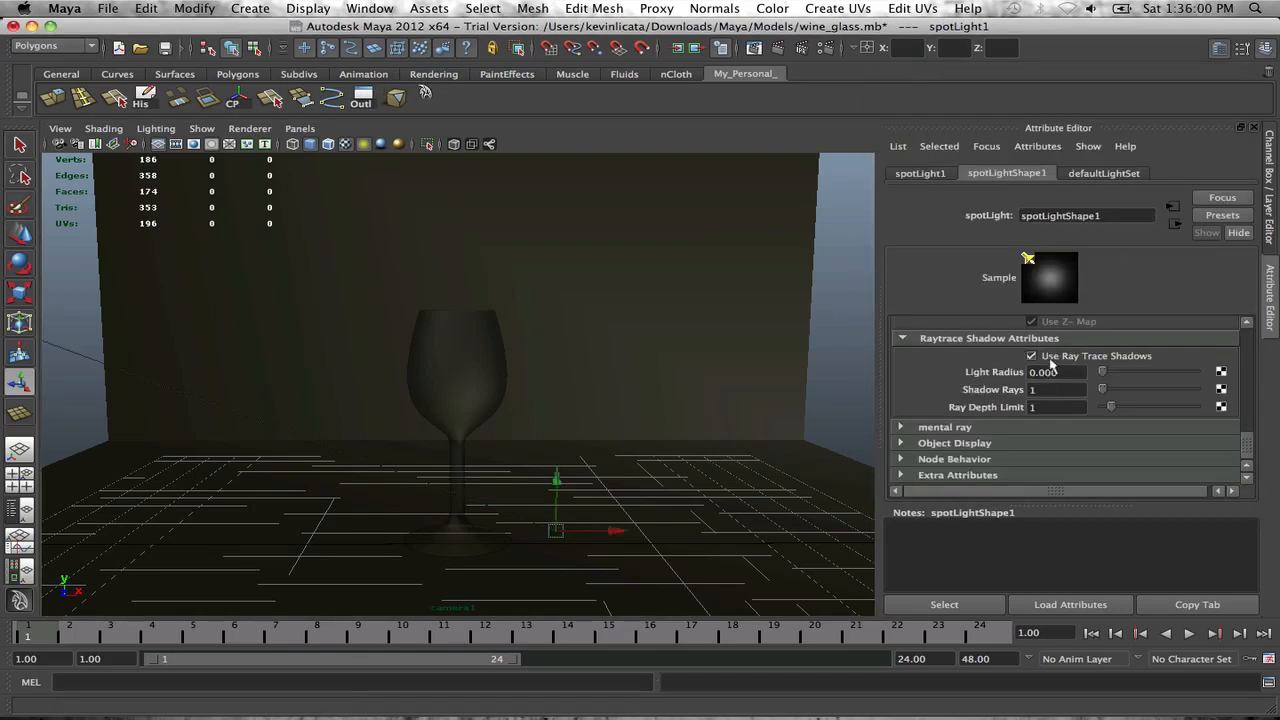
pyautogui.doubleClick(1080, 372)
pyautogui.write('.6')
pyautogui.press('Return')
pyautogui.doubleClick(1048, 389)
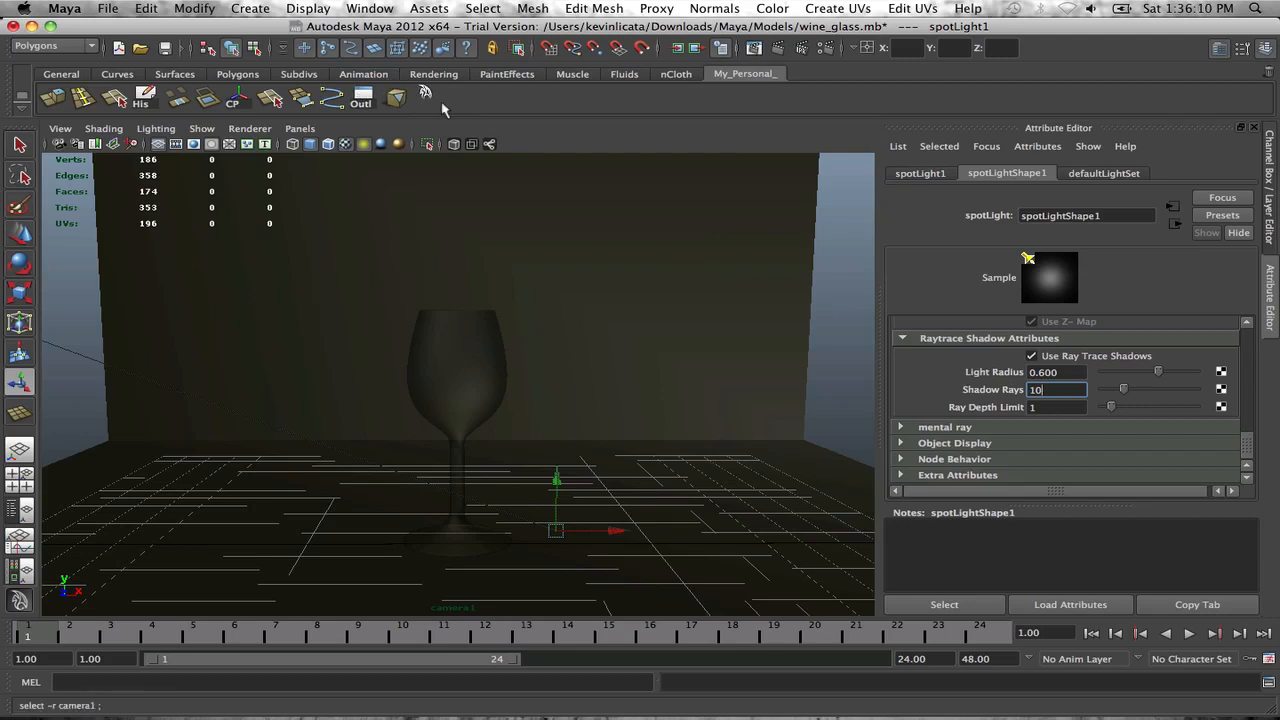
pyautogui.click(826, 271)
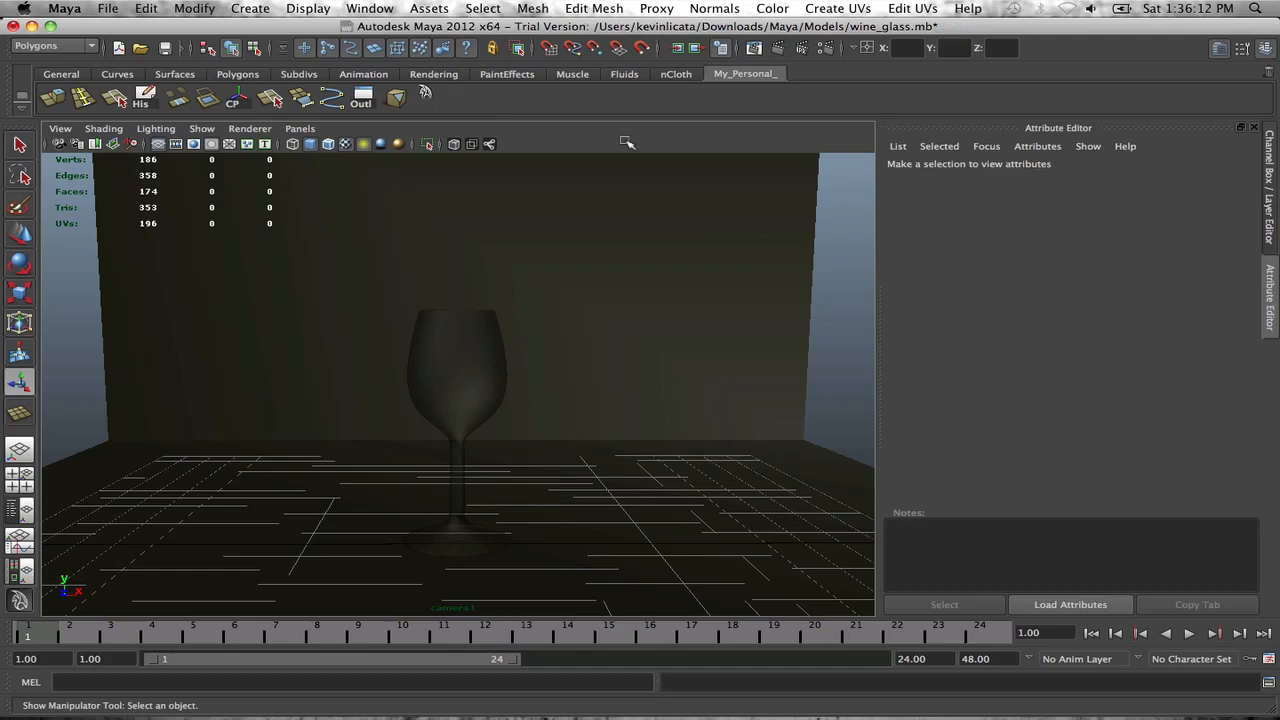
# Step: Render the wine glass with the softened shadows and keep the image in the render history
pyautogui.click(754, 50)
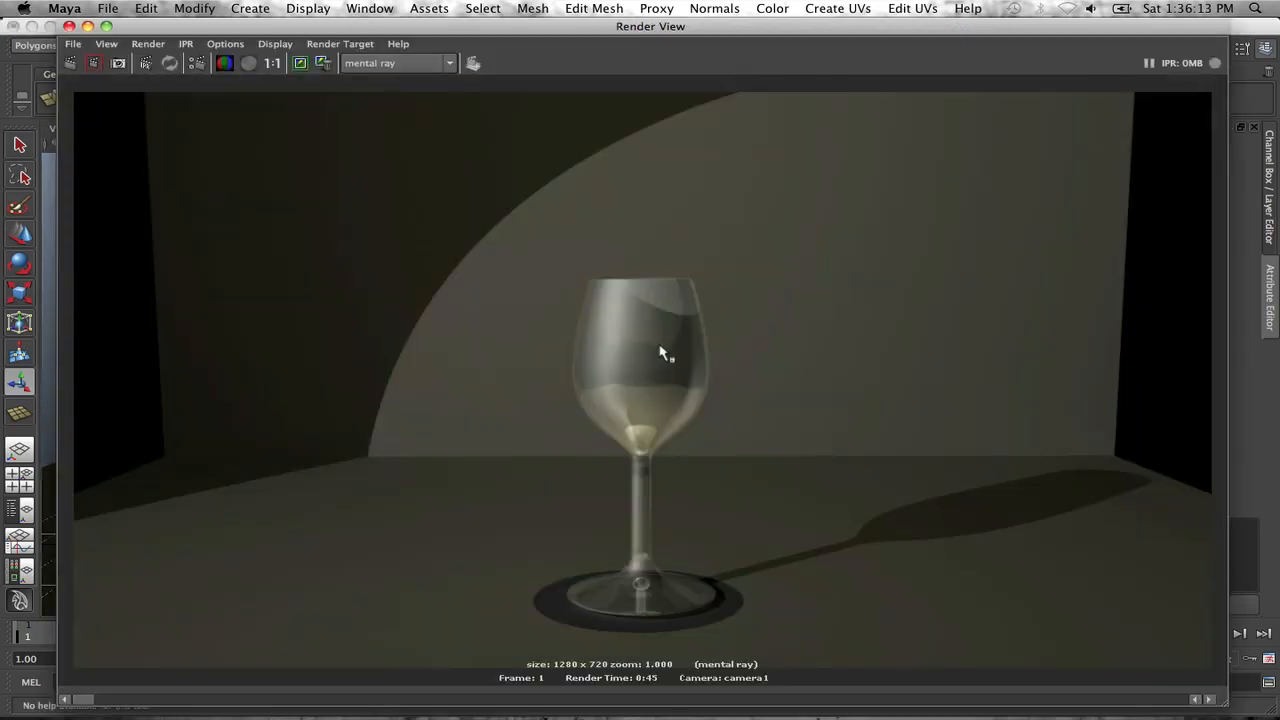
pyautogui.click(70, 63)
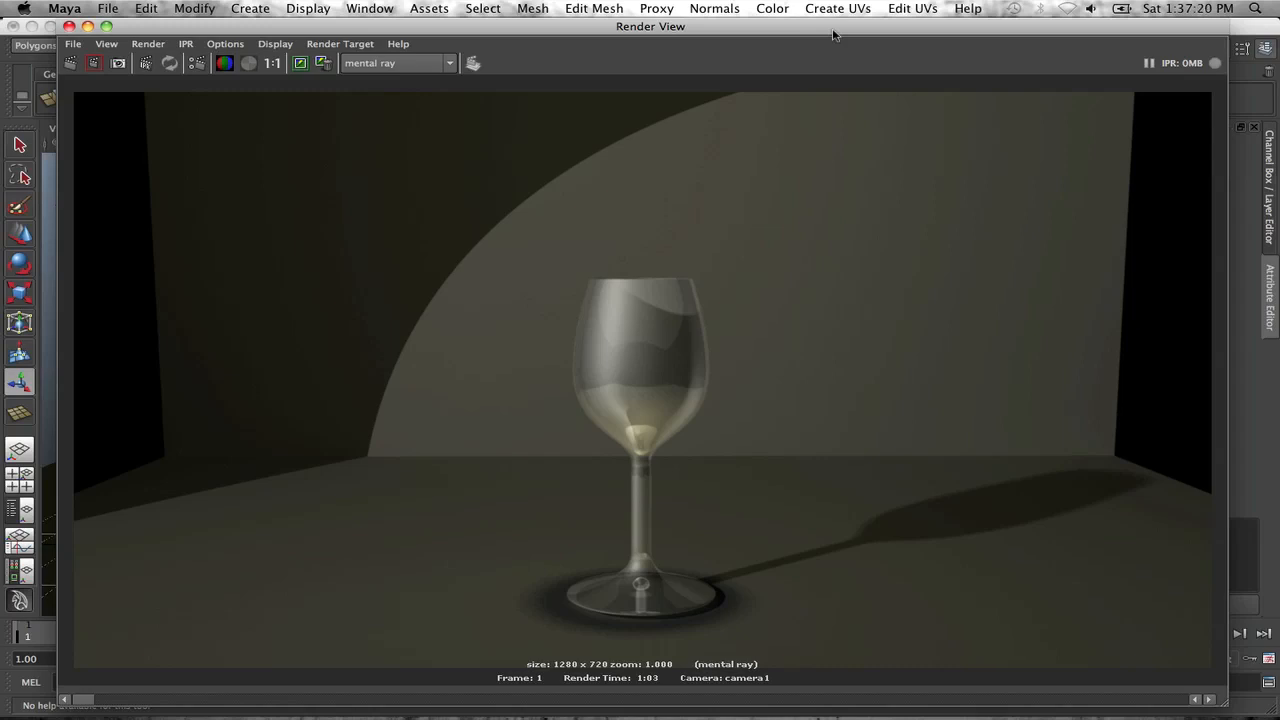
pyautogui.click(300, 63)
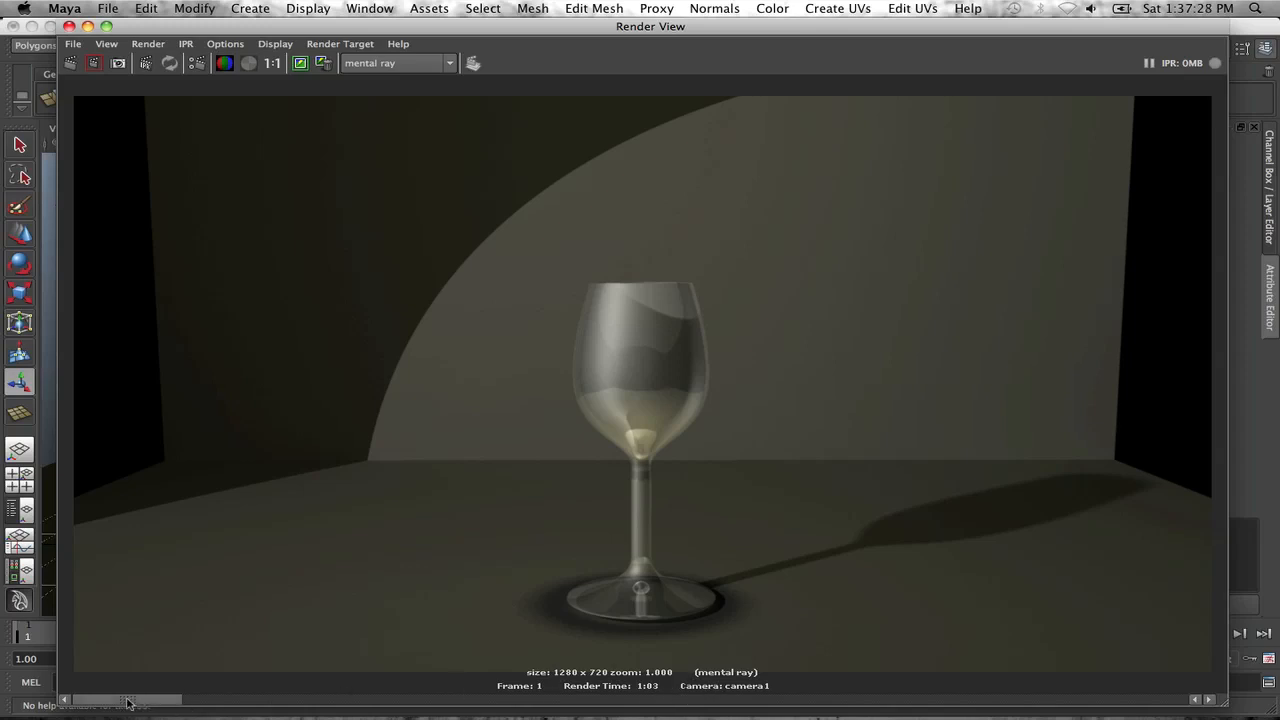
# Step: Compare the shadow edges around the glass base and on the floor between the soft-shadow and hard-shadow renders
pyautogui.click(236, 702)
pyautogui.click(360, 702)
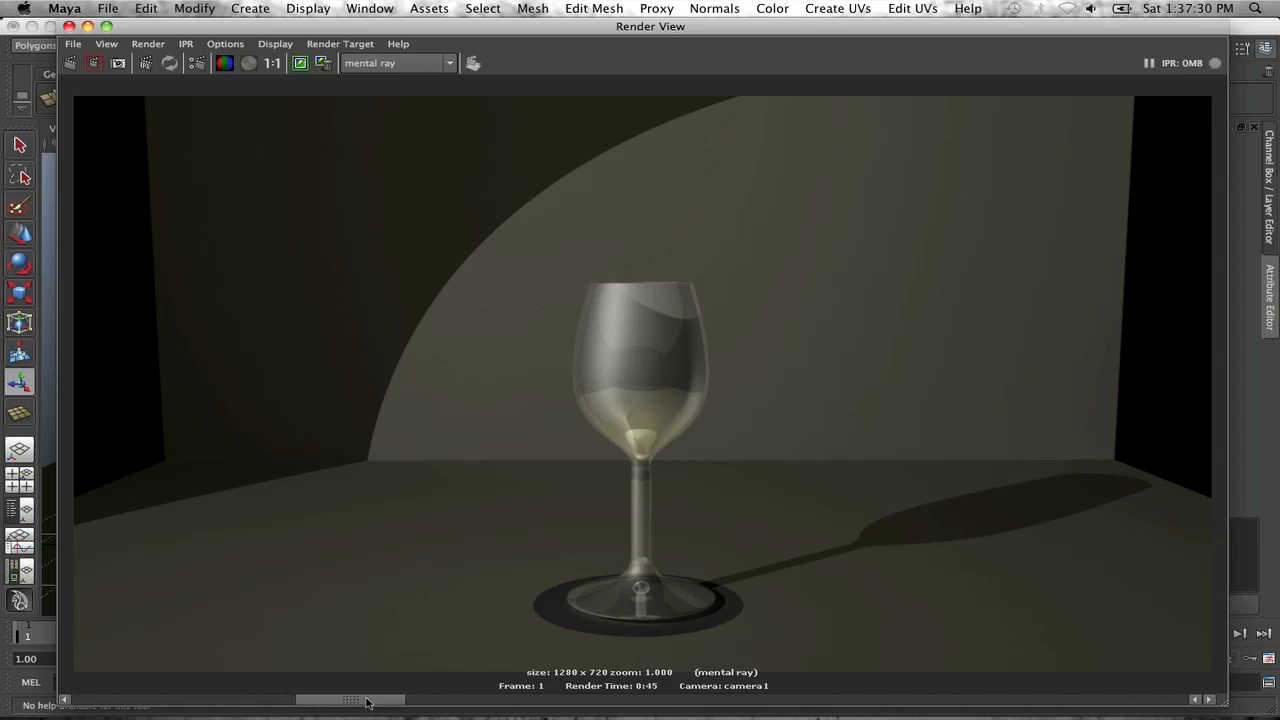
pyautogui.click(211, 702)
pyautogui.click(120, 700)
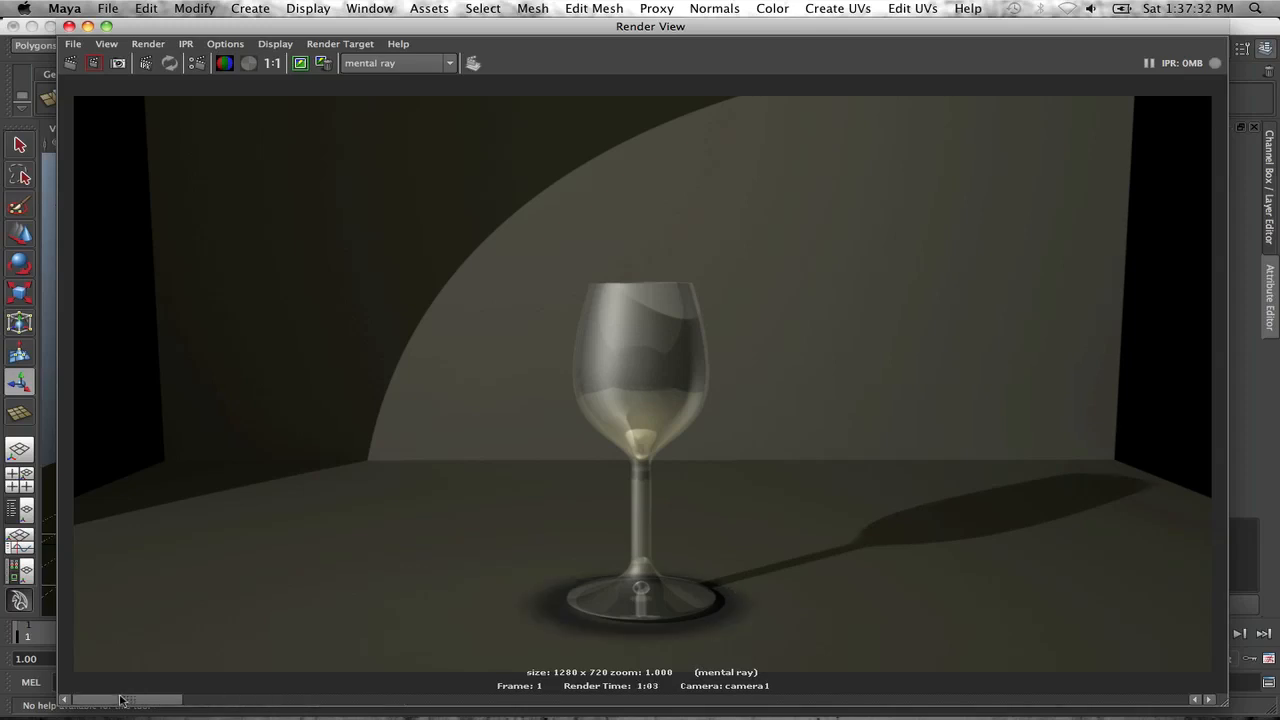
pyautogui.click(194, 701)
pyautogui.click(317, 701)
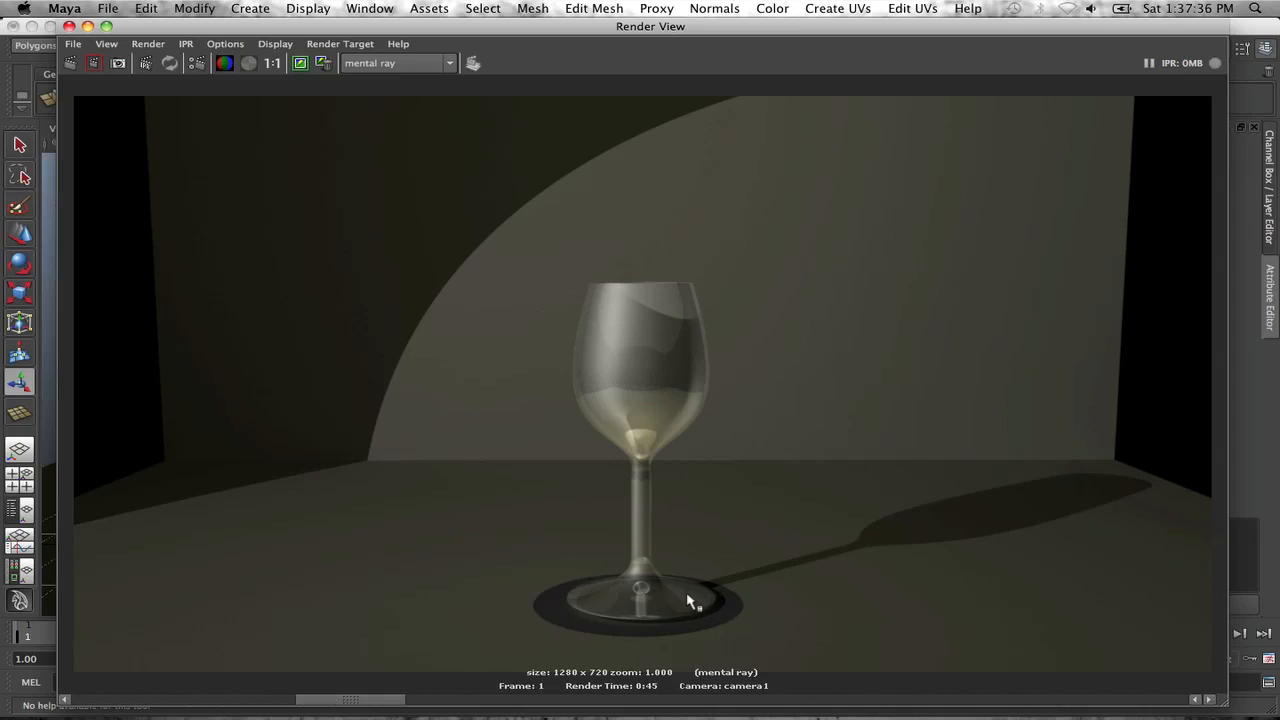
pyautogui.click(282, 701)
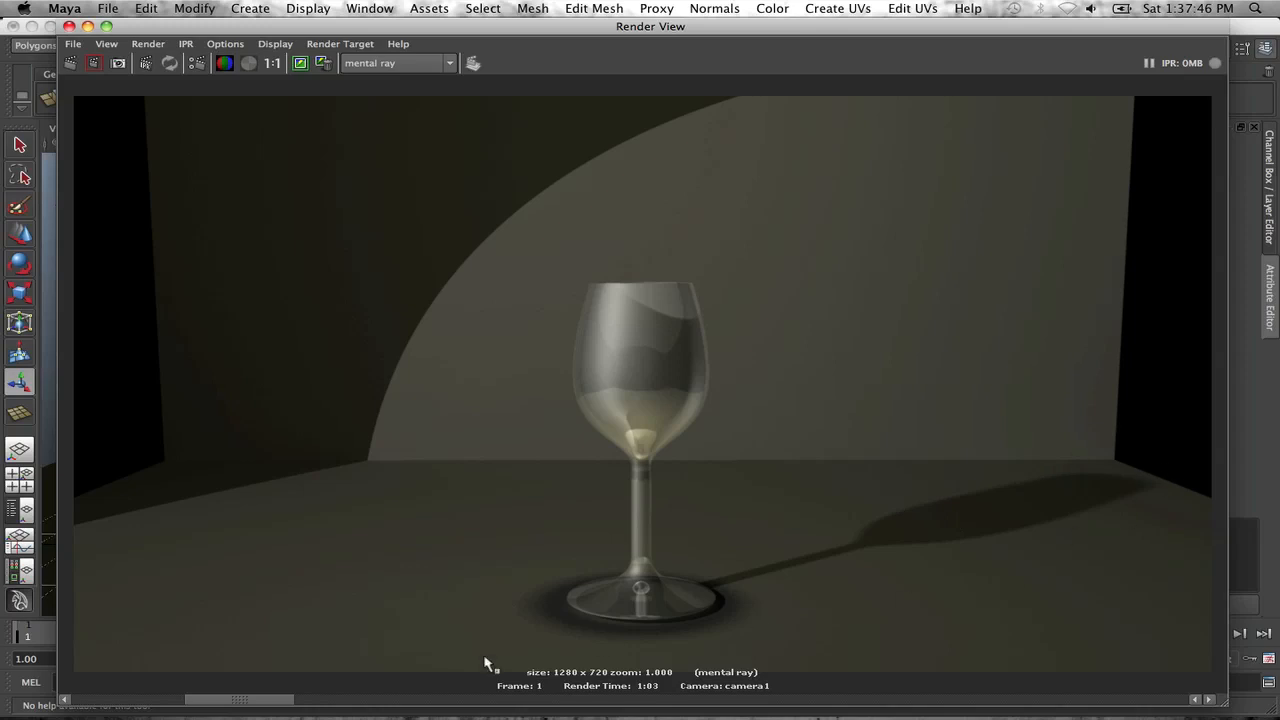
# Step: Return to the most recent soft-shadow render in the image history and close the render window
pyautogui.moveTo(243, 706); pyautogui.dragTo(283, 702)
pyautogui.click(118, 700)
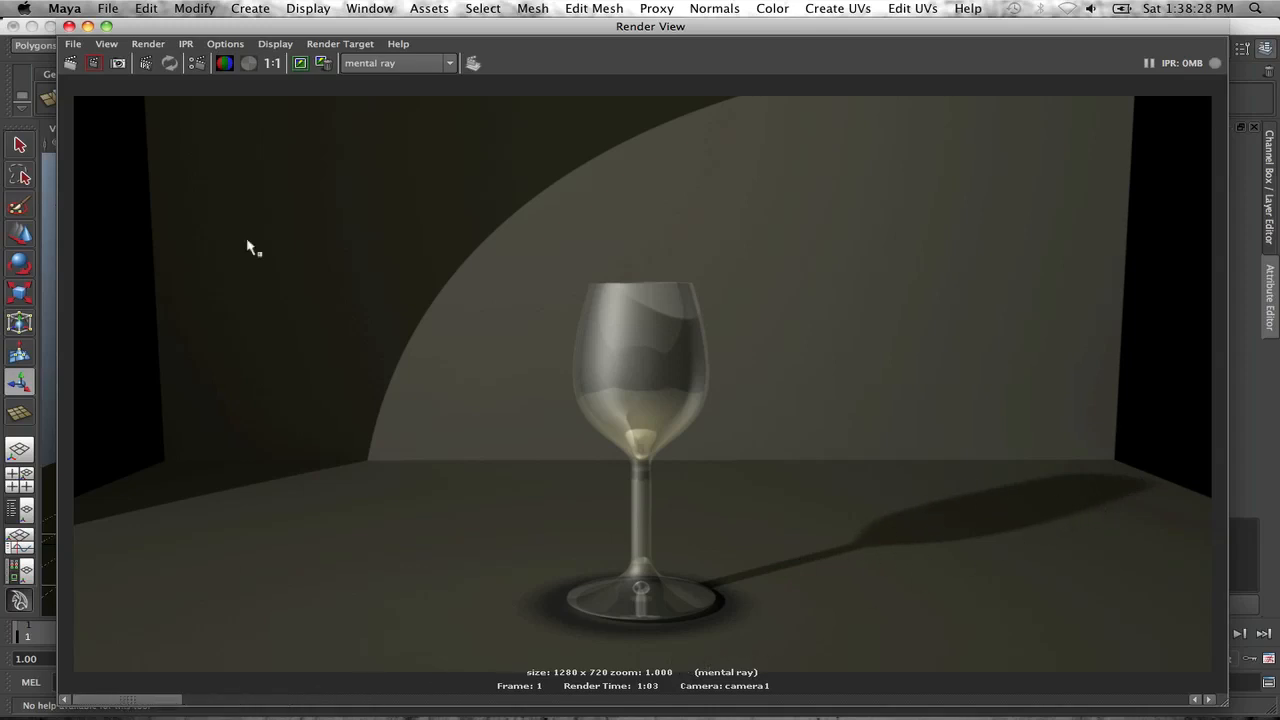
pyautogui.click(68, 26)
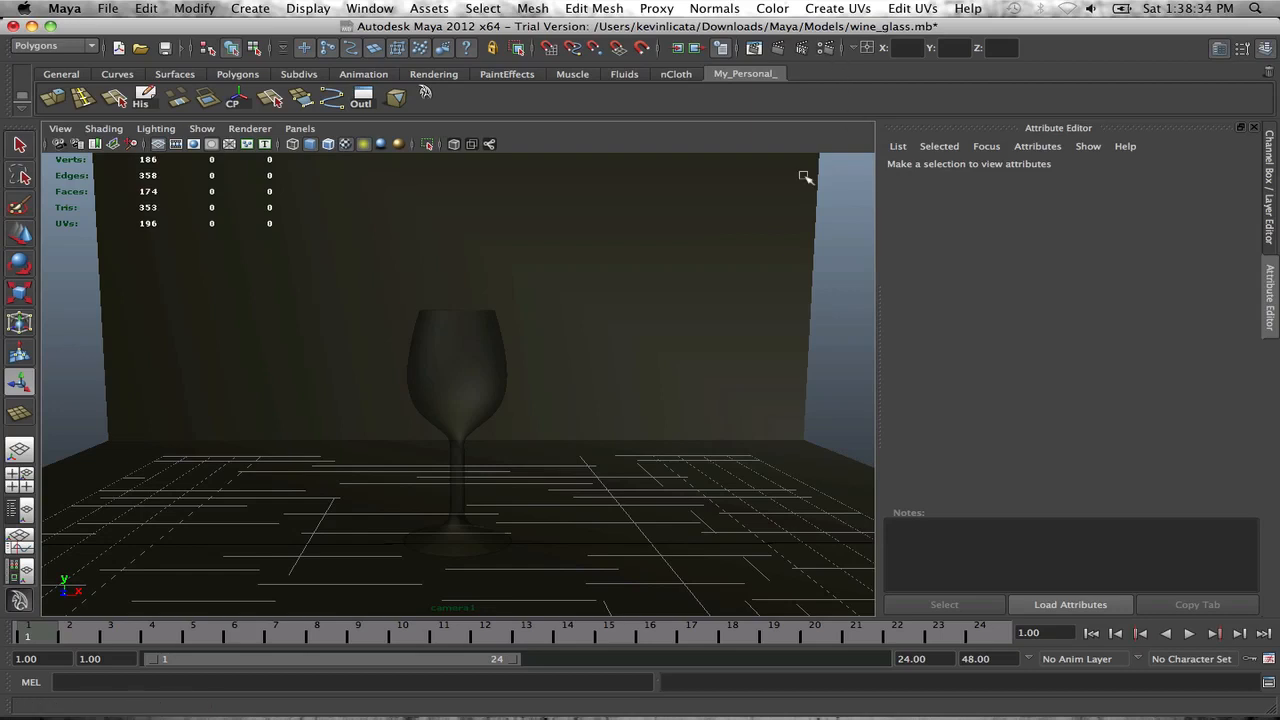
# Step: Soften the ray-traced shadows of spotLight1 further with a light radius of 1 and 17 shadow rays
pyautogui.click(360, 96)
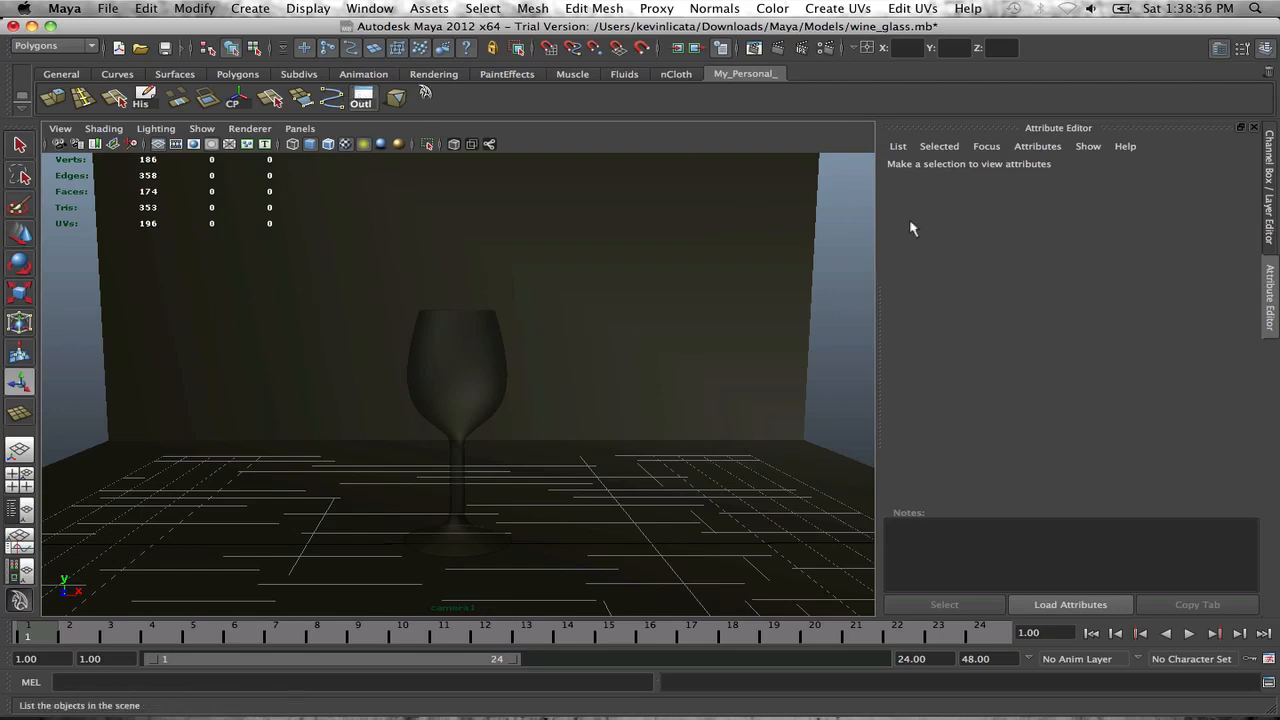
pyautogui.click(972, 145)
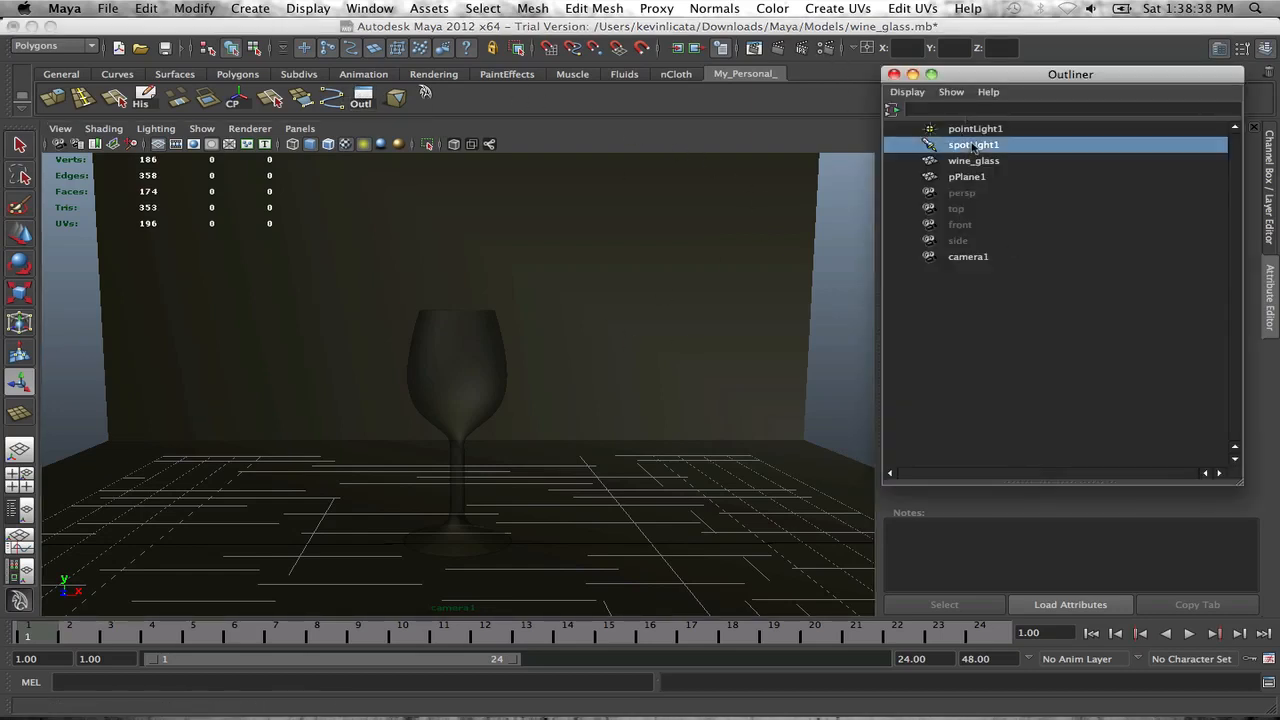
pyautogui.click(893, 74)
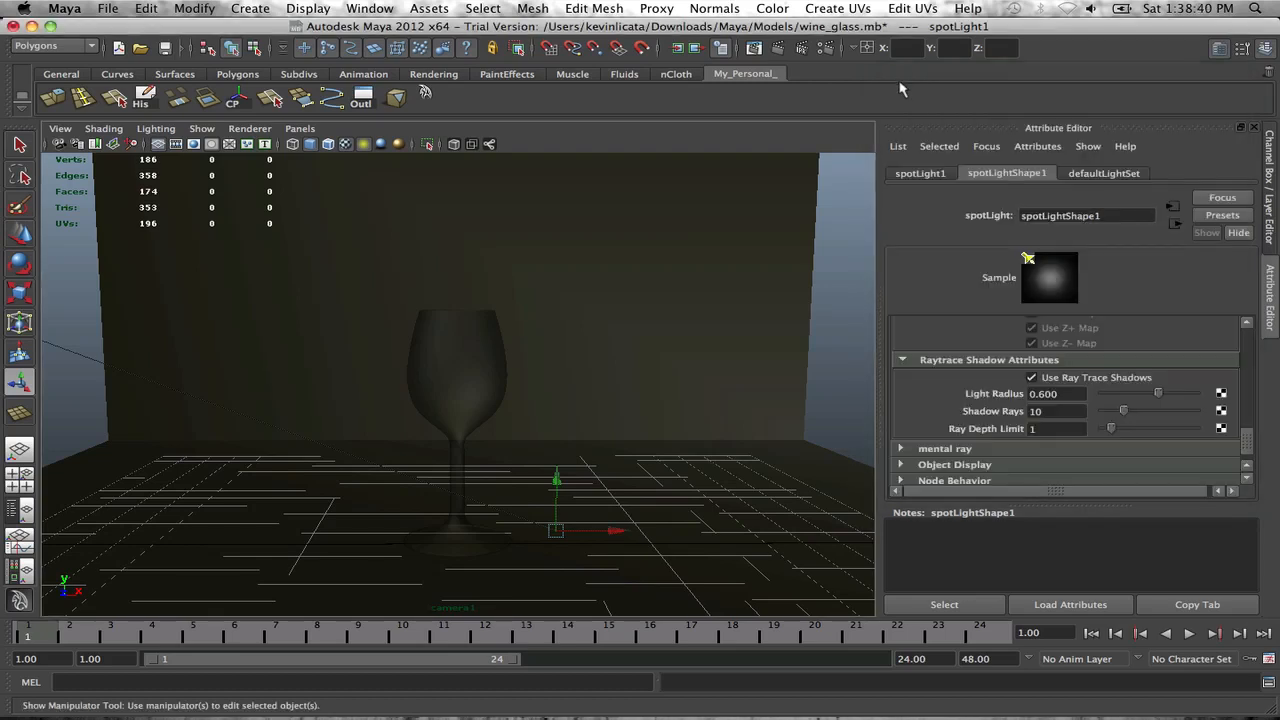
pyautogui.doubleClick(1072, 395)
pyautogui.press('BackSpace')
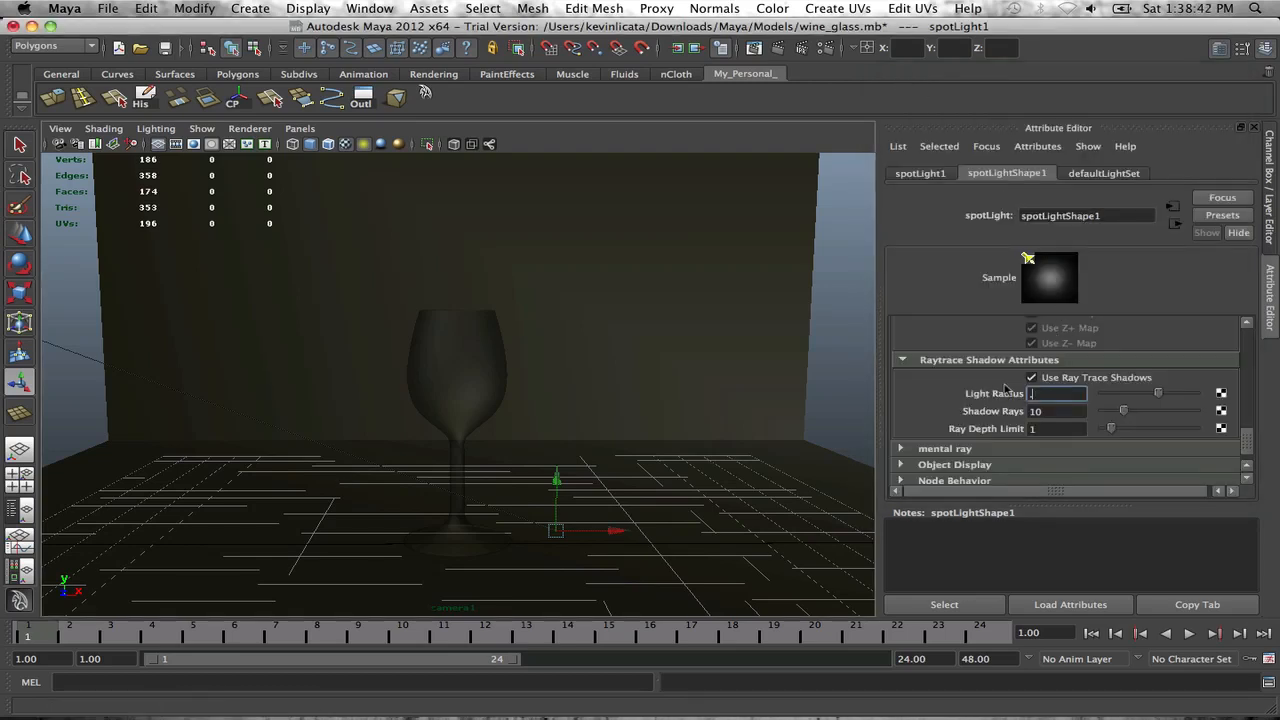
pyautogui.press('Return')
pyautogui.moveTo(1082, 393); pyautogui.dragTo(1035, 393)
pyautogui.write('1')
pyautogui.press('Return')
pyautogui.moveTo(1067, 411); pyautogui.dragTo(998, 413)
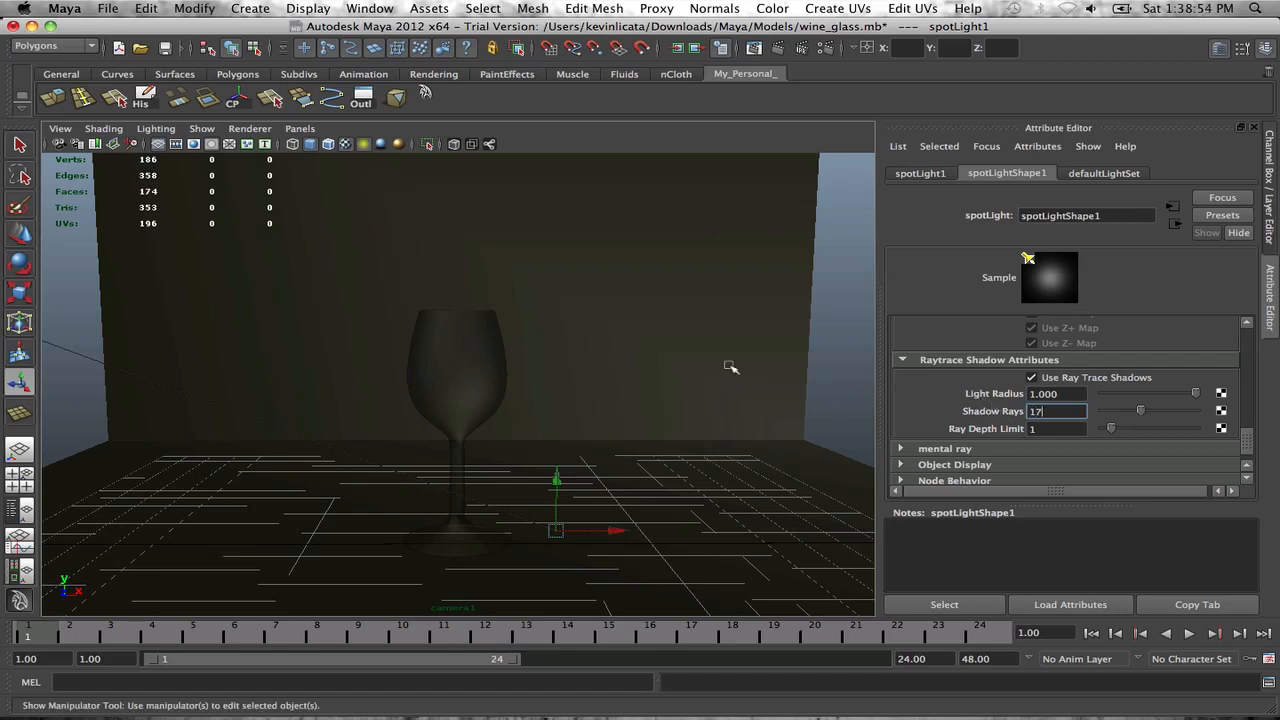
pyautogui.write('17')
# Step: Render the wine glass with the softer spot light shadow and keep the image in the render history
pyautogui.click(779, 49)
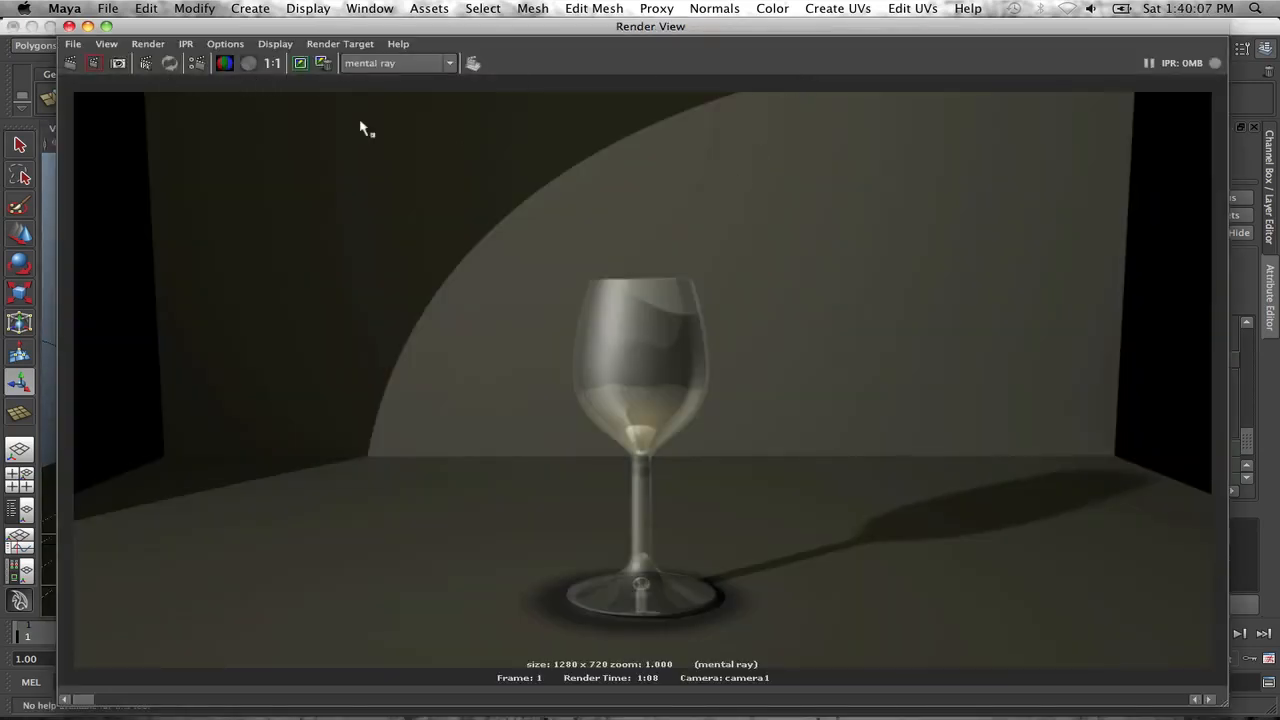
pyautogui.click(300, 63)
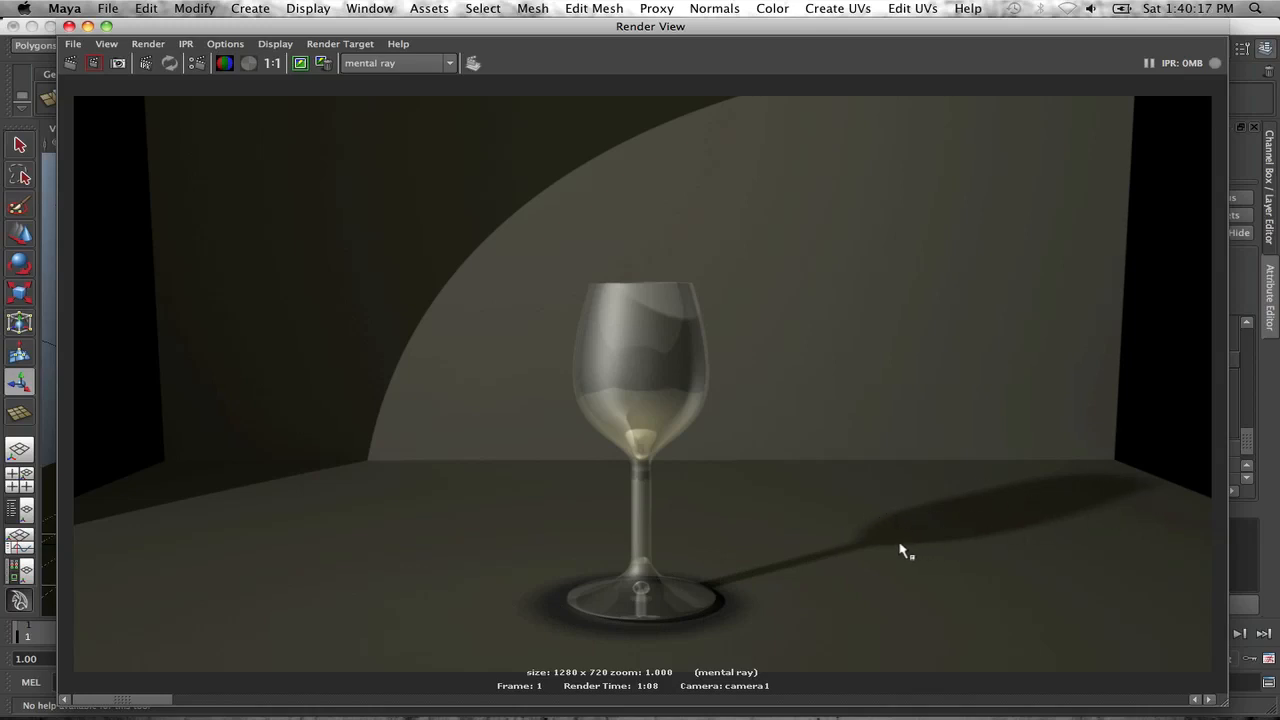
# Step: Compare the glass's long floor shadow between the new render and the previous soft-shadow render
pyautogui.moveTo(134, 700); pyautogui.dragTo(293, 702)
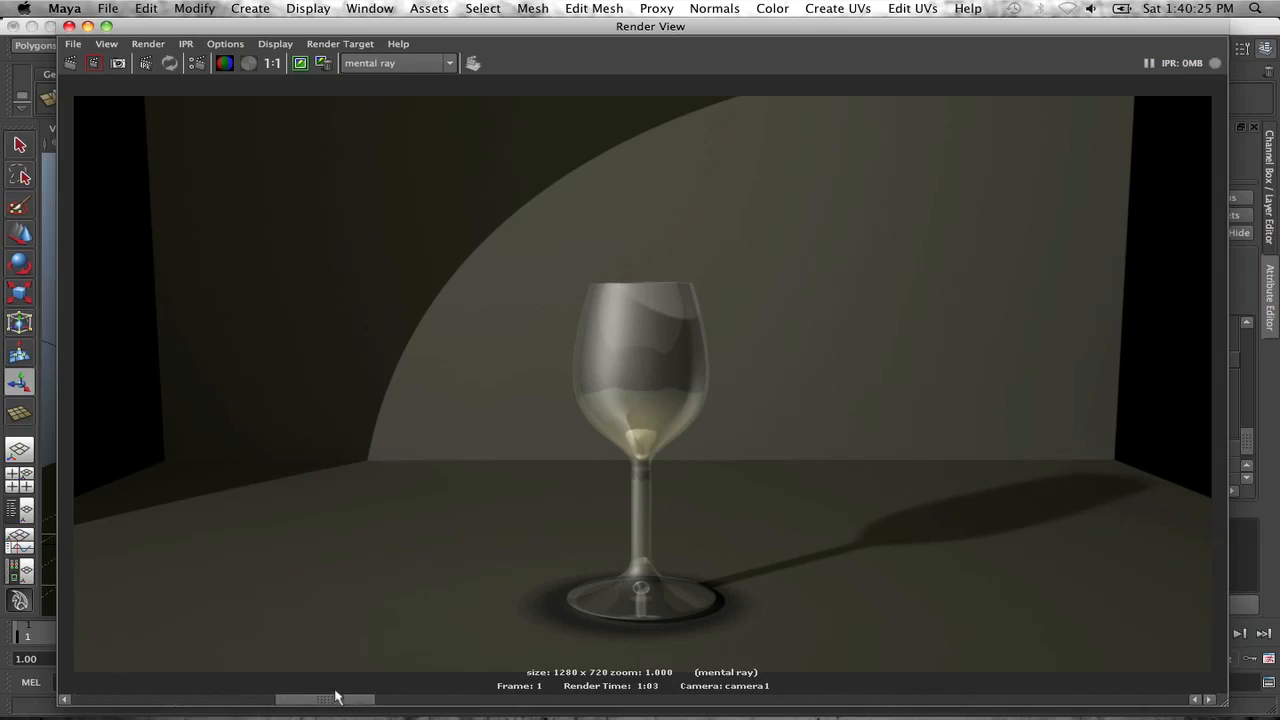
pyautogui.click(226, 705)
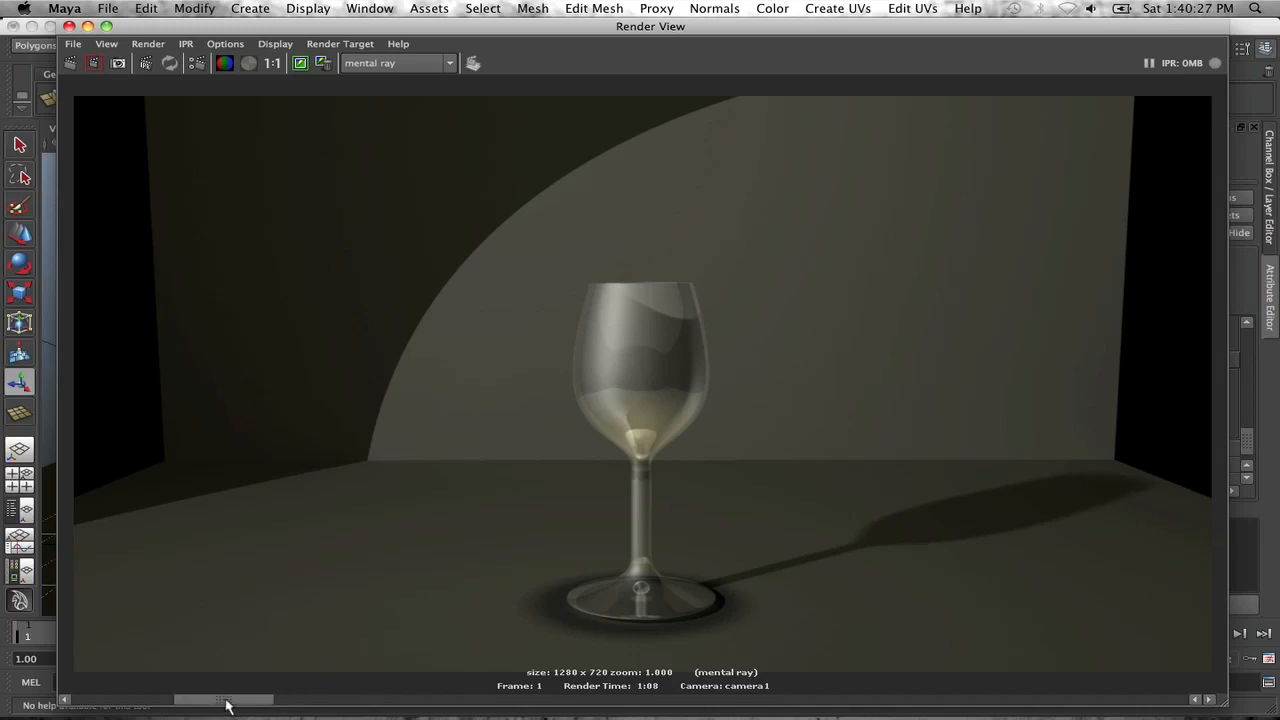
pyautogui.moveTo(226, 705); pyautogui.dragTo(100, 700)
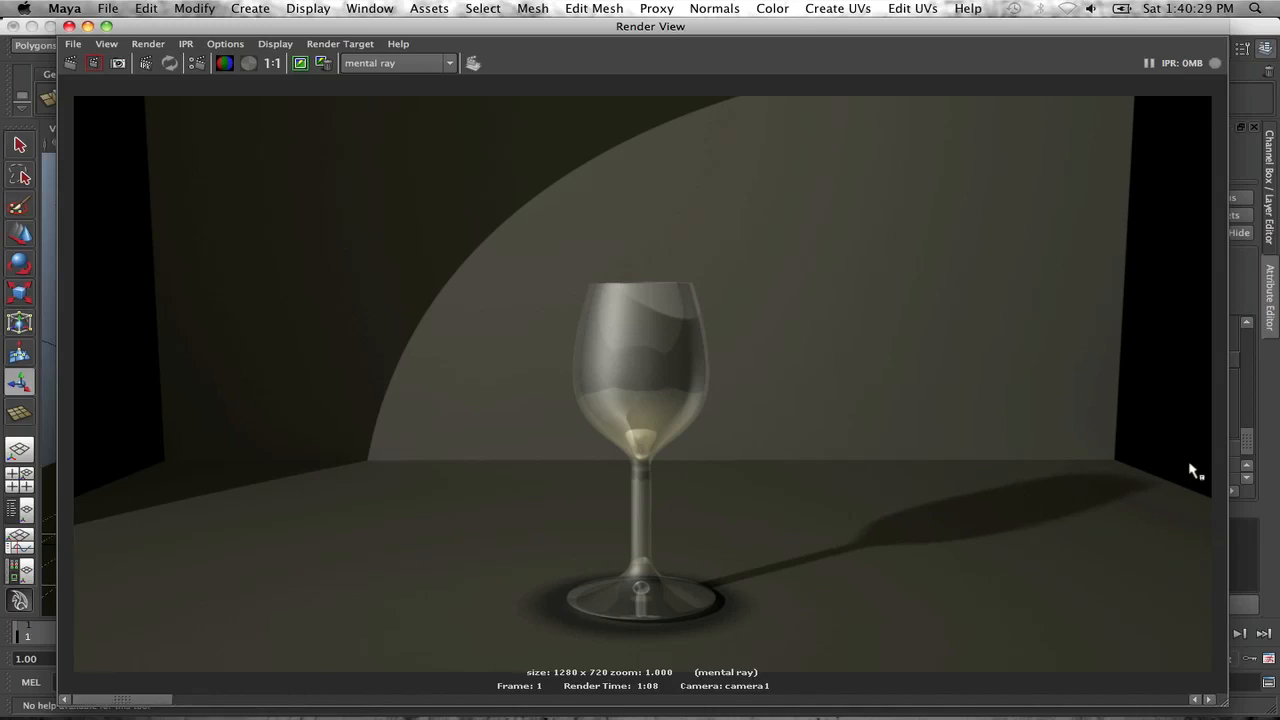